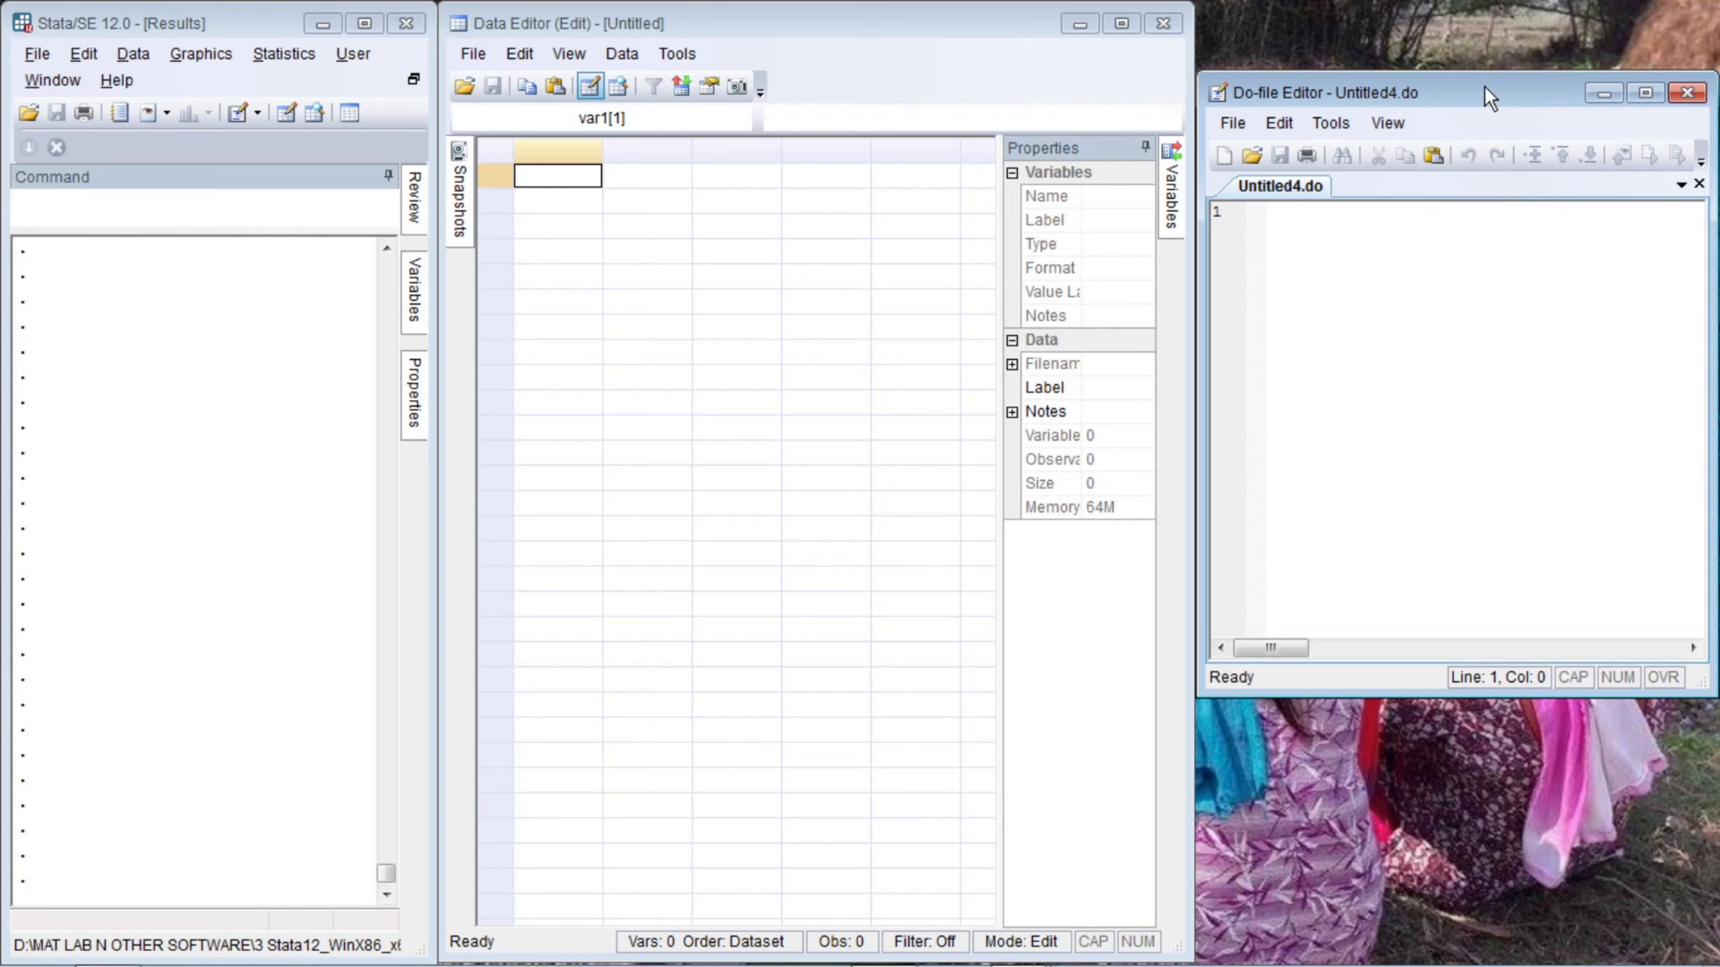
- Place the Do-file Editor beside the data window, write the lines "clear" and "range x 0 10000 27", and run the do-file
left_click_drag(1482, 72, 1479, 6)
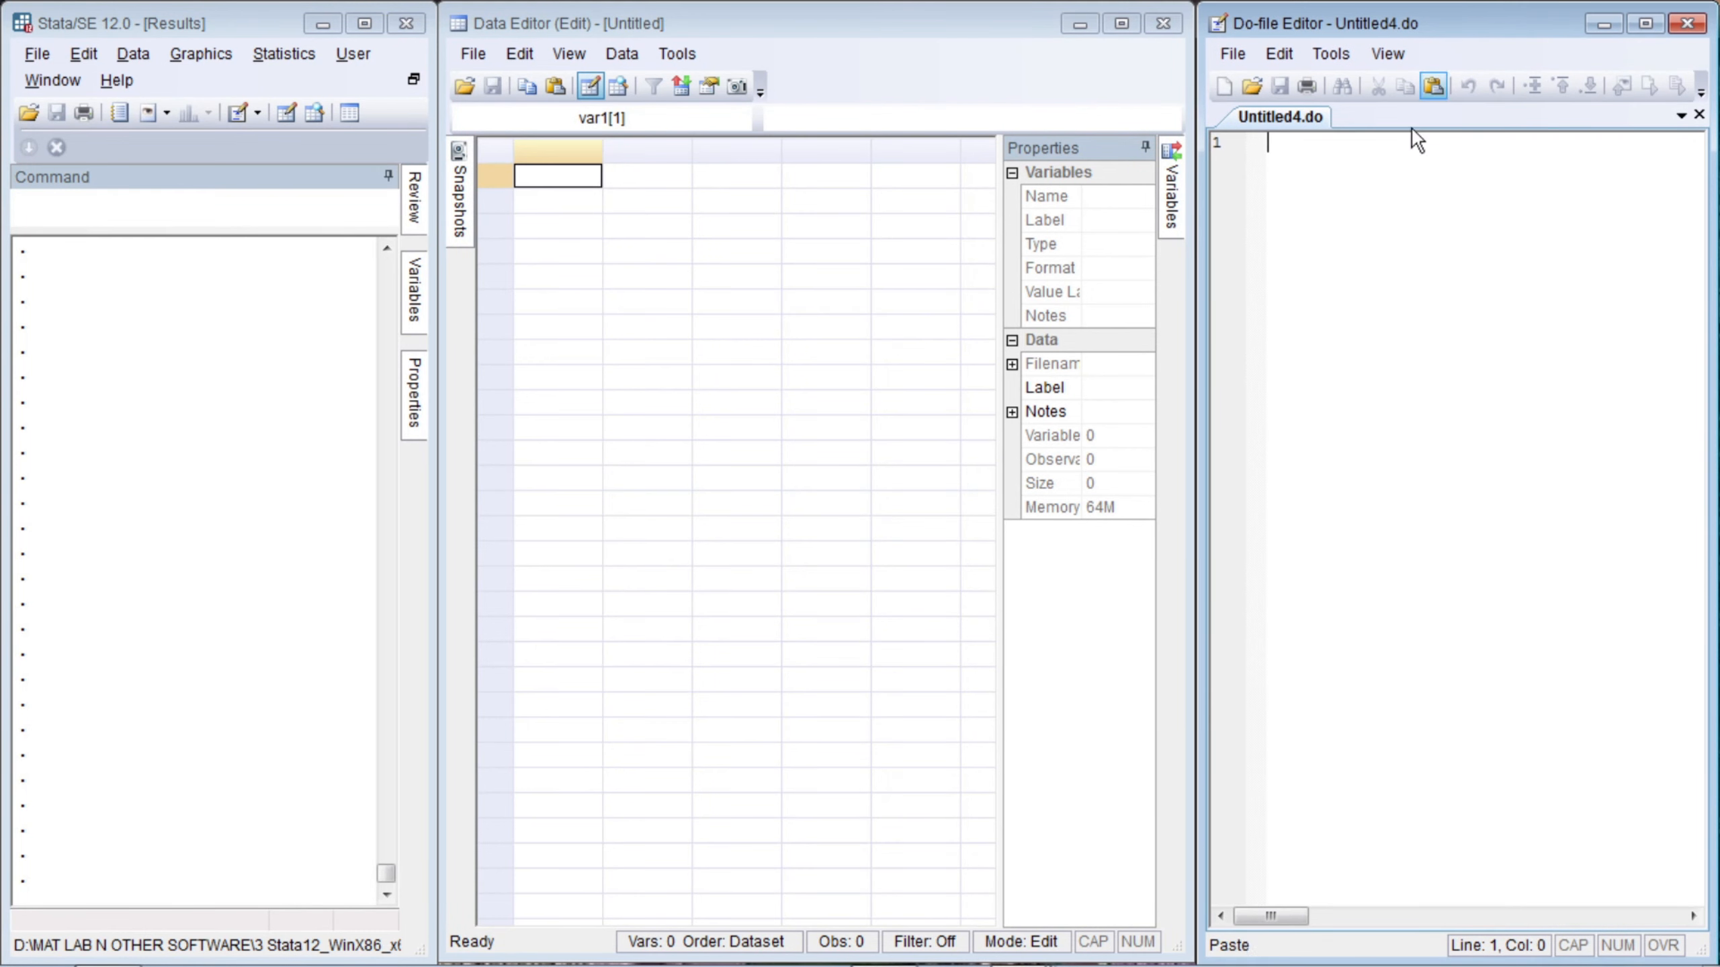
type("clear")
key("Return")
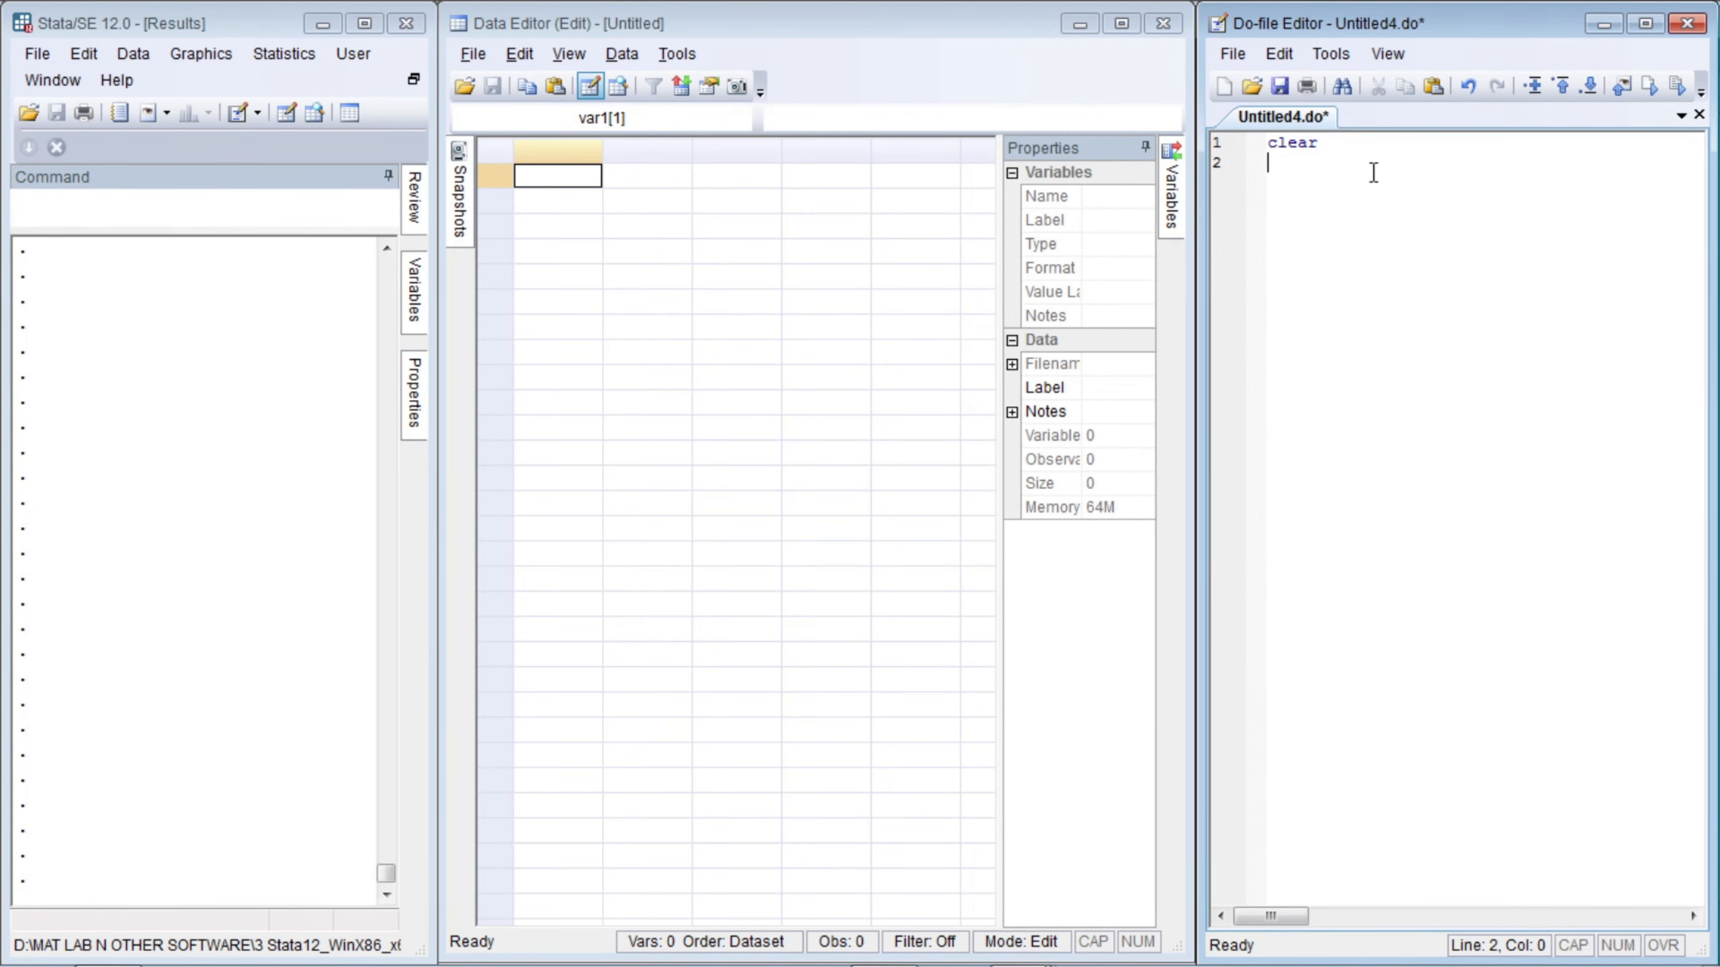
type("range x 0 1")
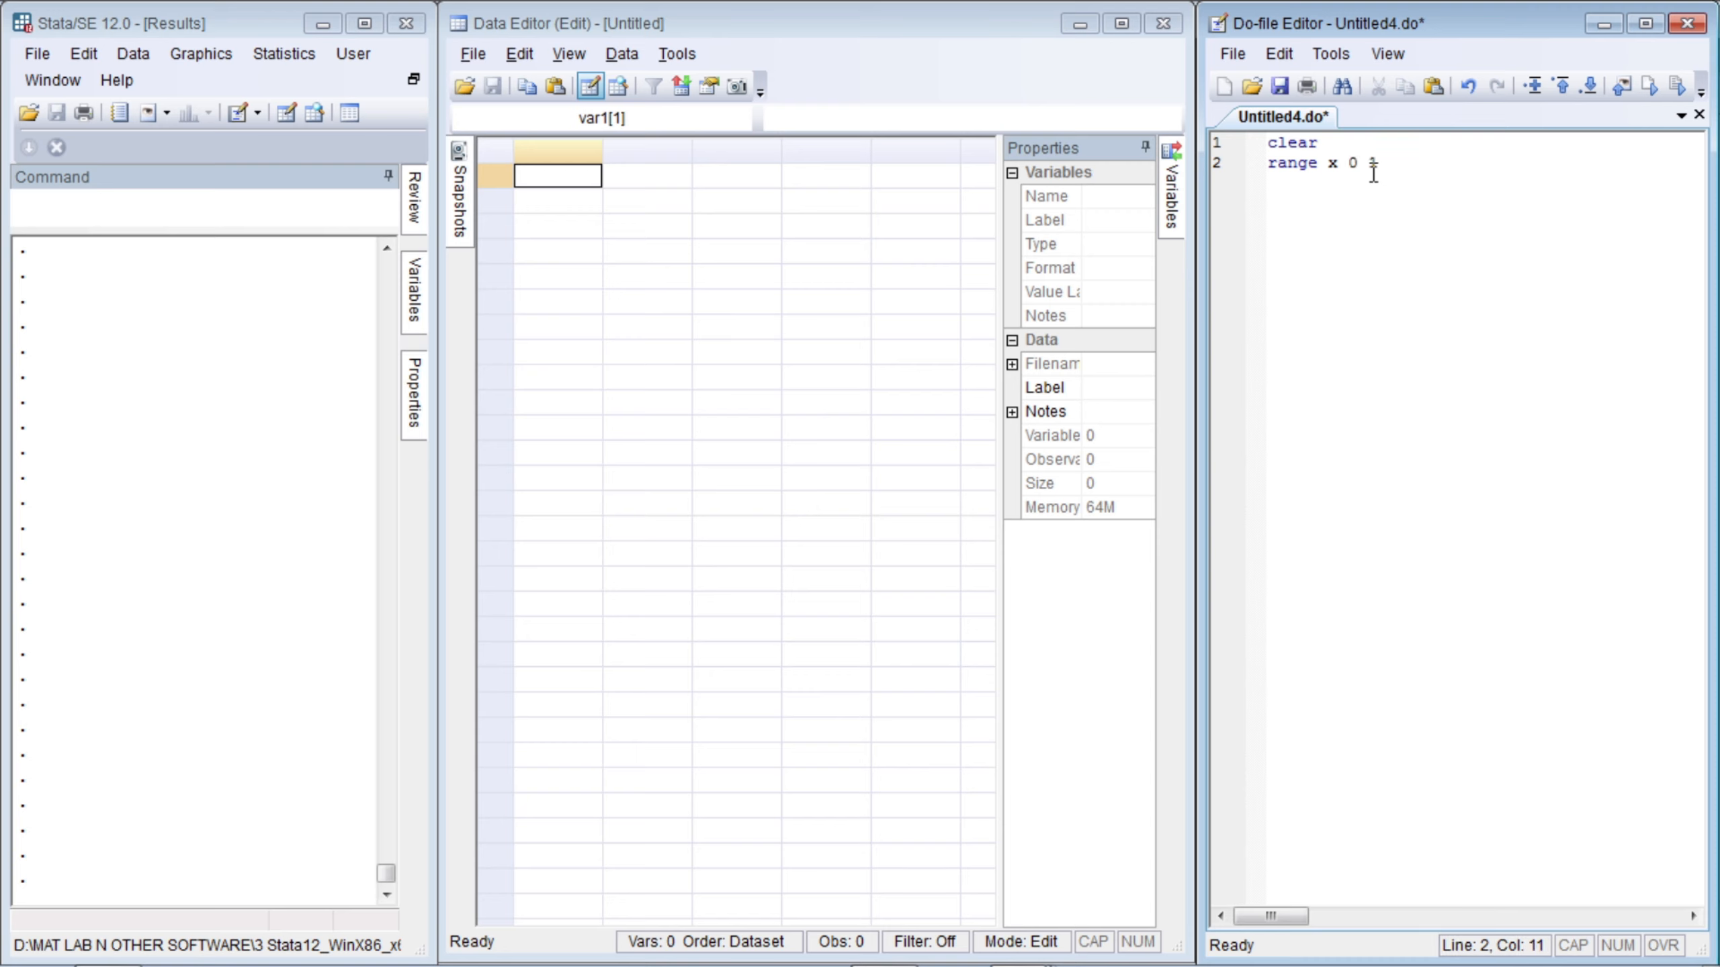
type("0000 27")
key("Return")
key("ctrl+d")
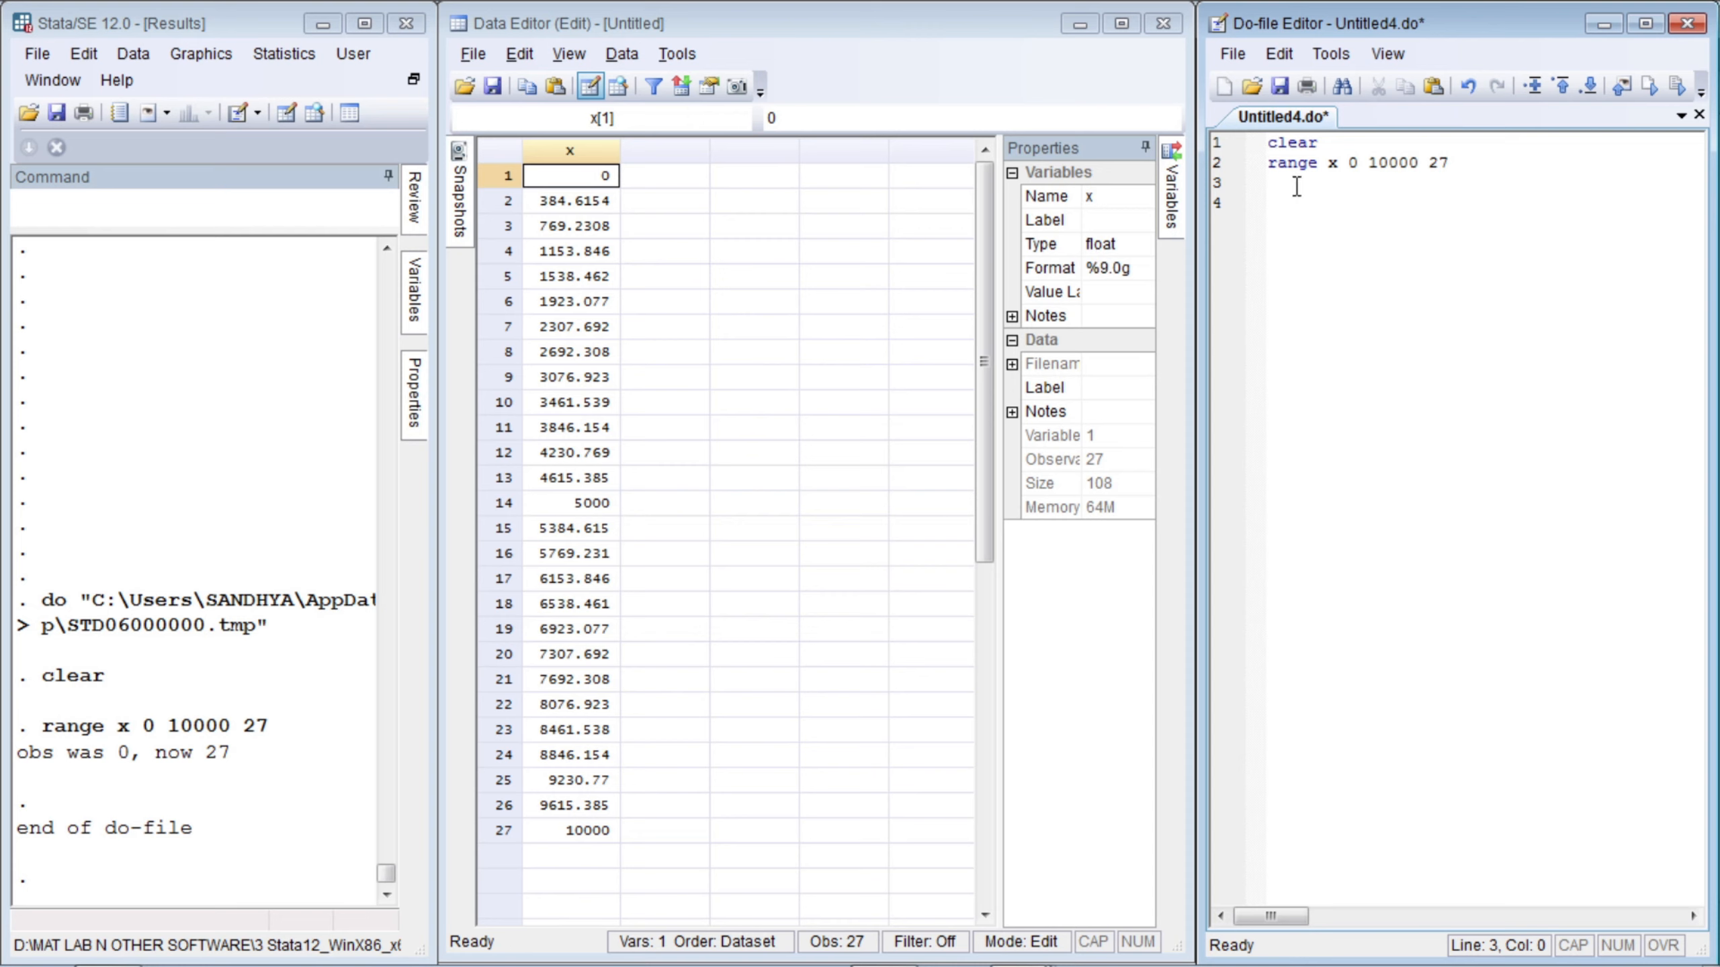
- Add the line "recast long x, force" to the do-file and run it
type("rc")
type("cast")
type("long")
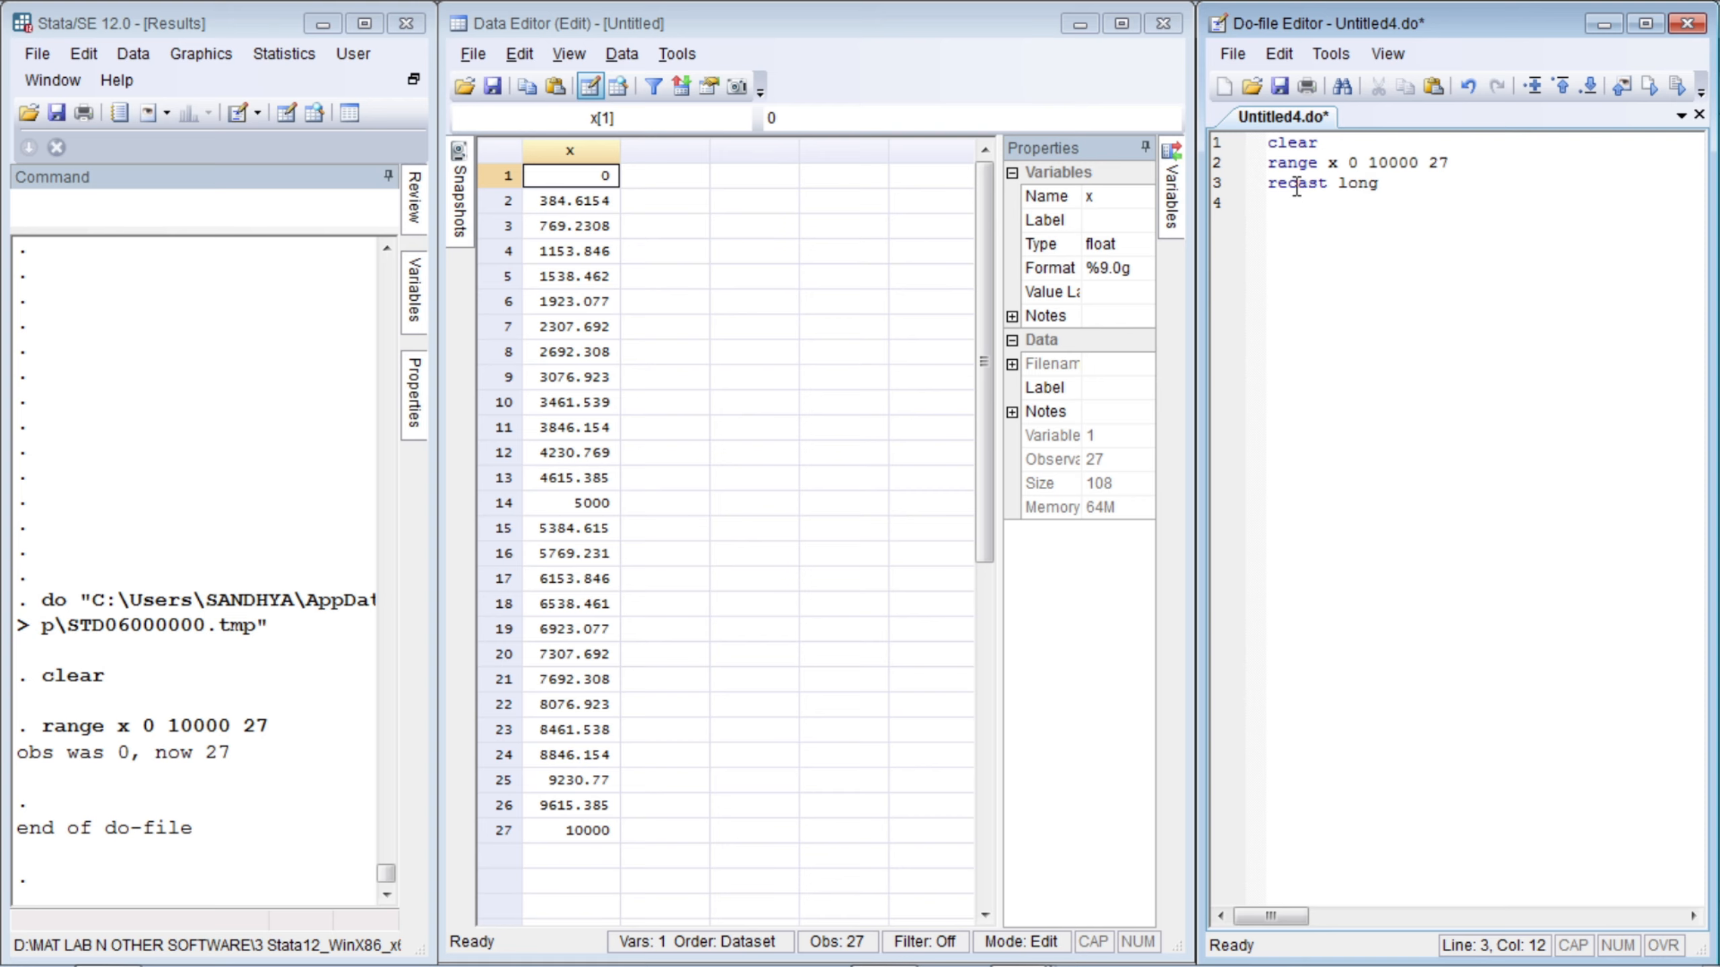
type(" x, force")
key("ctrl+d")
key("Return")
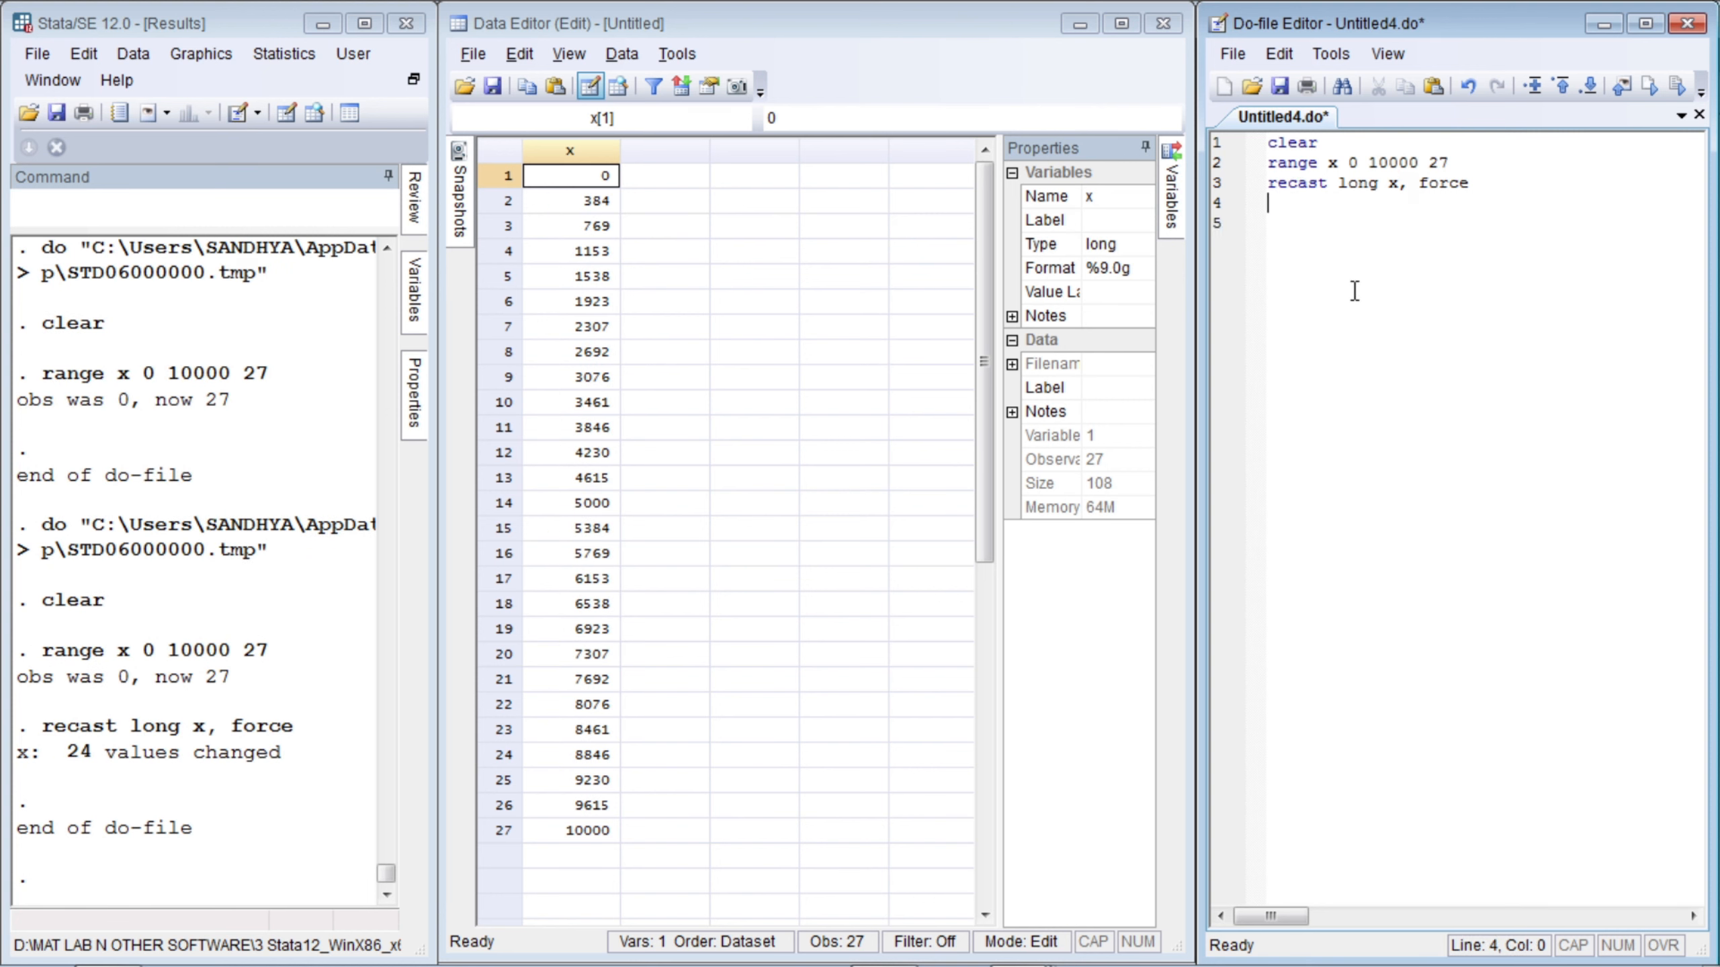
- Add the line "gen a = x" to duplicate the variable and run the do-file
key("Return")
key("BackSpace")
key("BackSpace")
type("gen a = x")
key("Return")
key("ctrl+d")
key("Return")
key("Return")
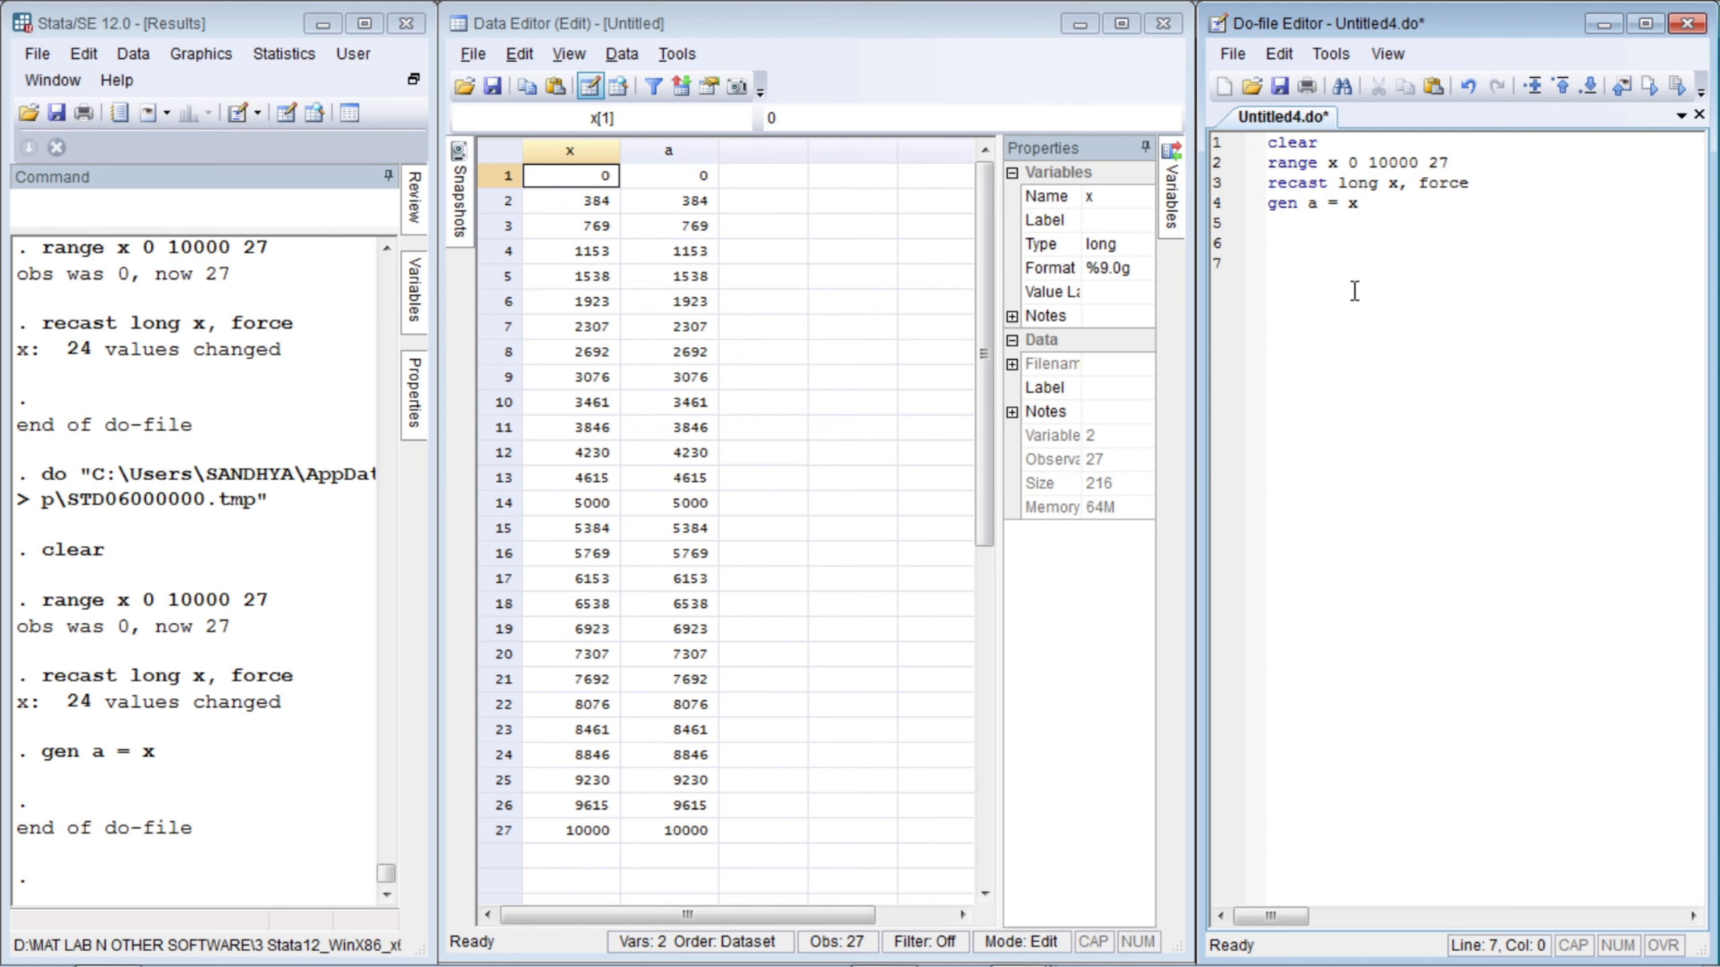
- Add a comment block listing the codes %tc, %tC, %td, %tm, %tq, %tw, %th and %ty with their time units
type("/* %tc[]  --if millisecond %tC[]  --if millisecond leap seconds %td[]  -- if days %tm[]  -- if months %tq[]  -- if quaters %tw[]  -- if weeks %th[]  -- if halfyearly %ty[]  -- if yearly */")
key("Up")
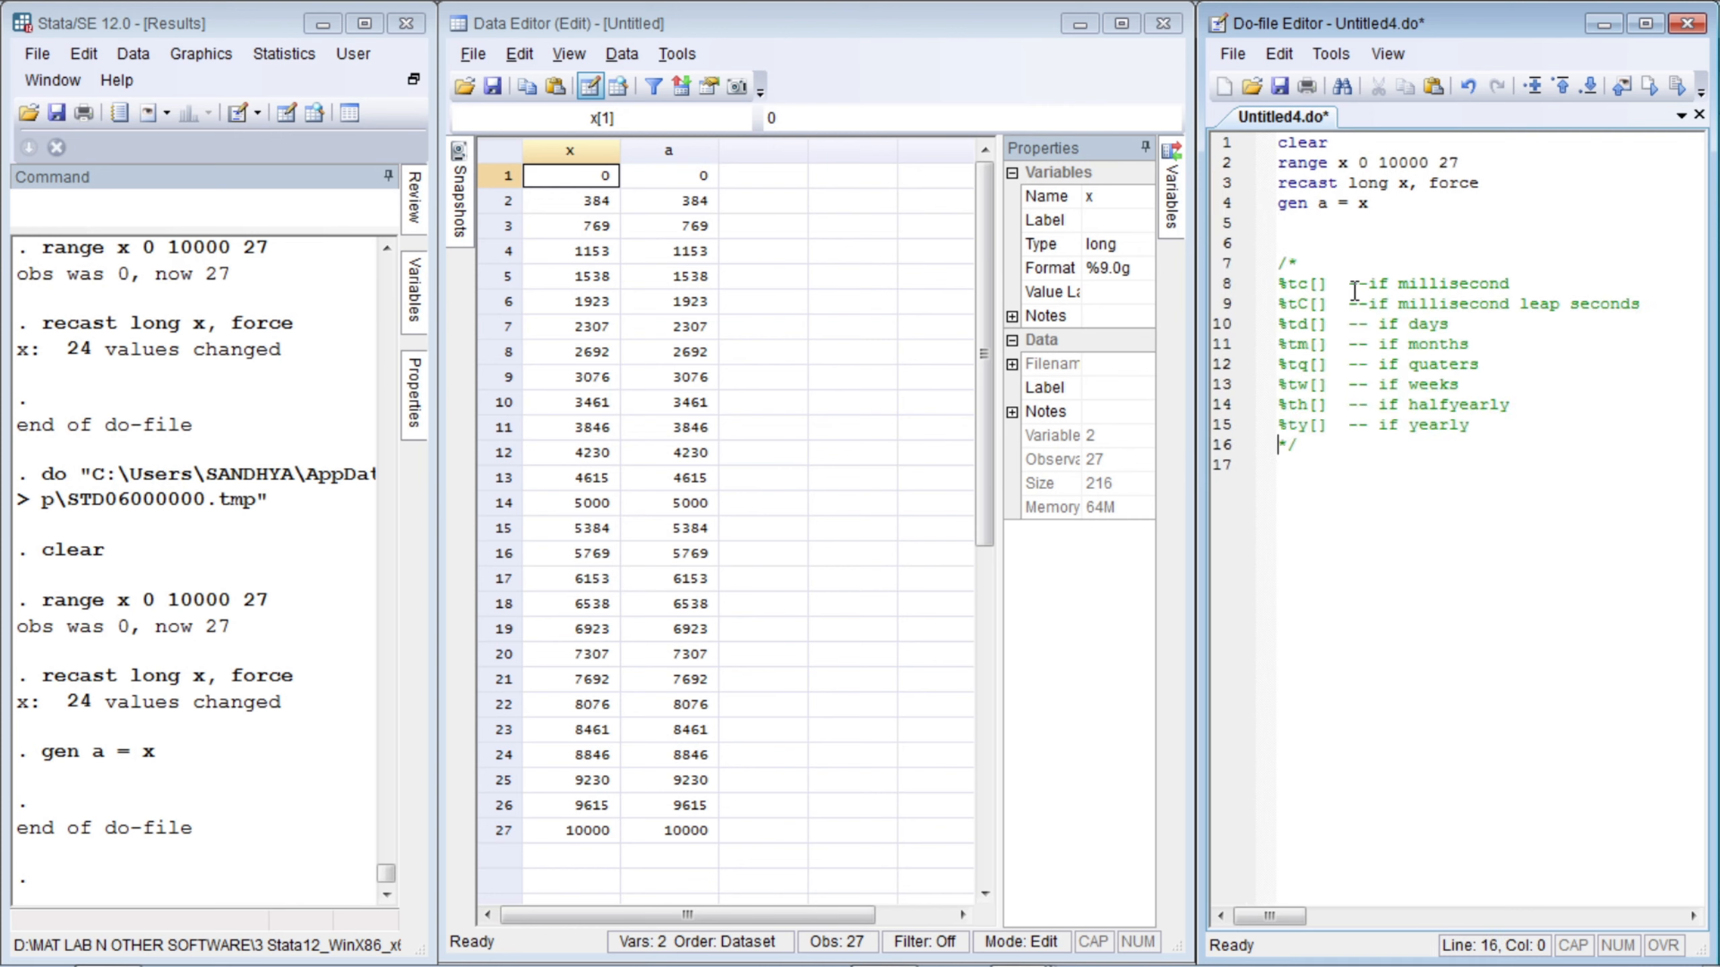
key("Up")
key("Up")
- Review the commented list of date format codes, from milliseconds to yearly
key("shift+Down")
key("shift+Down")
key("shift+Down")
key("shift+Down")
key("shift+Down")
key("shift+Down")
key("shift+Down")
key("shift+Down")
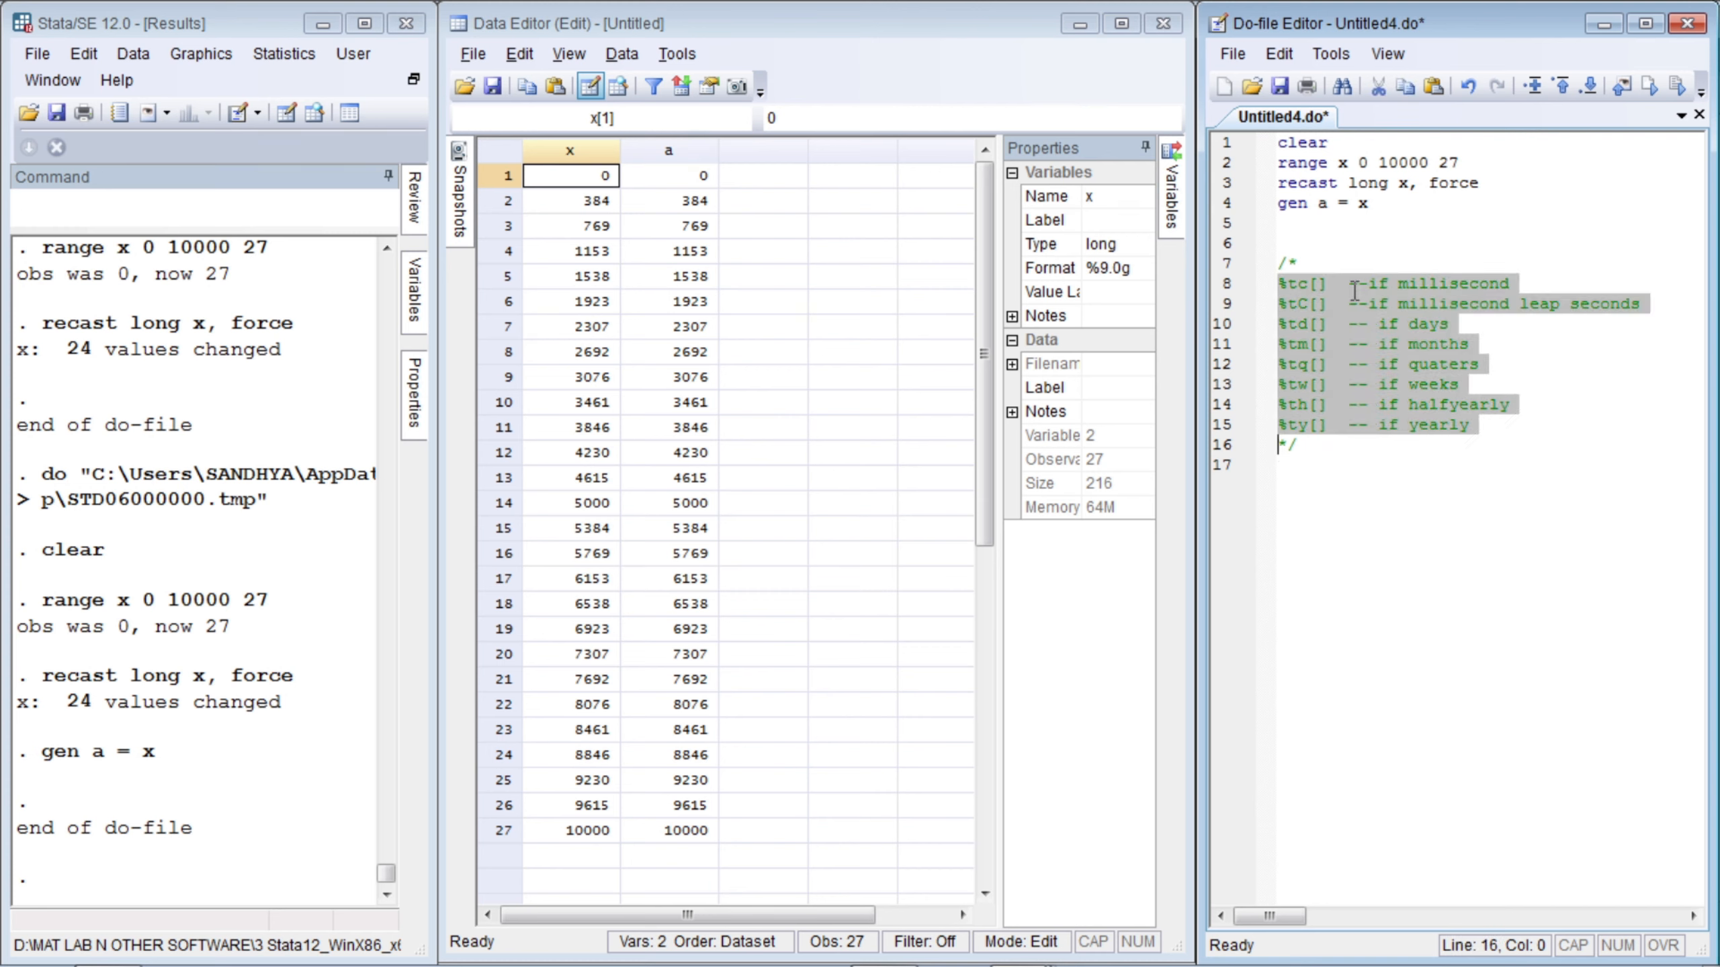
key("Left")
key("Right")
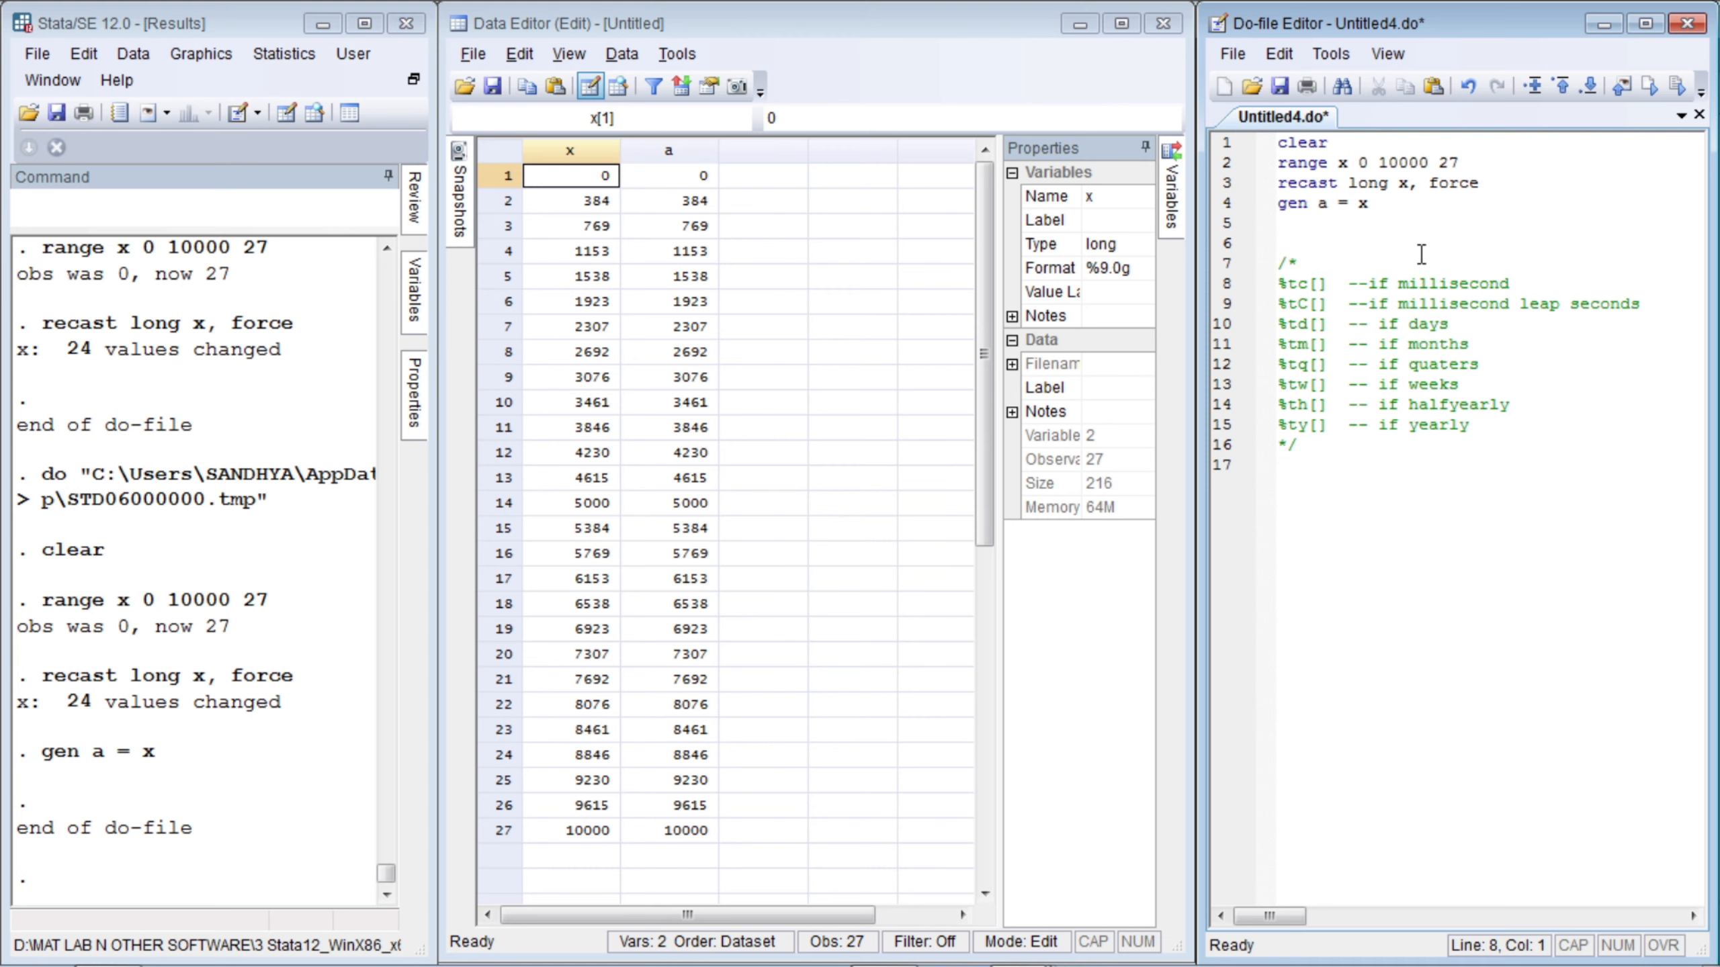
left_click(1307, 308)
key("End")
- Add the line "format a %tc" below the comment block
left_click(1401, 475)
key("Return")
key("Return")
type("format ")
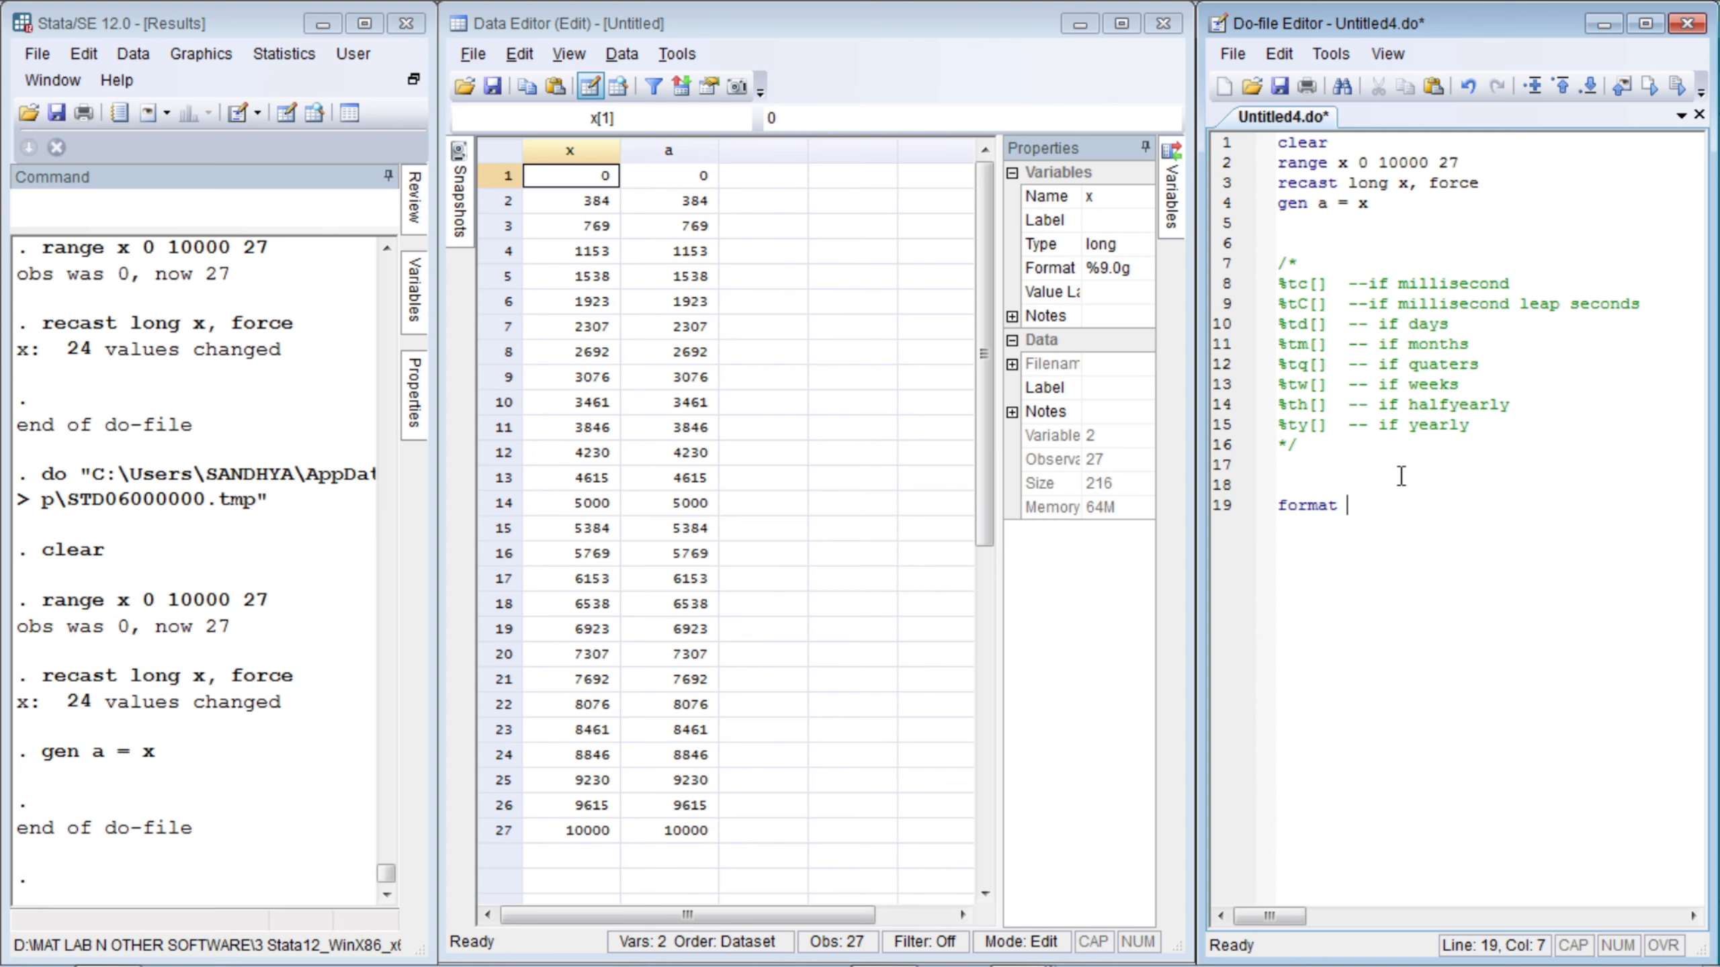
type("a %tc")
- Run only the "format a %tc" line of the do-file
key("Left")
key("Left")
key("Left")
key("Left")
key("Left")
key("shift+Right")
key("Left")
key("Left")
key("Left")
key("Left")
key("Left")
key("Left")
key("Left")
key("Left")
key("shift+End")
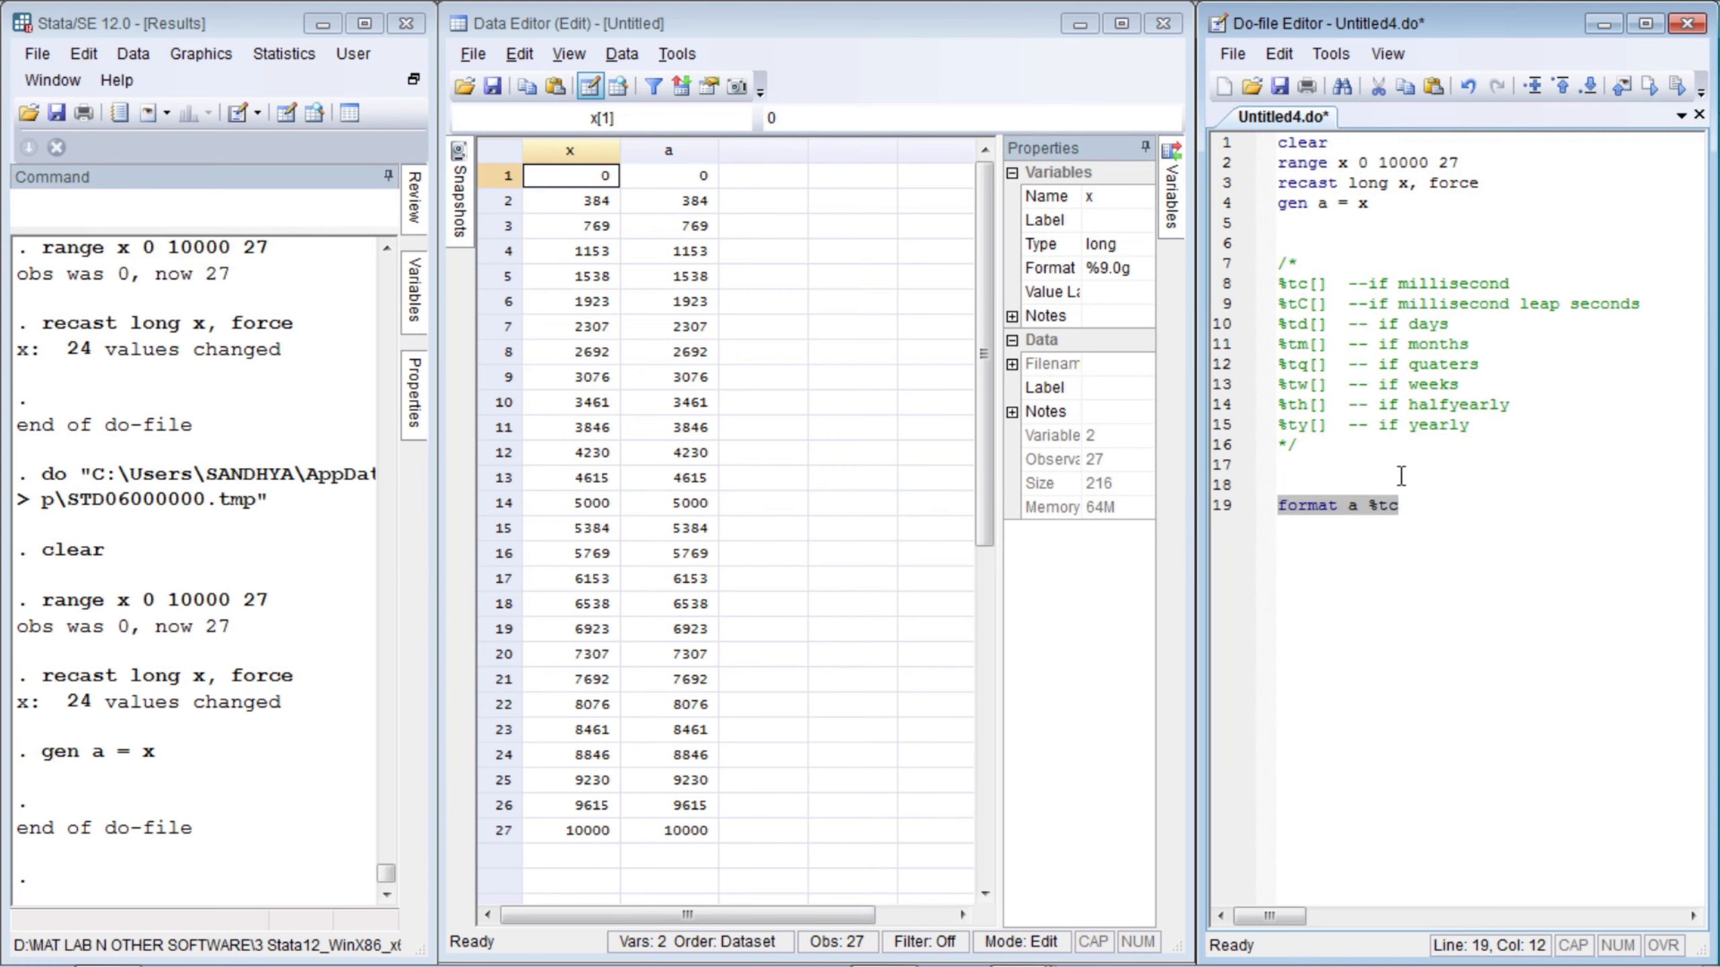
key("ctrl+d")
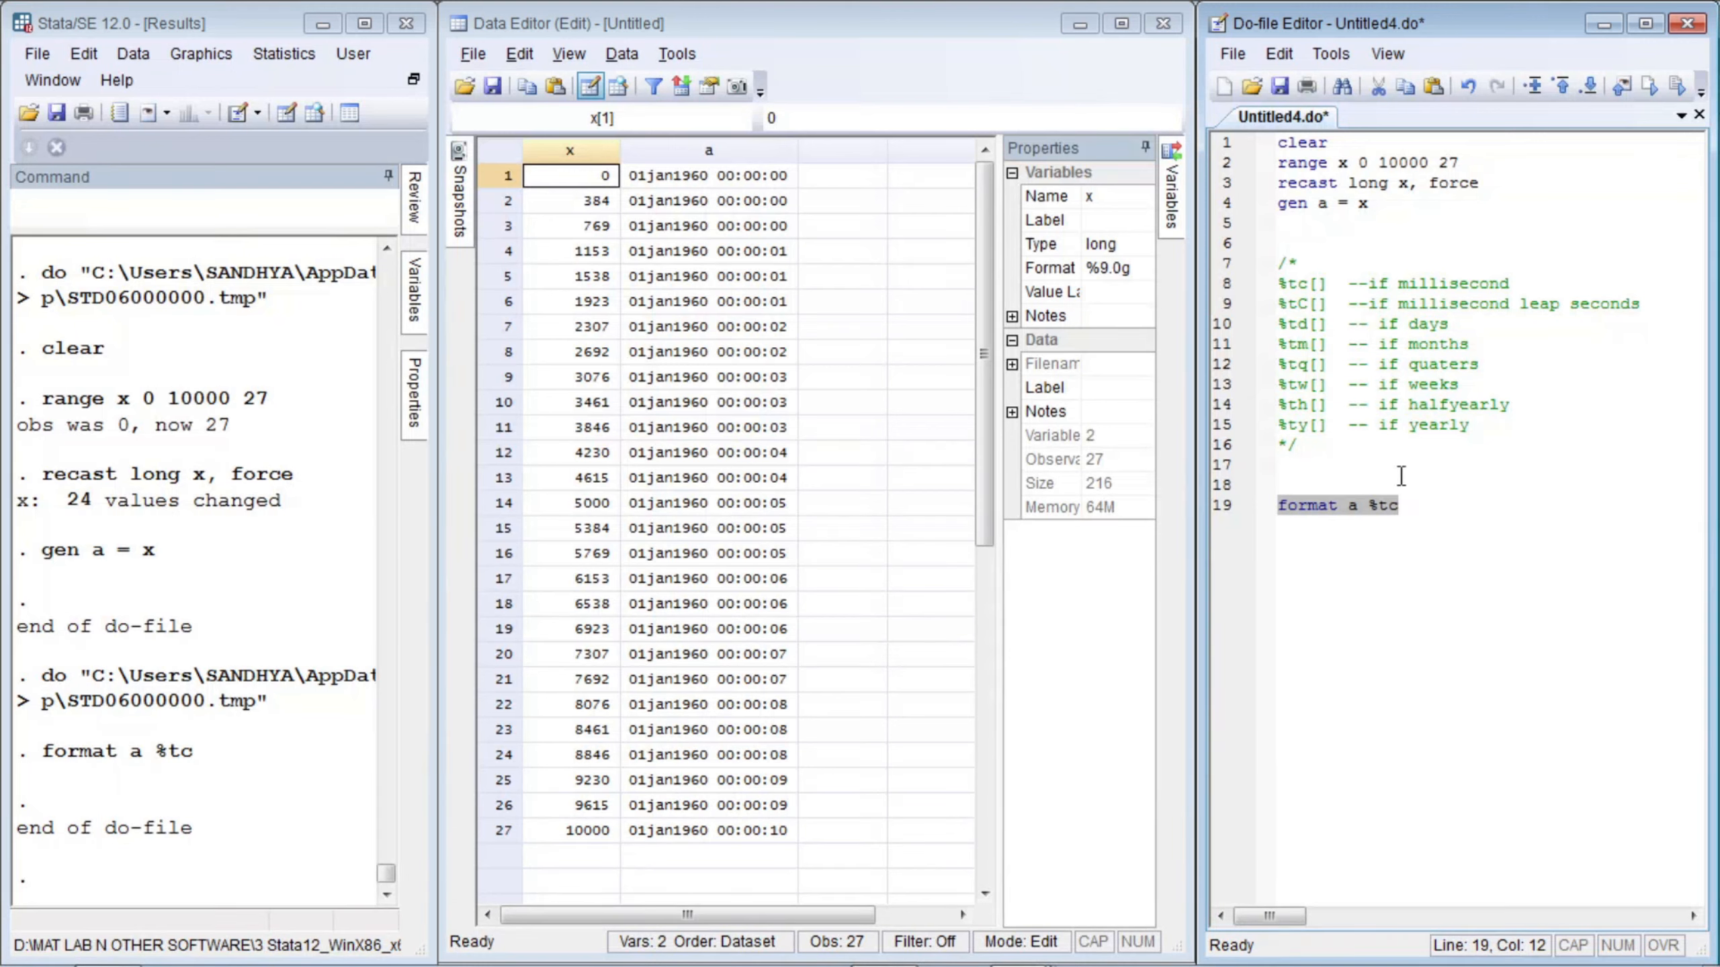
- Add the line "format a %tcCCYY/Mon/DD_HH:MM:SS.sss" directly below the plain %tc format line
key("Left")
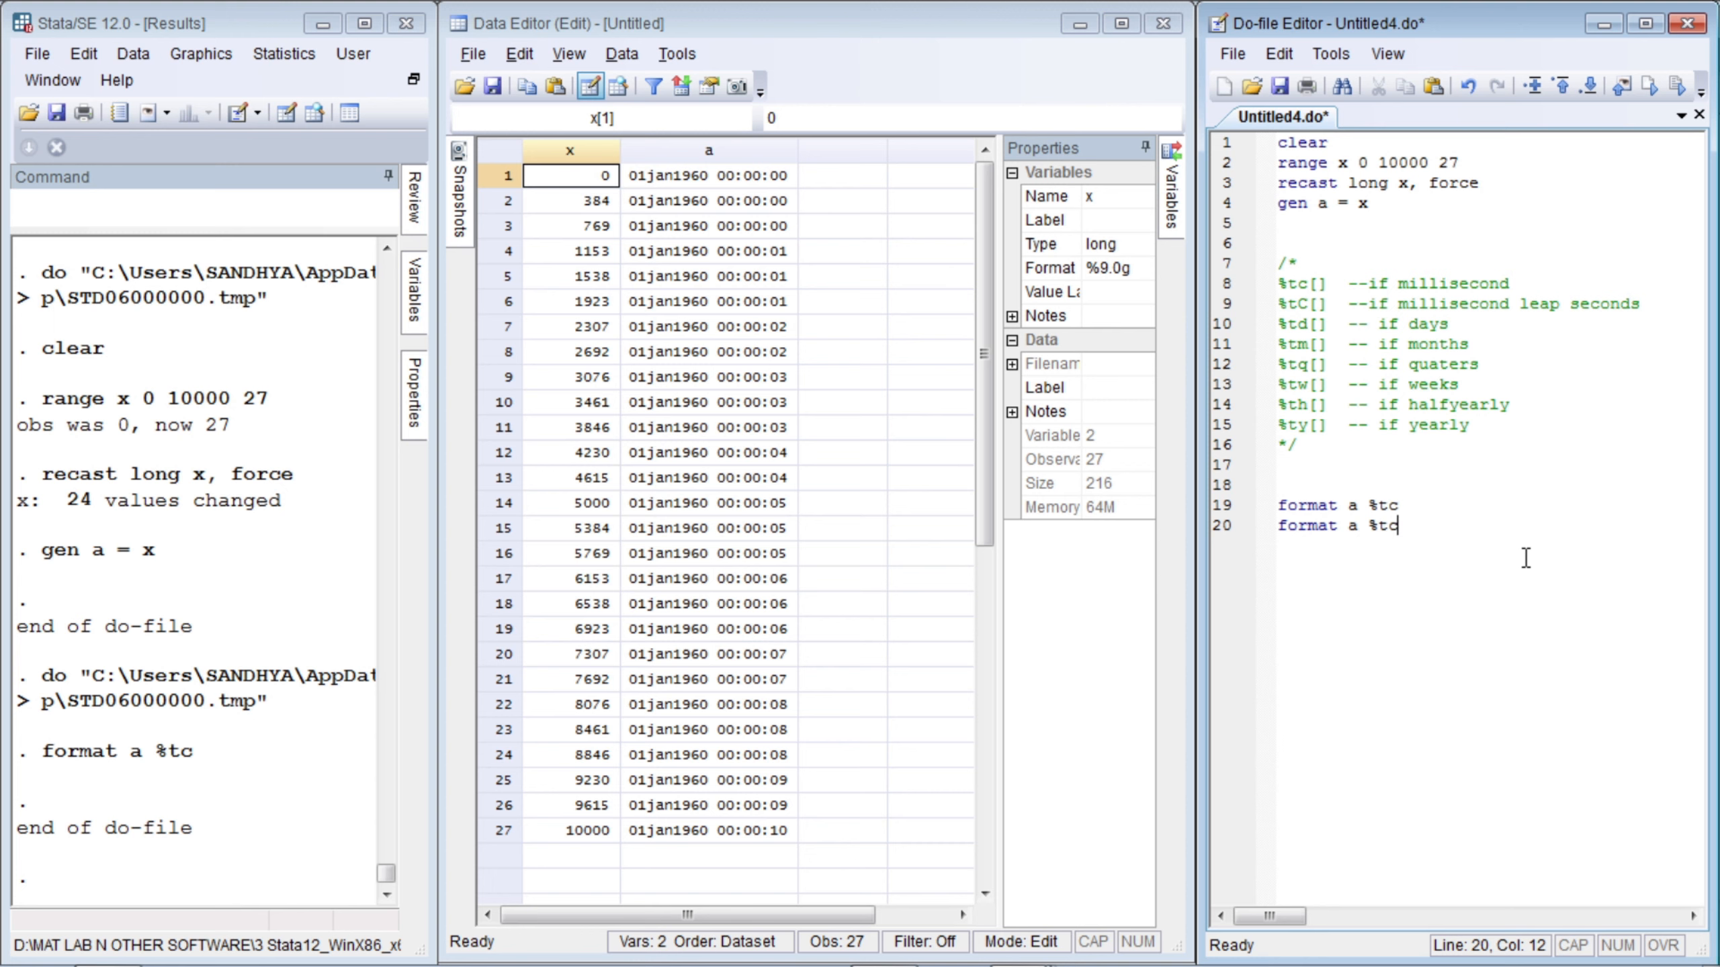
type("CCYY/Mon/DD_")
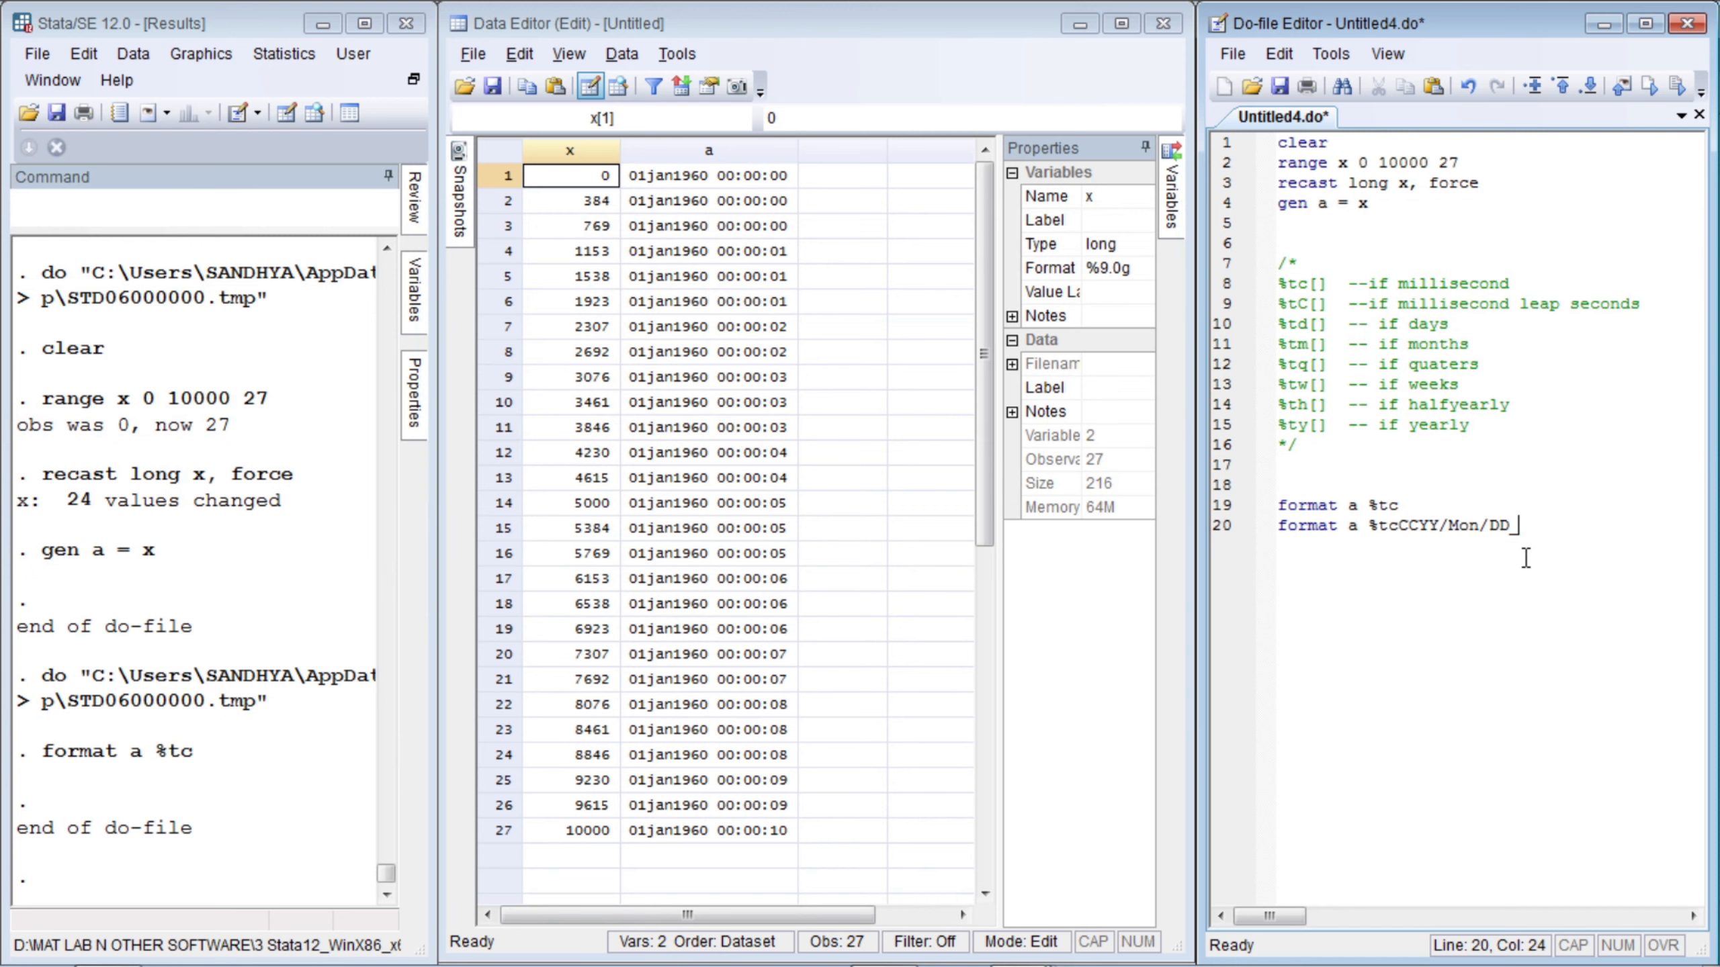
type("HH:MM:SS.sss")
key("Return")
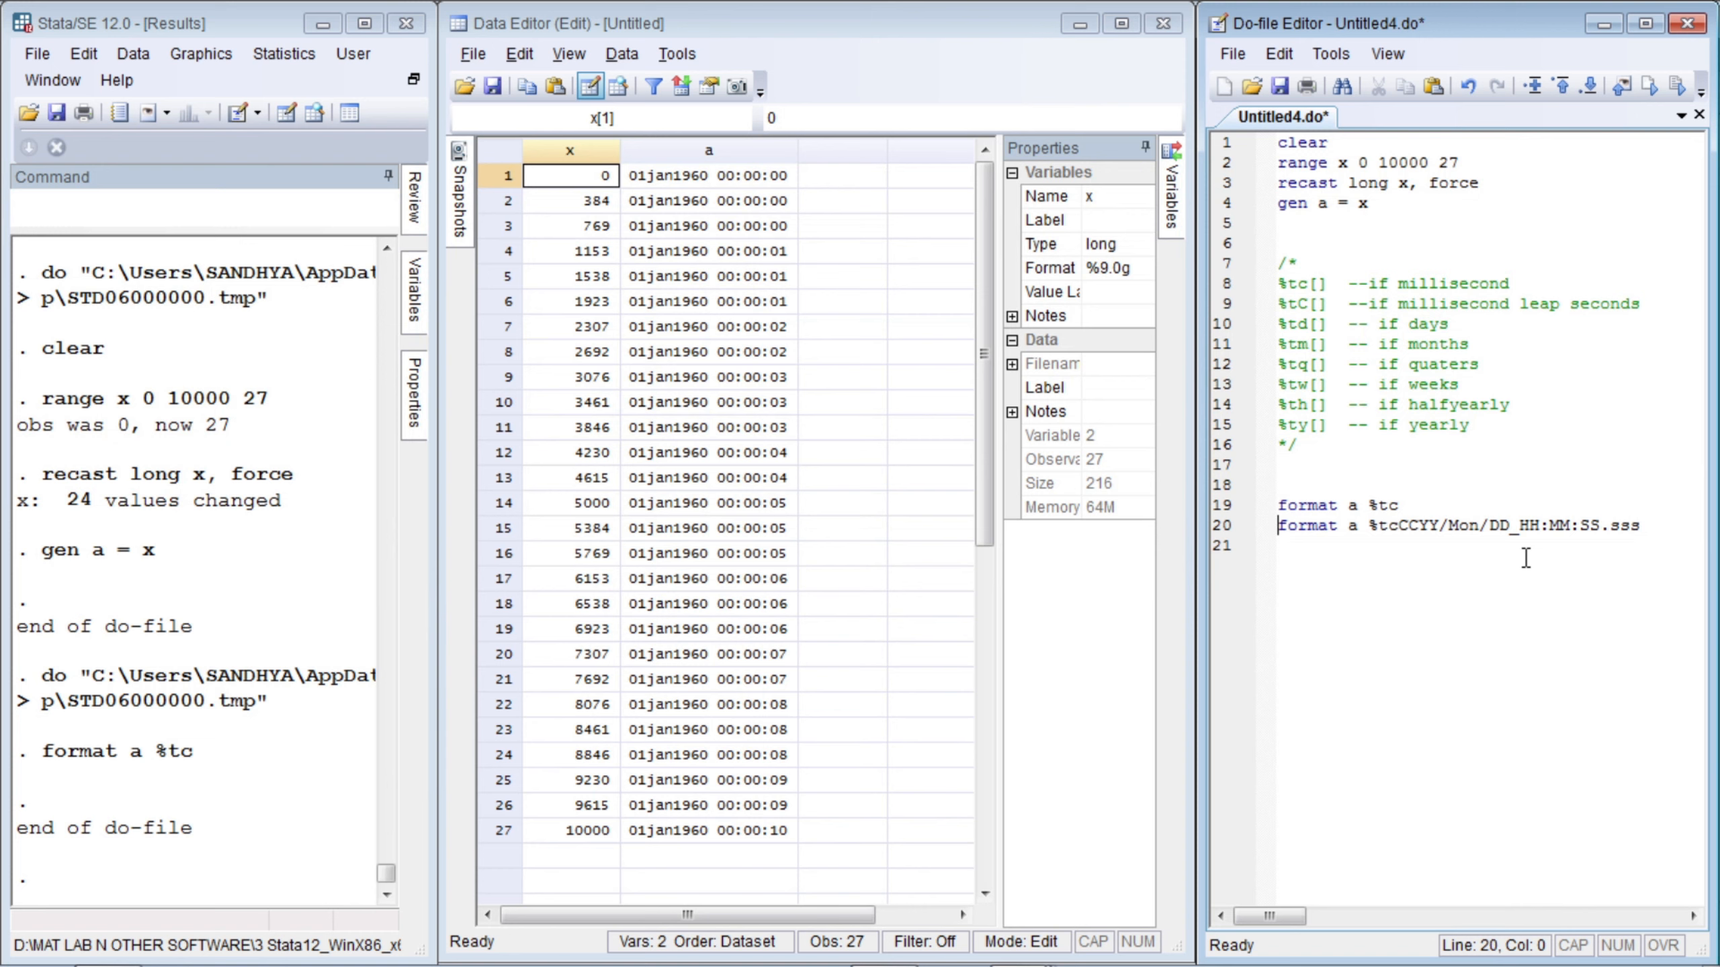
- Compare the plain %tc format line with the detailed display pattern in the line below it
key("Right")
key("Right")
key("Right")
key("Right")
key("Right")
key("Right")
key("Right")
key("Right")
key("Right")
key("Right")
key("Right")
key("Right")
key("Up")
key("shift+Left")
key("shift+Left")
key("shift+Left")
key("shift+Left")
key("shift+Left")
key("shift+Left")
key("shift+Left")
key("shift+Left")
key("shift+Left")
key("shift+Left")
key("shift+Left")
key("shift+Left")
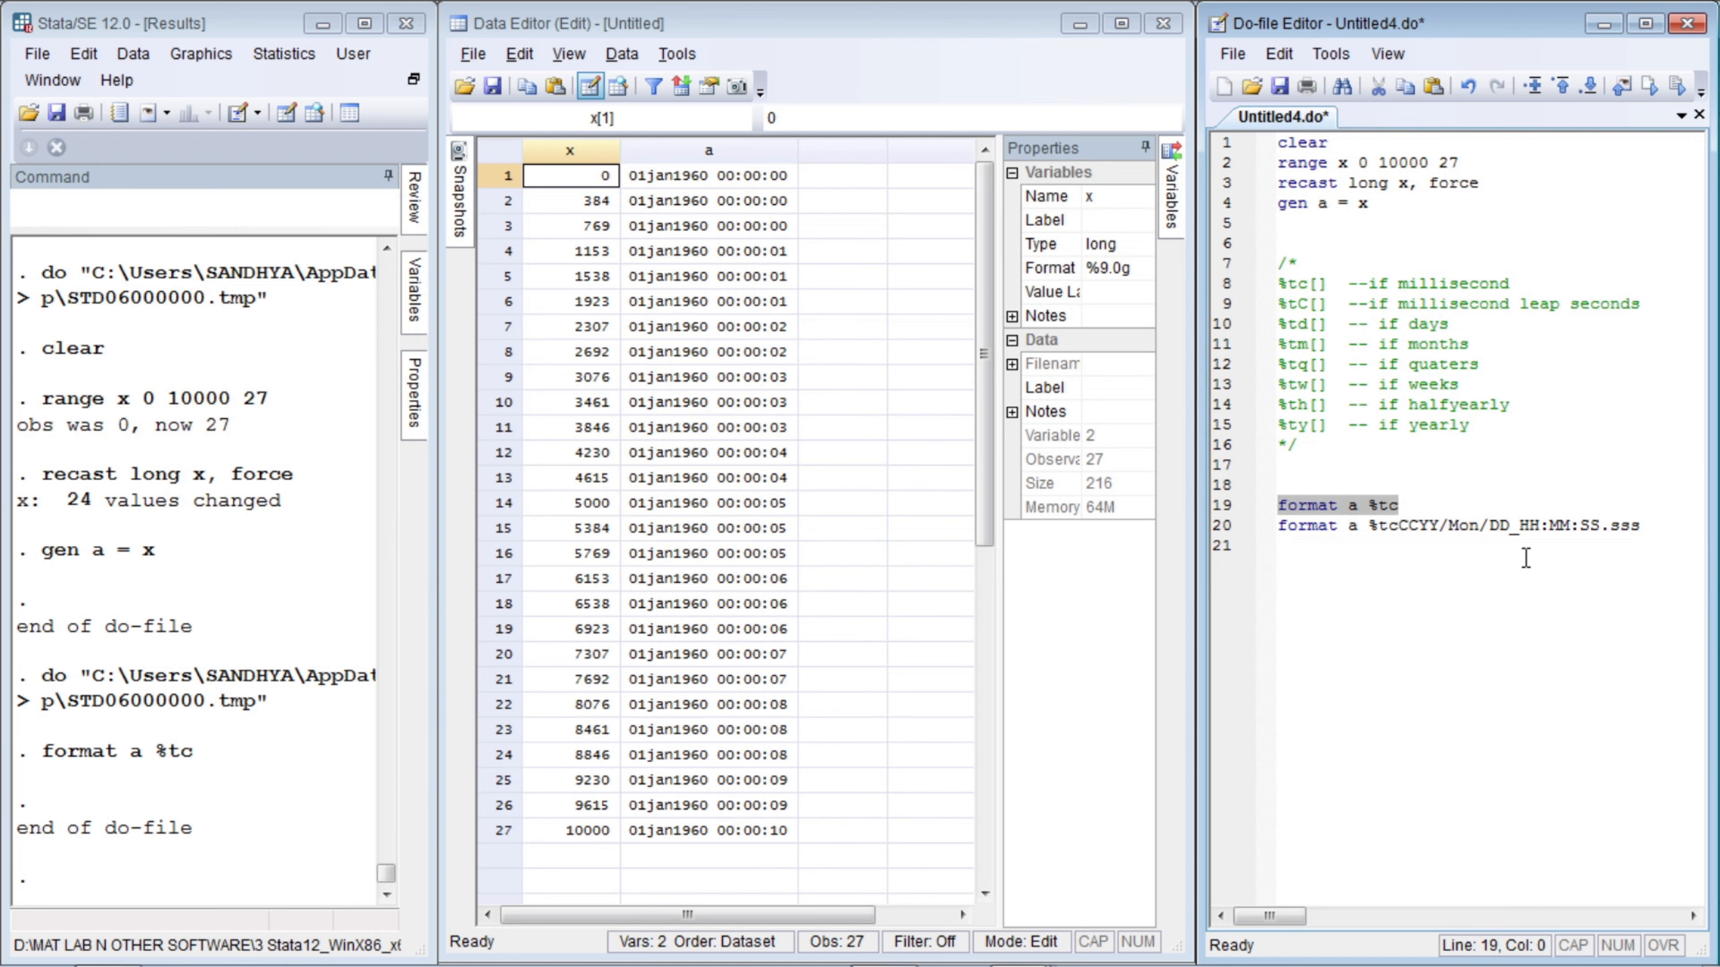
key("Left")
key("Down")
key("Right")
key("Right")
key("Right")
key("Right")
key("Right")
key("Right")
key("Right")
key("Right")
key("Right")
key("Right")
key("Right")
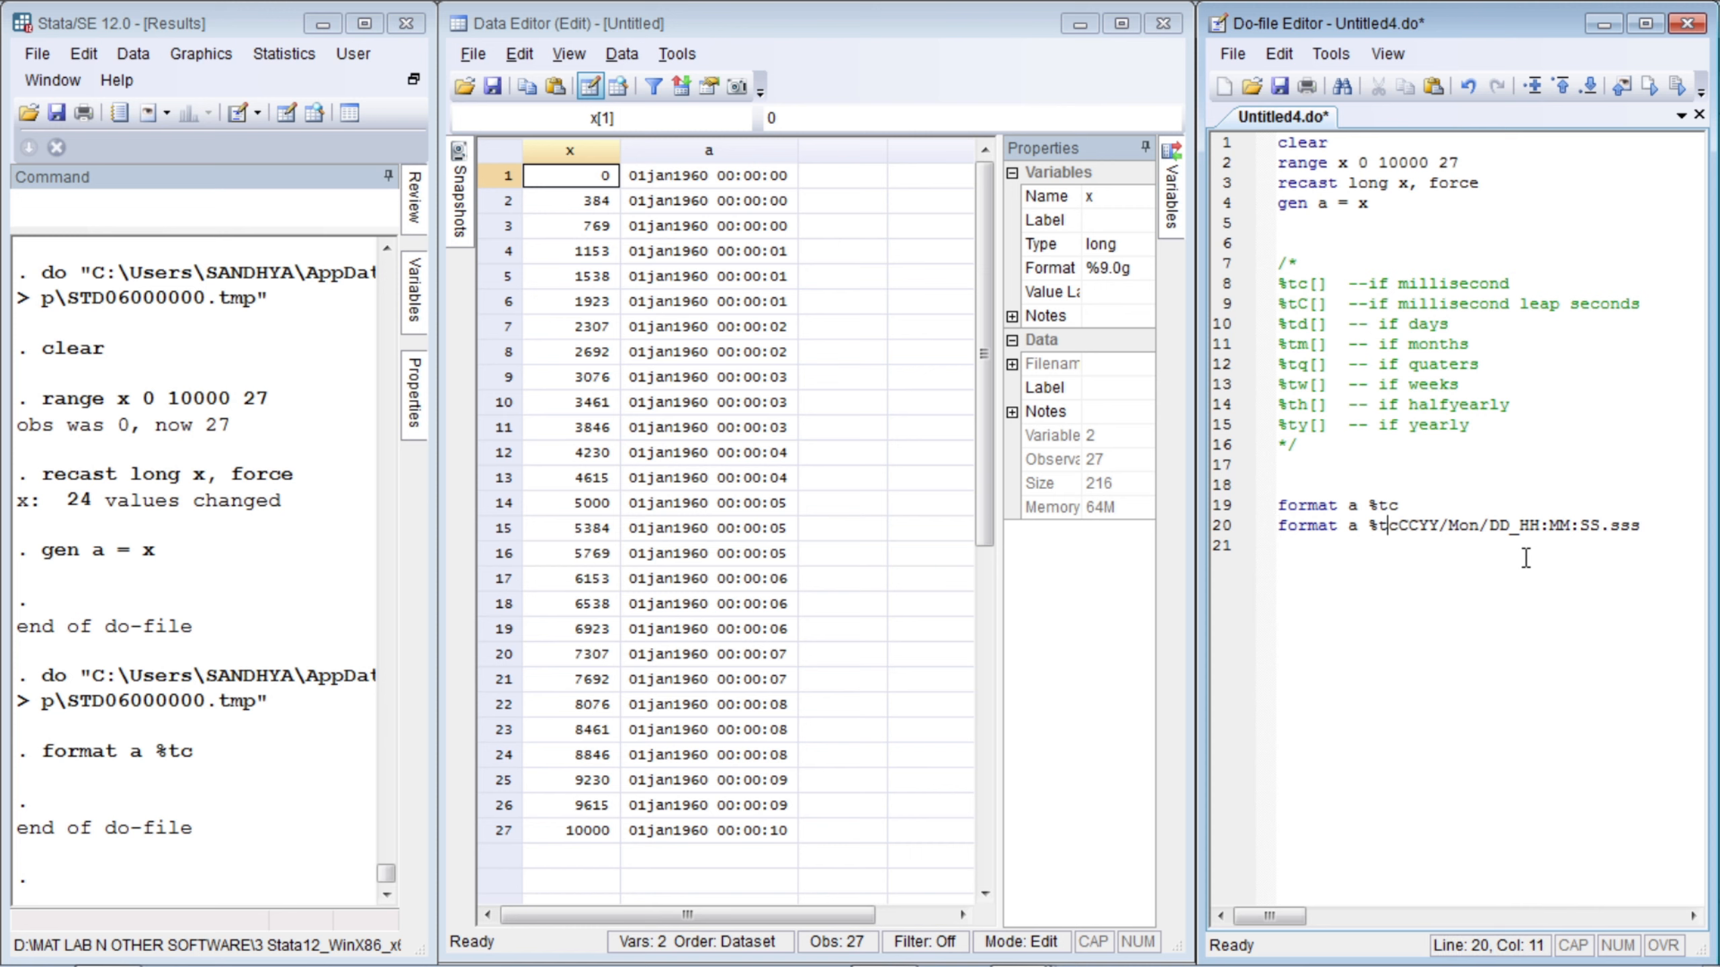
key("Right")
key("shift+End")
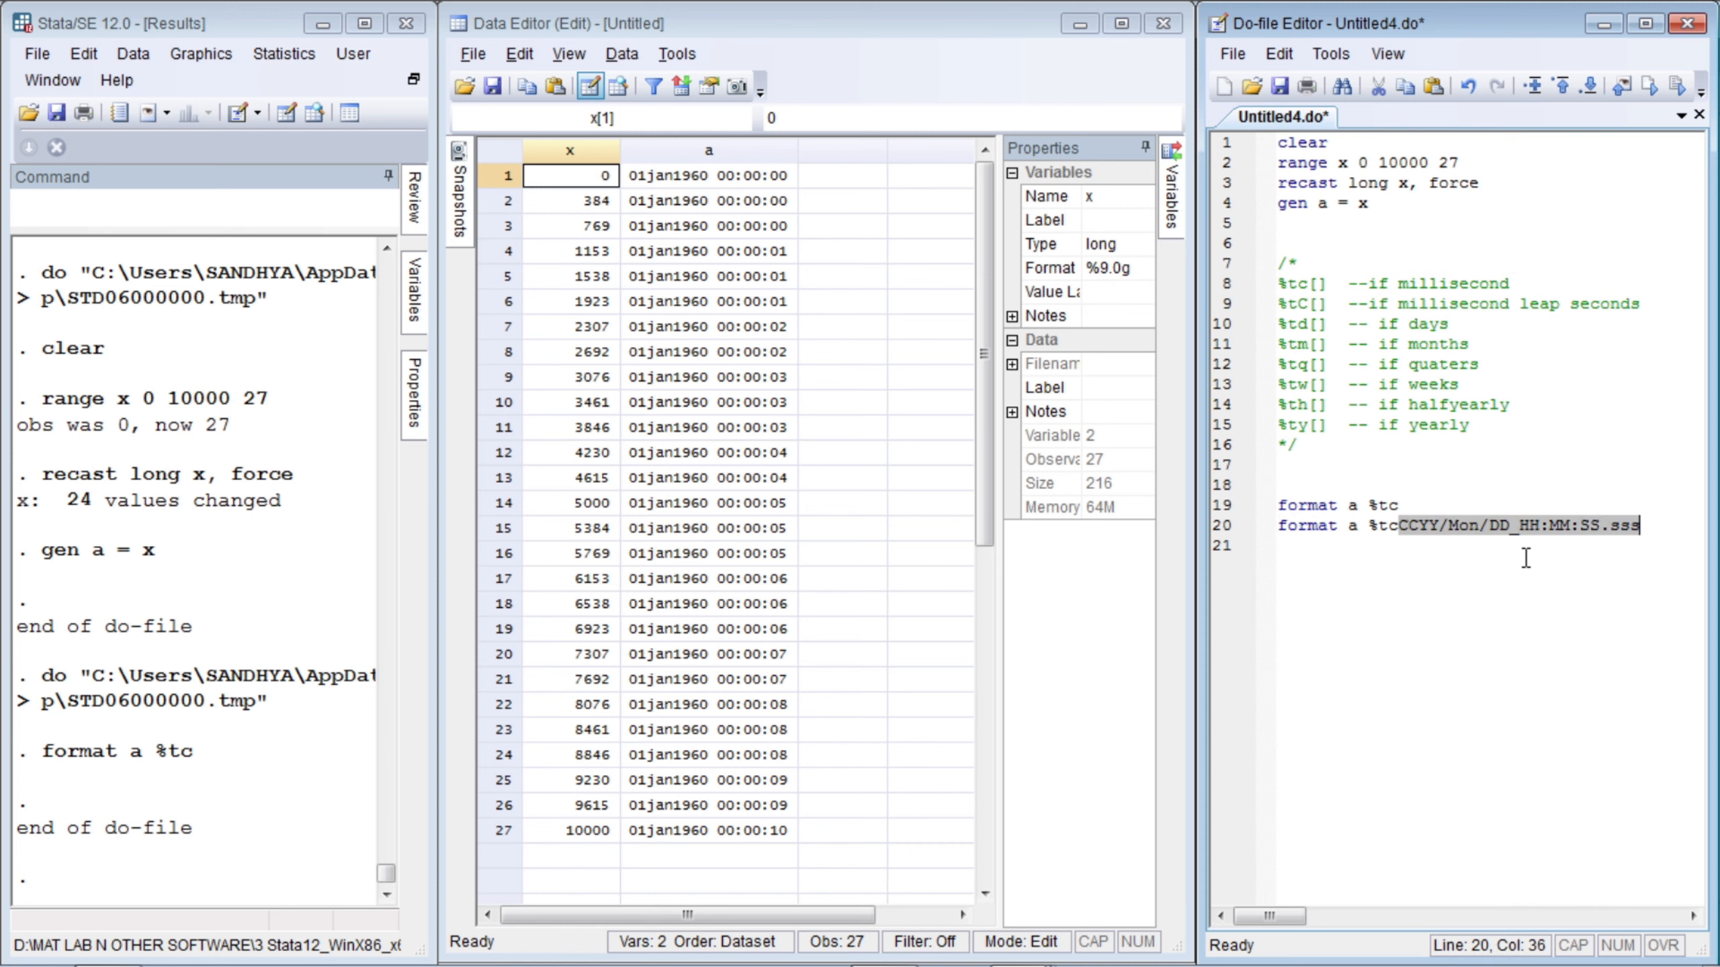
key("Left")
key("shift+End")
- Run the whole do-file to apply the detailed %tc display format to variable a
key("Left")
key("Down")
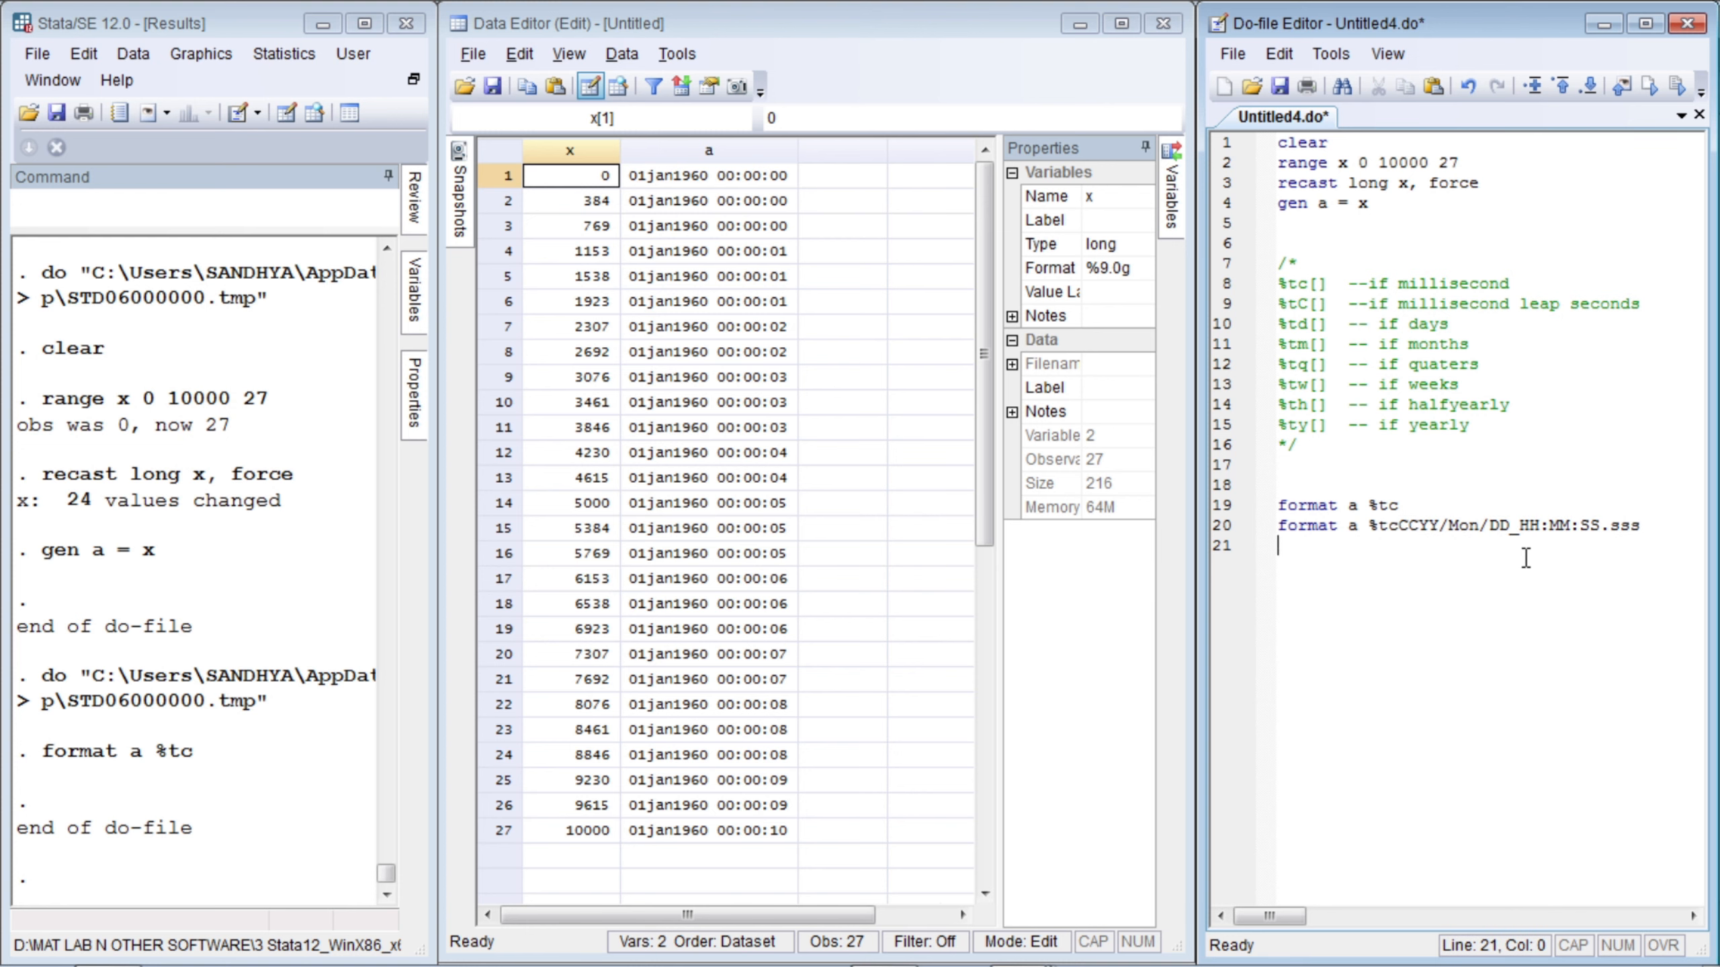
key("ctrl+d")
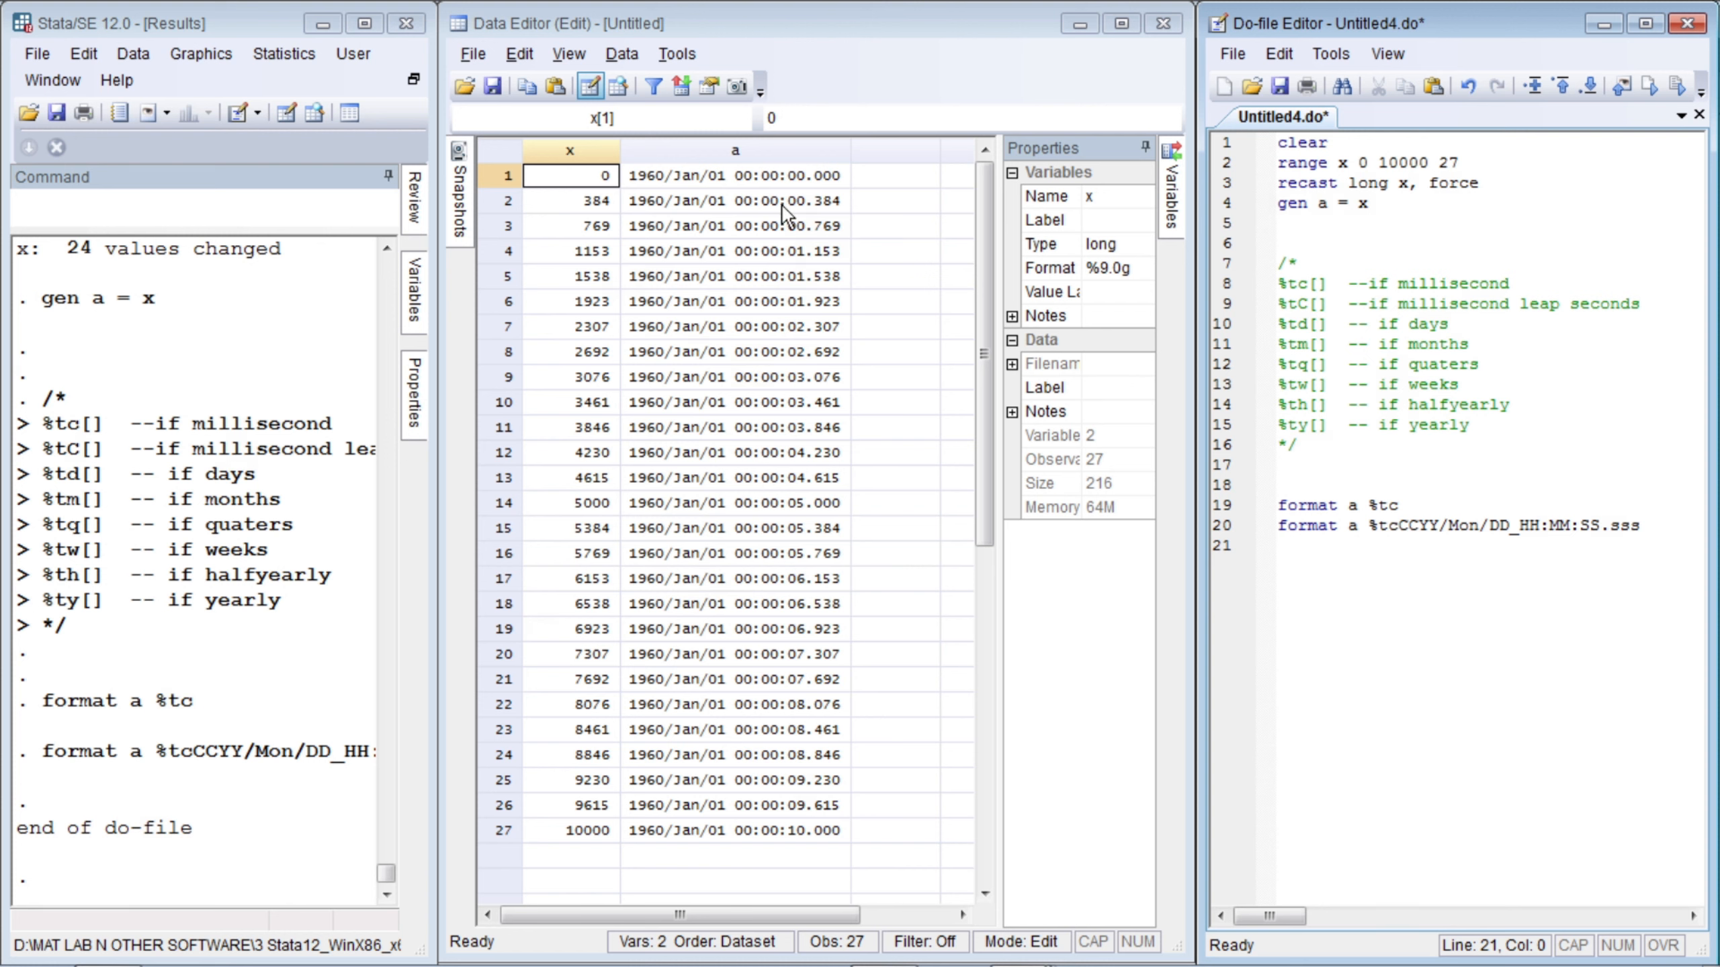
- Duplicate the two %tc format lines below the originals, leaving blank lines between the pairs
key("Return")
key("Return")
key("Up")
key("Up")
key("Up")
key("Up")
key("shift+Down")
key("shift+Down")
key("ctrl+c")
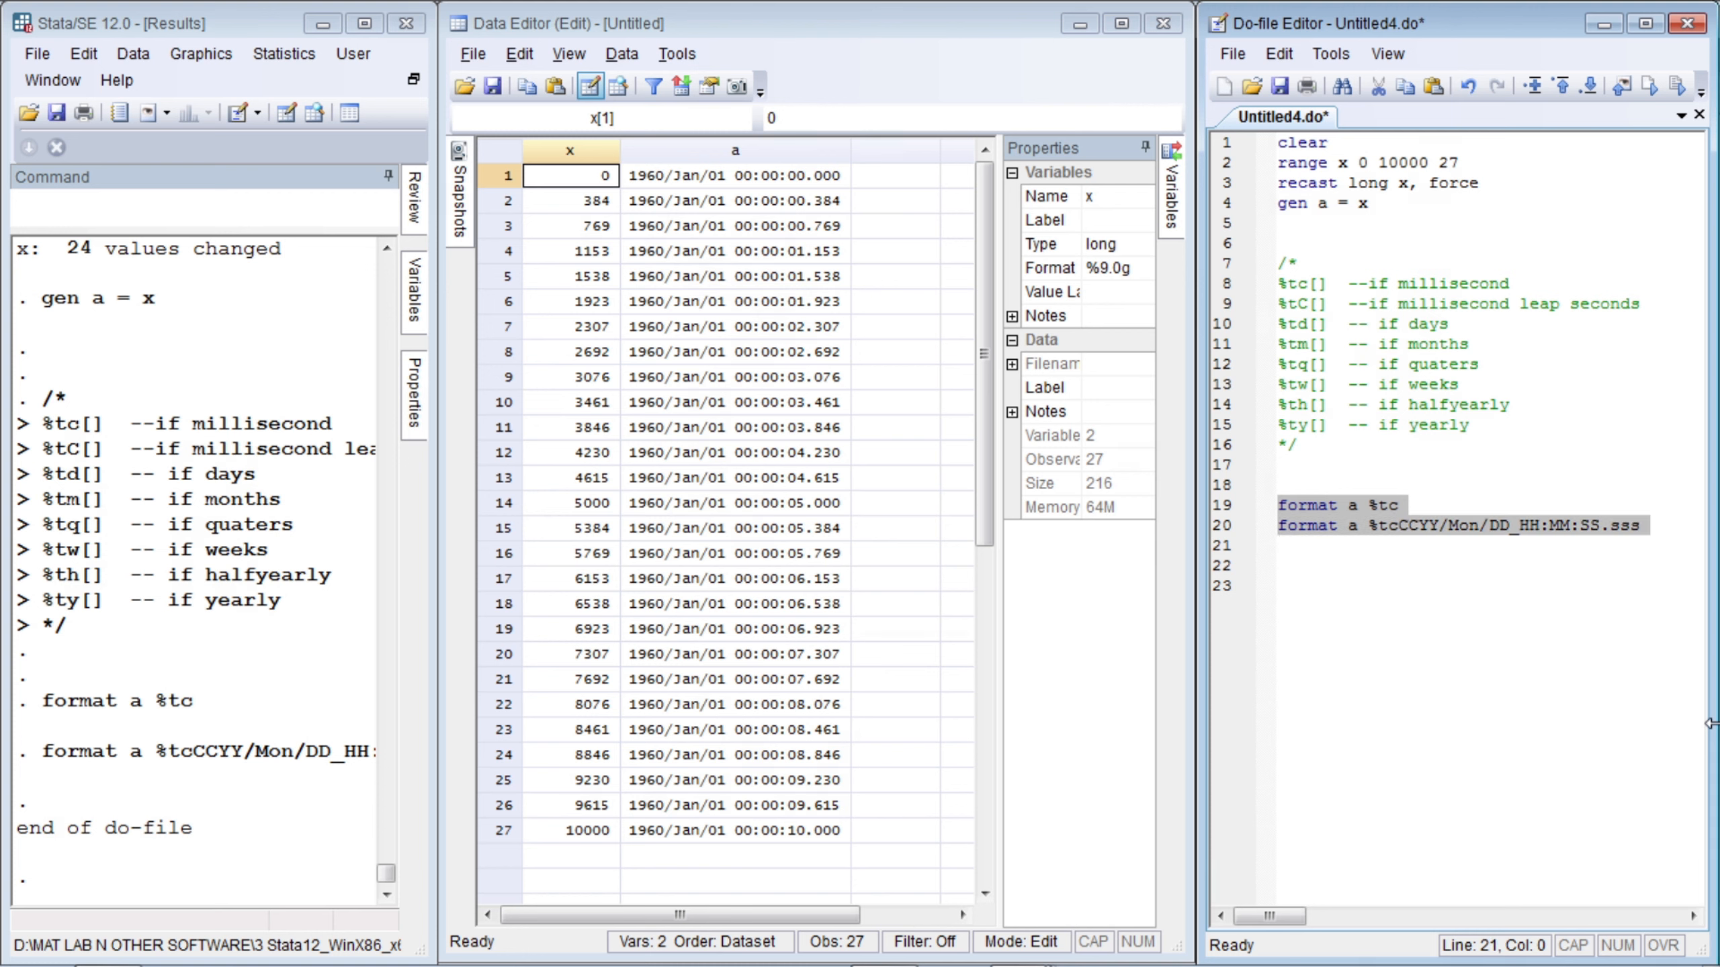
key("Down")
key("Down")
key("ctrl+v")
- Change the format code to %tC in both duplicated lines and run the do-file
key("Up")
key("Up")
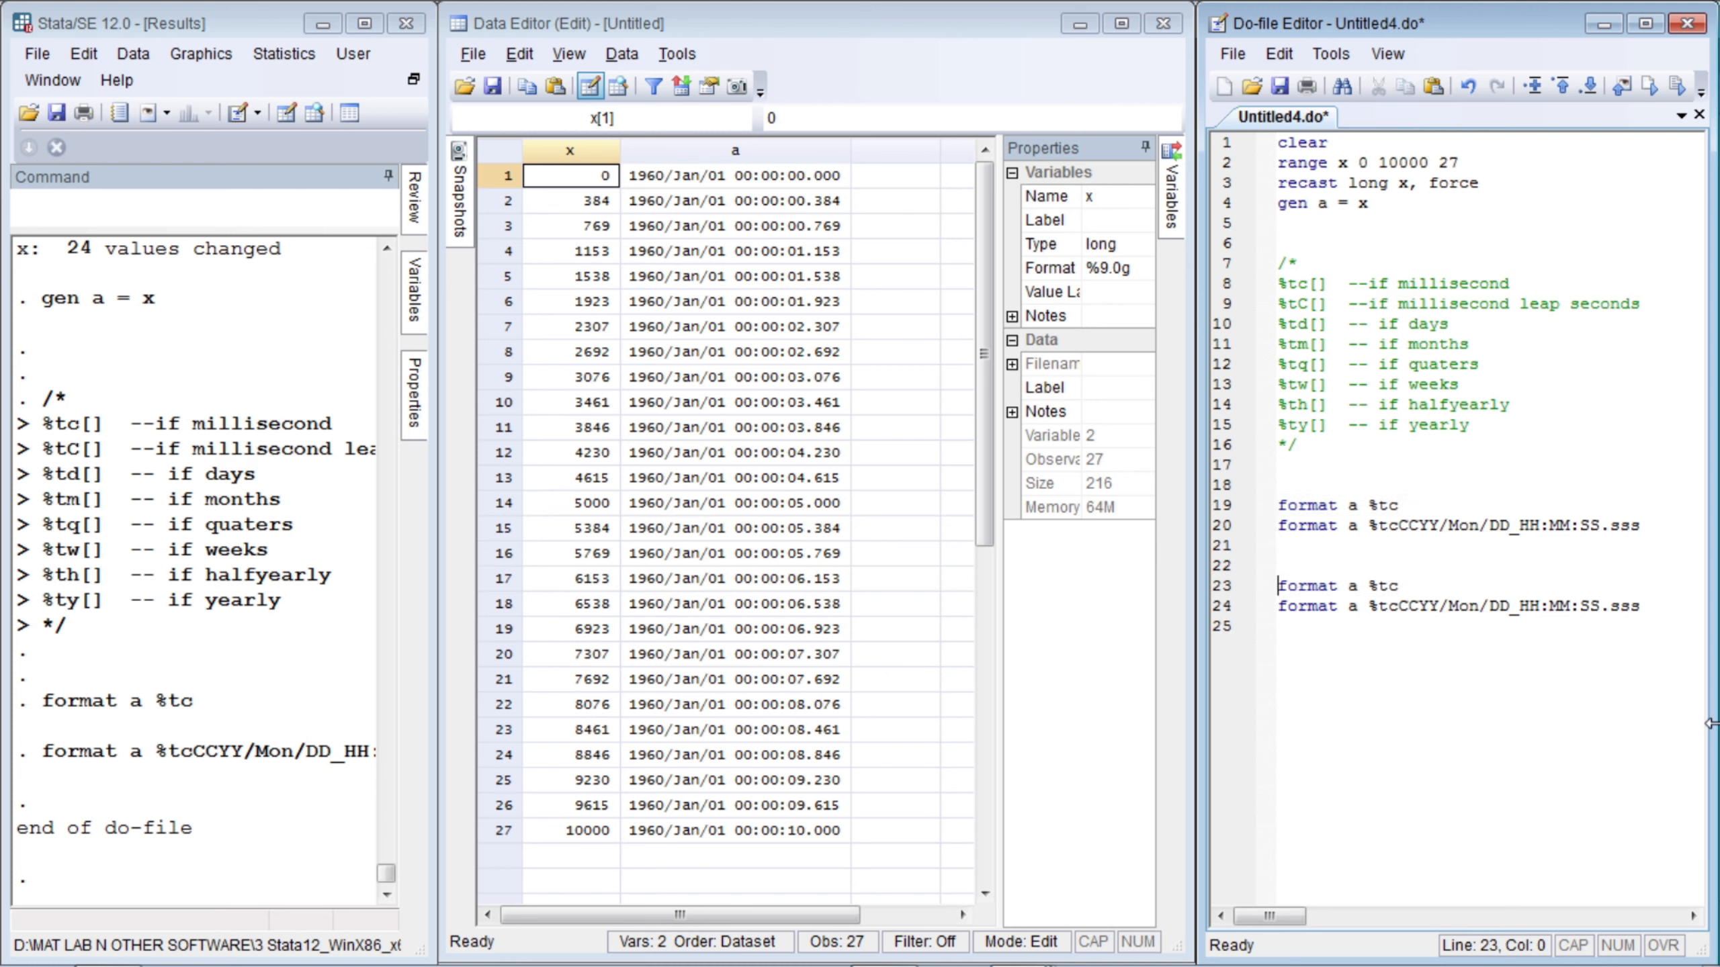
key("End")
key("Left")
key("Left")
key("Left")
key("Left")
key("Right")
key("Right")
key("Right")
key("shift+Right")
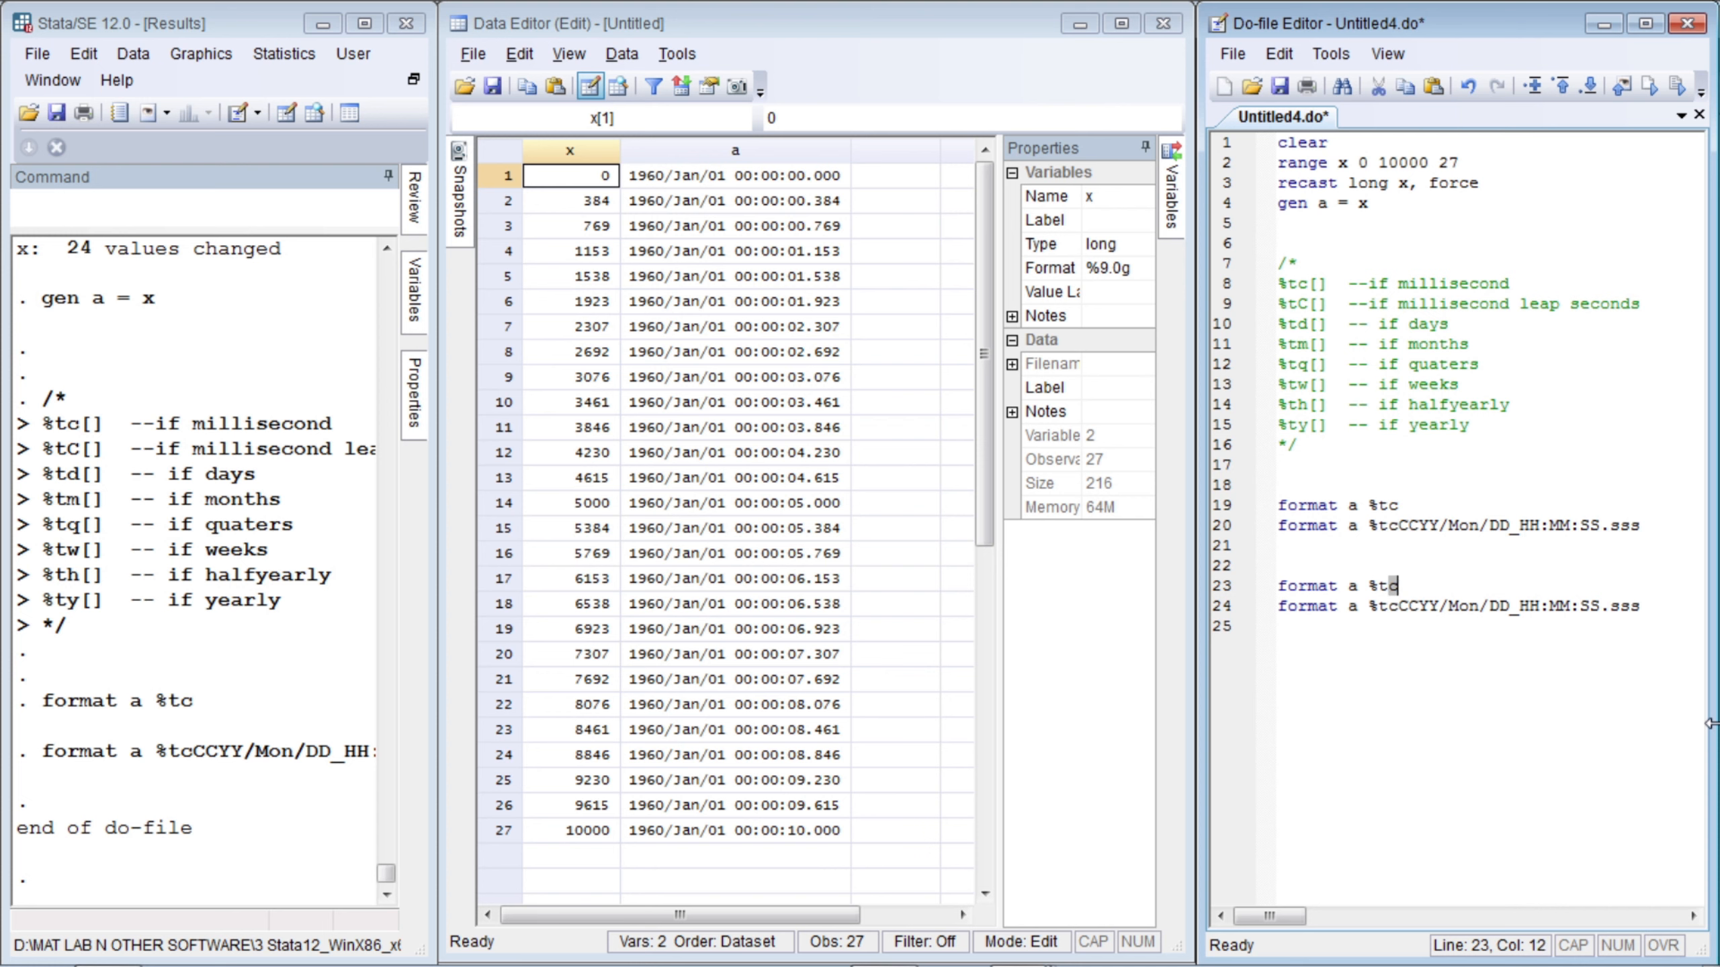
type("C")
key("Down")
key("ctrl+d")
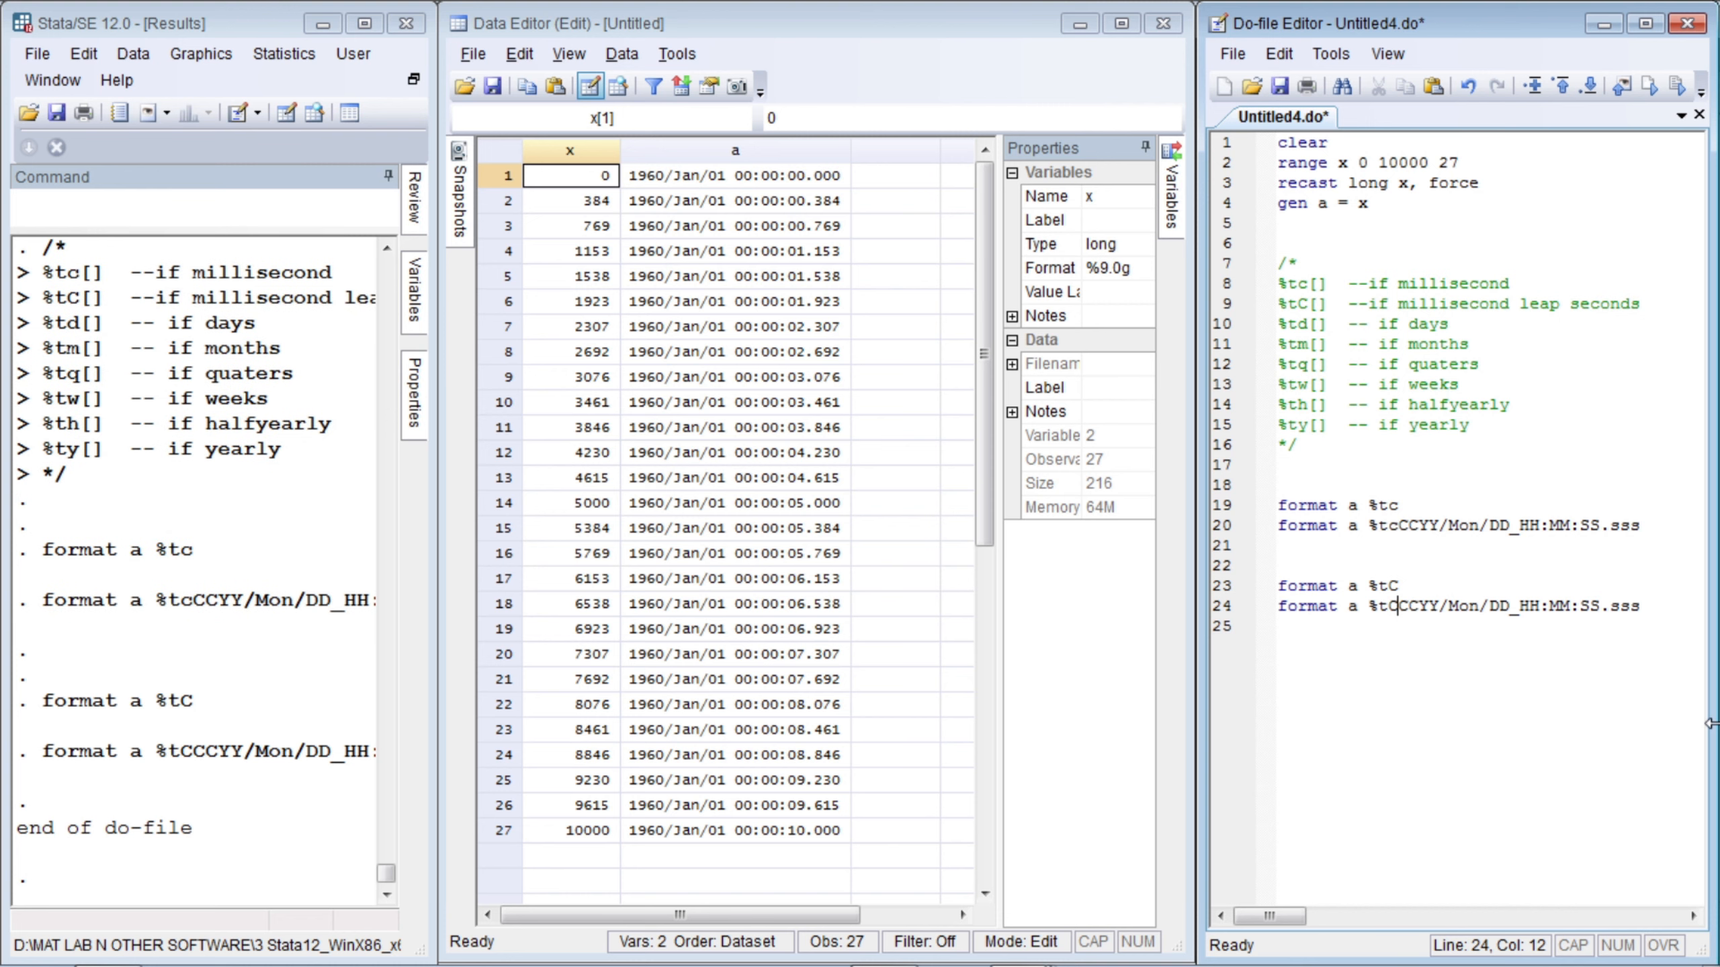
- Paste the pair of %tc format lines below the %tC pair and change the first line's code to %td
key("Down")
key("ctrl+v")
key("BackSpace")
type("d")
key("Left")
key("Left")
key("Left")
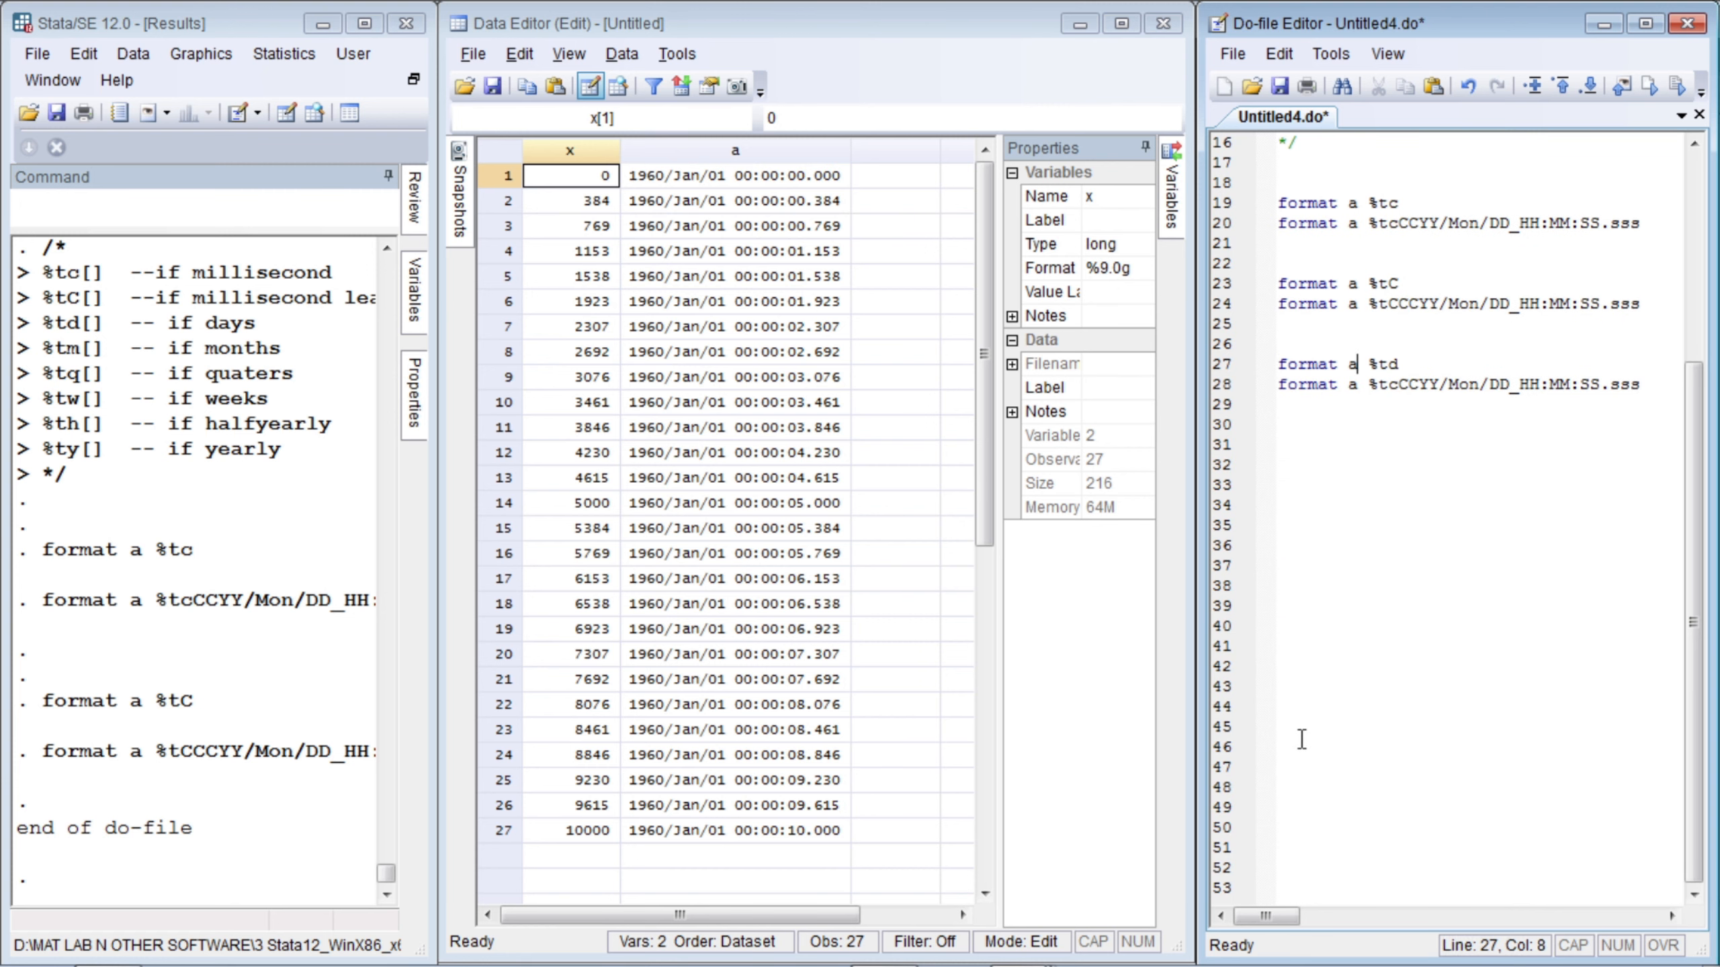
- Change the detailed pattern line's code to %td, giving %tdCCYY/Mon/DD_HH:MM:SS.sss, and run the do-file
key("shift+Left")
key("Right")
key("Right")
key("Right")
key("Right")
key("Left")
key("Left")
key("Left")
key("Left")
key("Left")
key("Left")
key("Left")
key("Left")
key("Left")
key("Left")
key("Left")
key("Down")
key("Right")
key("Right")
key("Right")
key("Right")
key("Right")
key("Right")
key("Right")
key("Right")
key("Right")
key("Right")
key("Right")
key("Right")
key("Right")
key("Right")
key("Left")
key("shift+Left")
type("d")
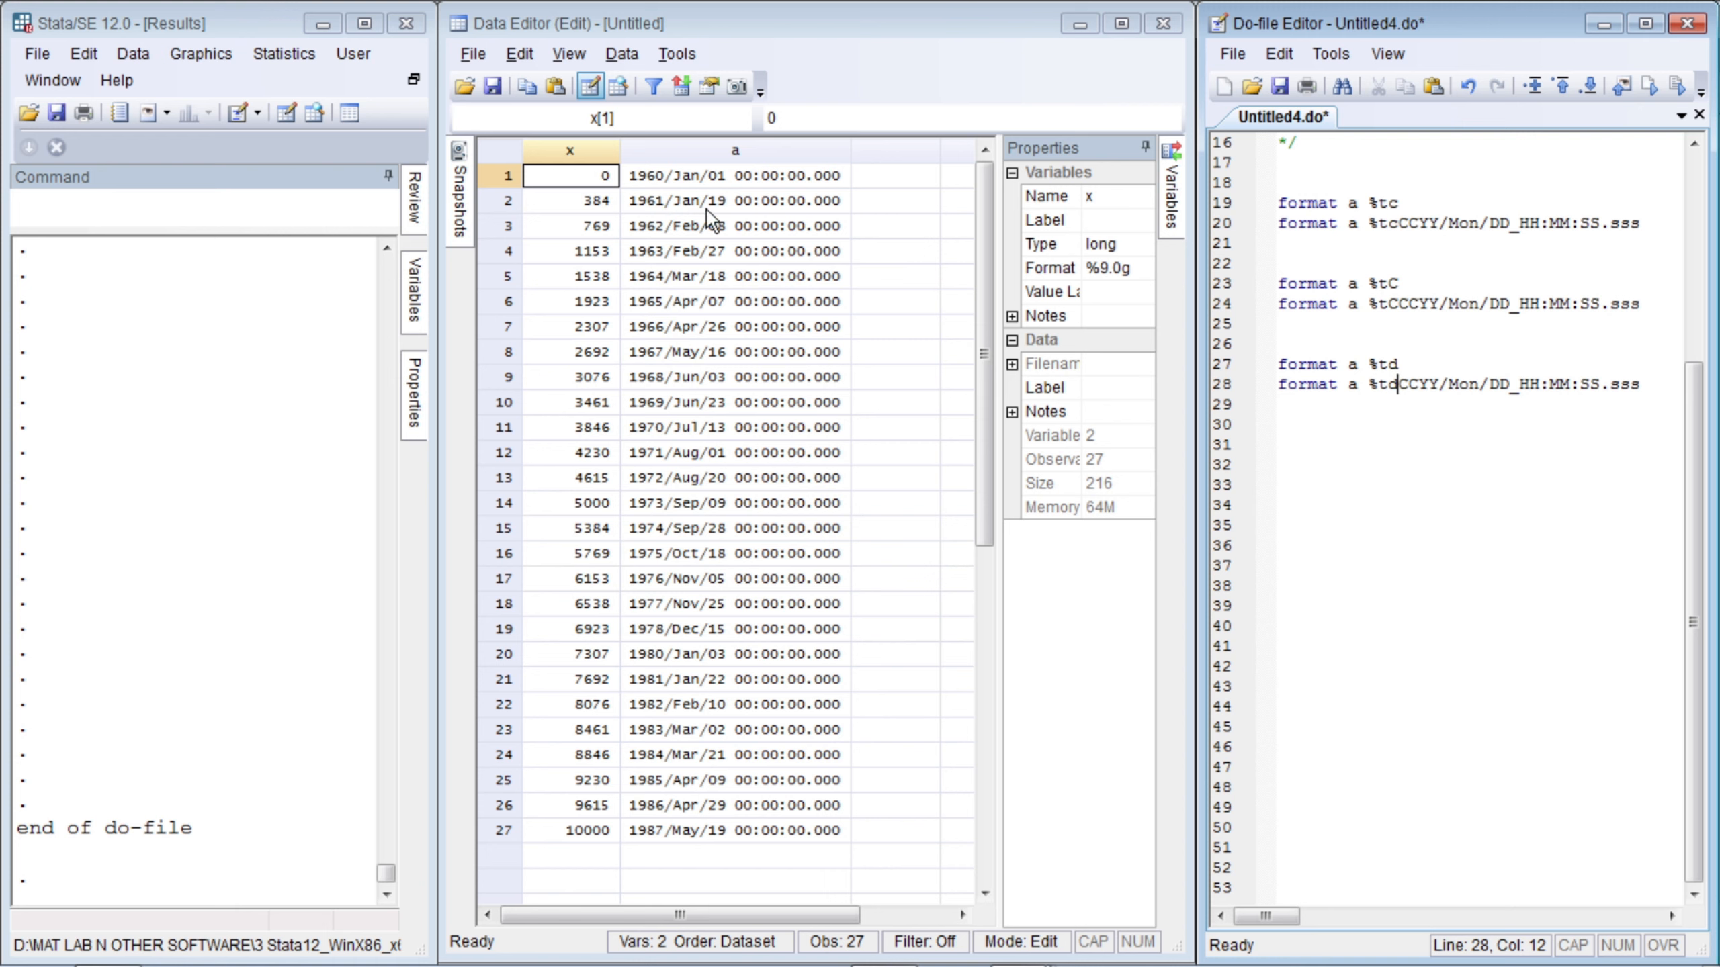
- Remove the _HH:MM:SS.sss time part from the detailed %td line, leaving format a %tdCCYY/Mon/DD
left_click(1361, 414)
key("BackSpace")
key("BackSpace")
key("BackSpace")
key("BackSpace")
key("BackSpace")
key("BackSpace")
key("BackSpace")
key("BackSpace")
key("BackSpace")
key("BackSpace")
key("BackSpace")
key("BackSpace")
key("BackSpace")
key("BackSpace")
- Duplicate the format a %tdCCYY/Mon/DD line directly below itself
key("shift+Home")
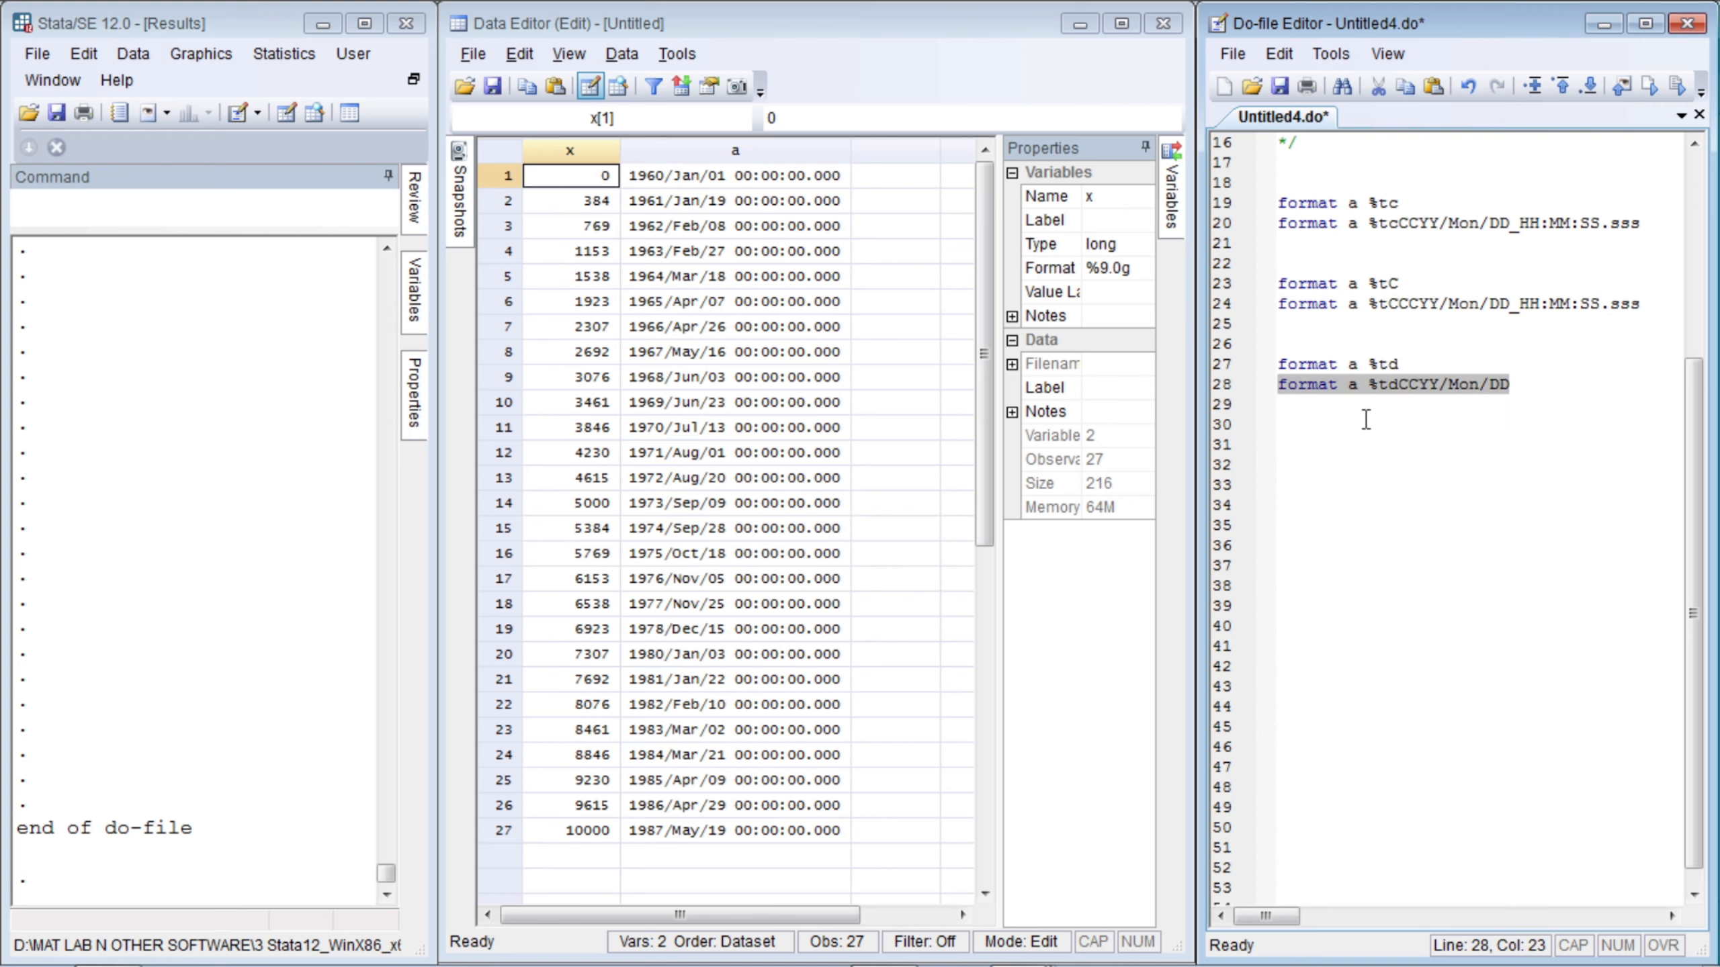
key("ctrl+c")
key("Down")
key("ctrl+v")
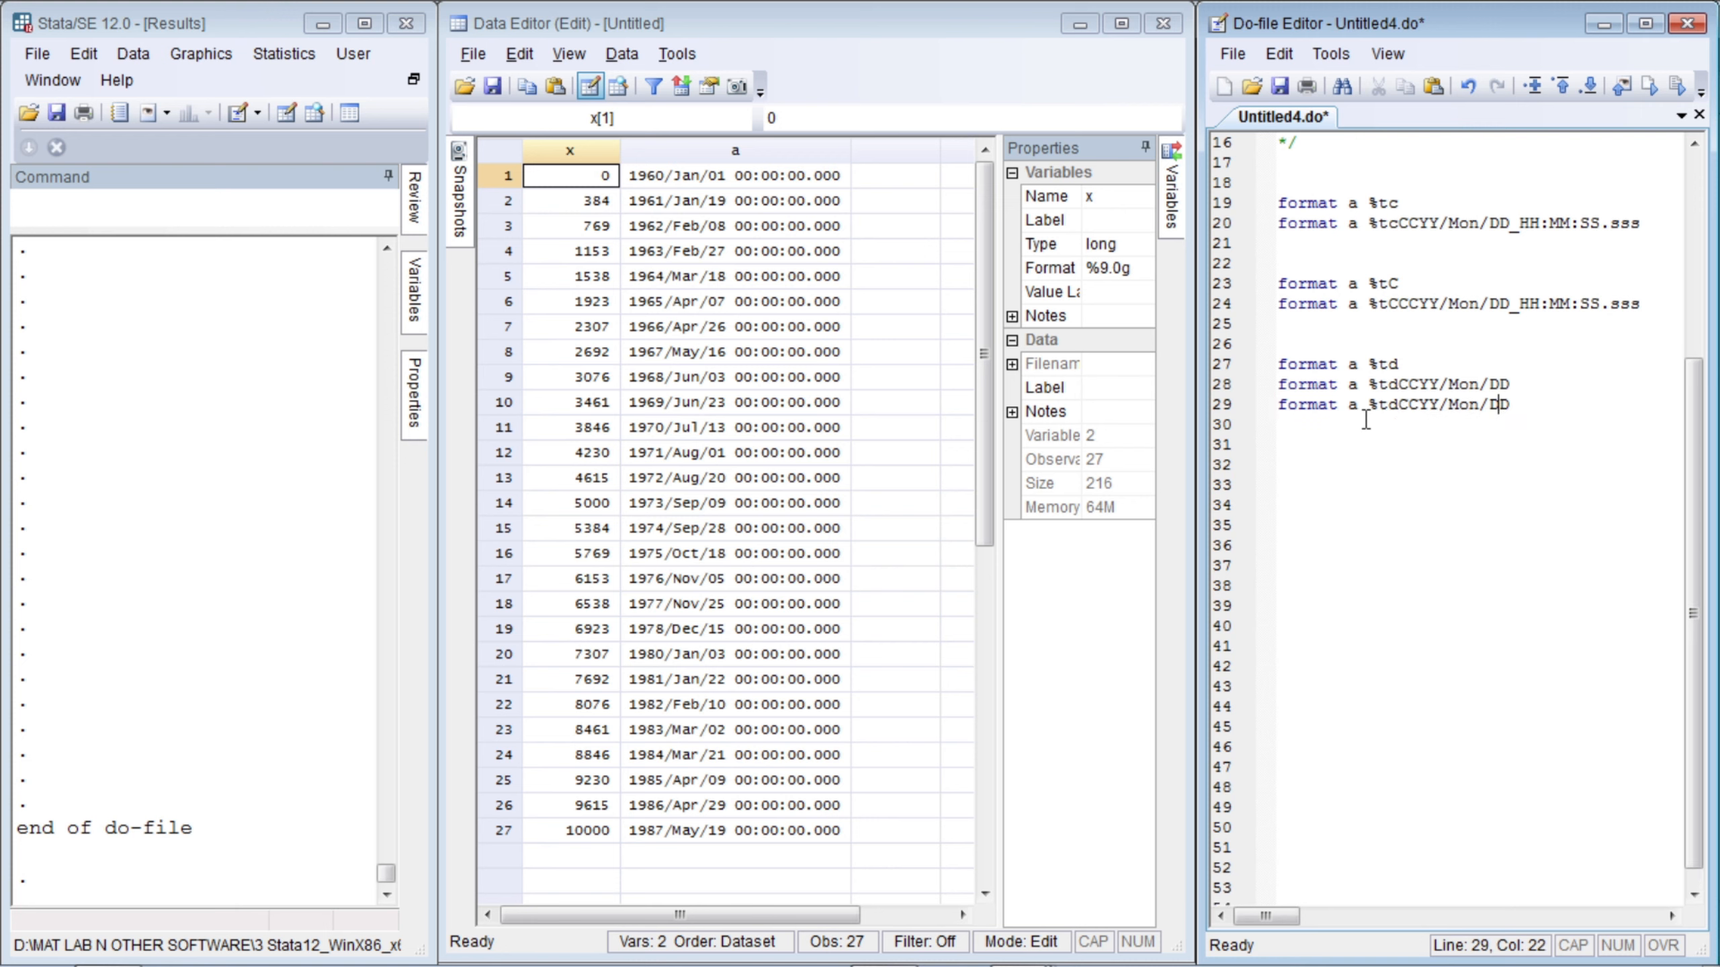
- Replace Mon with NN in the duplicated line to get %tdCCYY/NN/DD, and run the do-file
key("Left")
key("Left")
key("Left")
key("Left")
key("Left")
key("Left")
key("Left")
key("Left")
key("Left")
key("Left")
key("Right")
key("Right")
key("Left")
key("Left")
key("Right")
key("Right")
key("Right")
key("Right")
key("shift+Right")
key("shift+Right")
key("shift+Right")
type("NN")
key("Left")
key("Left")
key("shift+Right")
key("shift+Right")
key("Left")
key("ctrl+d")
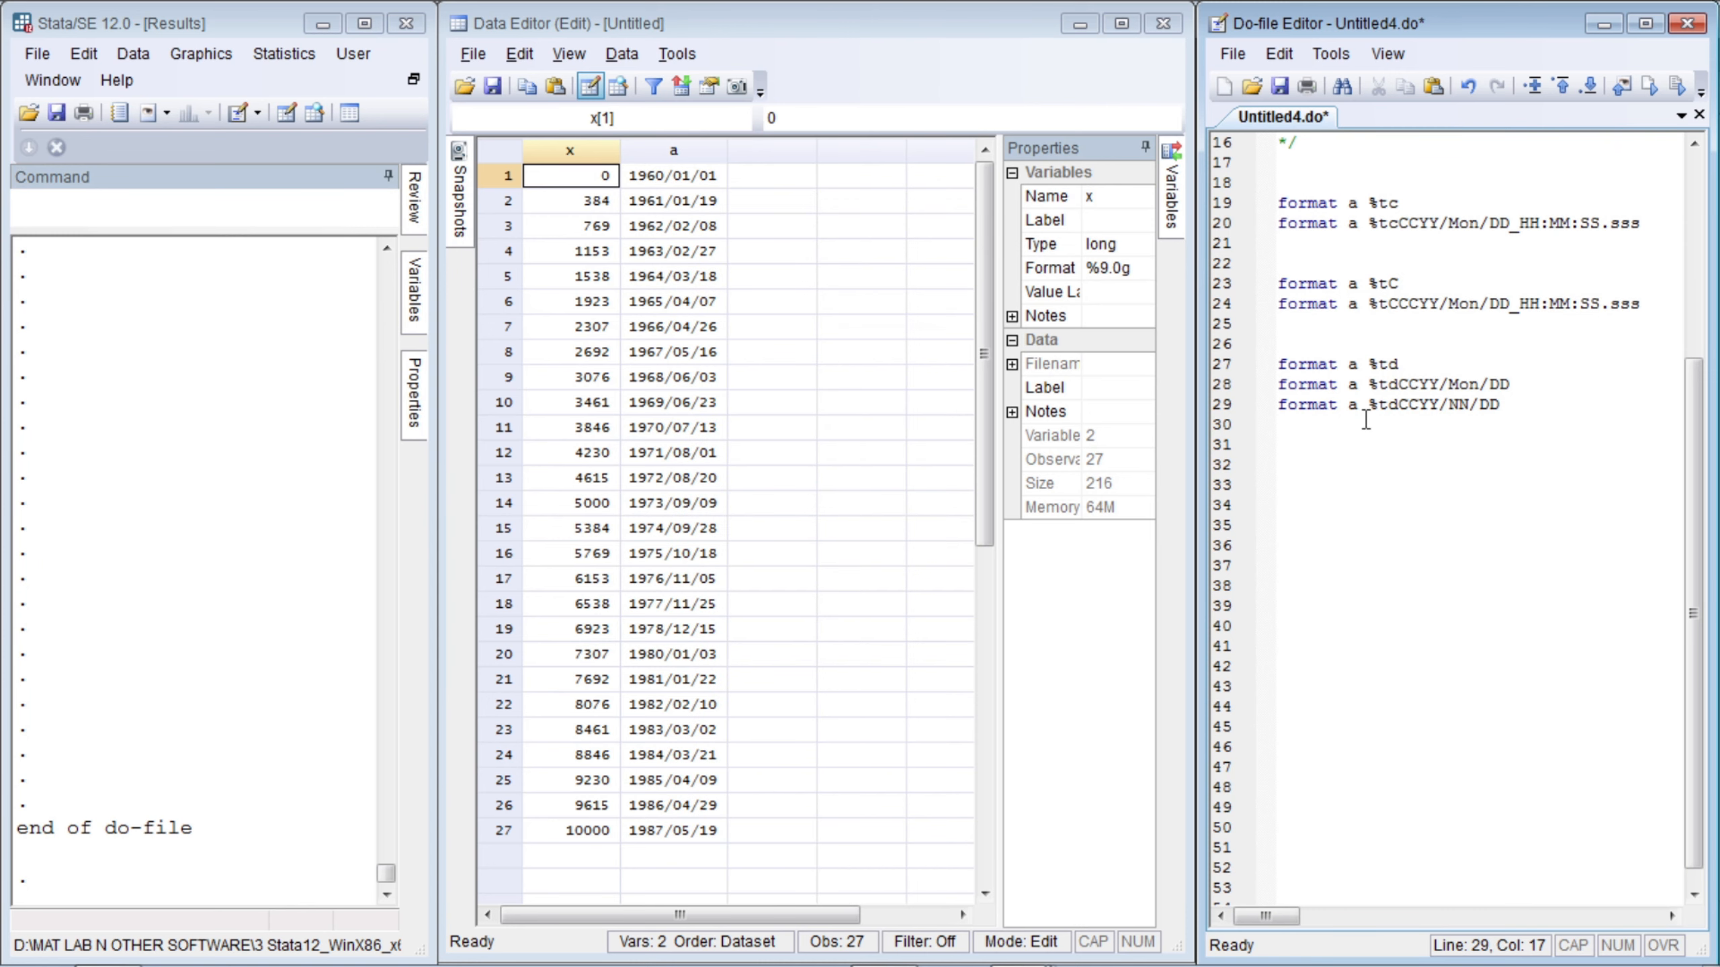
- Duplicate the format a %tdCCYY/NN/DD line directly below itself
key("Home")
key("shift+End")
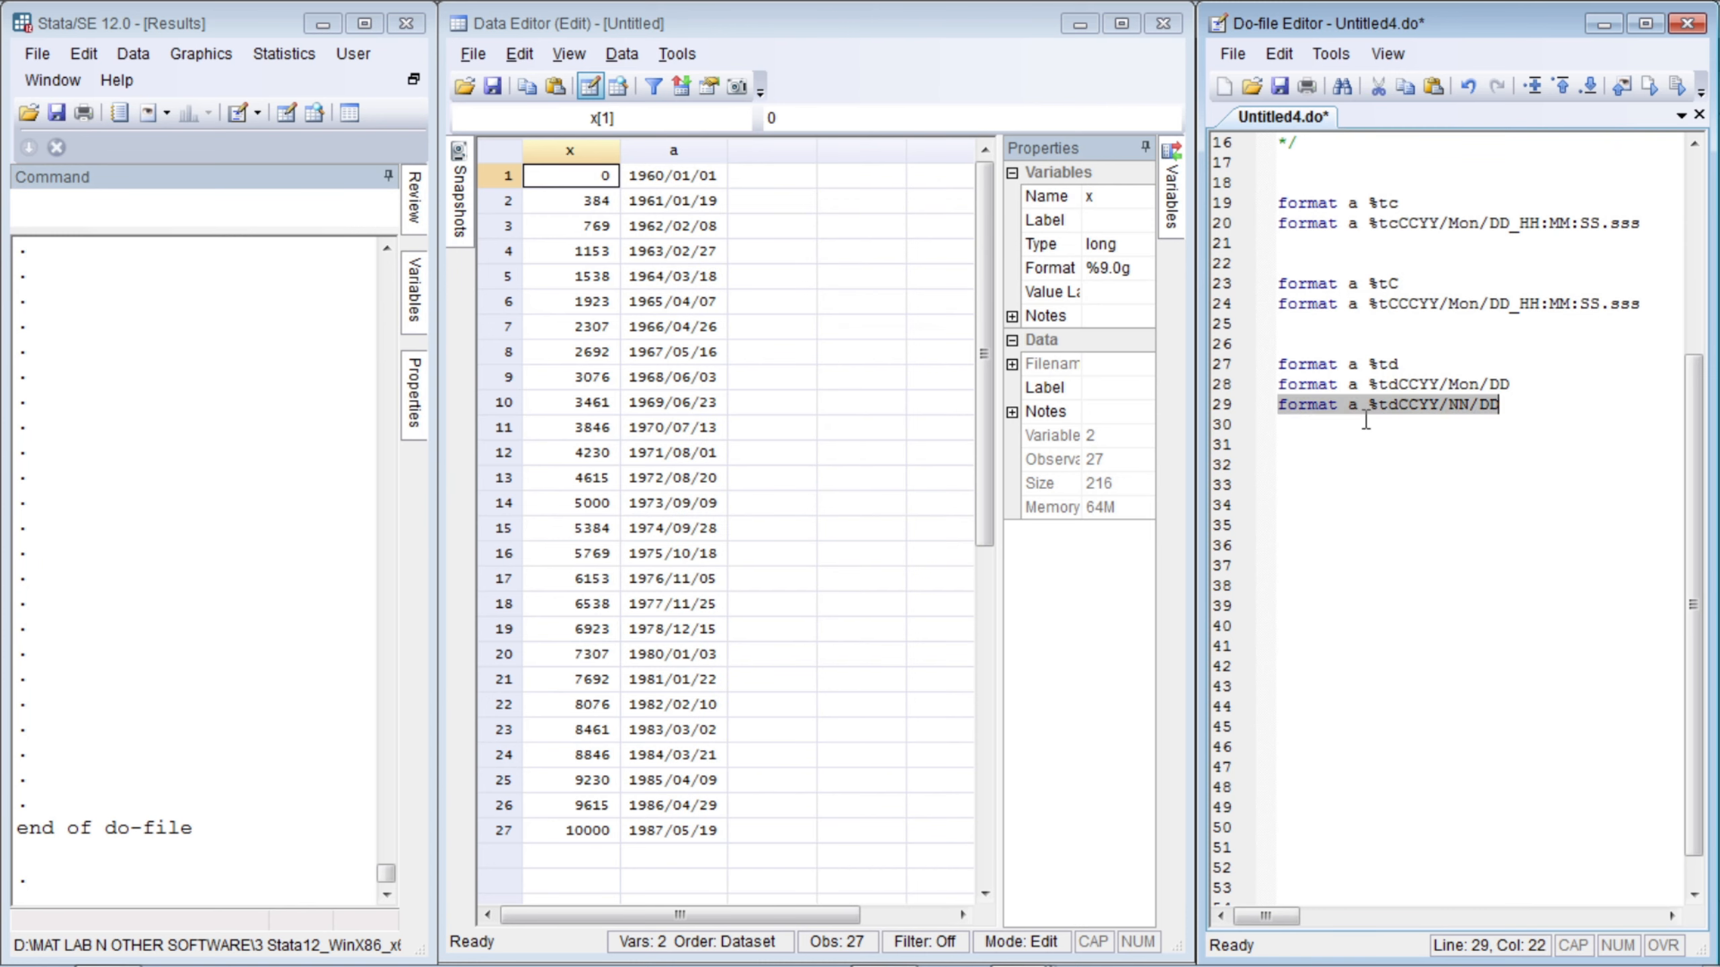
key("Down")
key("ctrl+v")
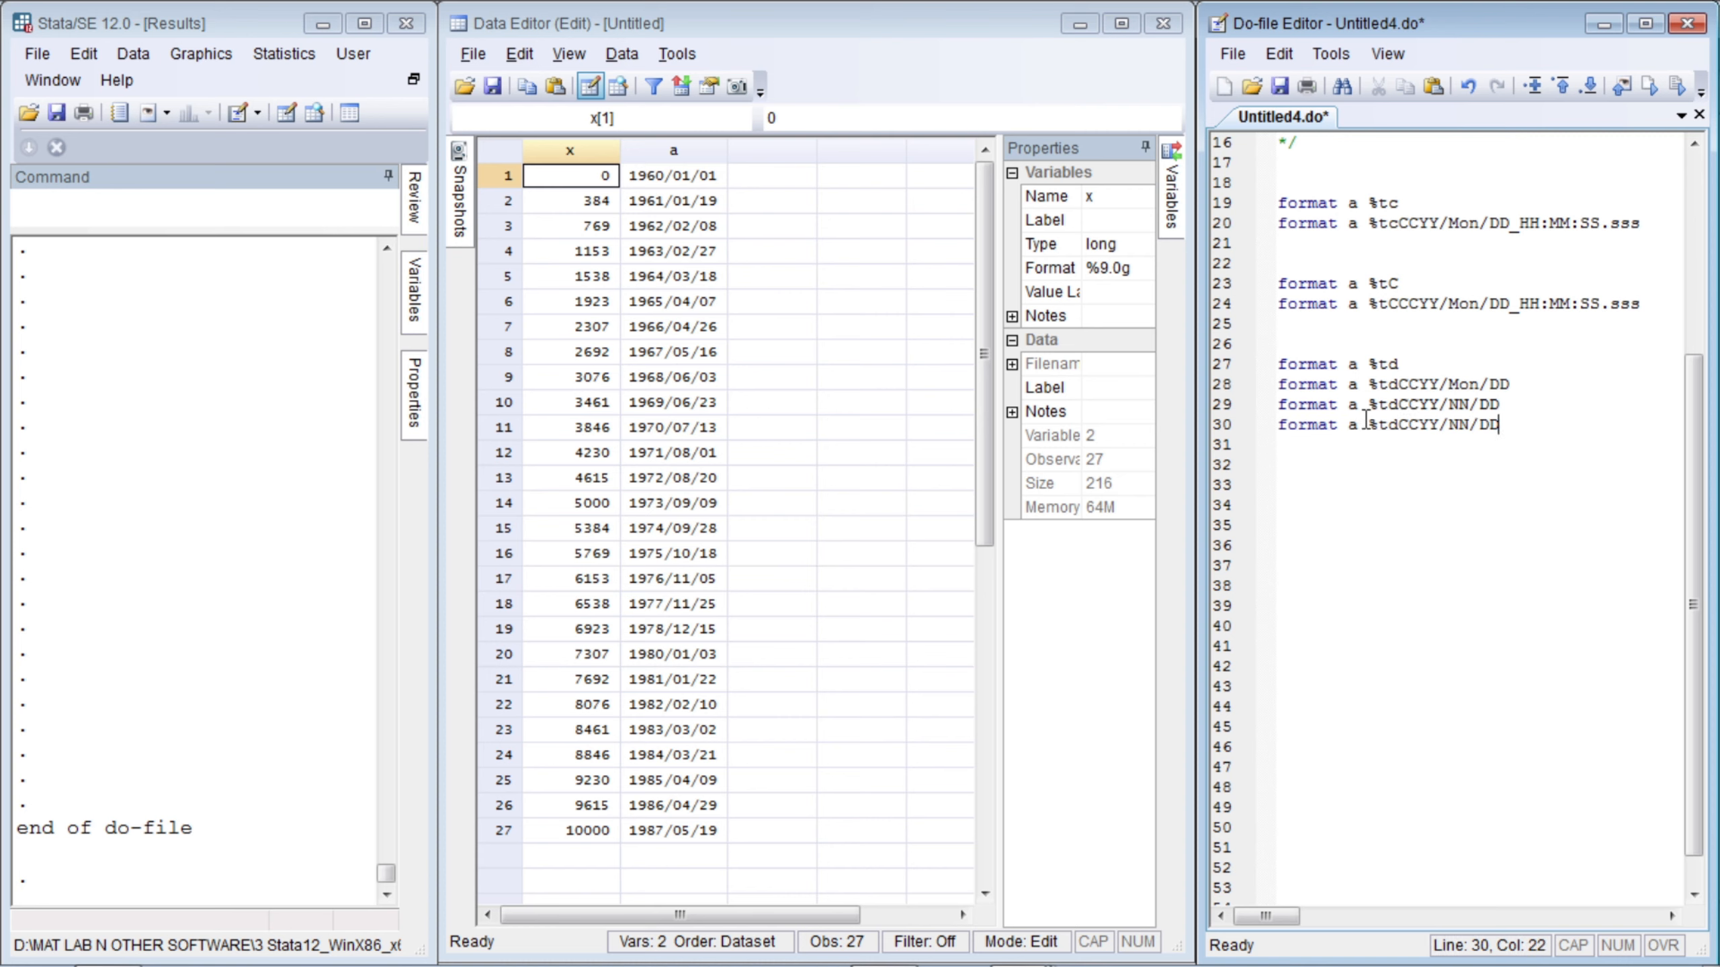
- Replace the month code NN with nn in the duplicated line and run the do-file
key("Left")
key("Left")
key("Left")
key("Left")
key("Left")
key("shift+Right")
key("shift+Right")
type("nn")
key("ctrl+d")
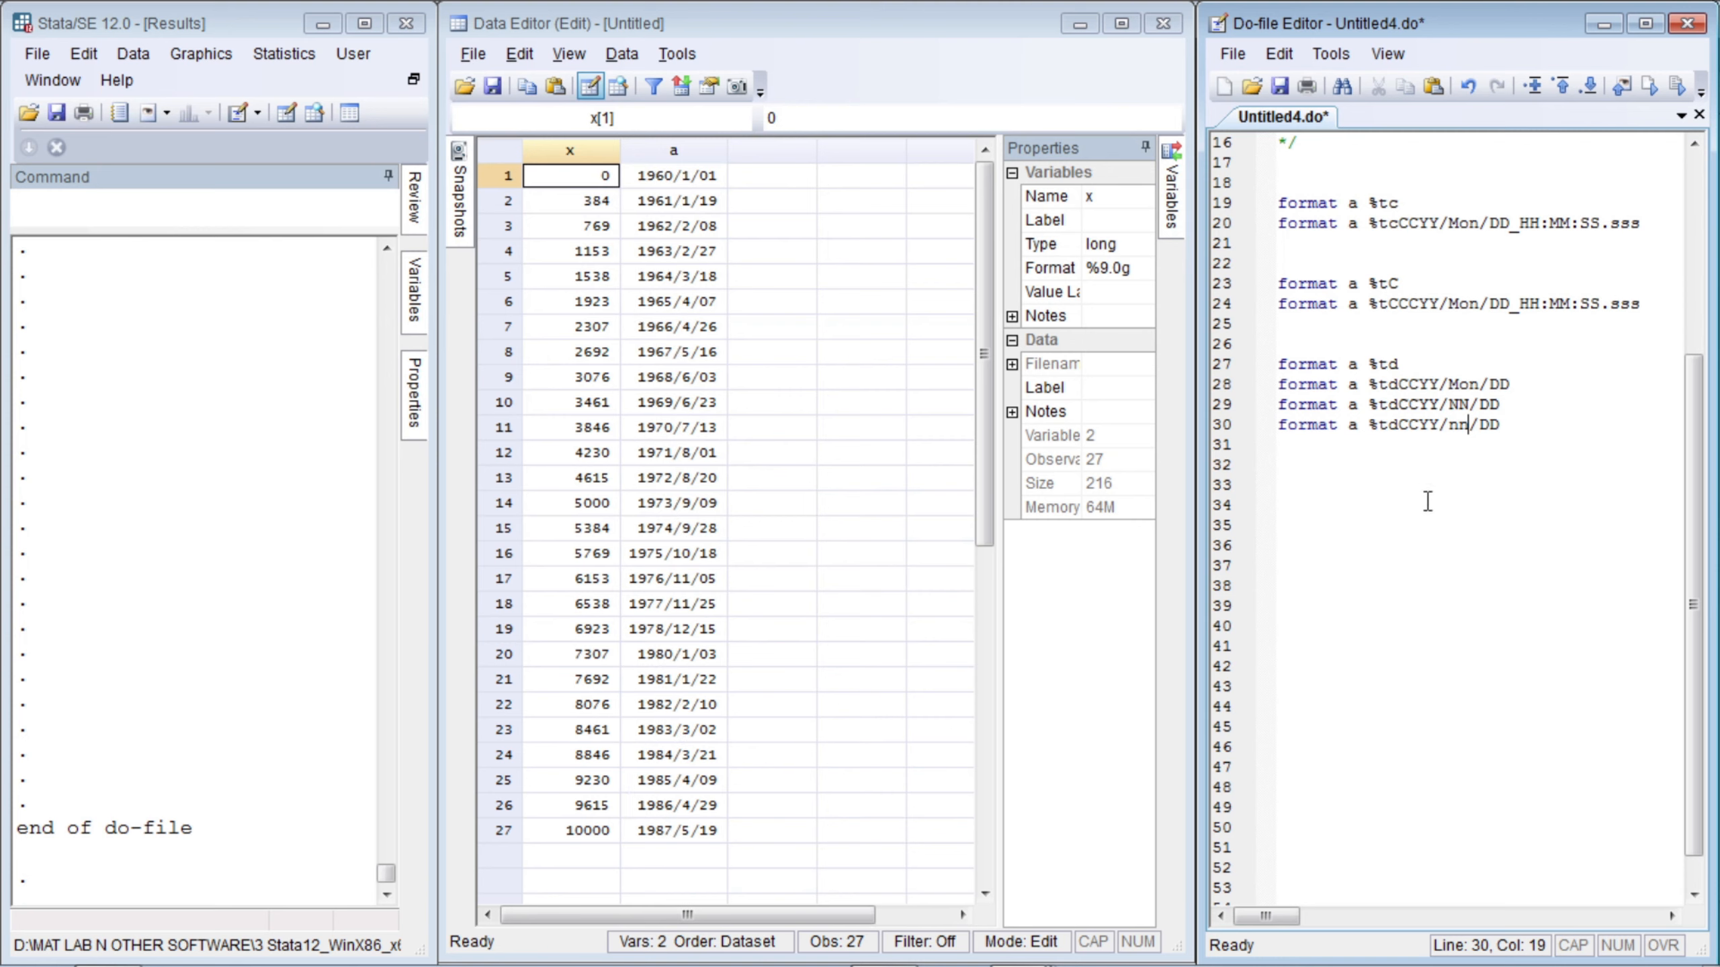
- Replace the day code DD with dd in the %tdCCYY/nn/DD line and run the do-file
key("End")
key("shift+End")
left_click(1441, 422)
key("shift+Right")
key("shift+Right")
left_click(1483, 431)
key("shift+Right")
key("shift+Right")
type("dd")
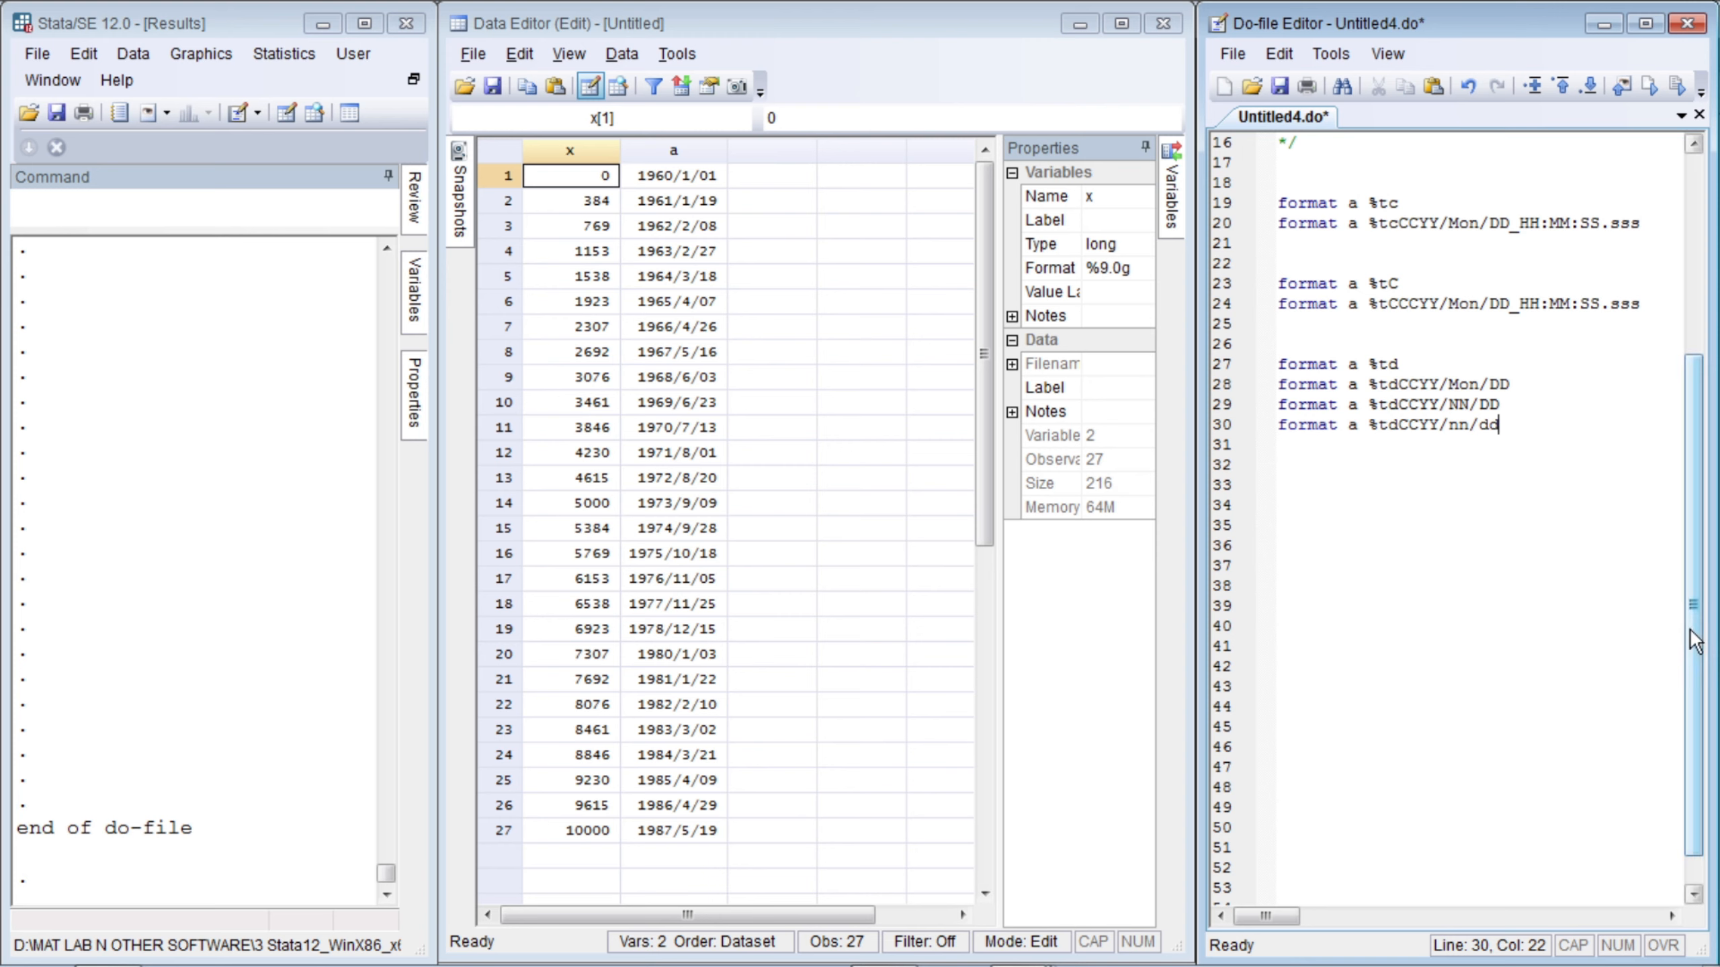
key("ctrl+d")
- Duplicate the format a %tdCCYY/nn/dd line directly below itself
key("Home")
key("shift+End")
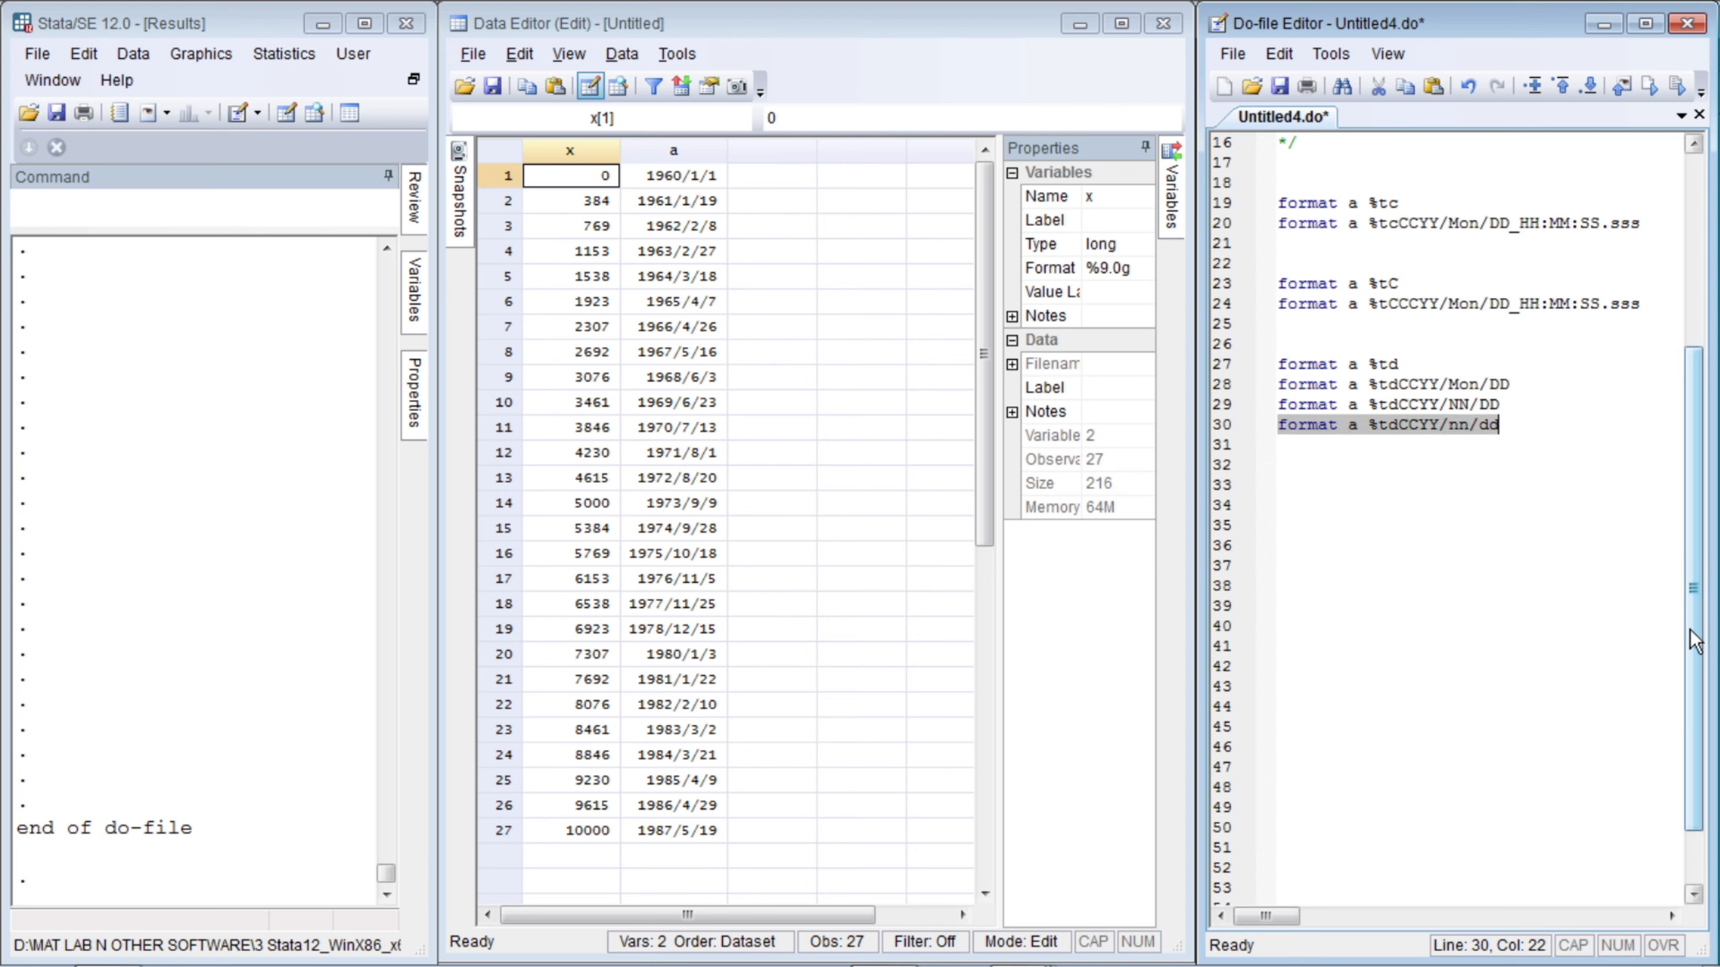
key("Home")
key("Down")
key("ctrl+v")
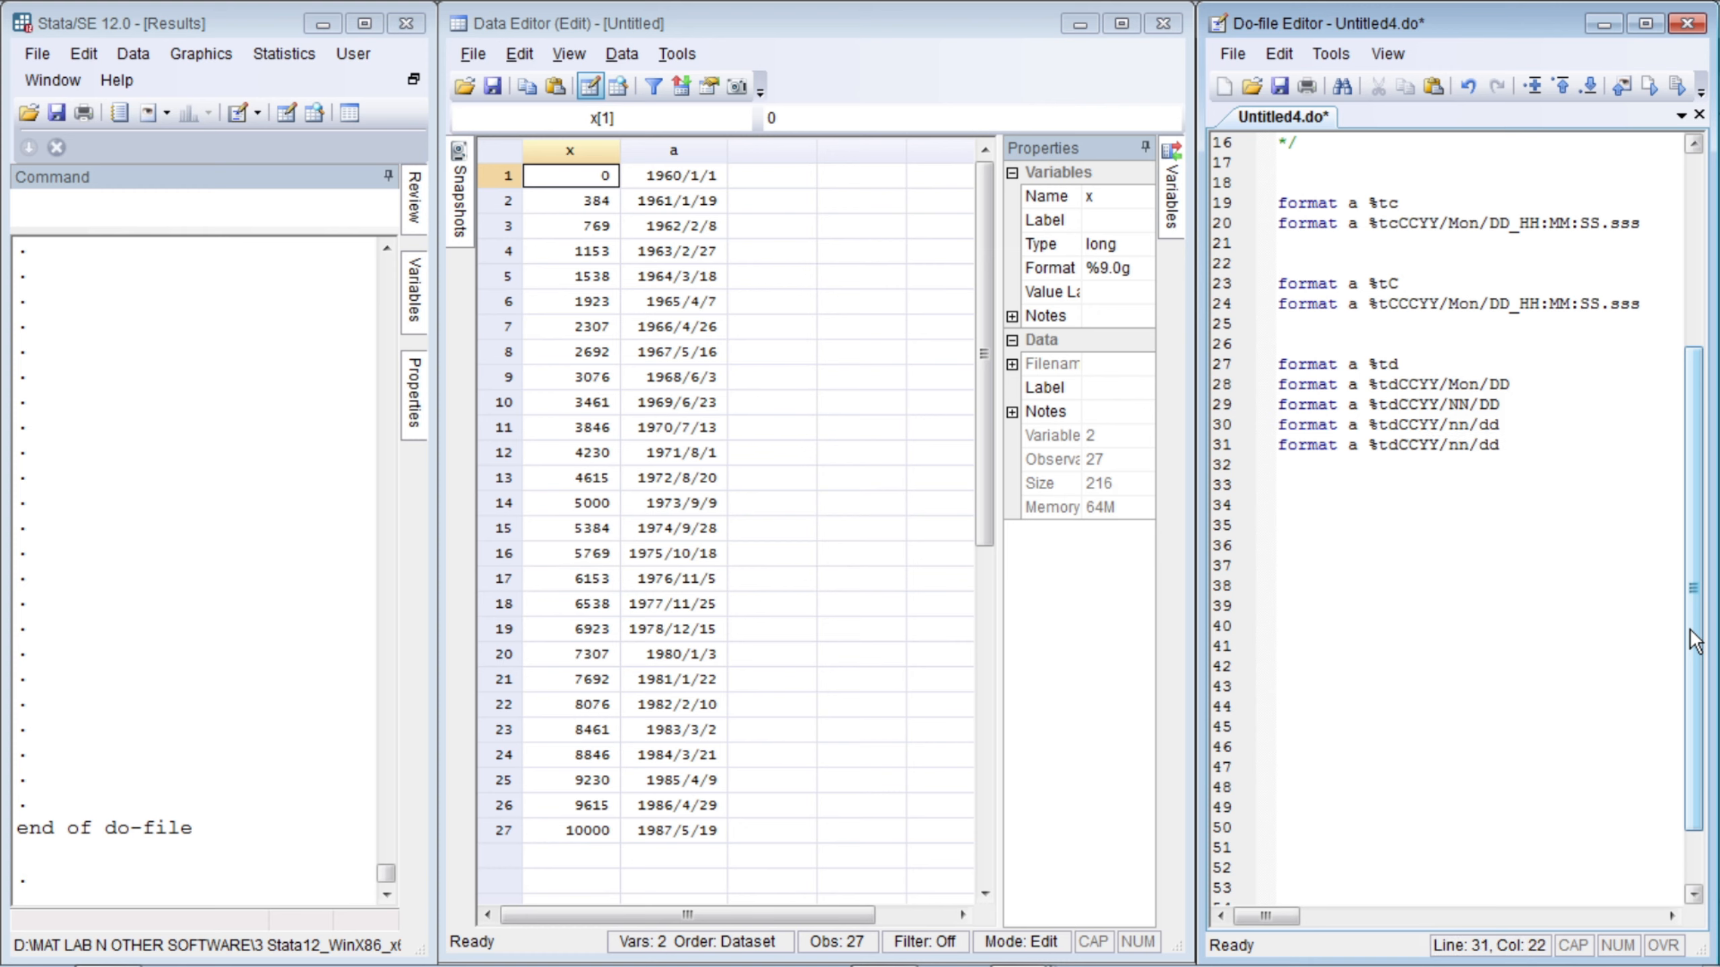
- Change the duplicated line's pattern to %tdMonth/DD/CCYY and run the do-file
key("Left")
key("Left")
key("Left")
key("Left")
key("Left")
key("Left")
key("Left")
key("Left")
key("Left")
key("Left")
key("shift+Right")
key("shift+Right")
key("shift+Right")
key("shift+Right")
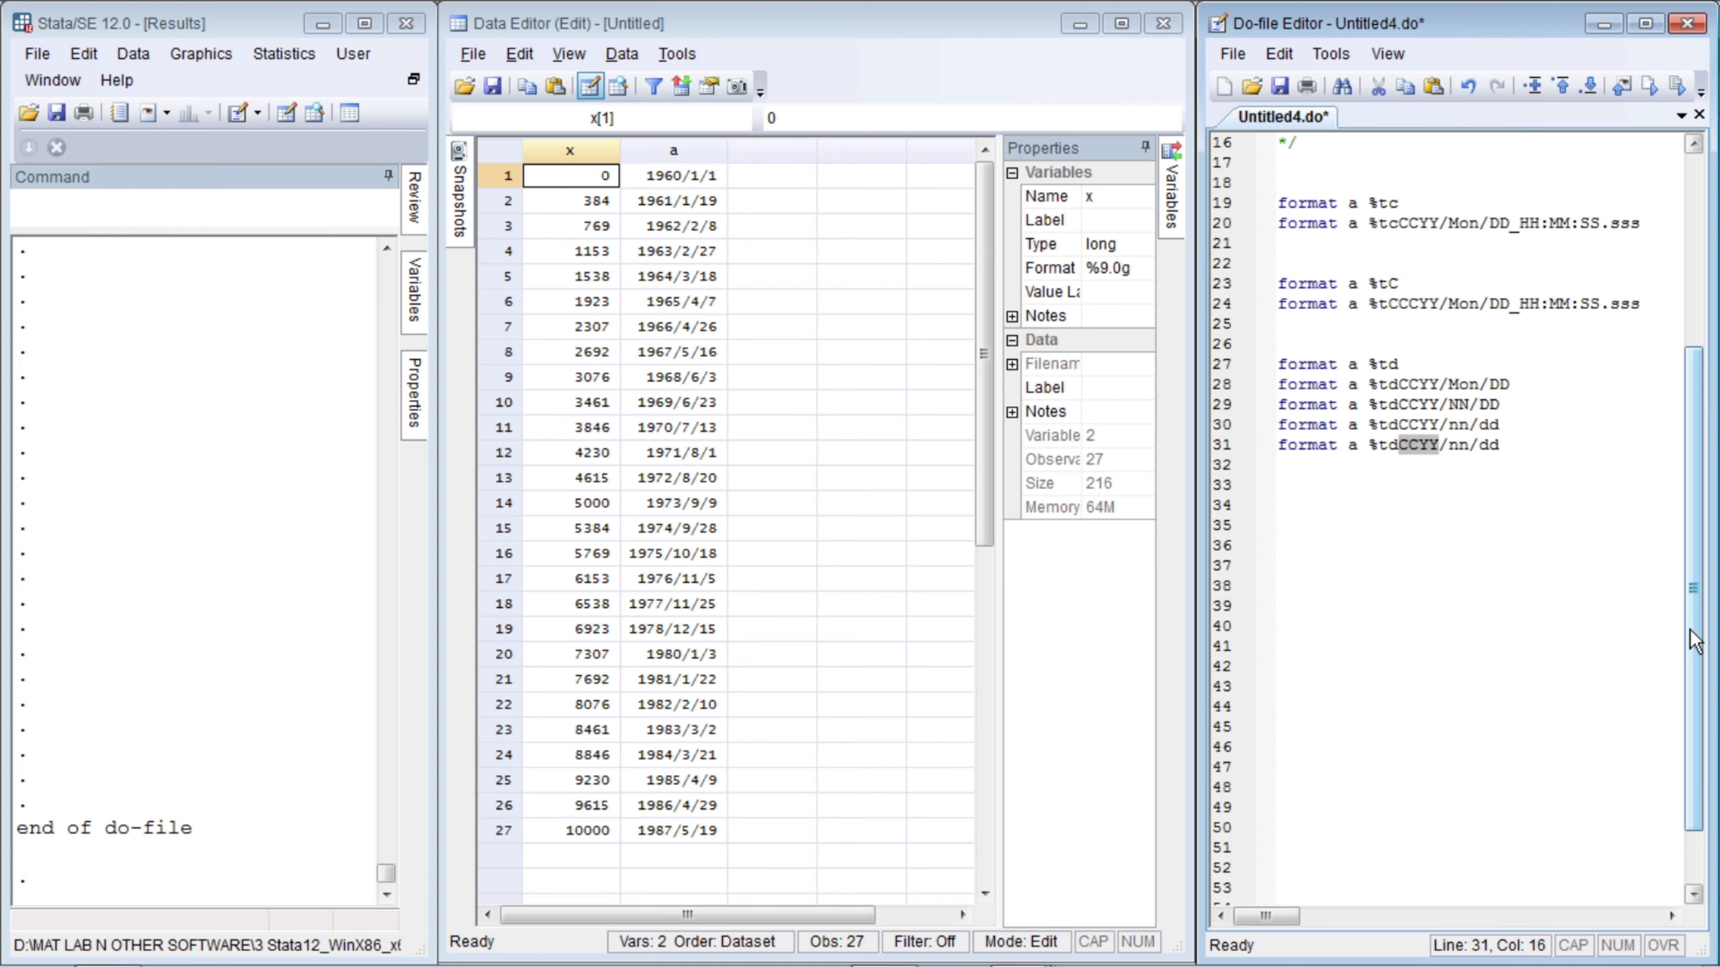
type("Month")
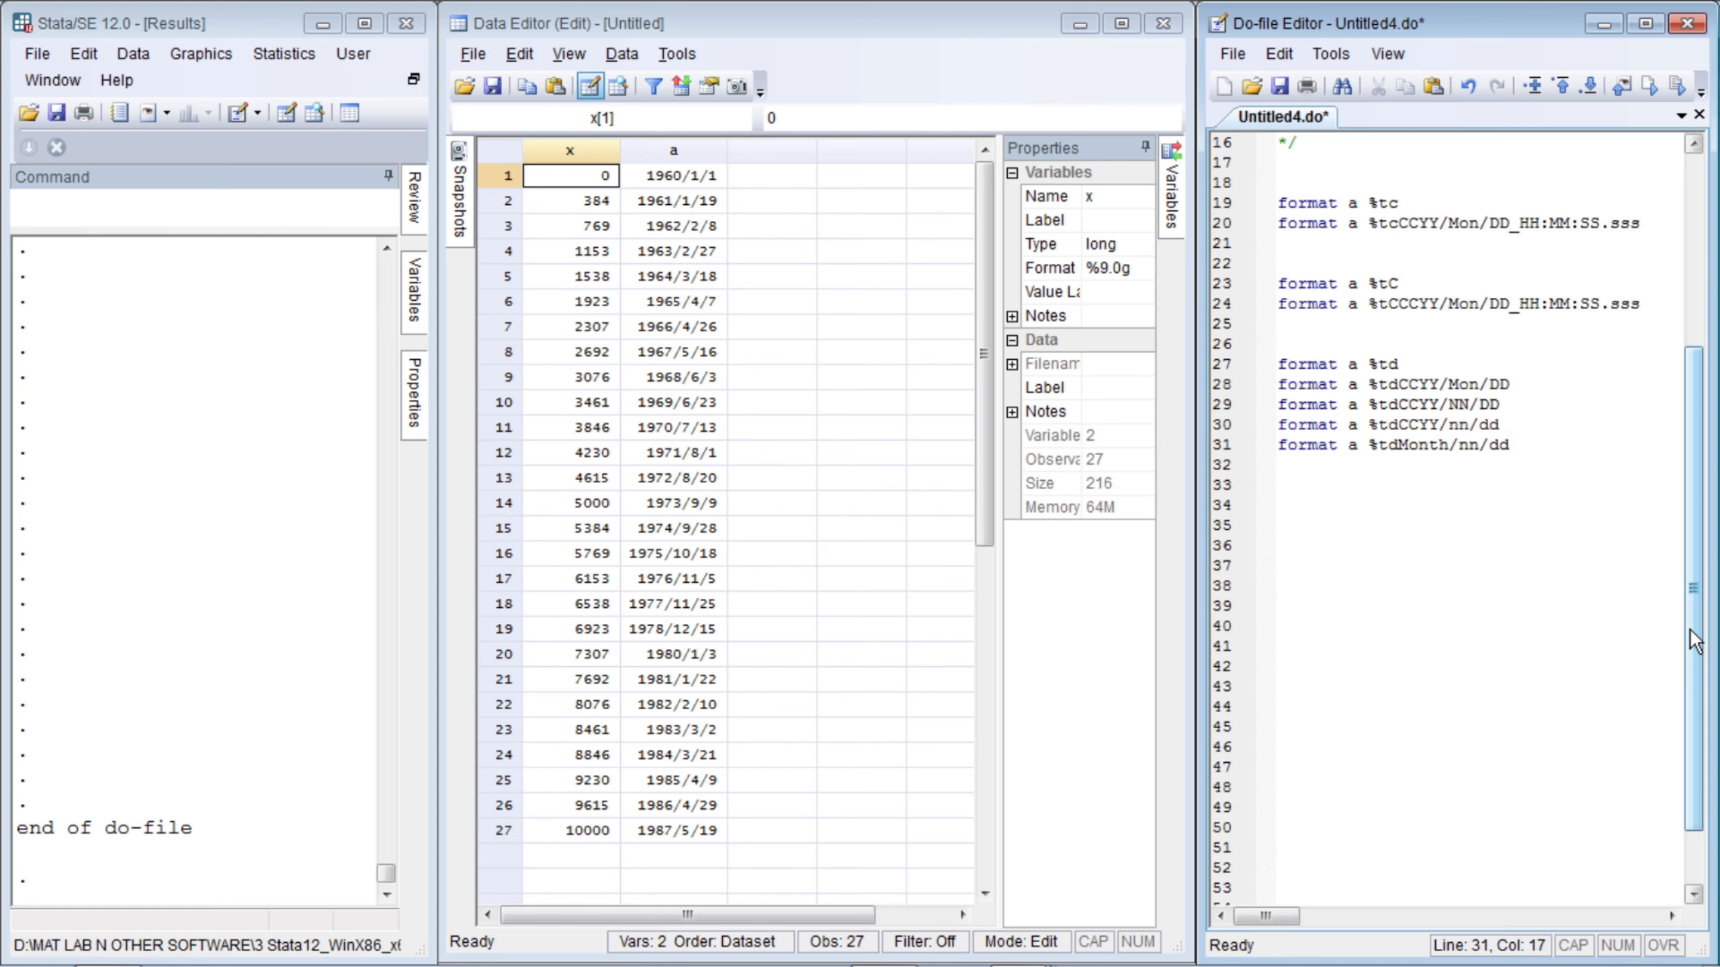
key("shift+Right")
key("shift+Right")
type("DD")
key("shift+Right")
key("shift+Right")
type("CCYY")
key("Return")
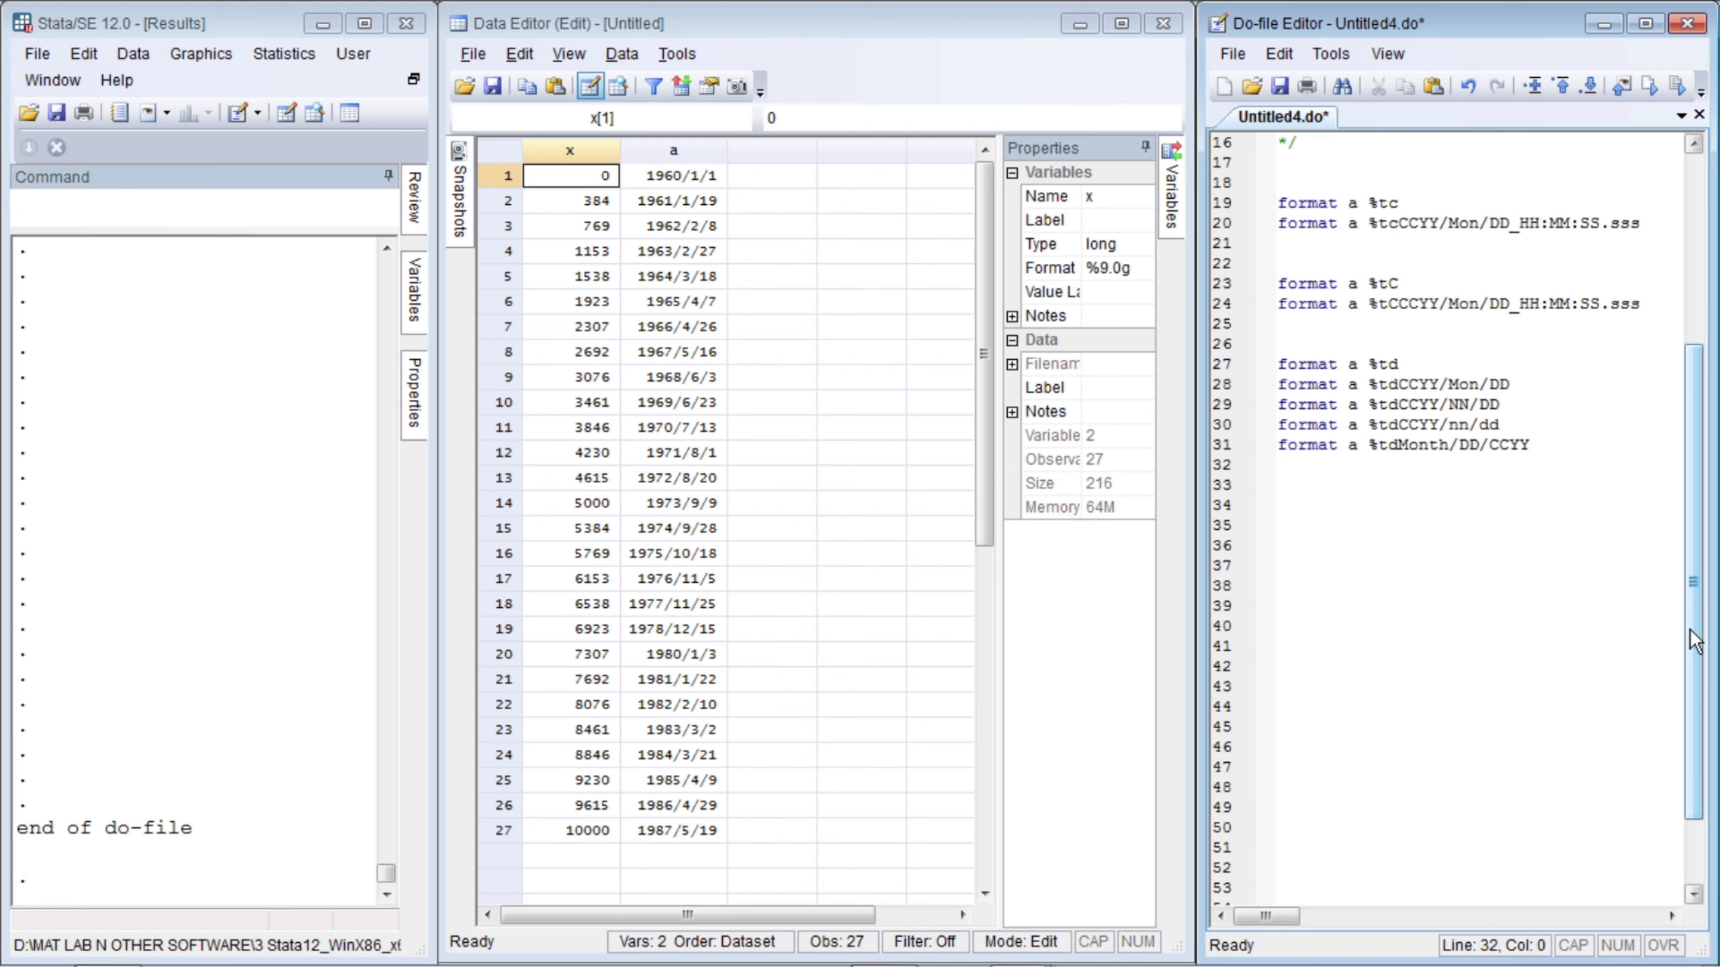
key("ctrl+d")
- Add the line format a %tm below the %td group, separated by blank lines
key("Return")
key("Return")
type("format a %td")
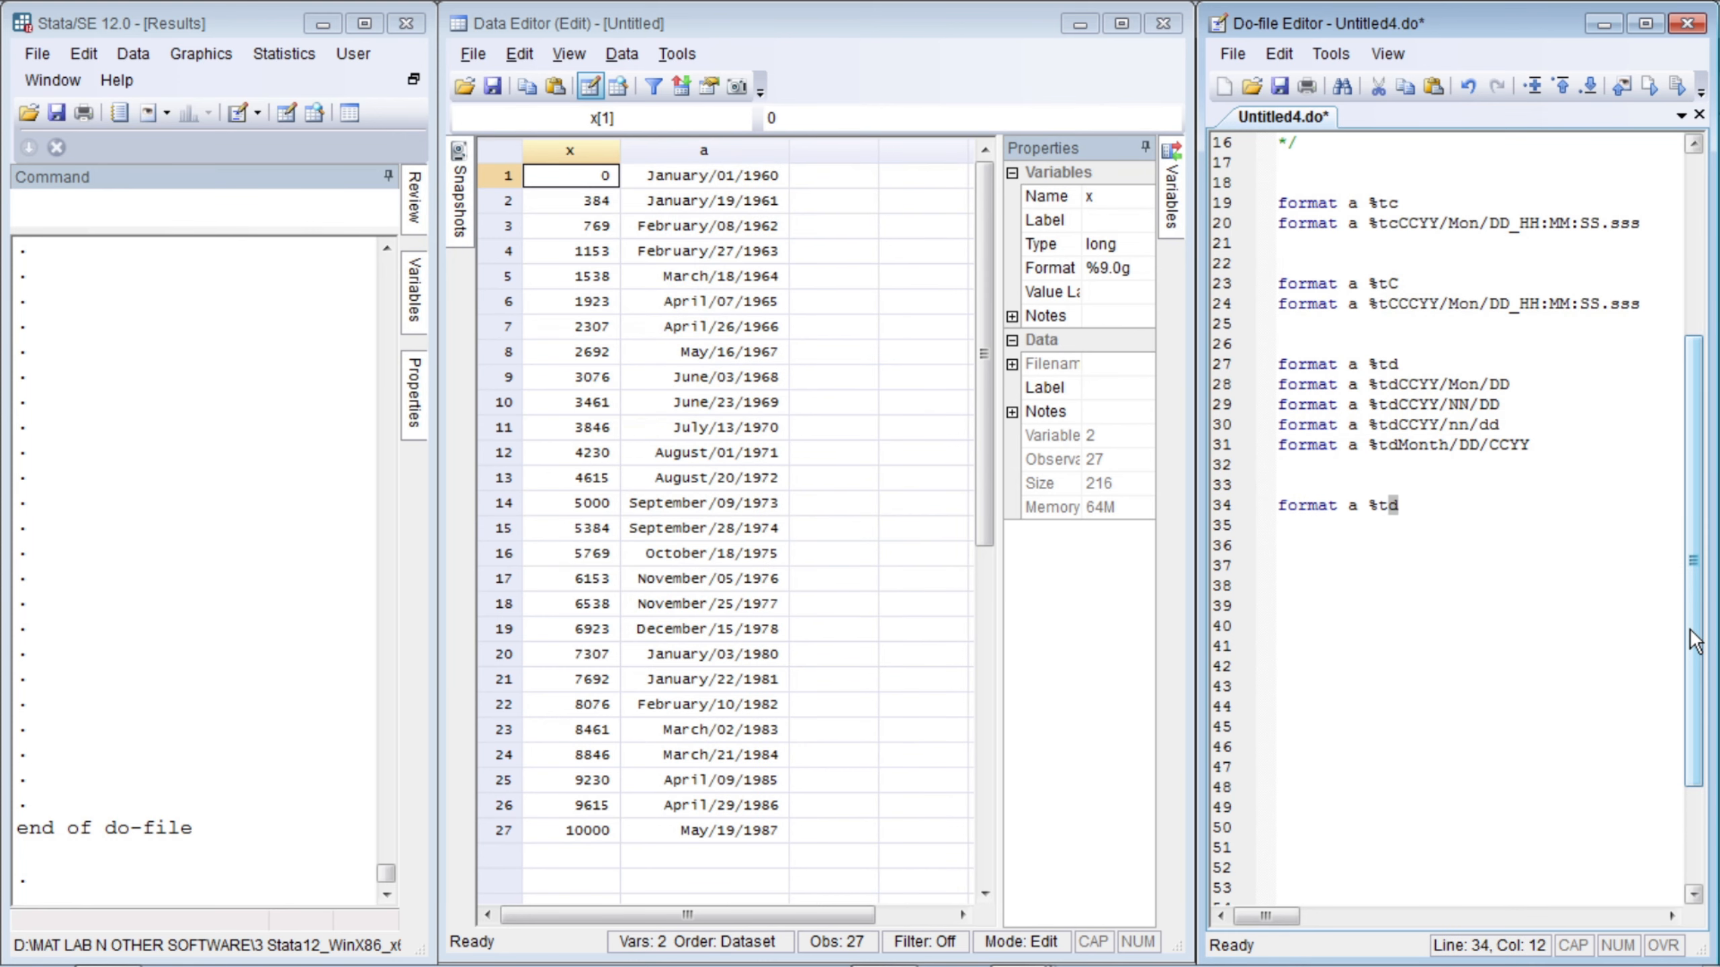
key("BackSpace")
type("m")
- Run only the format a %tm line to apply the monthly display format to variable a
key("Left")
key("Left")
key("Left")
key("Left")
key("Left")
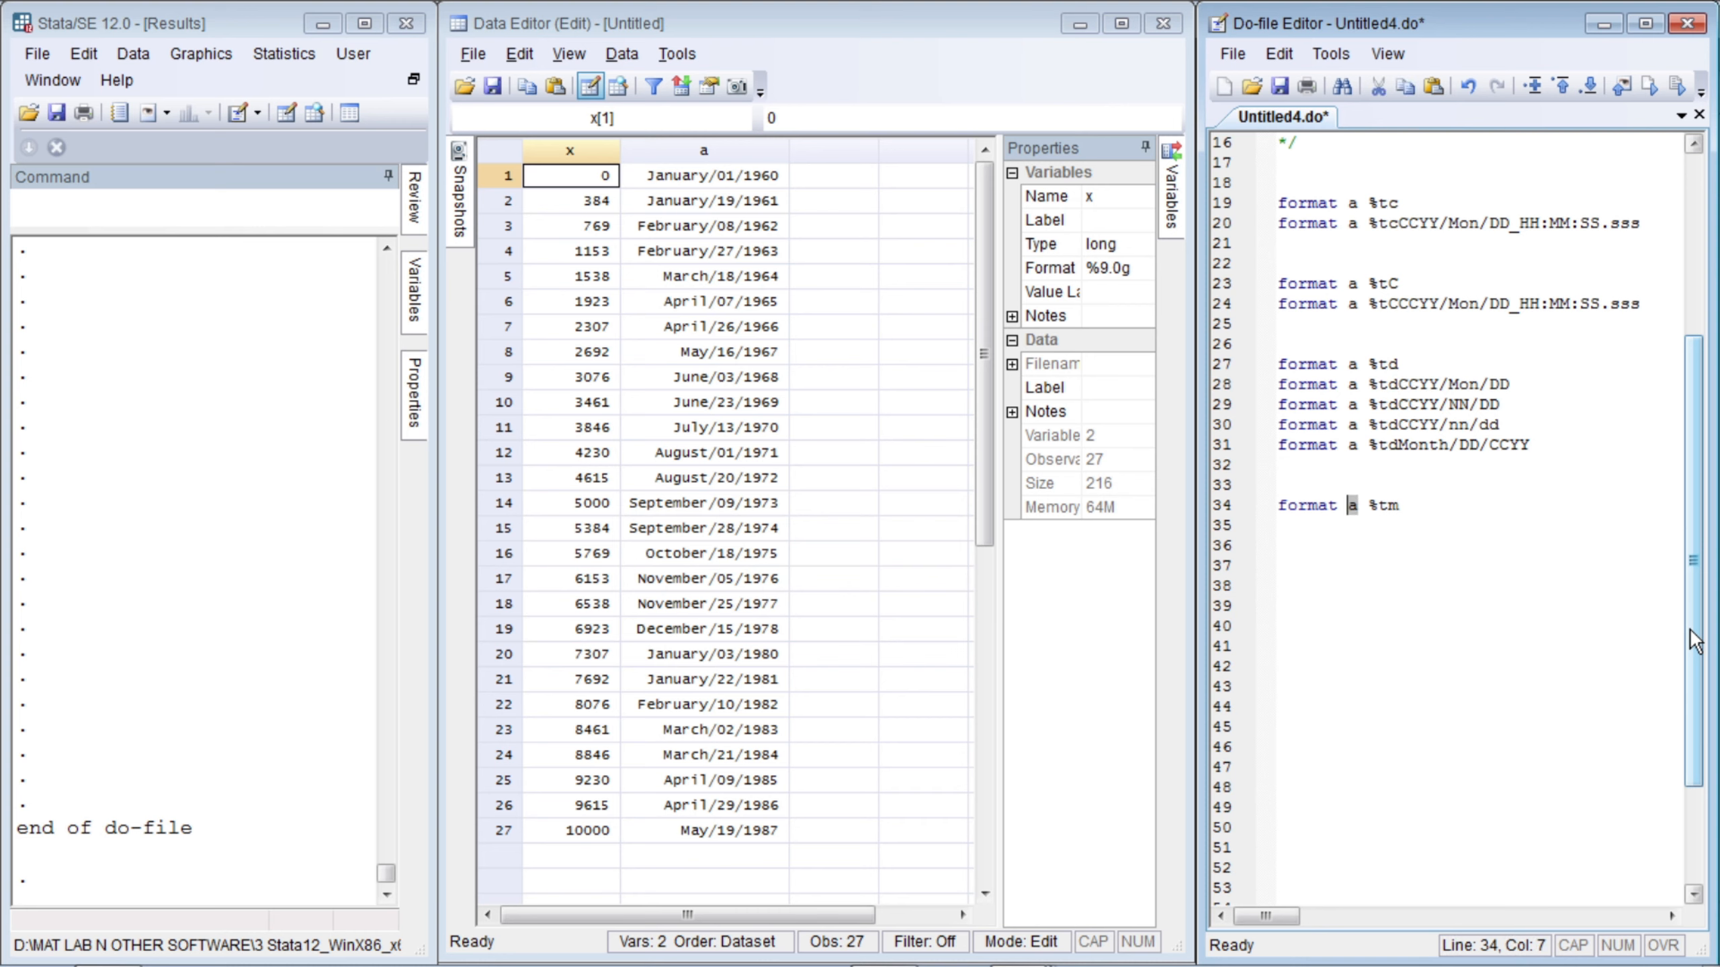
key("Right")
key("Right")
key("Right")
key("Right")
key("Left")
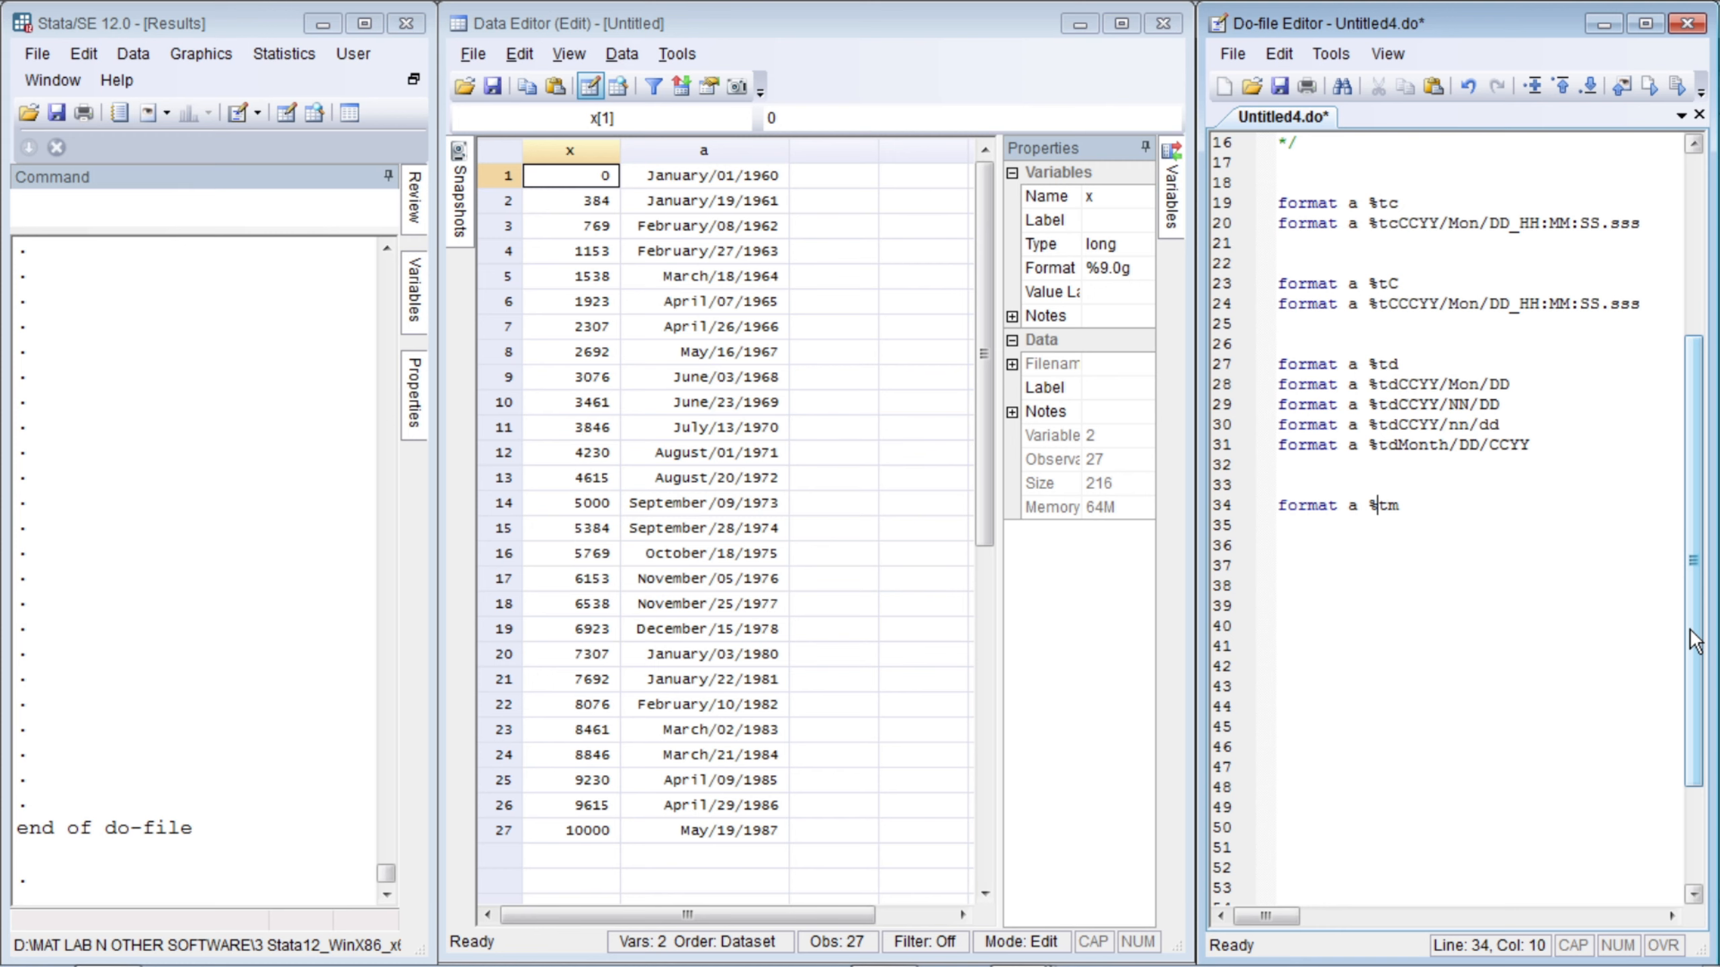
key("Up")
key("Down")
key("shift+End")
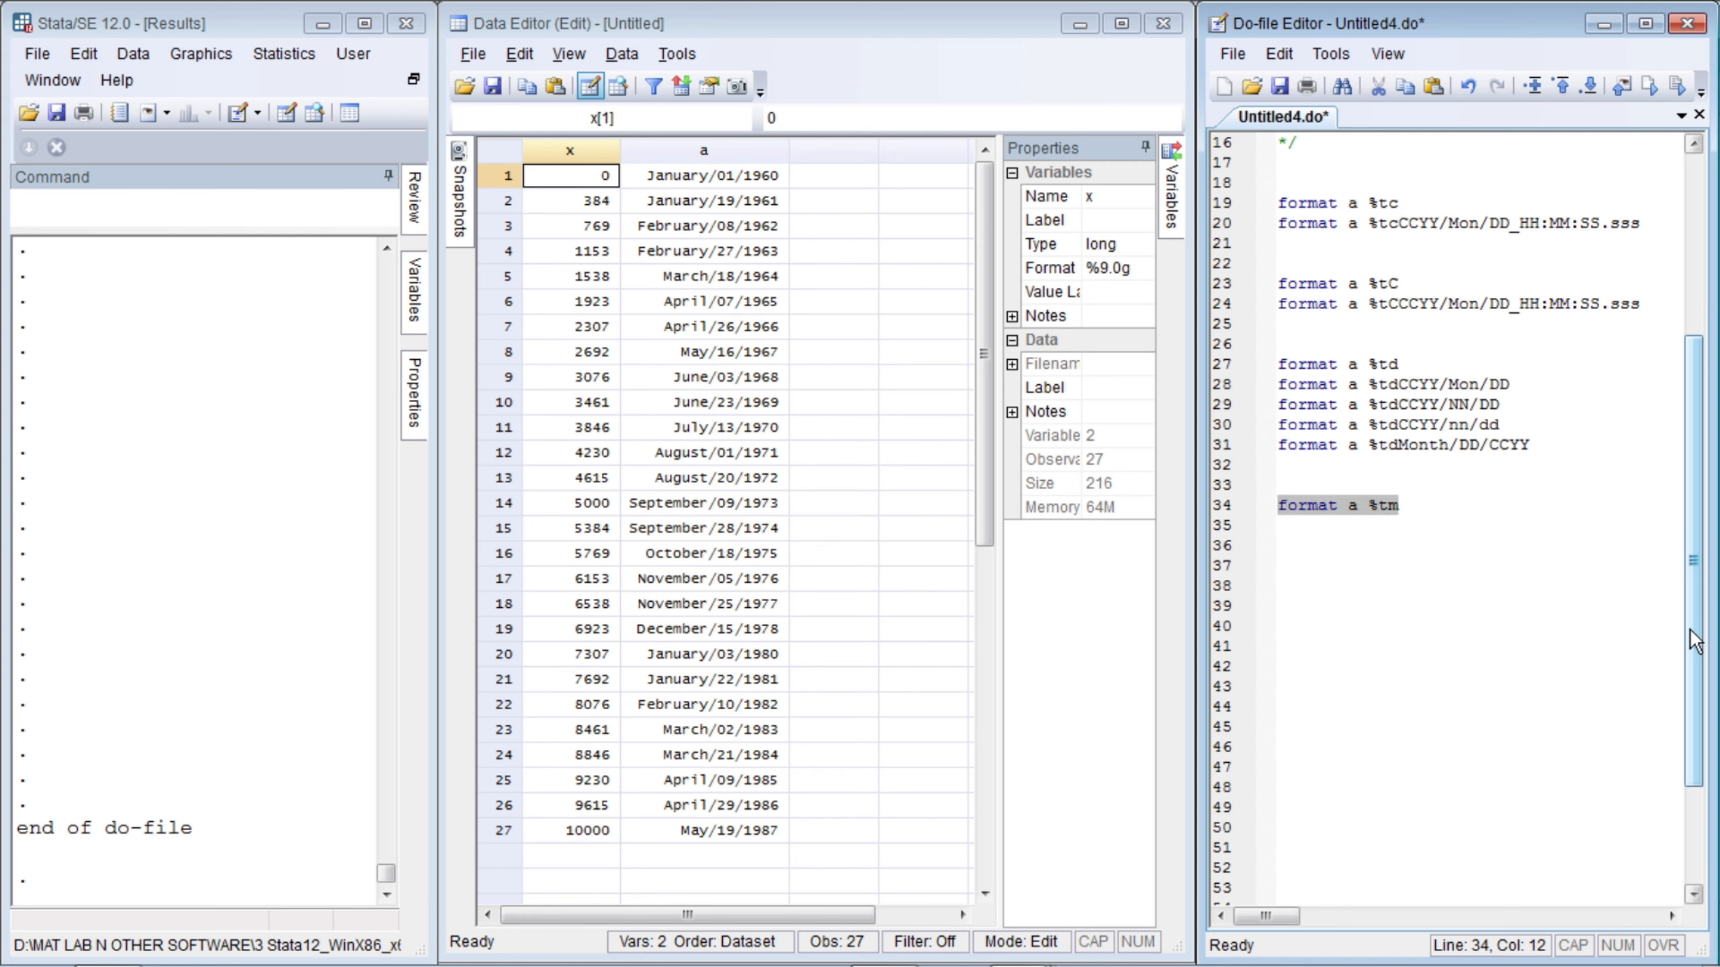
key("ctrl+d")
key("Down")
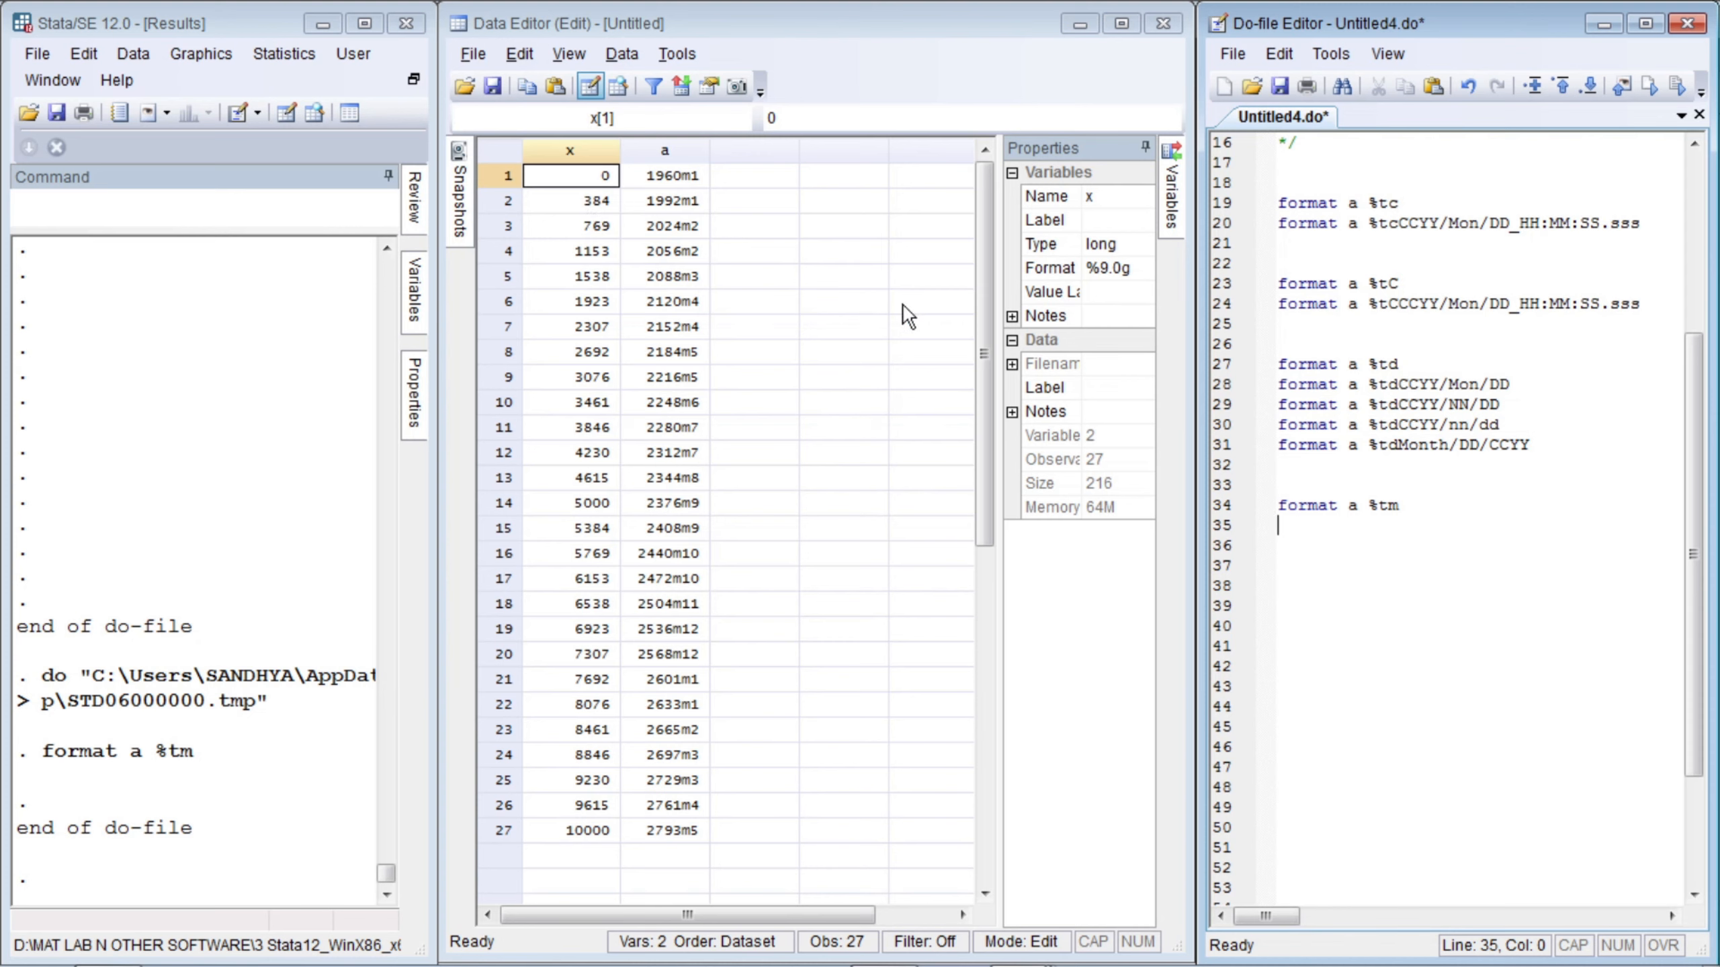
- Duplicate the format a %tm line below itself, change the copy's pattern to %tmCCYY/Month and run the do-file
key("Up")
key("shift+End")
key("ctrl+c")
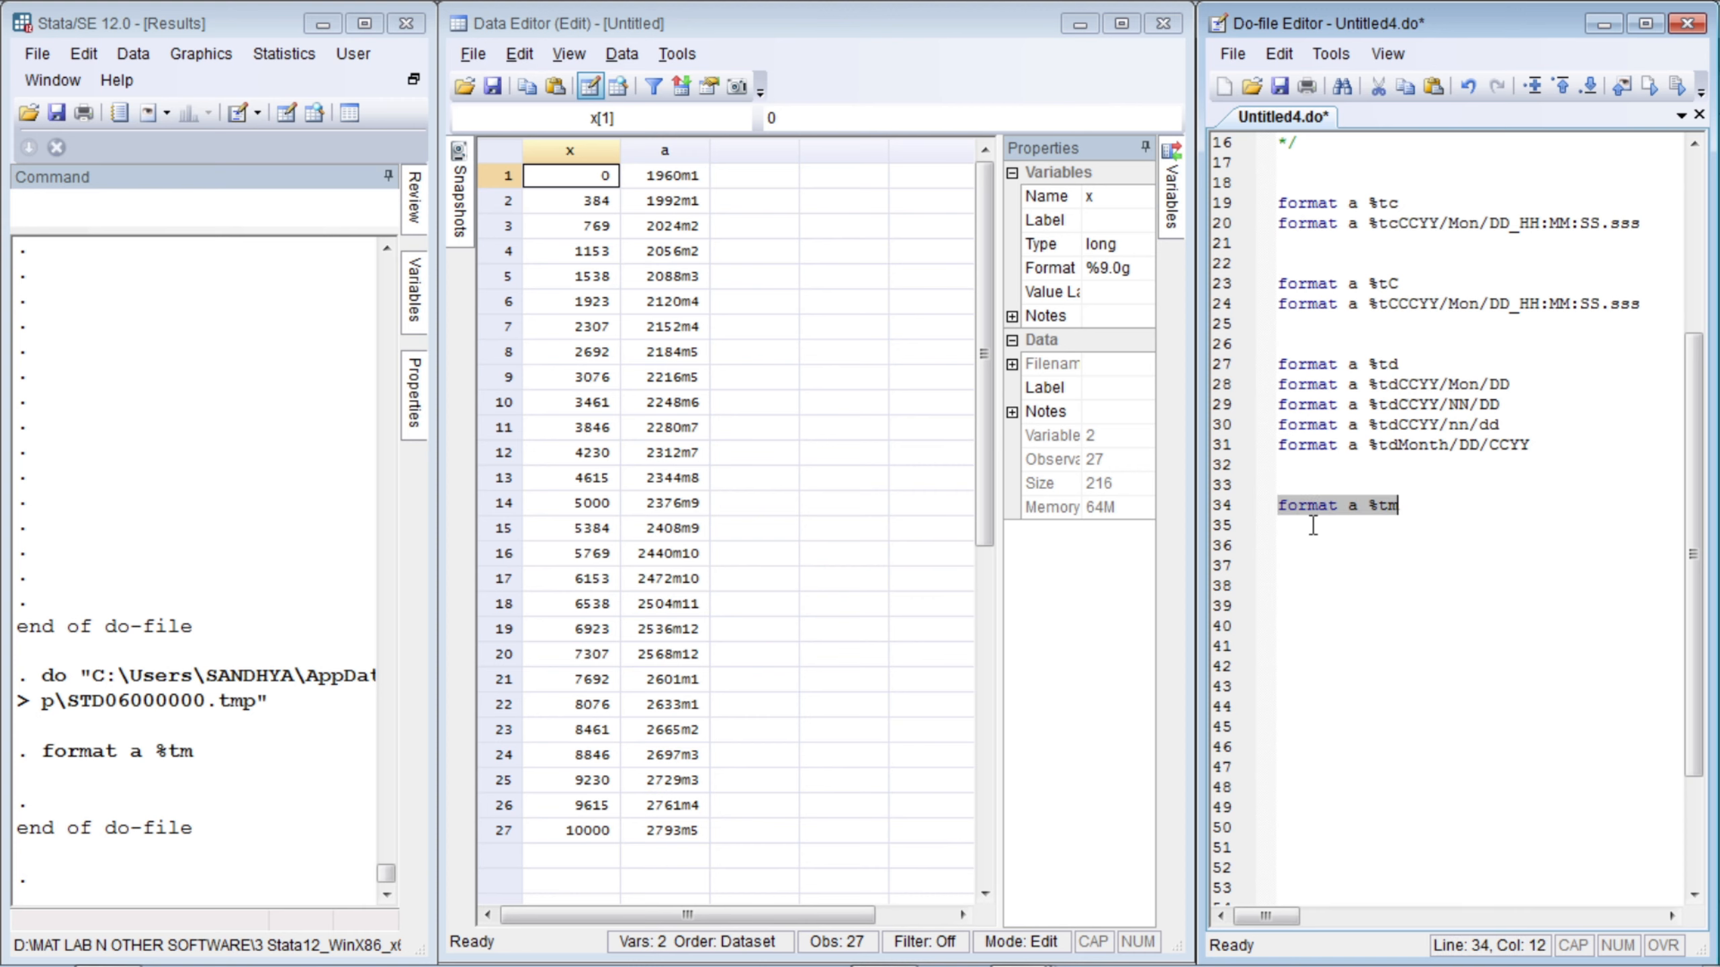
key("Down")
key("ctrl+v")
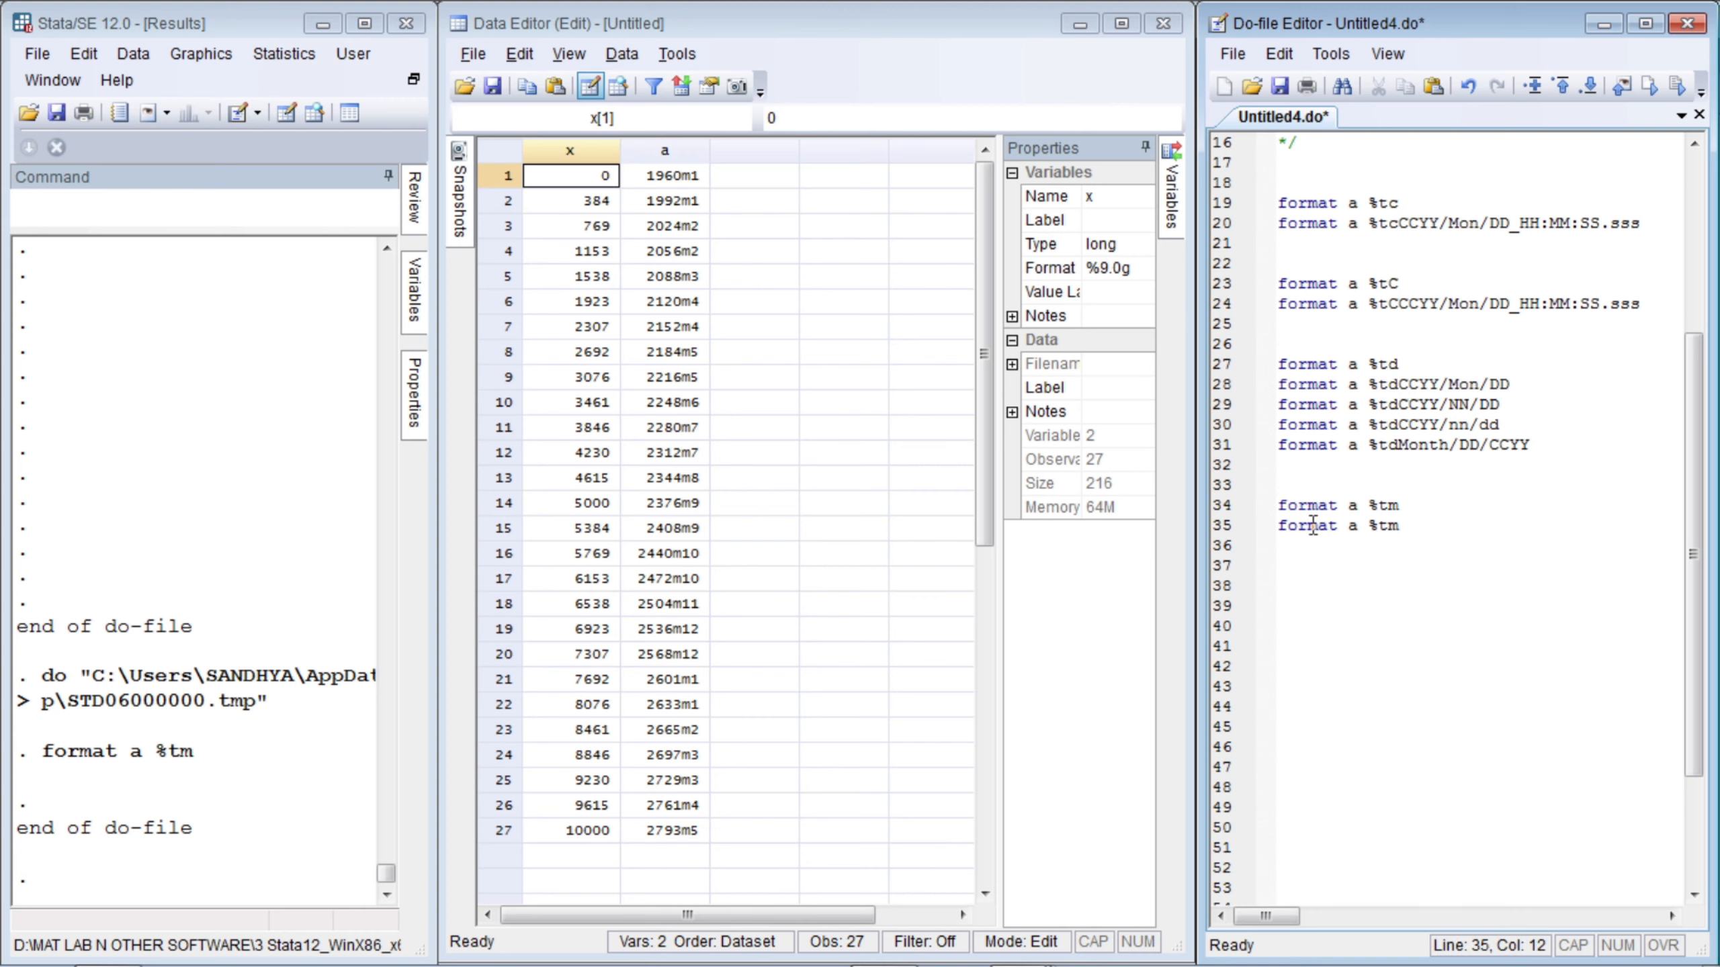
type("CCYY/Month")
key("Return")
key("ctrl+d")
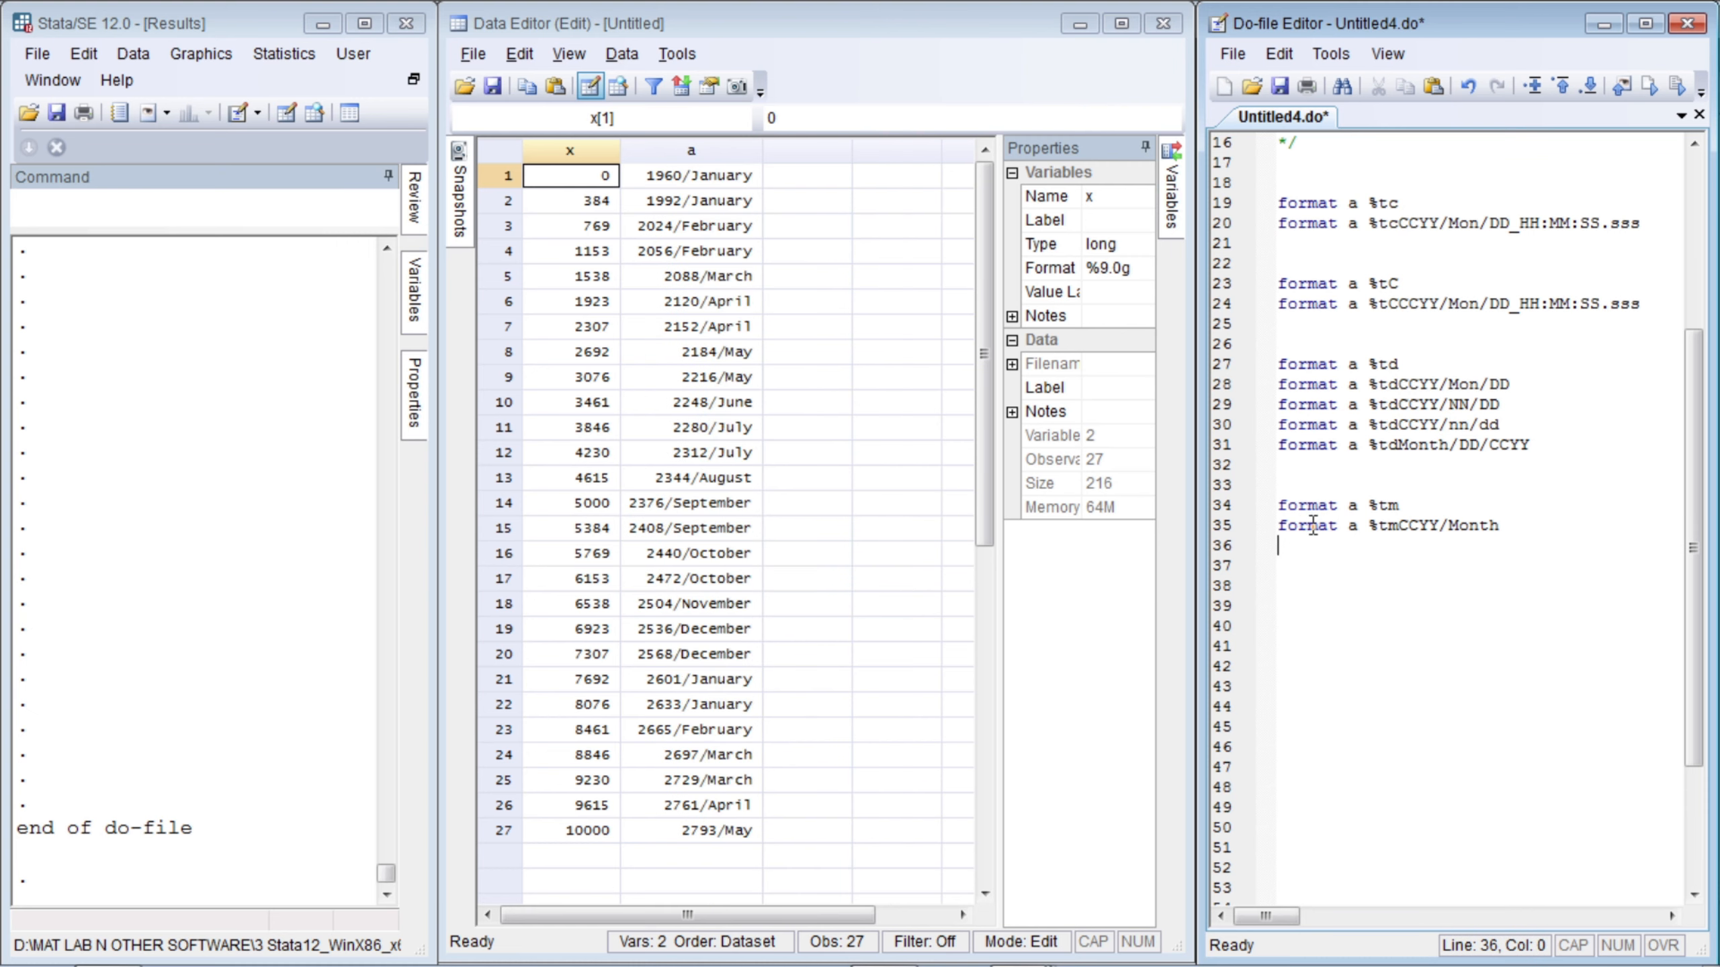
- Try the pattern %tmCCYY/Month/DD on variable a and remove the added /DD
key("End")
type("/DD")
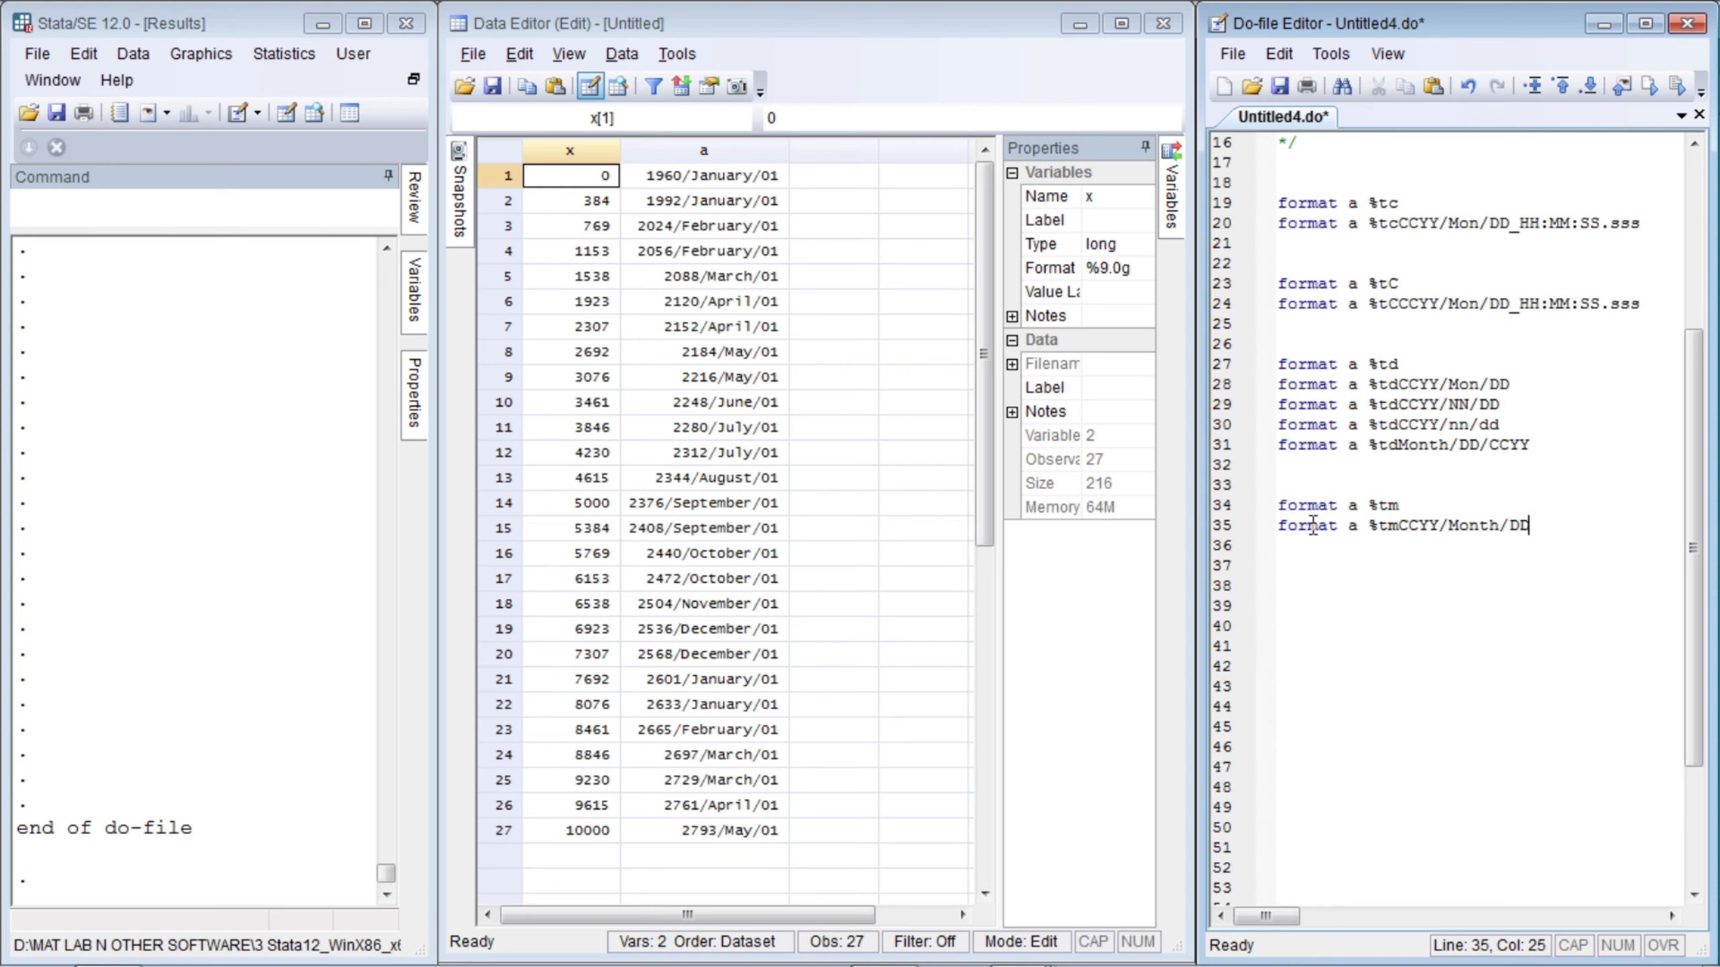
key("BackSpace")
key("BackSpace")
key("BackSpace")
- Shorten the month part of the last line so the pattern reads %tmCCYY/Mon, and run the do-file
key("Left")
key("Left")
key("Left")
key("Left")
key("Right")
key("shift+Right")
key("shift+Right")
key("BackSpace")
key("ctrl+d")
- Change the last line's pattern to lowercase %tmCCYY/mon and run the do-file
key("Left")
key("Left")
key("Left")
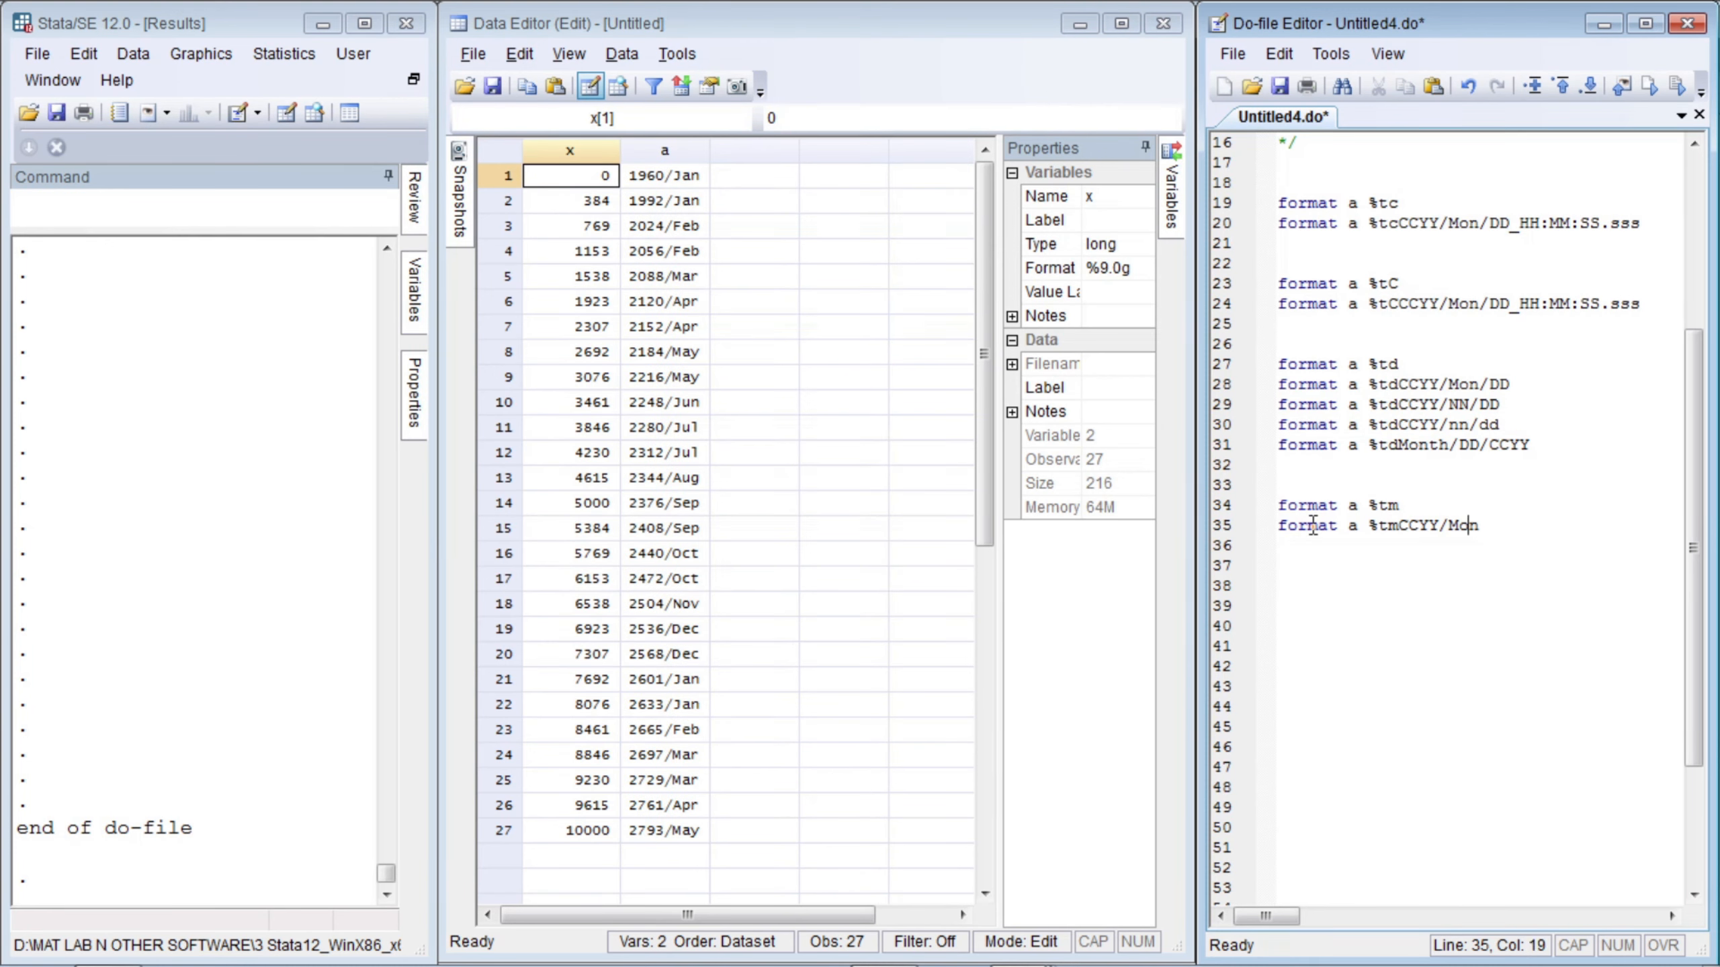
key("shift+Right")
type("m")
key("ctrl+d")
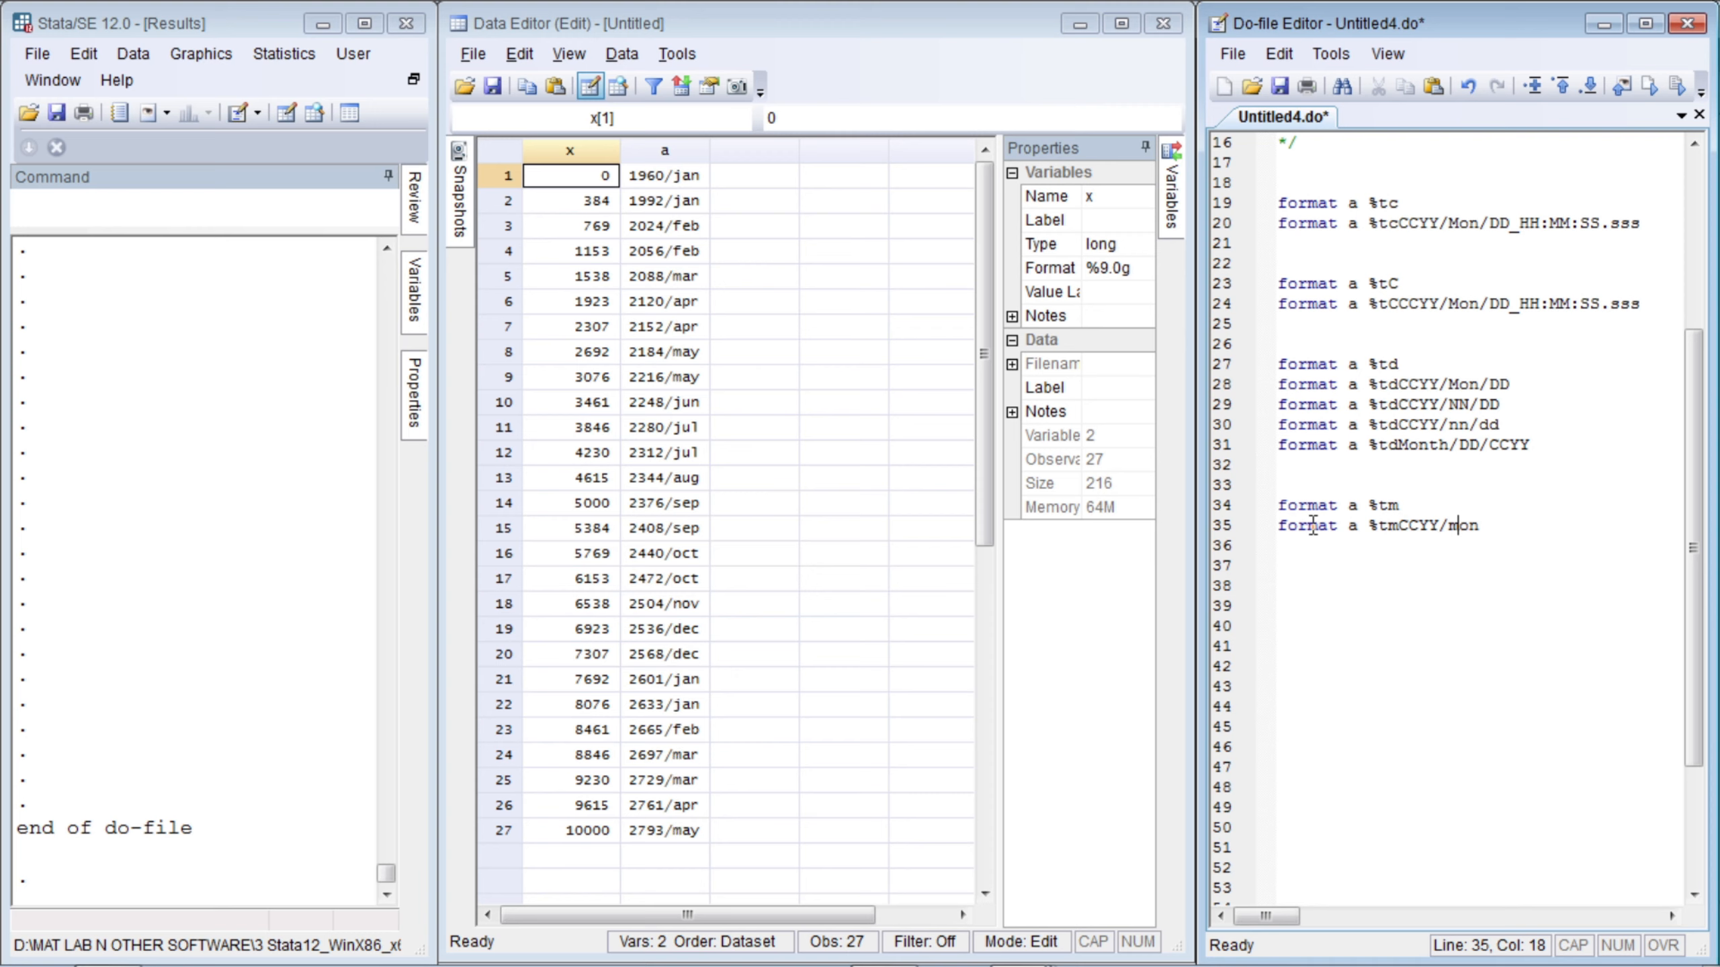
- Change the last line's pattern to %tmCCYY/month and run the do-file
key("Left")
key("shift+Right")
key("shift+Right")
key("shift+Right")
type("month")
key("ctrl+d")
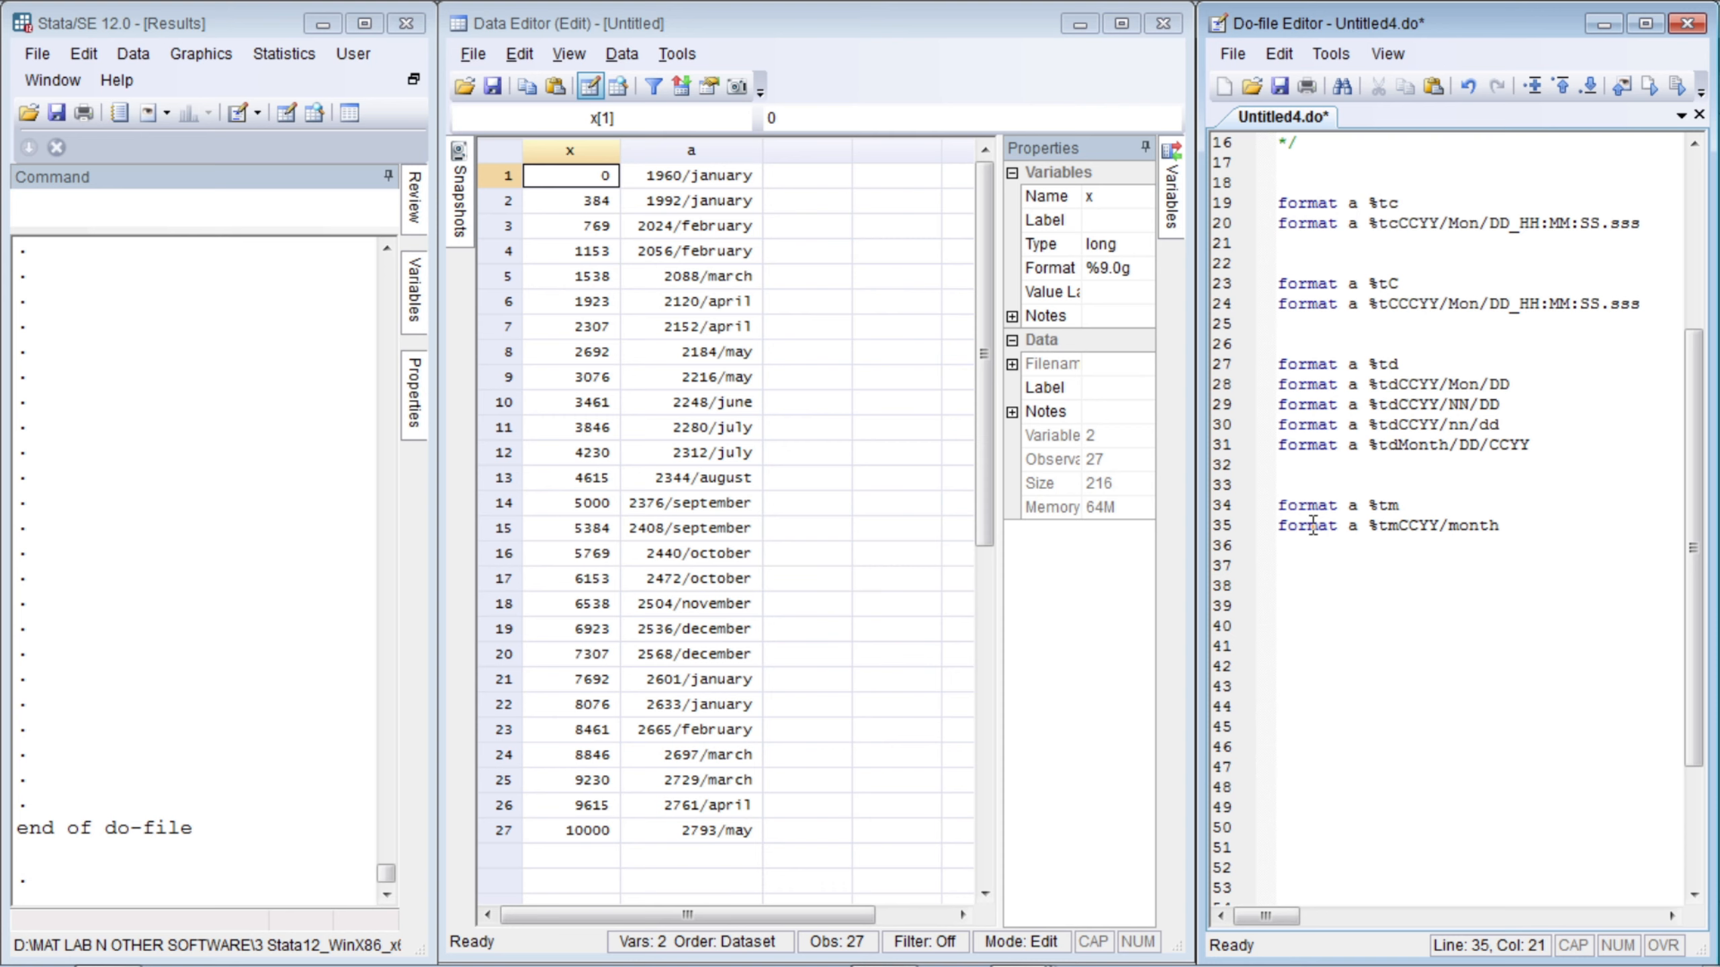
- Add format a lines for %tmCCYY/mon, %tmCCYY/Month and %tmCCYY/Mon below the %tmCCYY/month line and run the do-file
key("ctrl+Left")
key("ctrl+shift+Right")
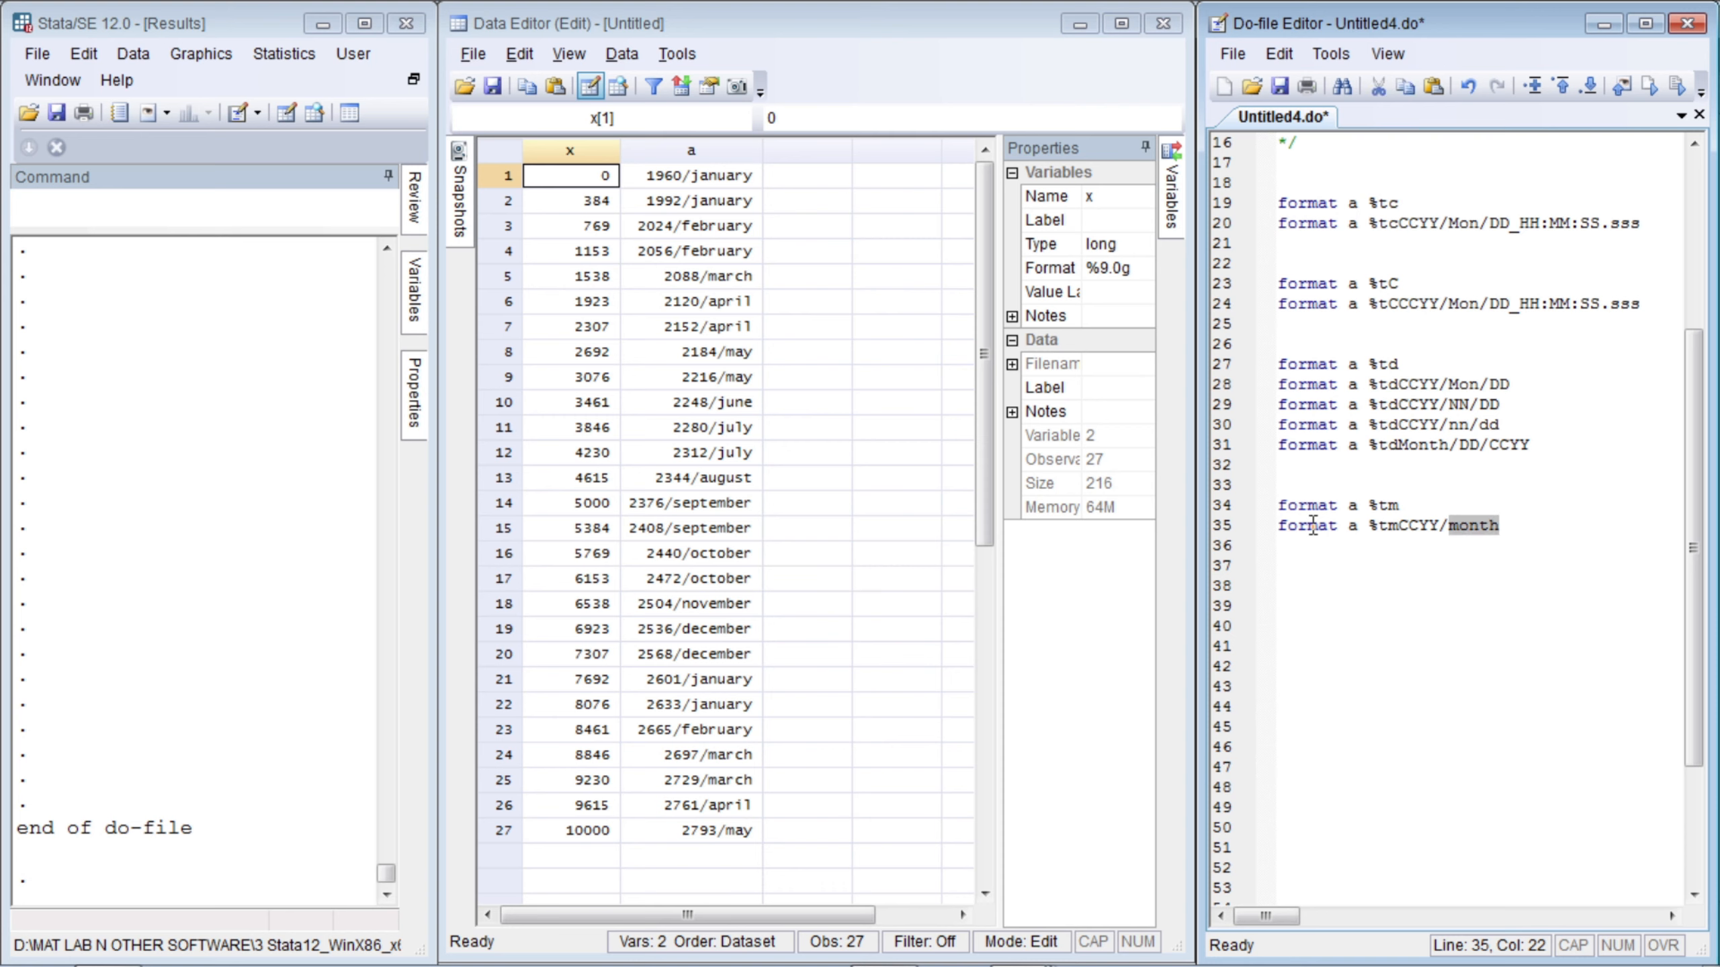
key("Down")
key("Left")
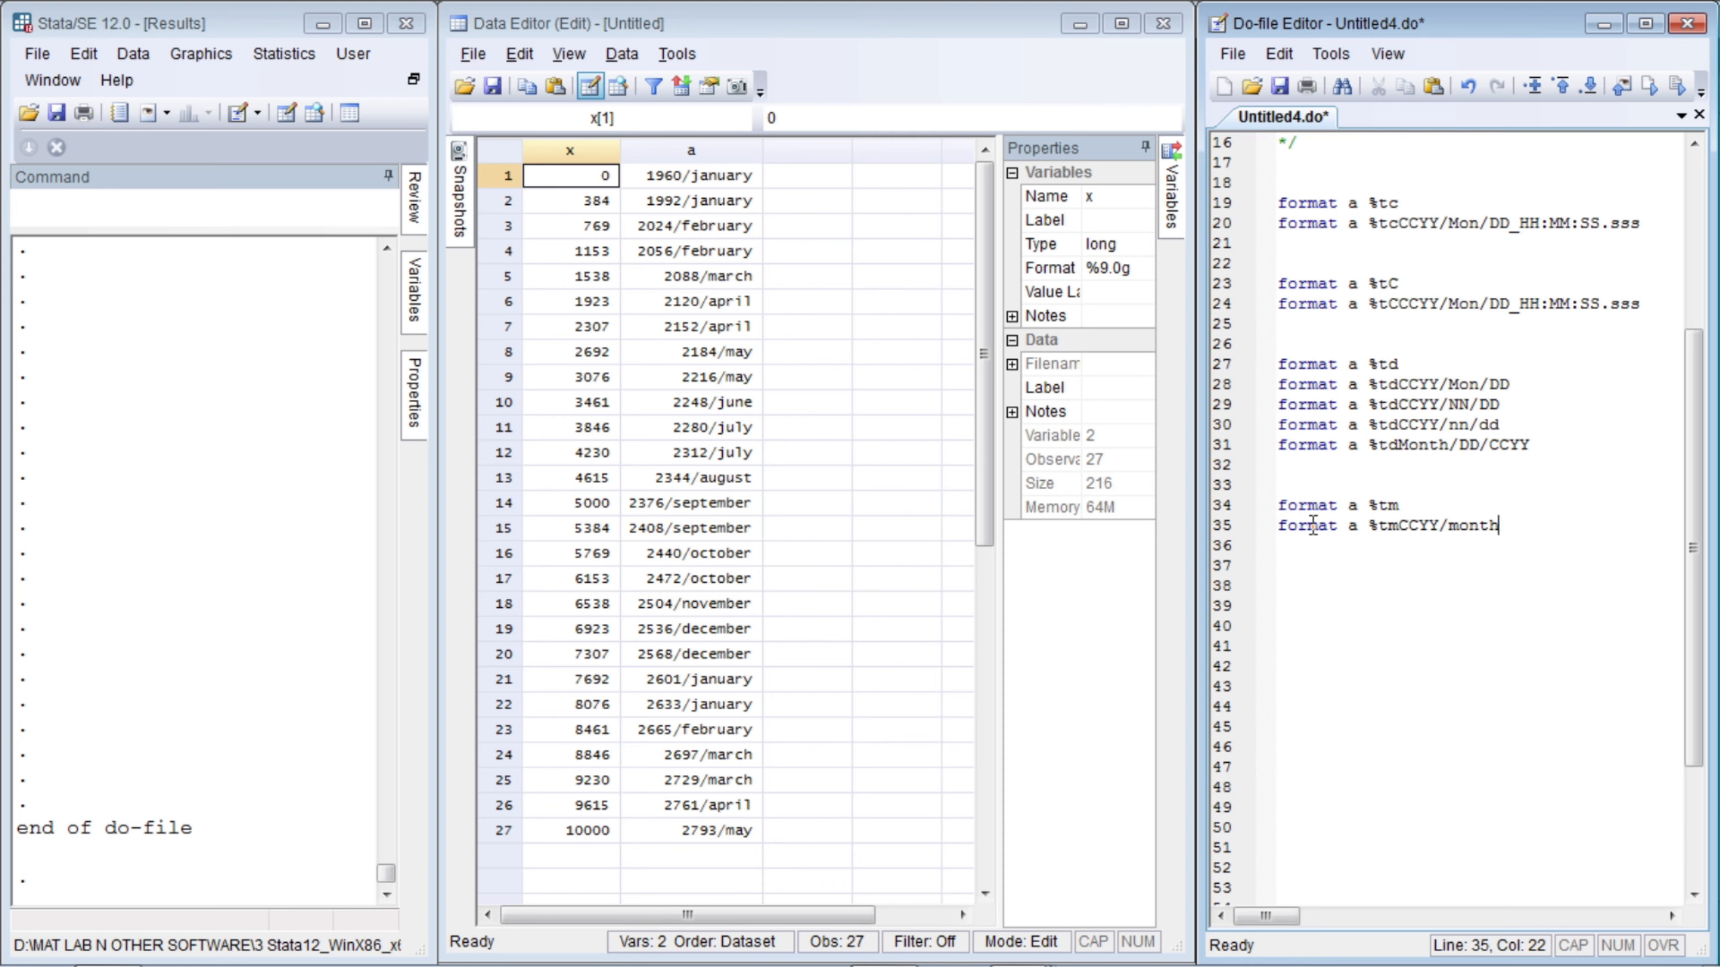
key("BackSpace")
type("h")
key("Down")
key("ctrl+v")
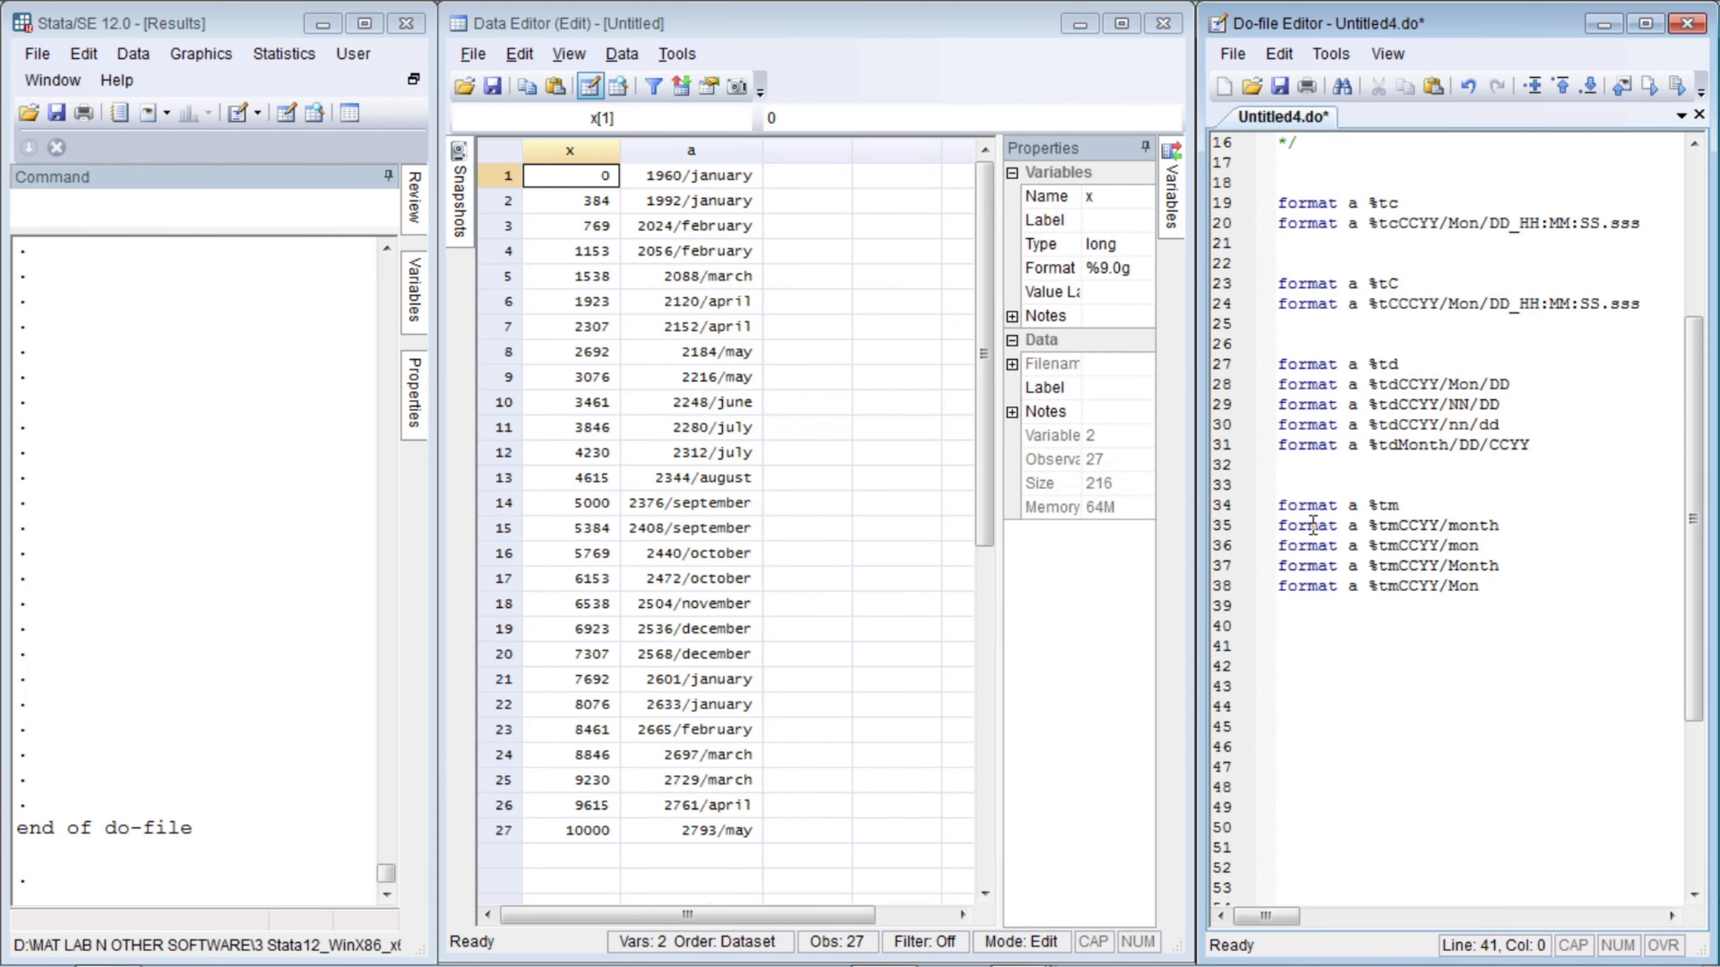
key("ctrl+d")
- Append _HH:MM:SS.sss to the format a %tmCCYY/Mon line and run the do-file
key("Up")
key("Up")
key("Up")
key("End")
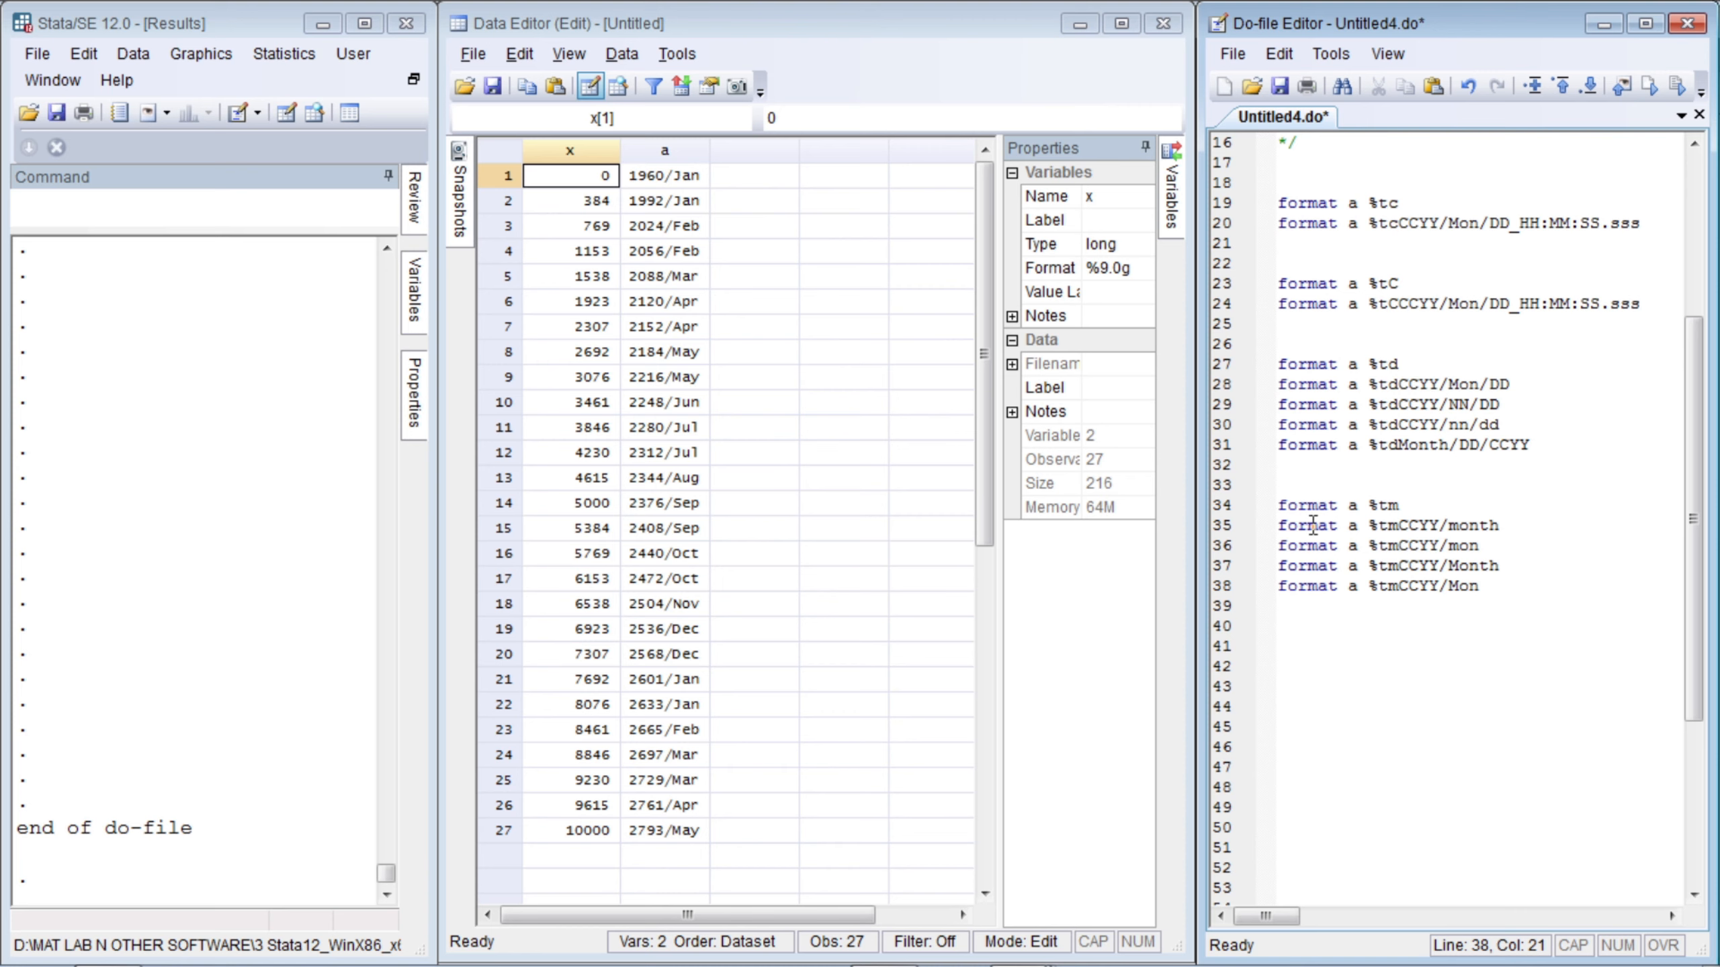
key("BackSpace")
type("_ HH:MM:SS.sss")
key("Left")
key("Left")
key("Left")
key("Left")
key("Left")
key("Left")
key("Left")
key("Left")
key("Left")
key("Left")
key("Left")
key("Left")
key("BackSpace")
key("ctrl+r")
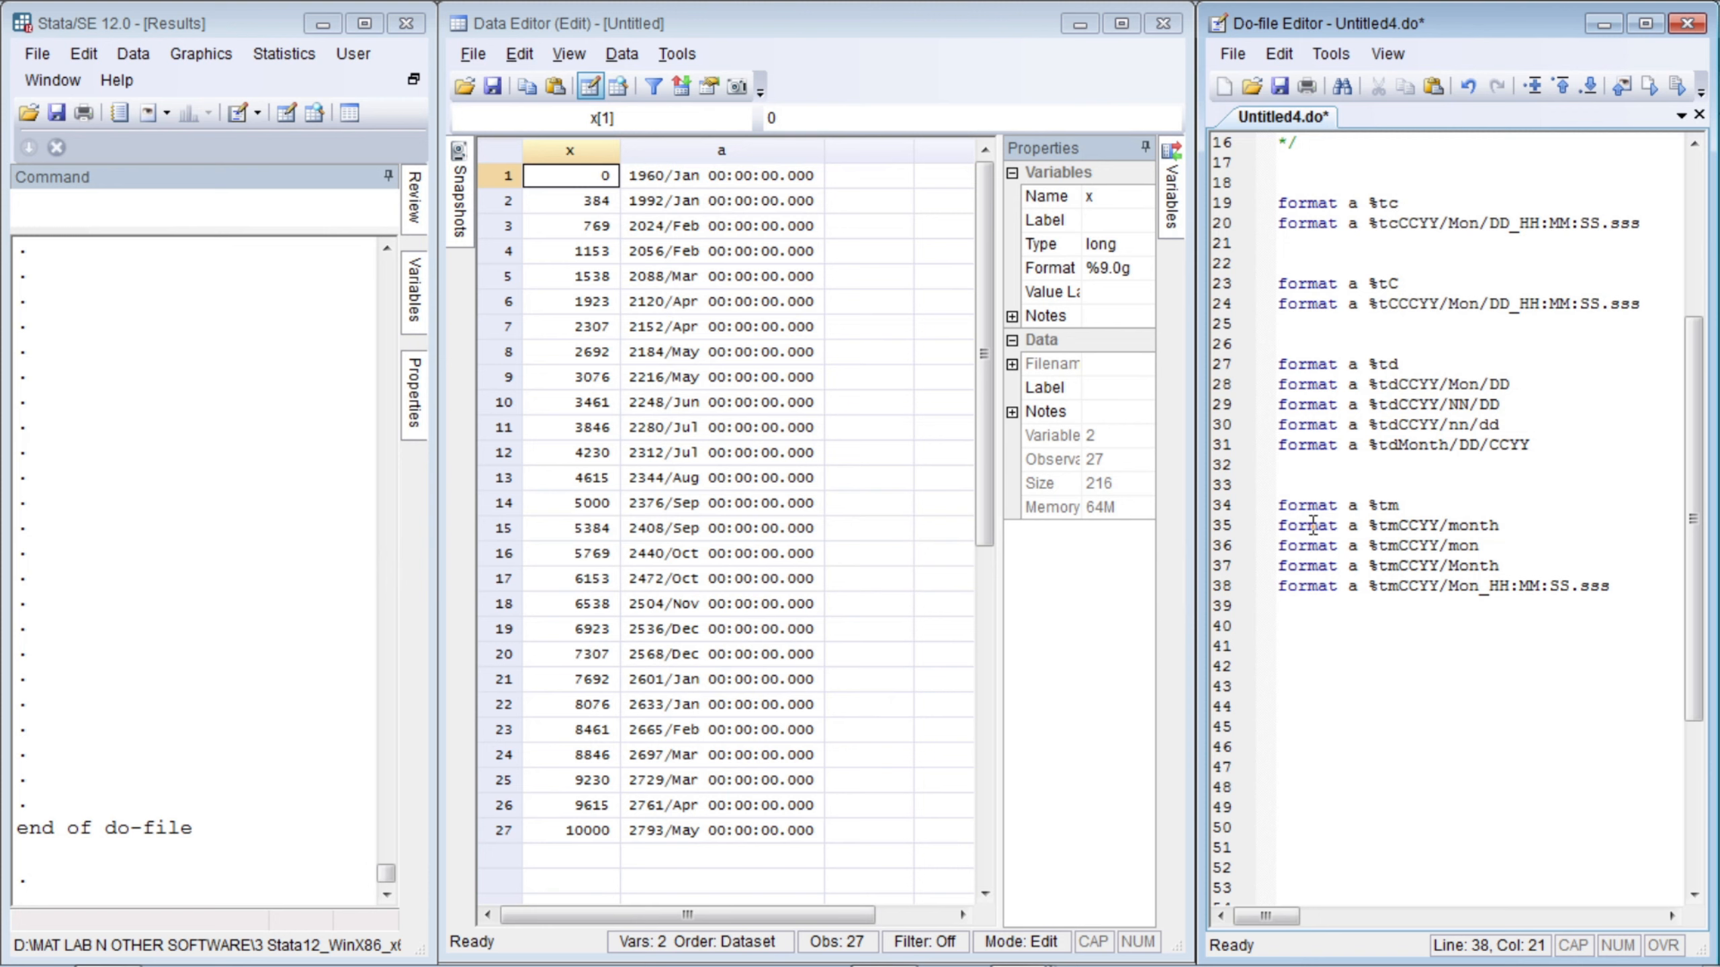
- Copy the format a %tm line below the monthly group, leaving two blank lines between them
left_click(1469, 591)
key("Up")
key("Right")
key("Down")
key("Down")
key("Down")
key("Down")
key("Up")
key("Up")
key("Up")
key("Up")
key("Up")
key("Up")
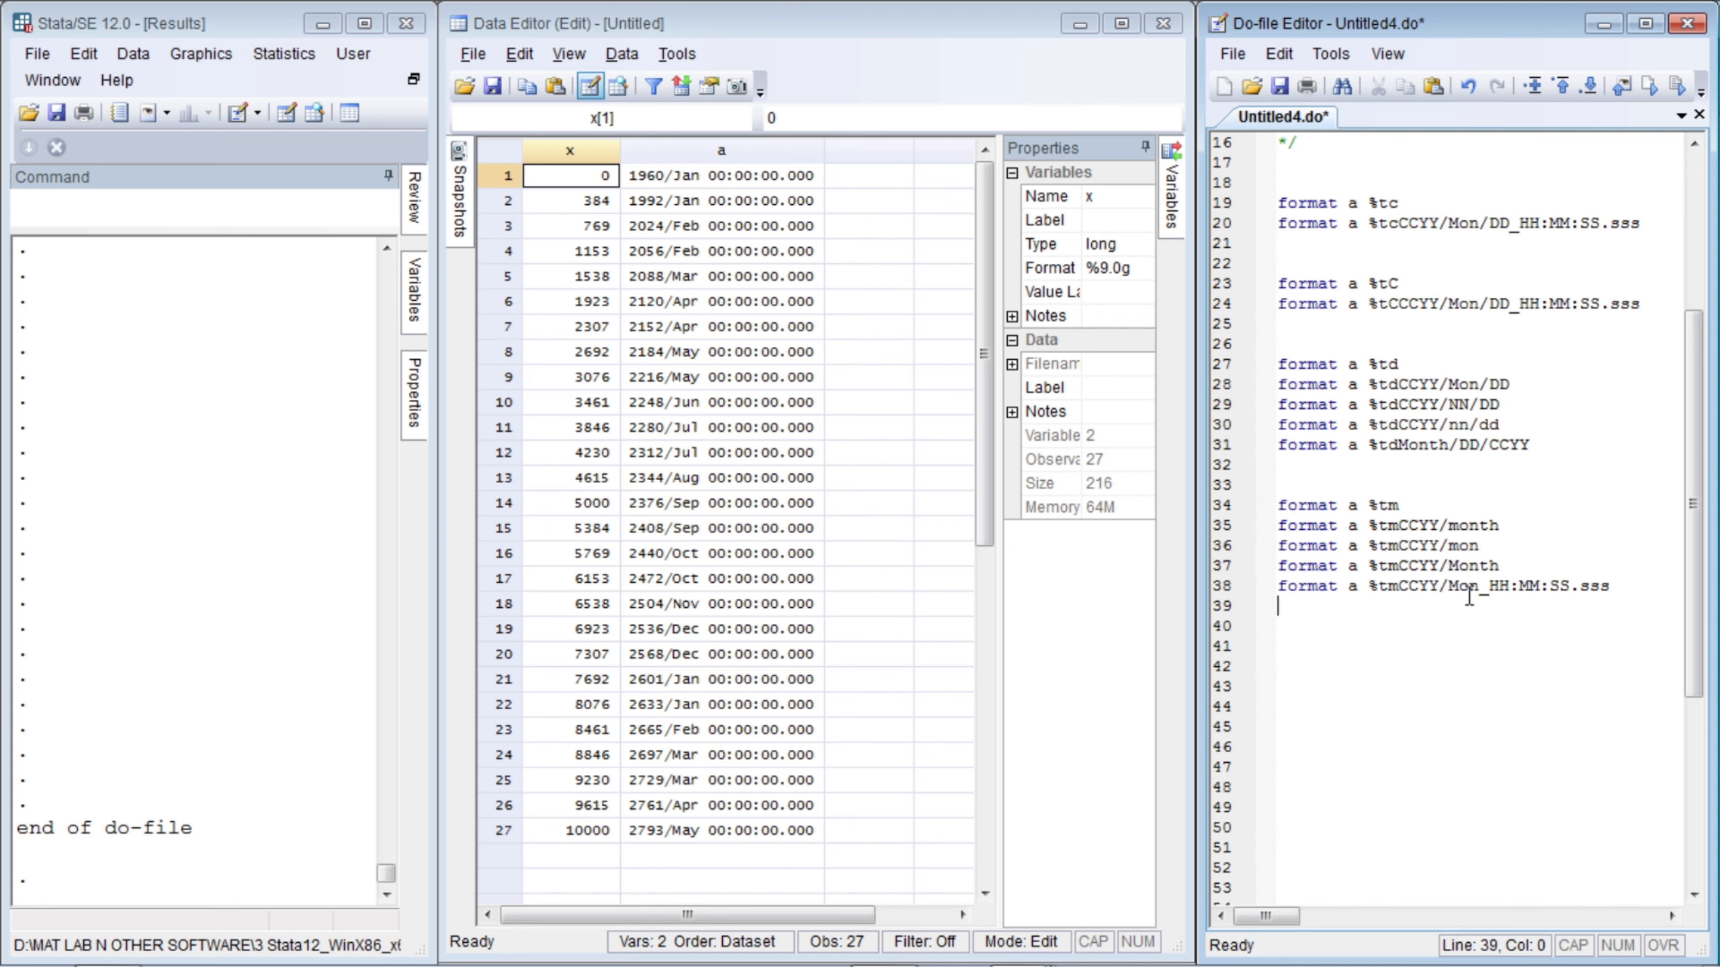
key("shift+End")
key("ctrl+c")
key("Down")
key("Down")
key("Down")
key("Down")
key("Down")
key("Down")
key("Down")
key("Down")
key("Down")
key("ctrl+v")
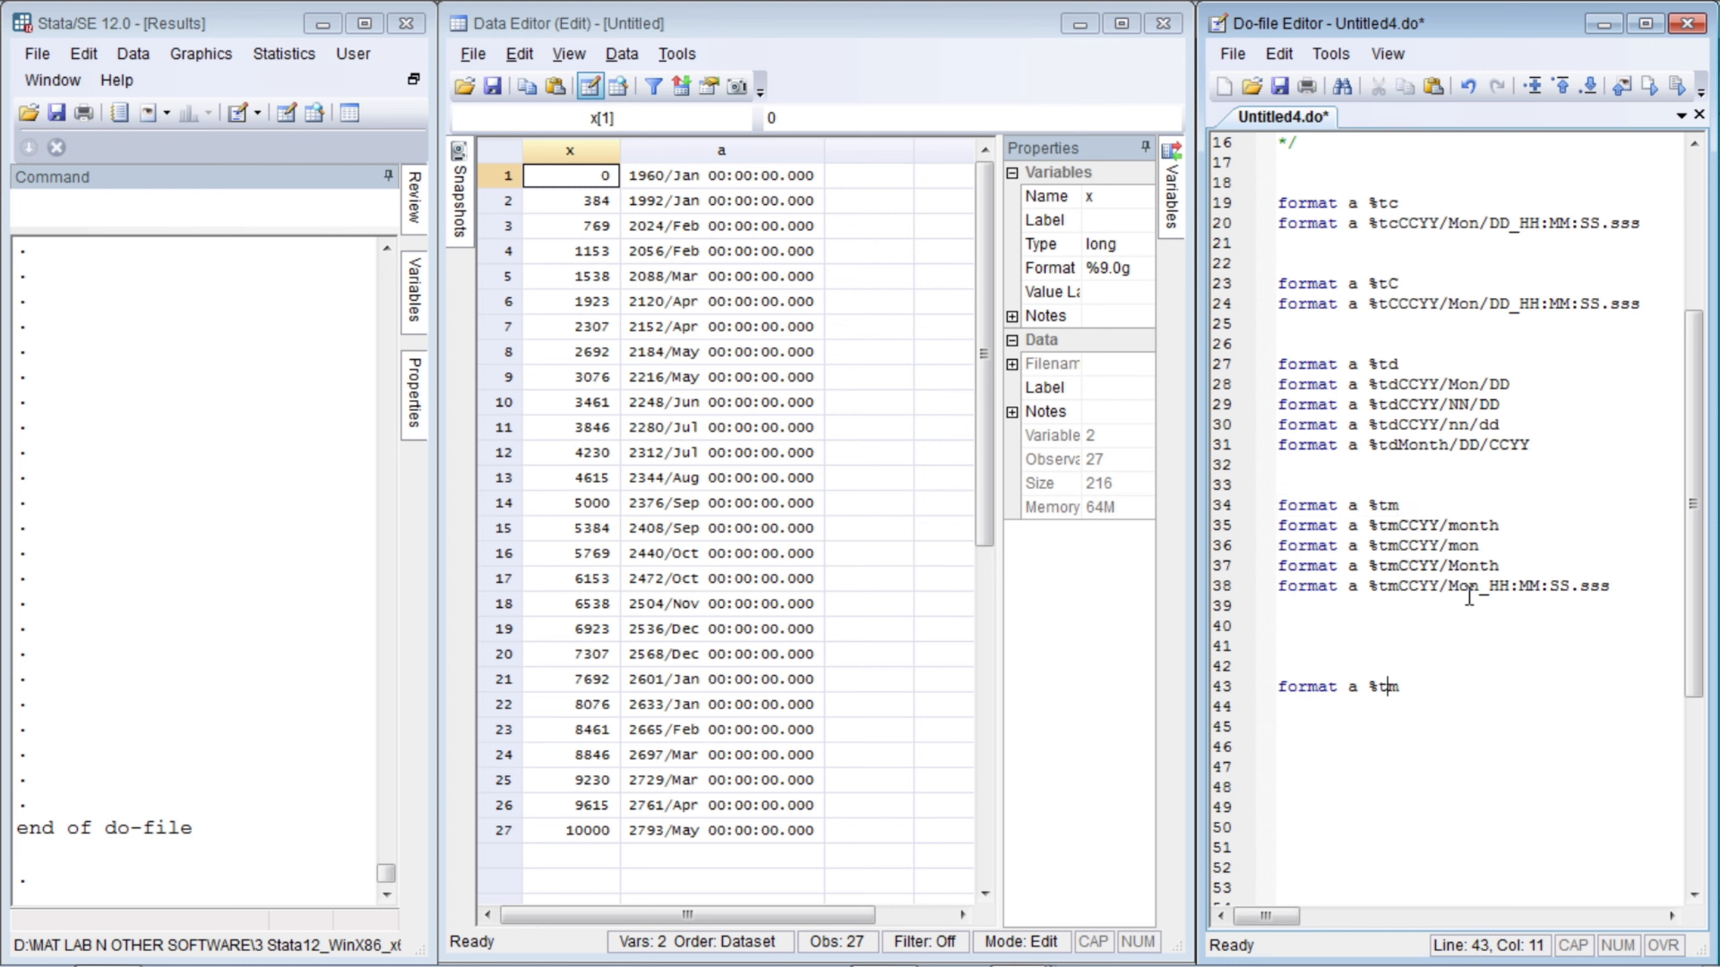
key("Up")
key("Up")
key("Delete")
key("Delete")
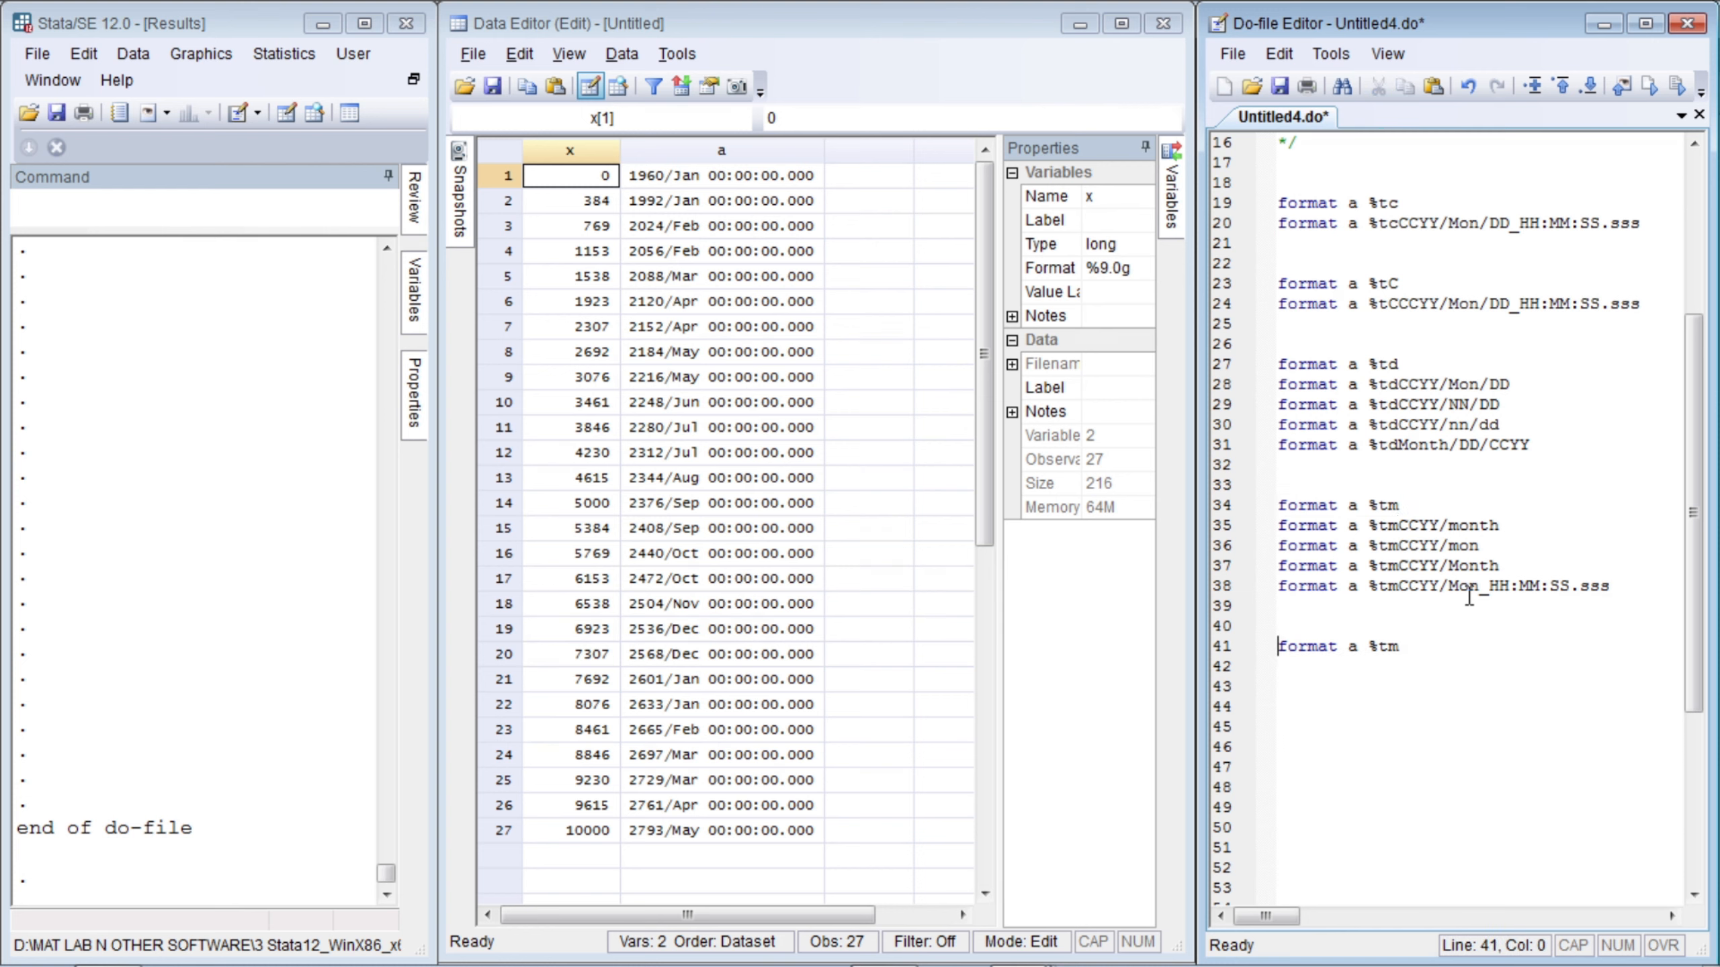
- Add blank lines beneath the copied format a %tm line at the end of the do-file
key("End")
key("Return")
key("Return")
key("Return")
key("Return")
key("Return")
key("Return")
key("Down")
key("Down")
key("Down")
key("Down")
key("Down")
key("Down")
key("Down")
key("Down")
key("Down")
key("Down")
key("Down")
key("Down")
key("Down")
key("Down")
key("Down")
key("Down")
key("Down")
key("Down")
key("Down")
key("Down")
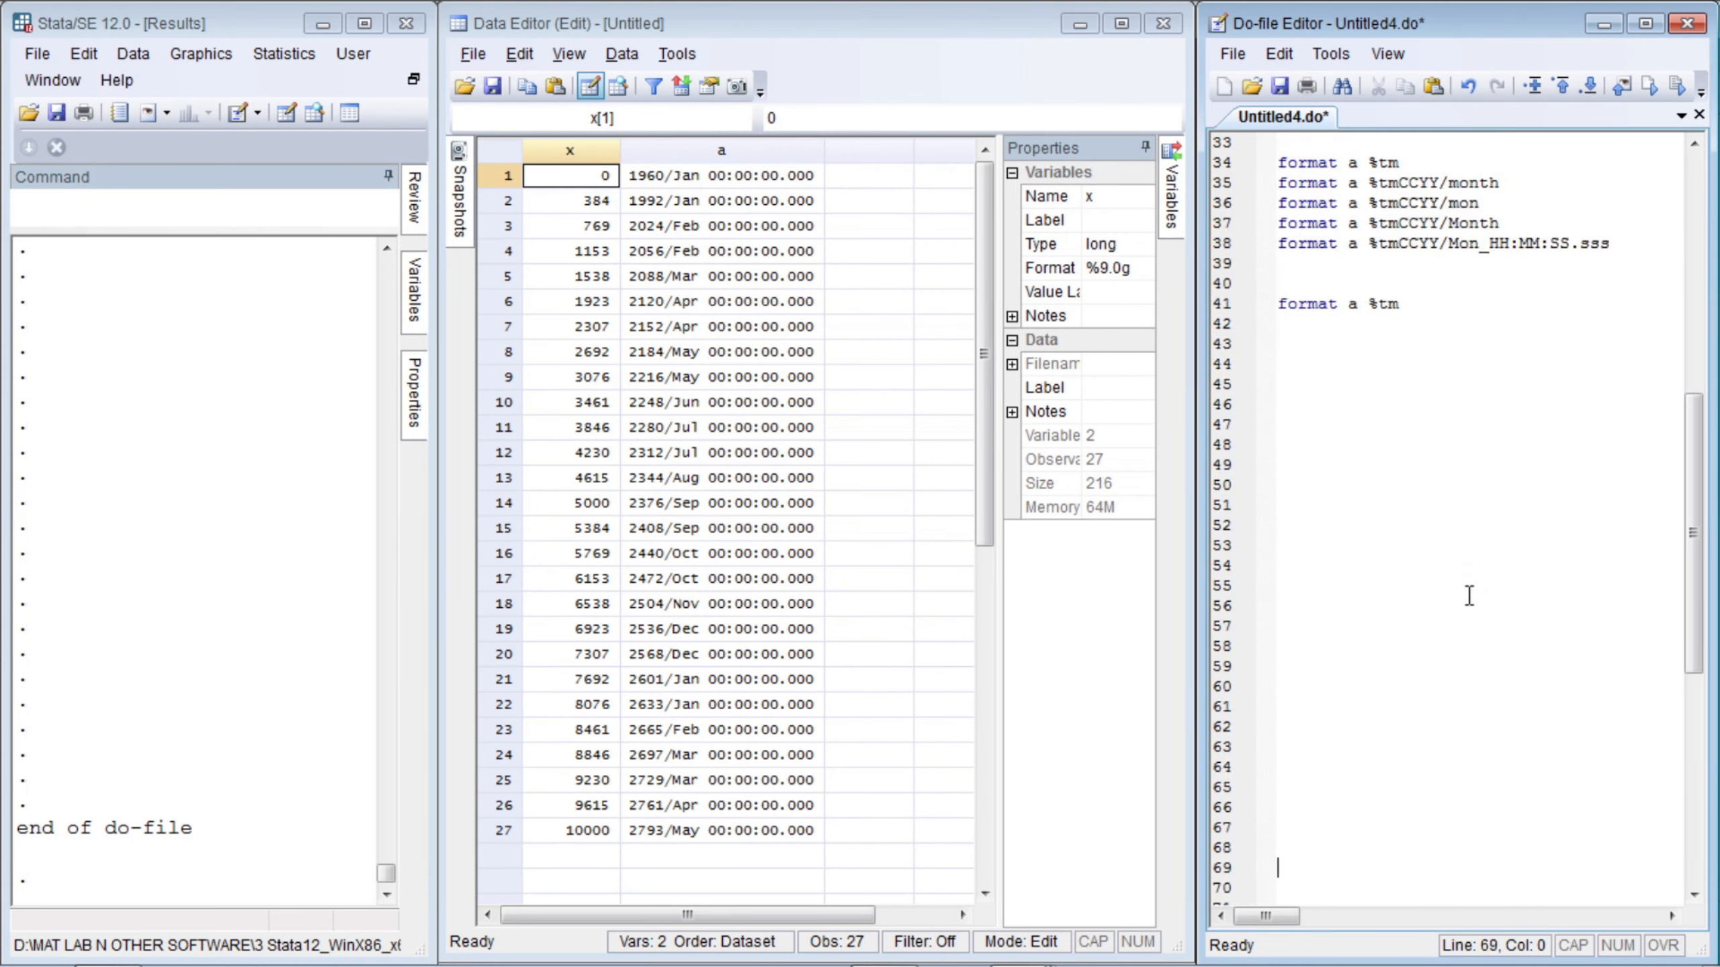
- Change the copied line's format to %tq and run the do-file to apply the quarterly display to variable a
key("Up")
key("Up")
key("Up")
key("Up")
key("Up")
key("Up")
key("Up")
key("Up")
key("Up")
key("Up")
key("Up")
key("Up")
key("Up")
key("Up")
key("Up")
key("Up")
key("Up")
key("Up")
key("Up")
key("Up")
key("Up")
key("Right")
key("Right")
key("Right")
key("Right")
key("Right")
key("Right")
key("Right")
key("Right")
key("Right")
key("Right")
key("Right")
key("shift+Right")
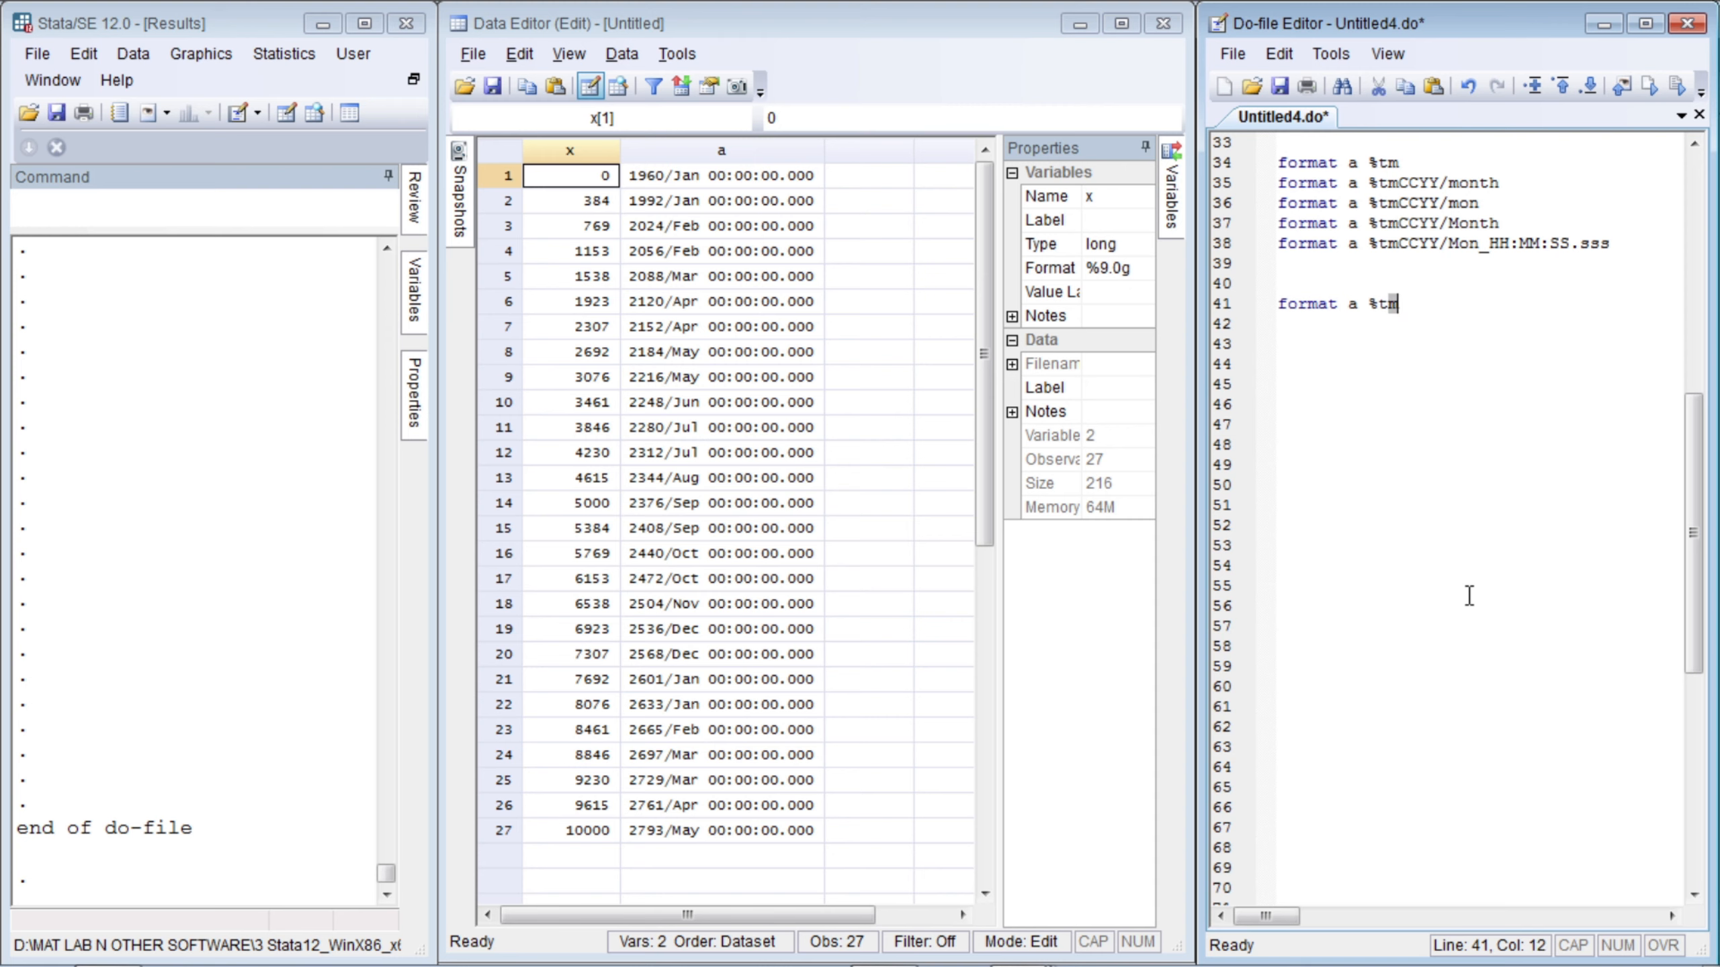
type("q")
key("Down")
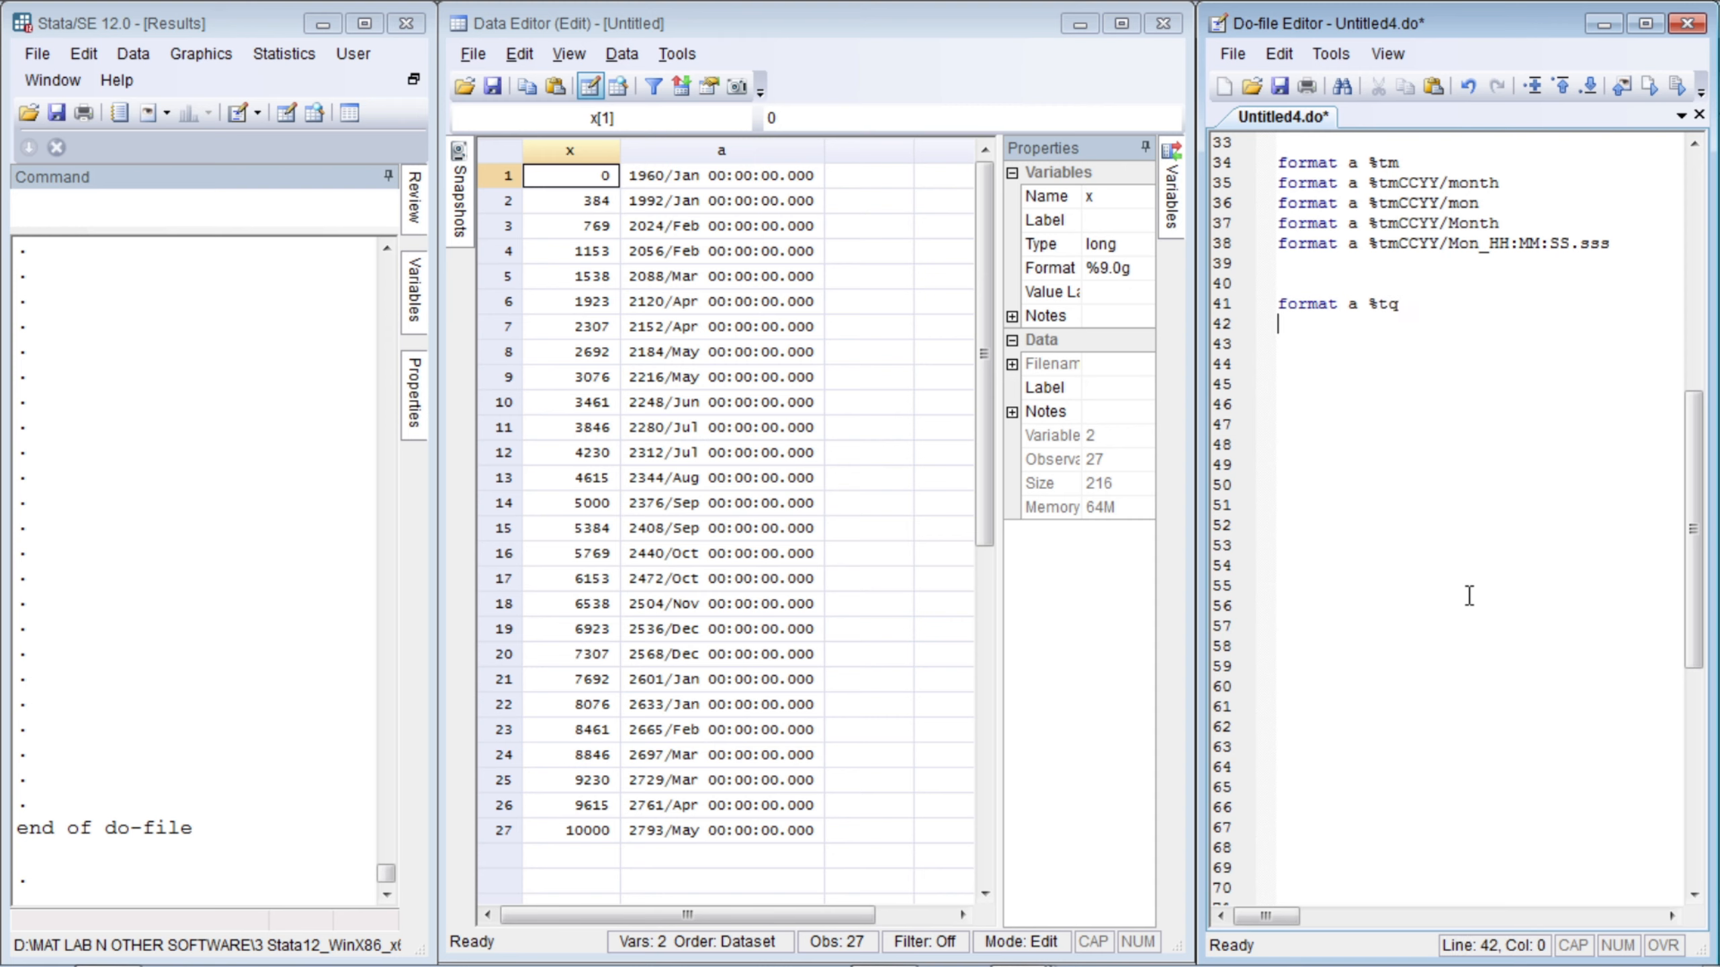
key("ctrl+d")
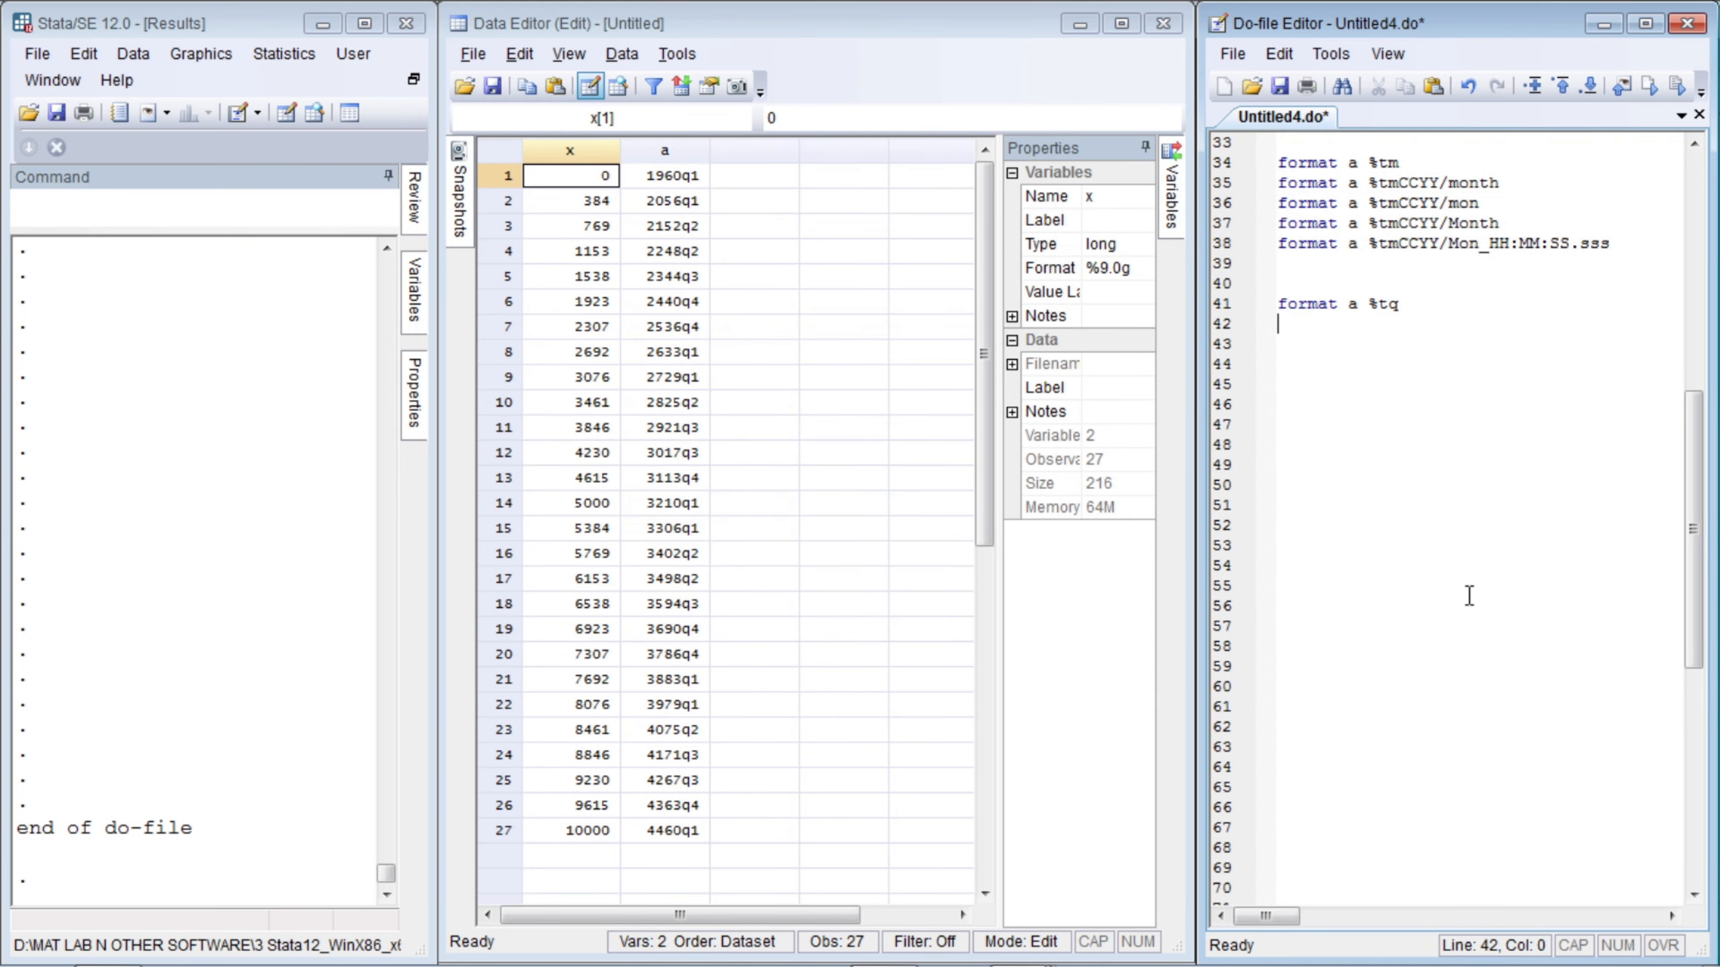
- Duplicate the format a %tq line onto the line directly below it
key("Up")
key("Left")
key("Left")
key("Left")
key("Left")
key("Left")
key("Left")
key("Left")
key("Left")
key("Left")
key("Home")
key("shift+End")
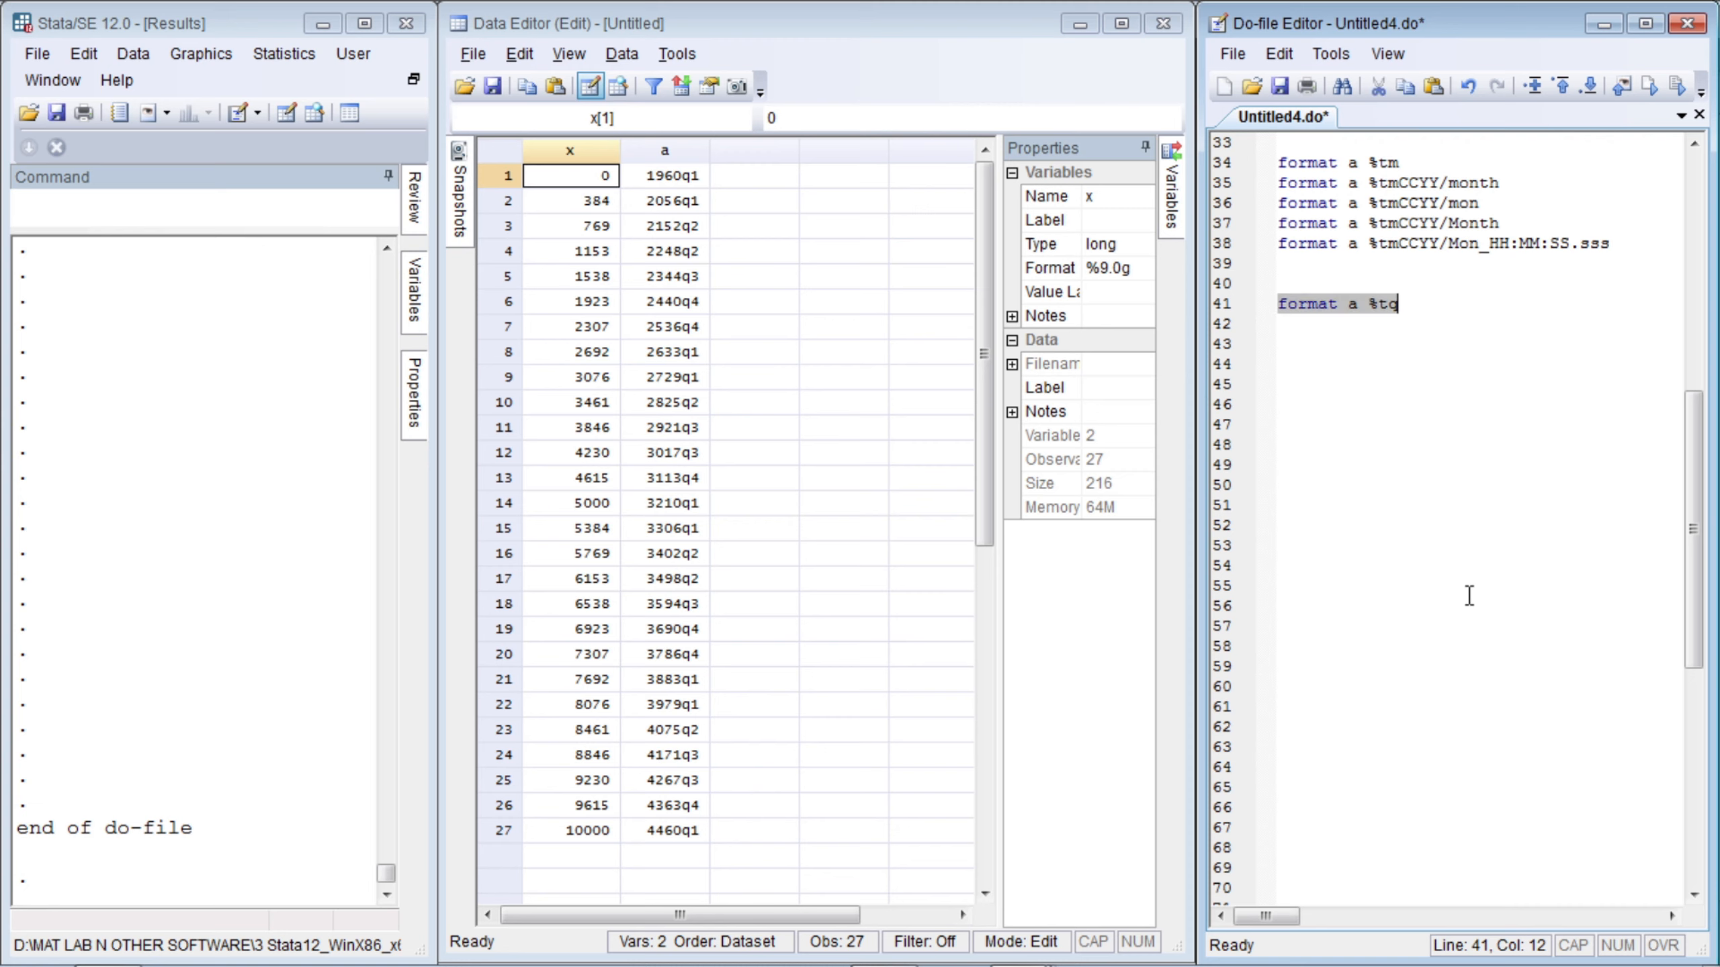
key("Down")
key("ctrl+v")
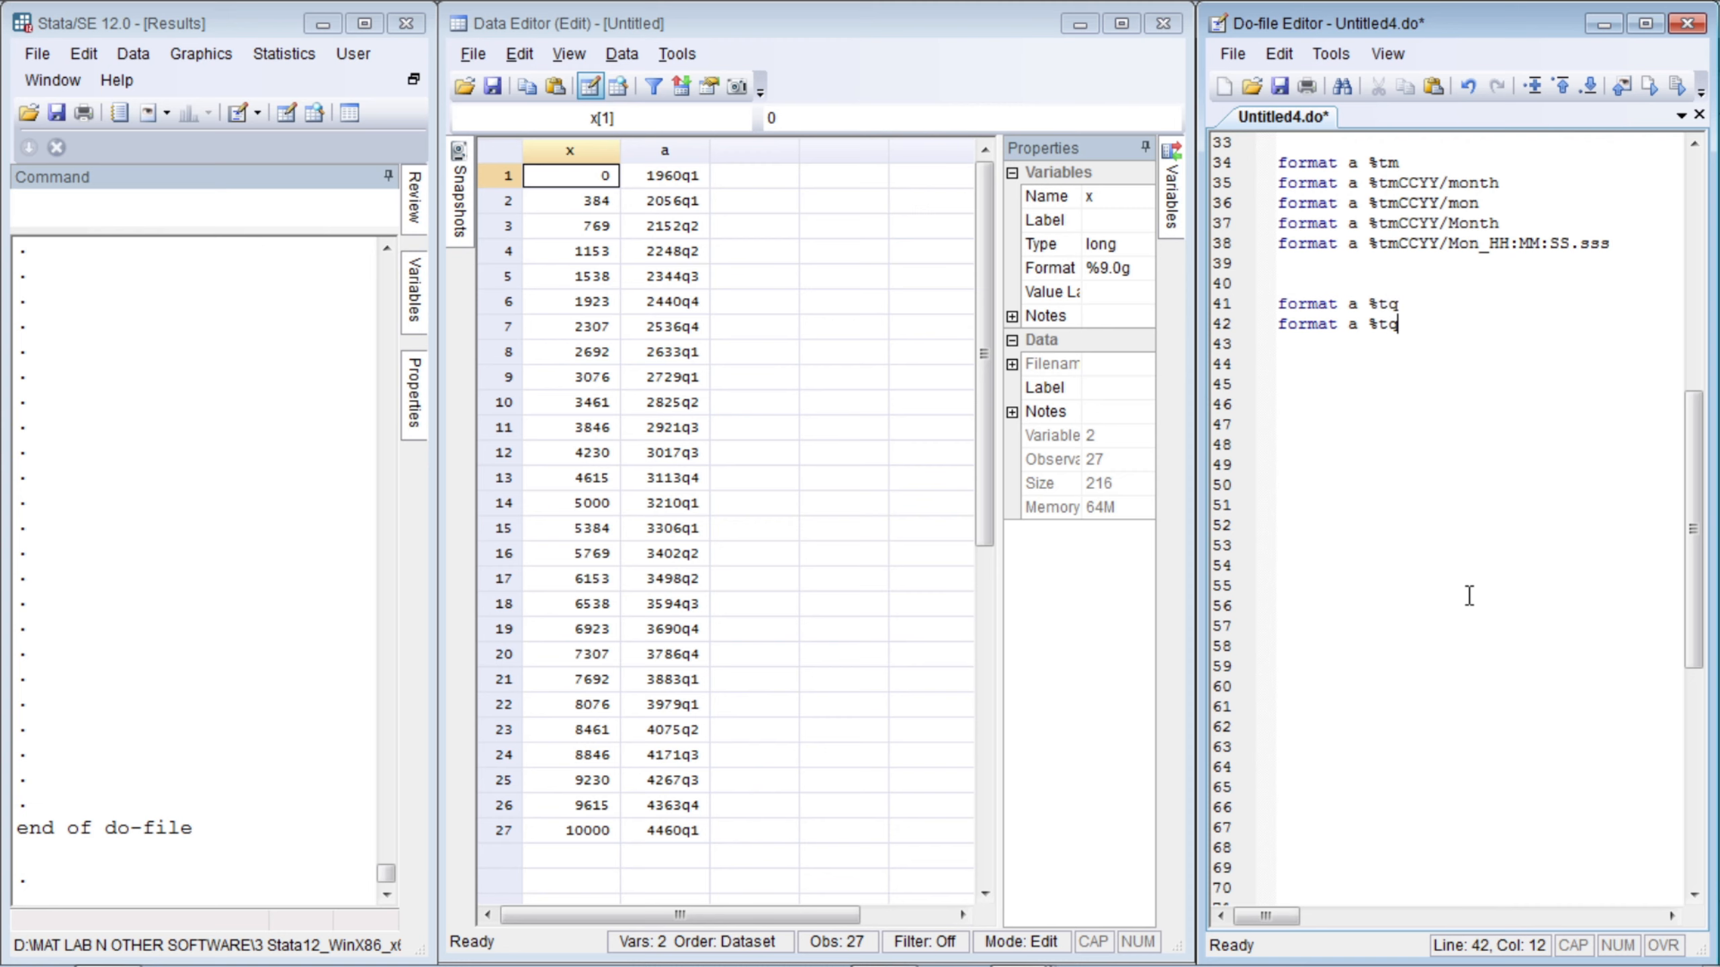
- Extend the copied line's format to %tqq/CCYY and run the do-file, and run it again with _Dayname appended
key("Left")
key("Left")
key("Left")
key("Left")
key("Right")
key("Right")
key("Right")
key("Right")
type("q/CCYY")
key("ctrl+d")
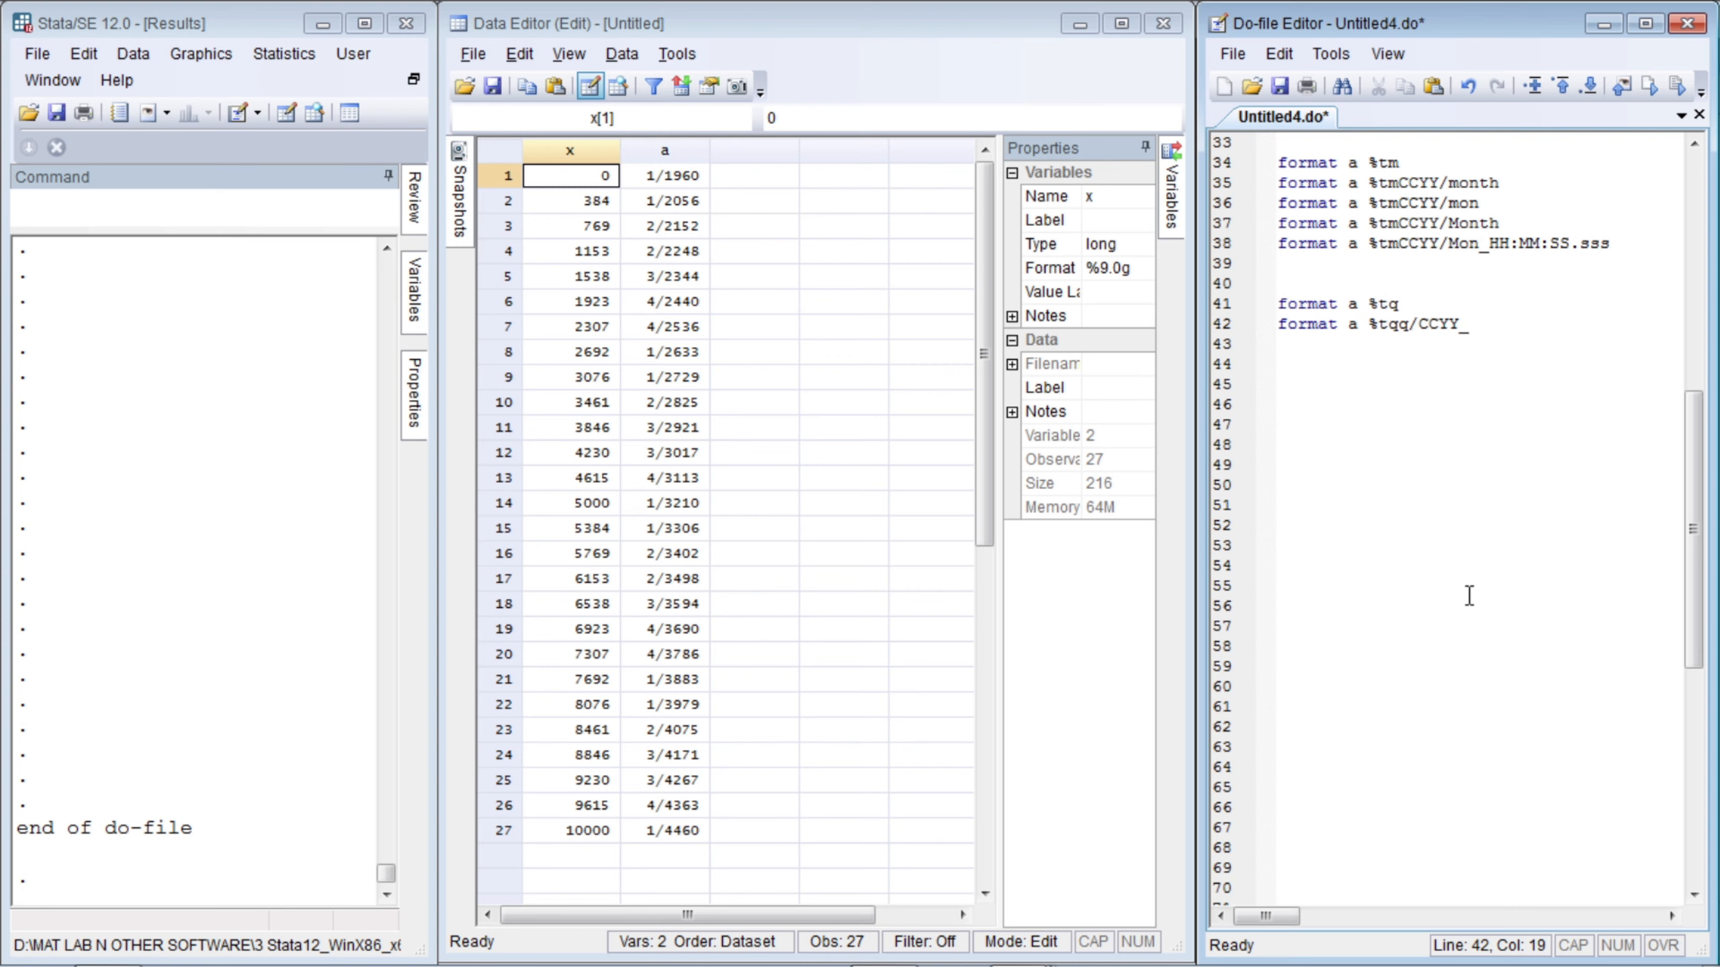
type("Dayname")
key("ctrl+d")
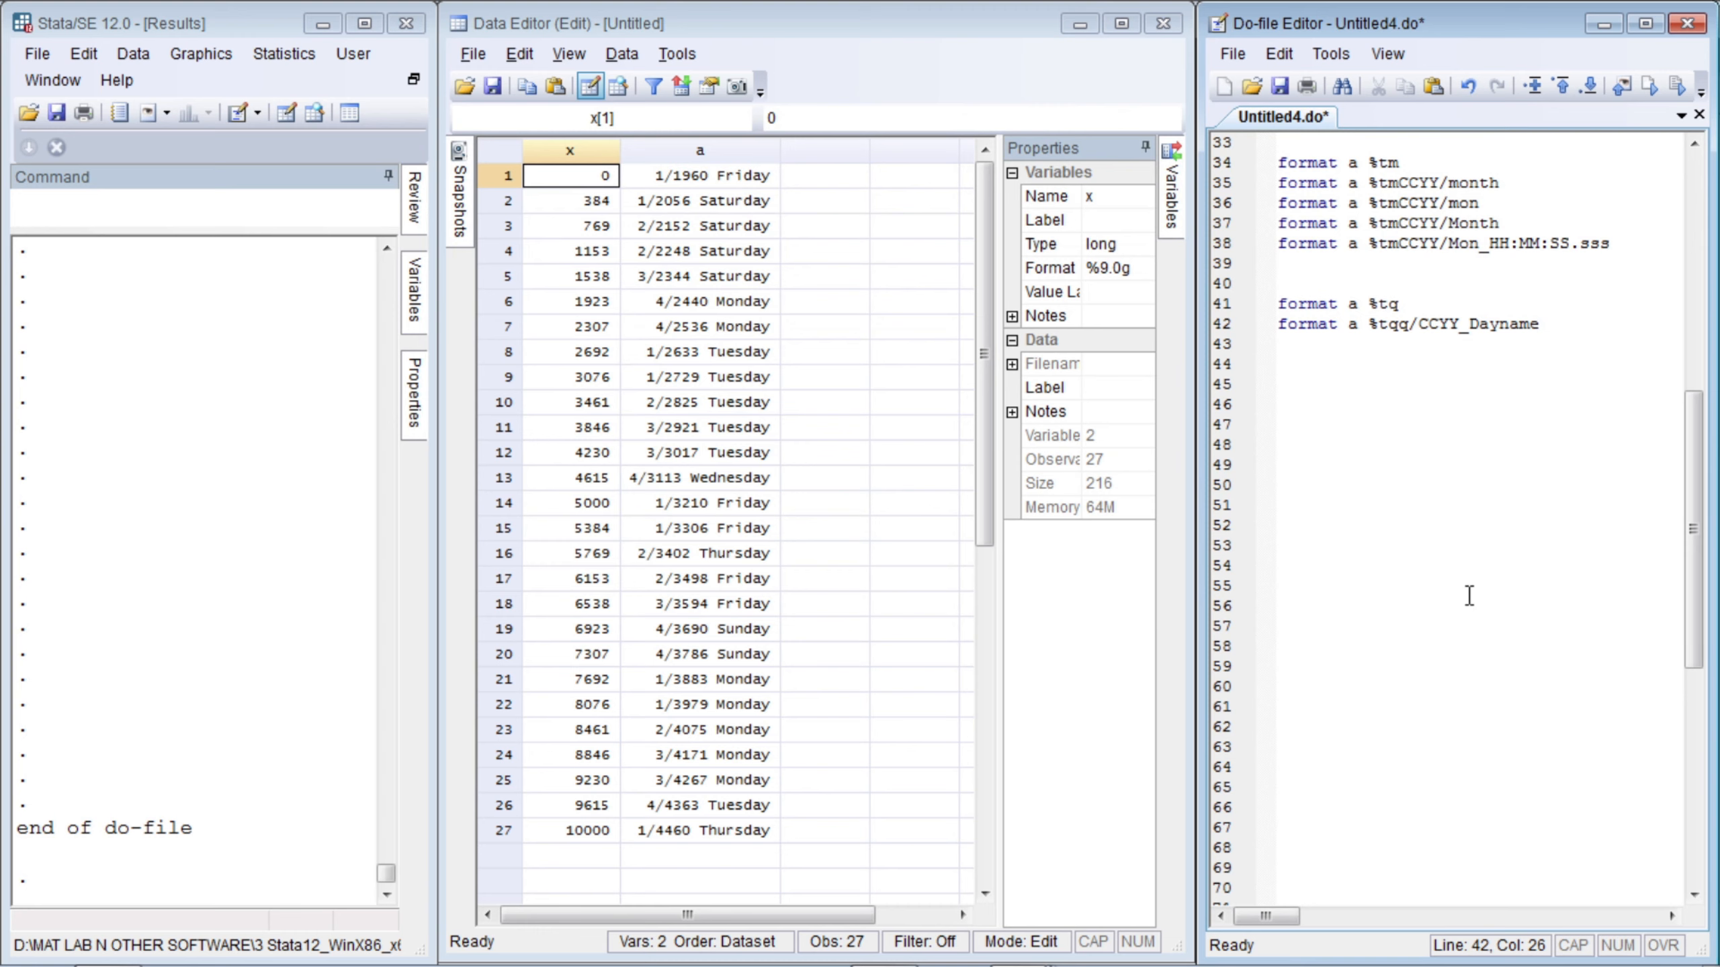
- Replace Dayname with day in the %tqq/CCYY_ format and run the do-file
key("shift+Left")
key("shift+Left")
key("shift+Left")
key("shift+Left")
key("shift+Left")
key("shift+Left")
key("shift+Left")
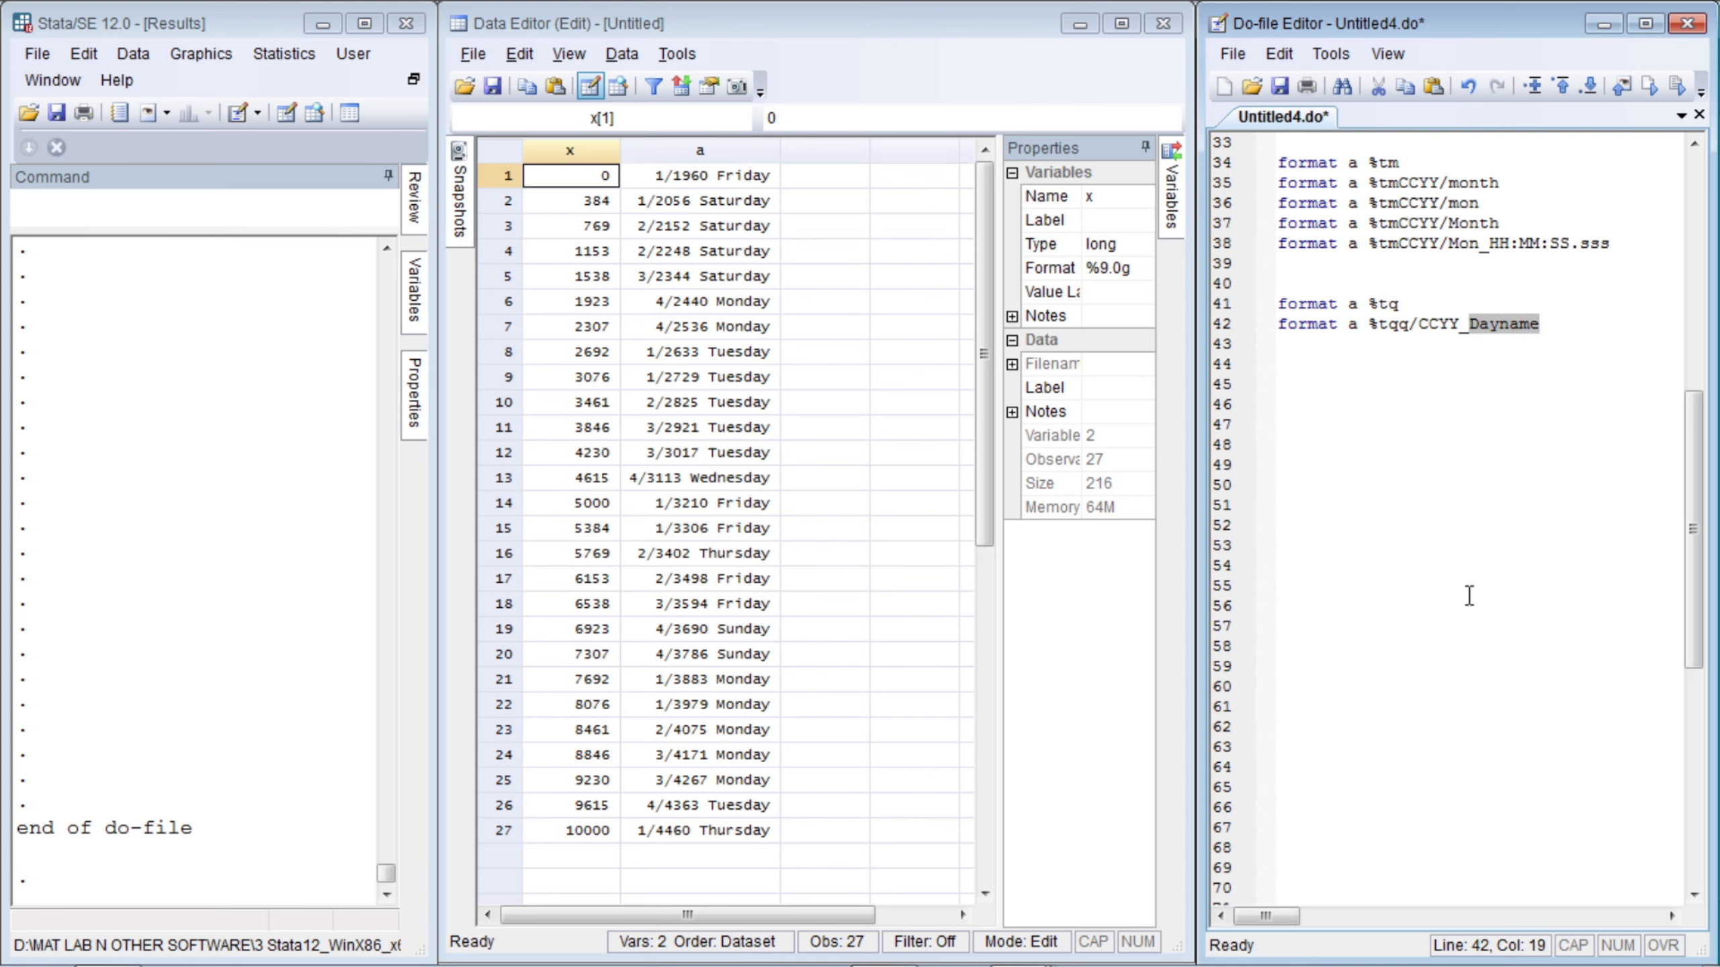
type("day")
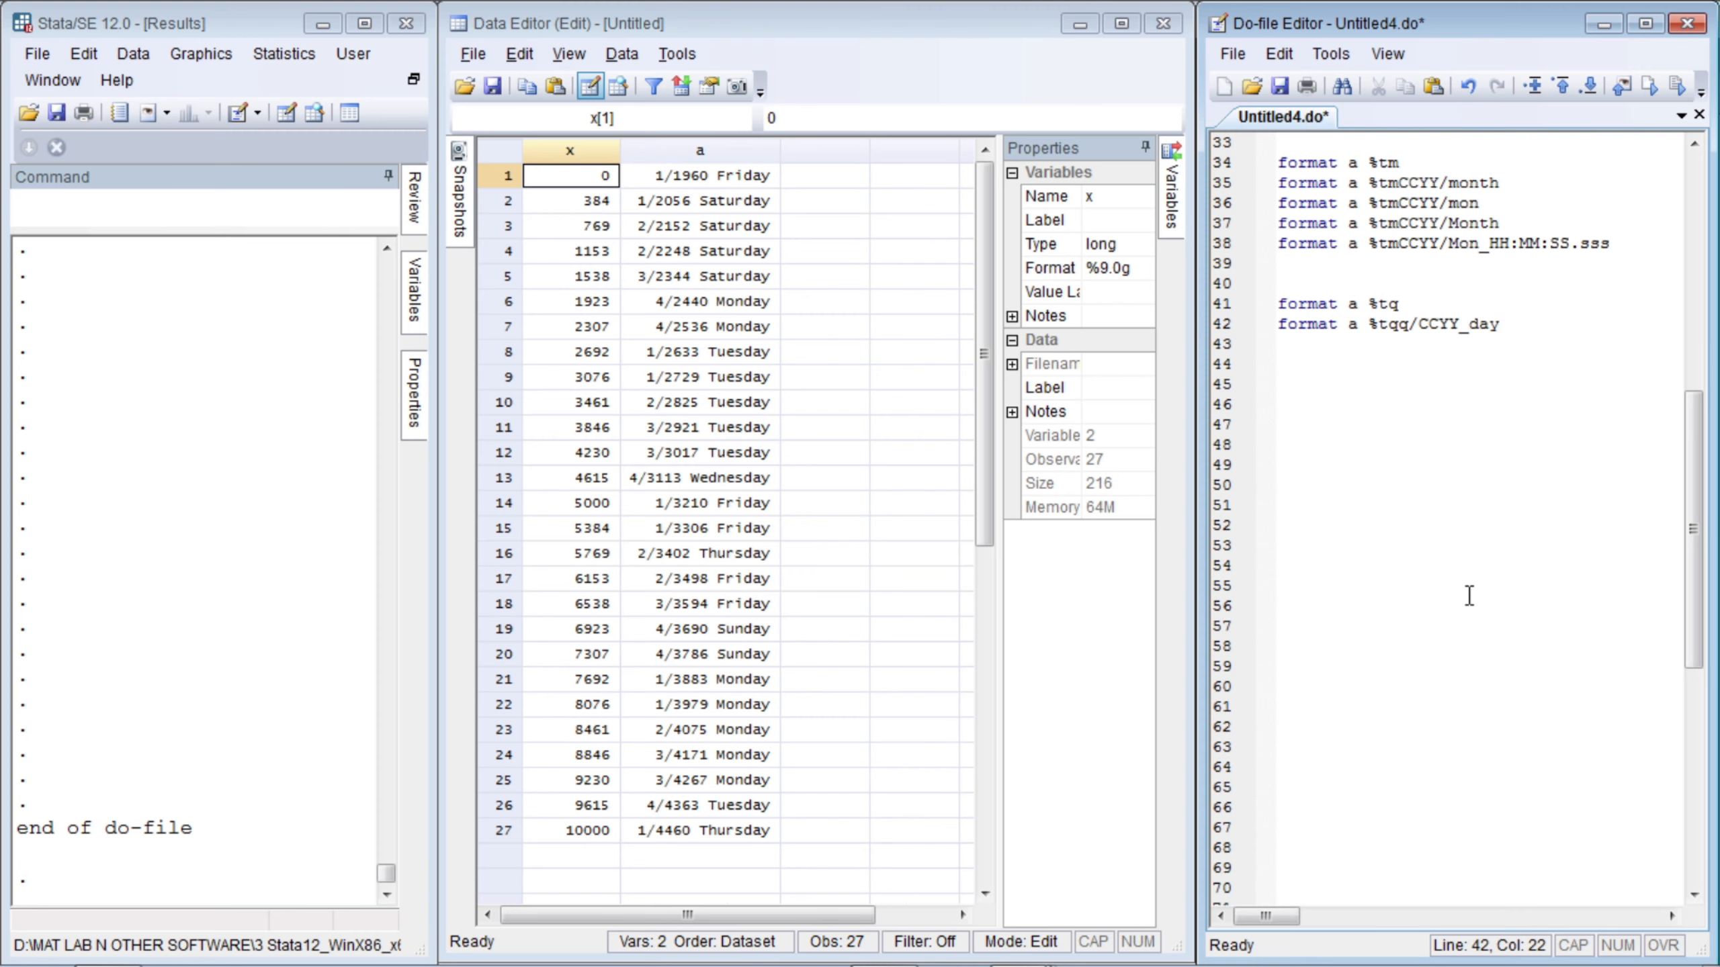
key("ctrl+d")
- Capitalize the day element to Day in the quarterly format and run the do-file
key("Left")
key("Left")
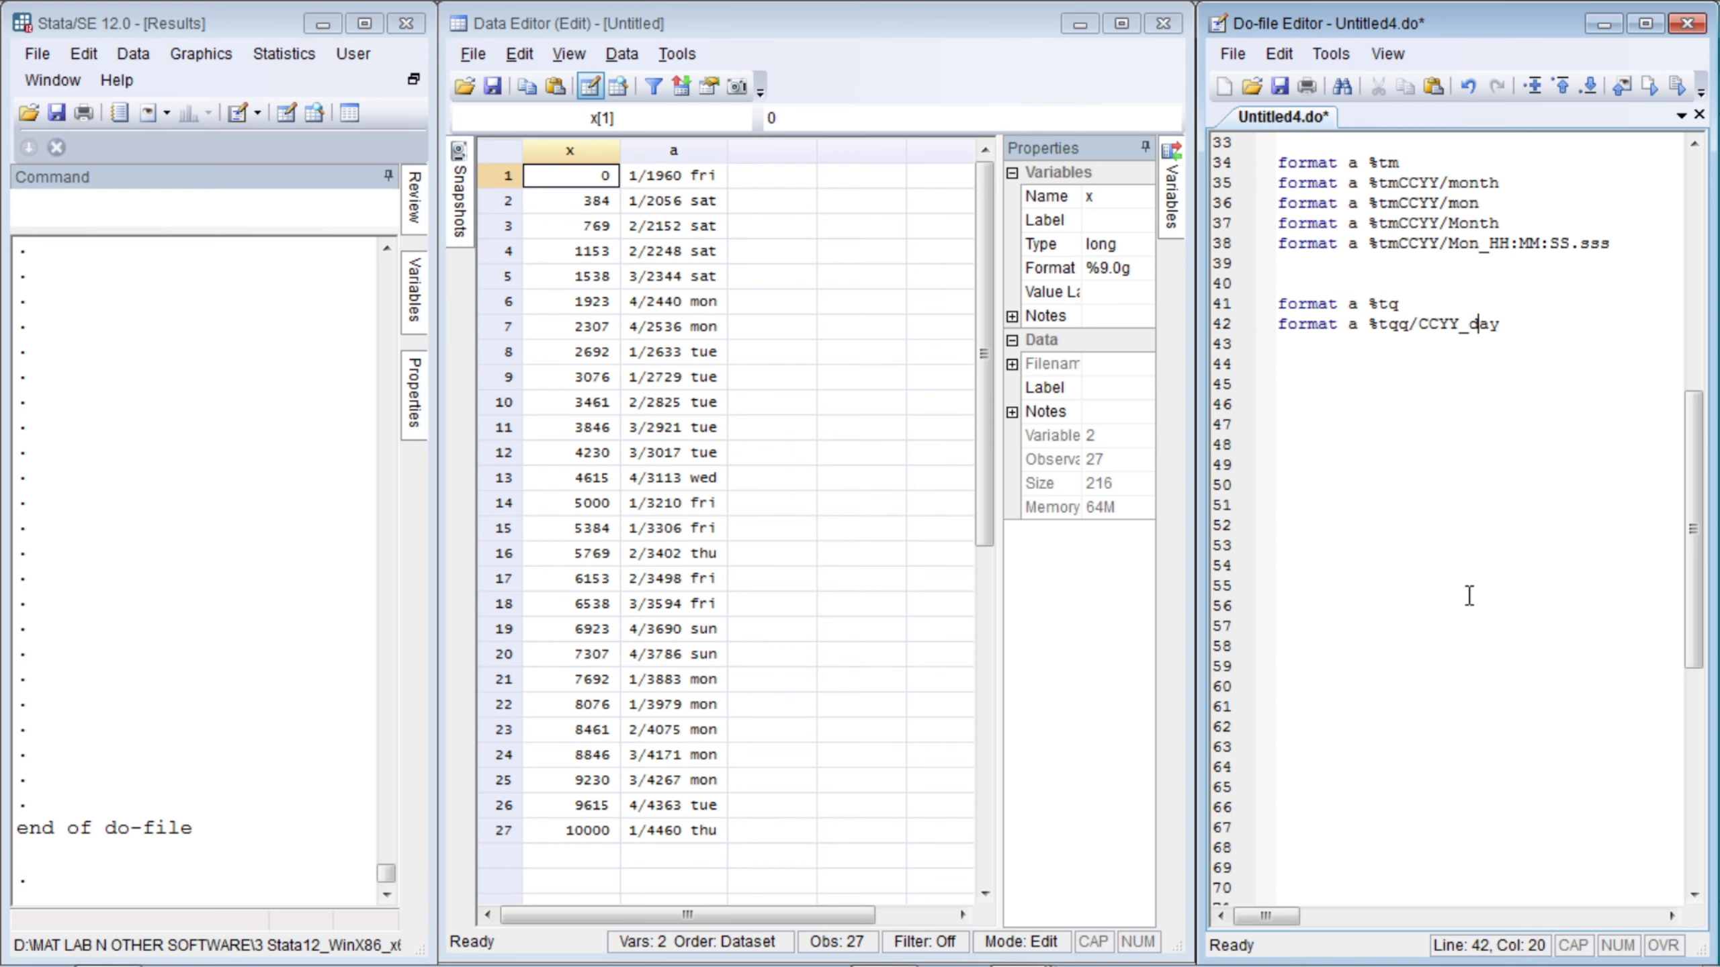
key("shift+Left")
type("D")
key("ctrl+d")
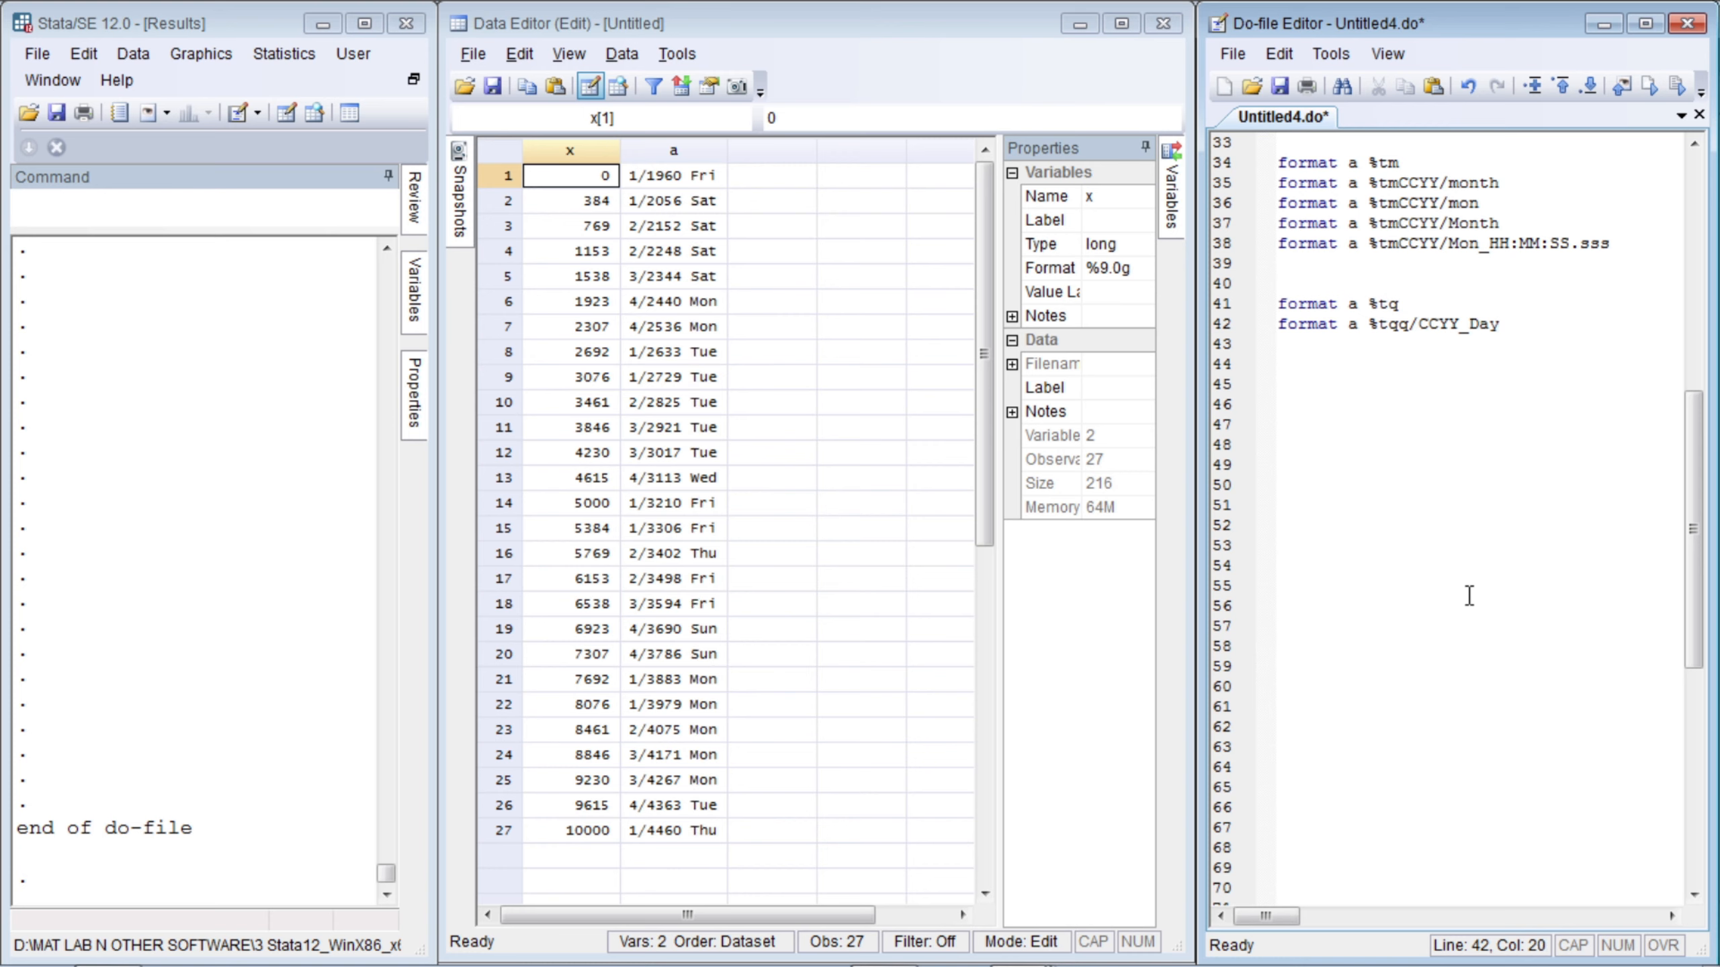
- Extend Day back to Dayname in the quarterly format and run the do-file
key("End")
type("name")
key("ctrl+d")
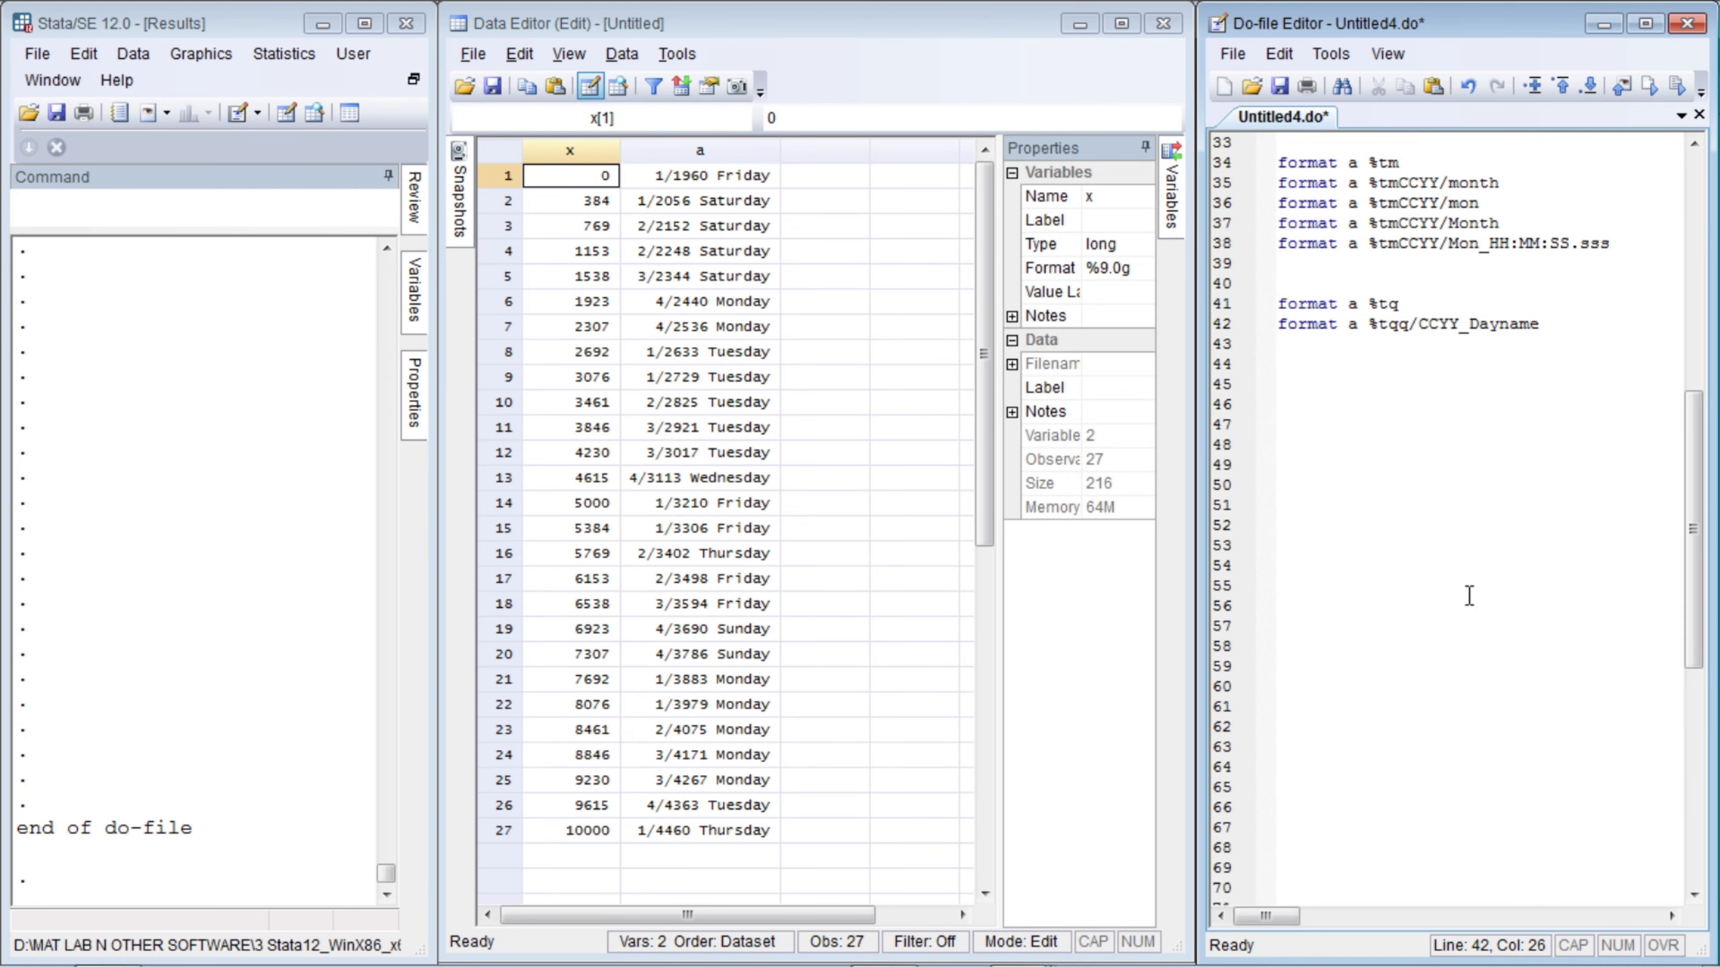
- Look back over the %tm group up to the %td group, and return to the last format line
key("Up")
key("Up")
key("Up")
key("Up")
key("Up")
key("Up")
key("Up")
key("Up")
key("Up")
key("Up")
key("Up")
key("Up")
key("Up")
key("Up")
key("Up")
key("Up")
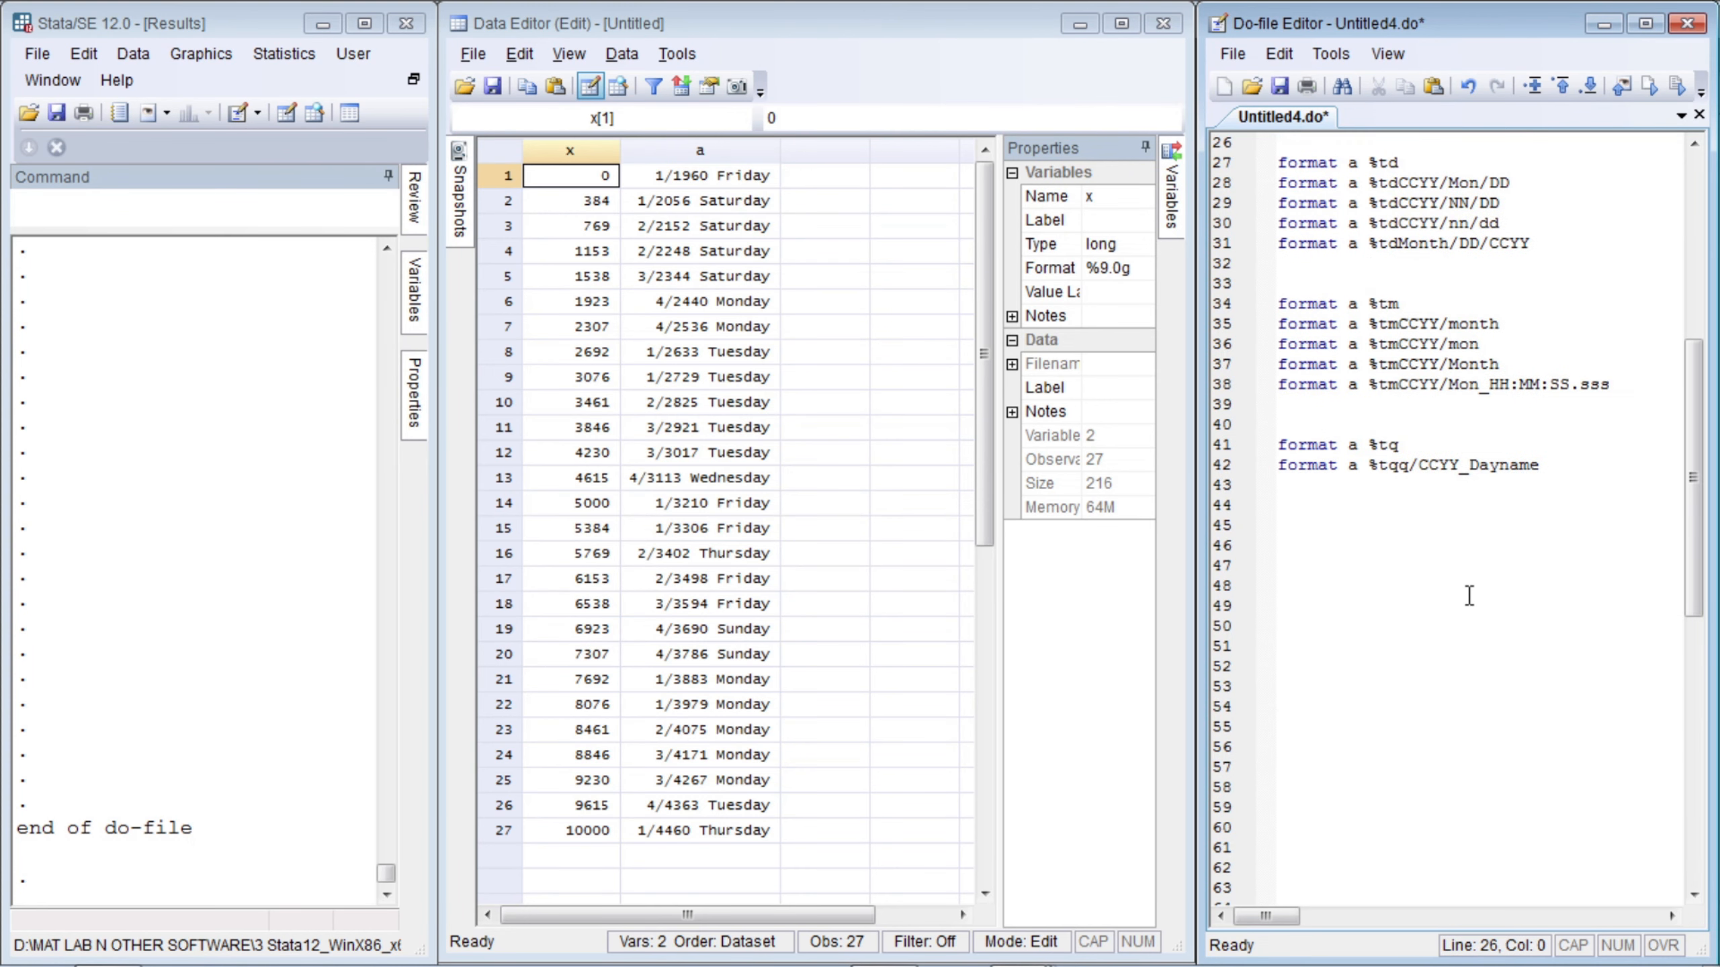
key("Down")
key("Down")
key("Down")
key("Down")
key("Down")
key("Down")
key("Down")
key("Down")
key("Down")
key("Down")
key("Down")
key("Down")
key("Down")
key("Down")
key("Down")
key("Down")
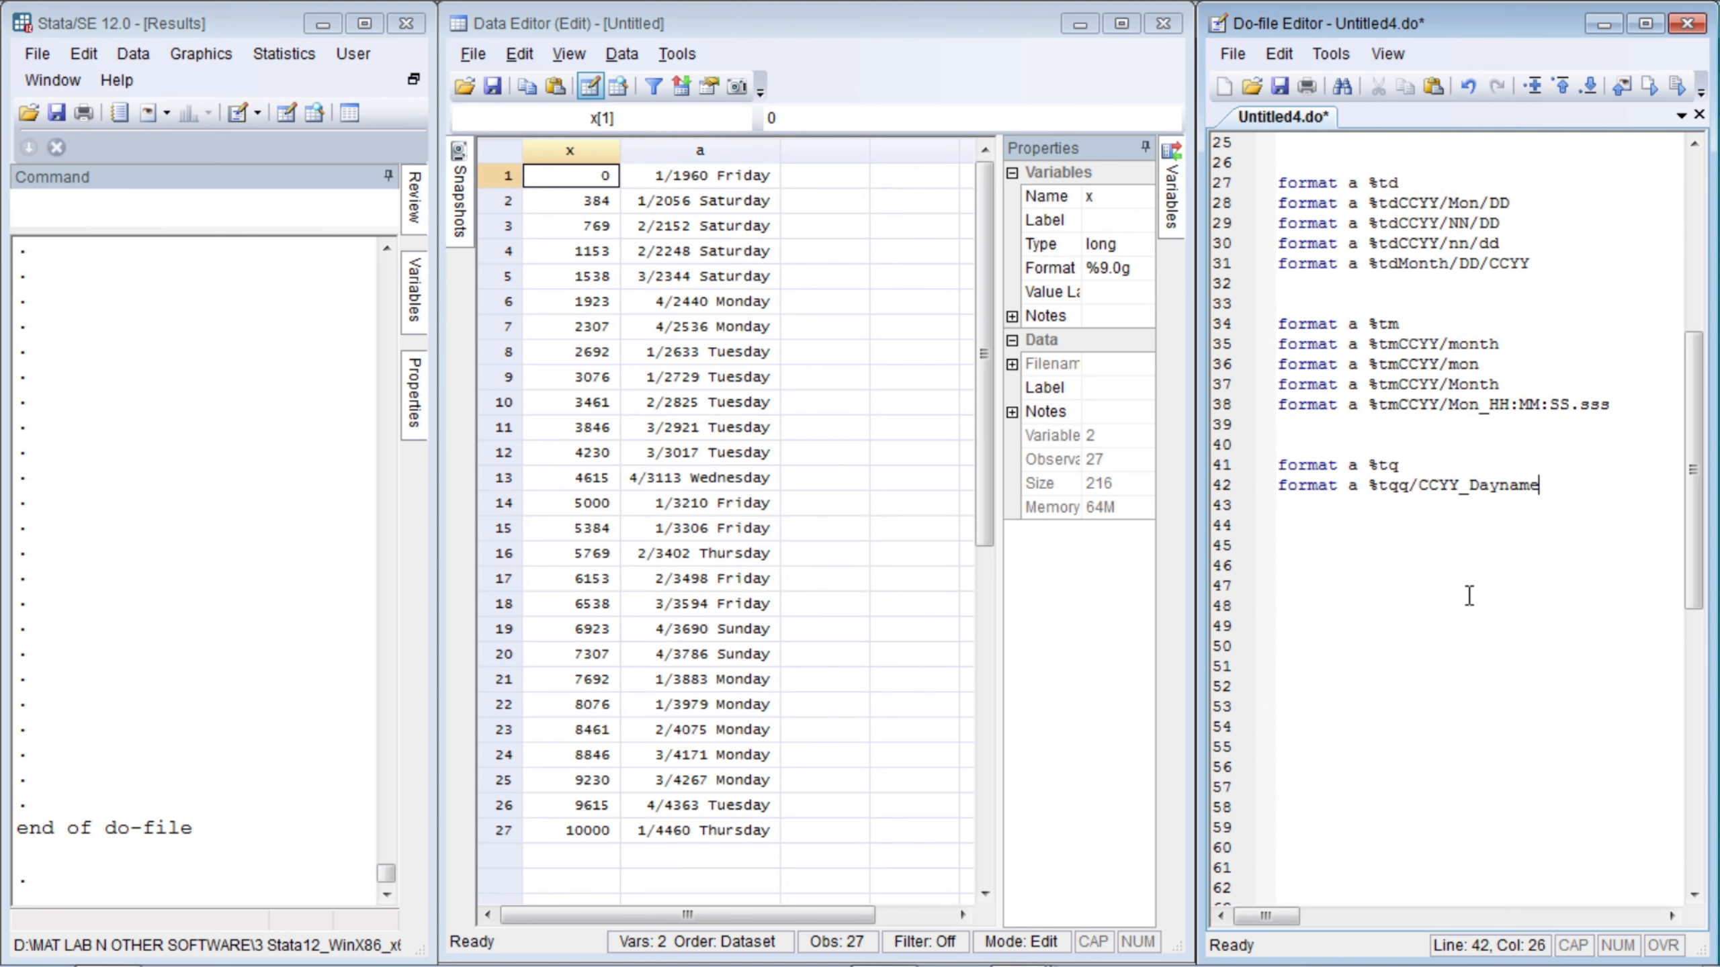
- Append _Month to the %tqq/CCYY_Dayname format and run the do-file
key("Left")
key("Left")
key("Left")
key("Left")
key("Left")
key("Left")
key("End")
type("Month")
key("ctrl+d")
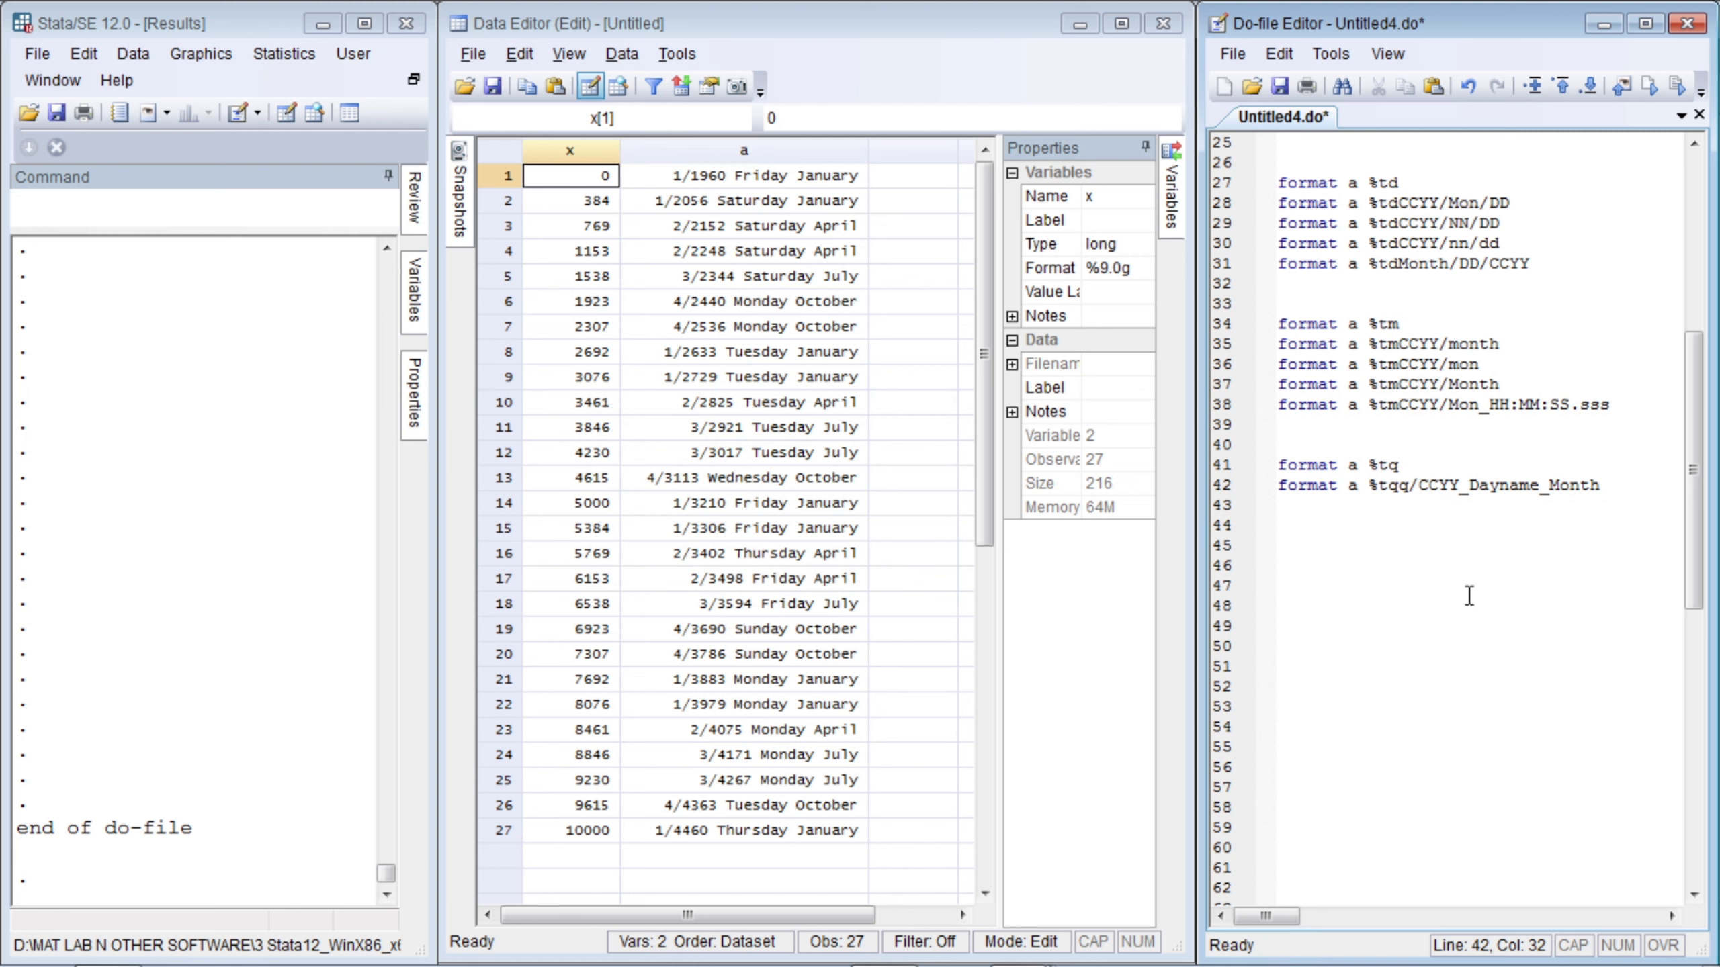
- Duplicate the format a %tqq/CCYY_Dayname_Month line directly above itself
key("Return")
key("Up")
key("shift+End")
key("ctrl+c")
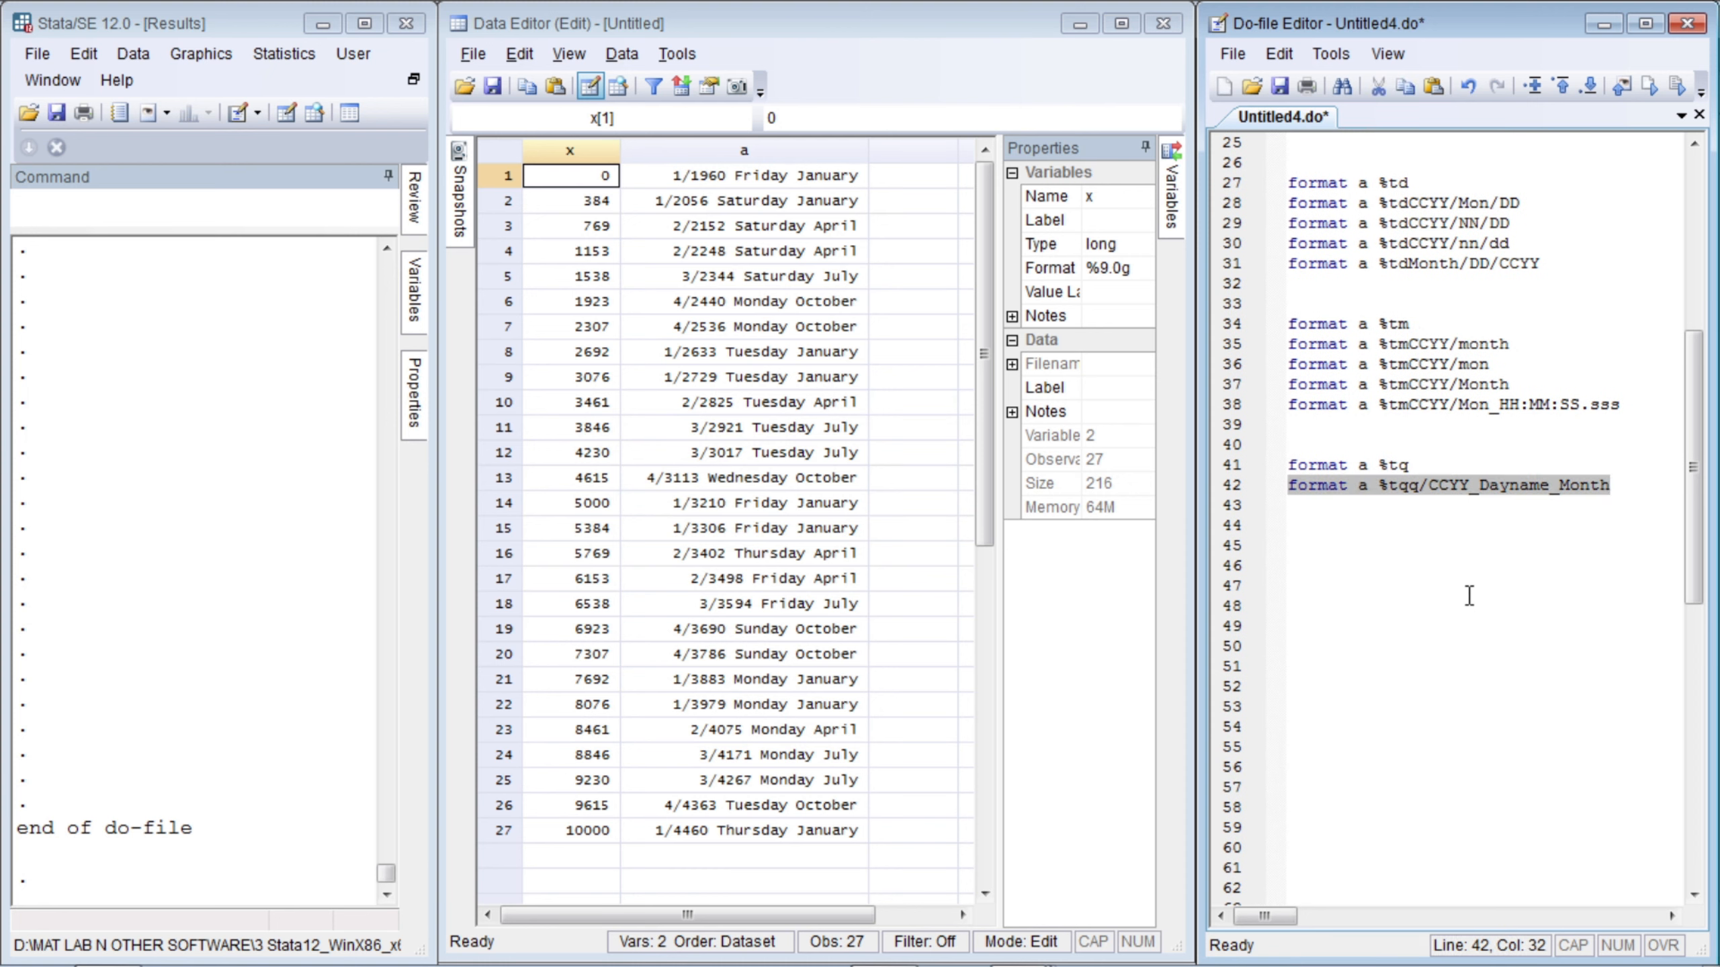
key("Home")
key("Return")
key("Up")
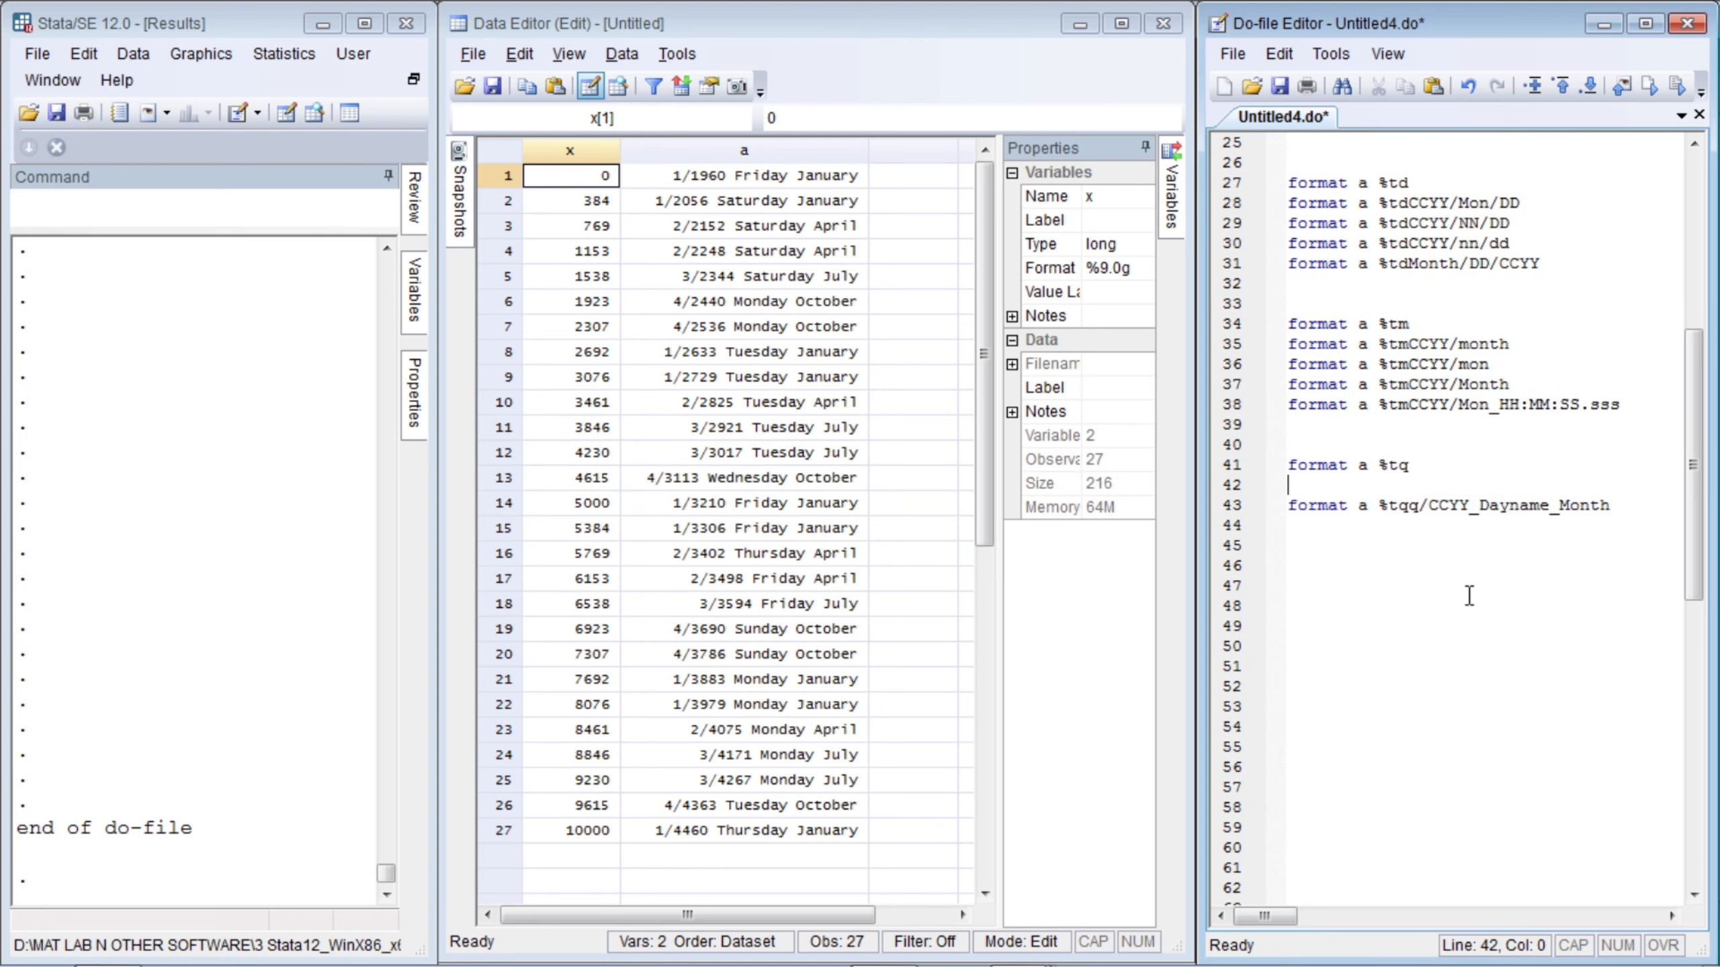
key("ctrl+v")
- Remove _Month from the upper copy so that it reads format a %tqq/CCYY_Dayname
key("BackSpace")
key("BackSpace")
key("BackSpace")
key("BackSpace")
key("BackSpace")
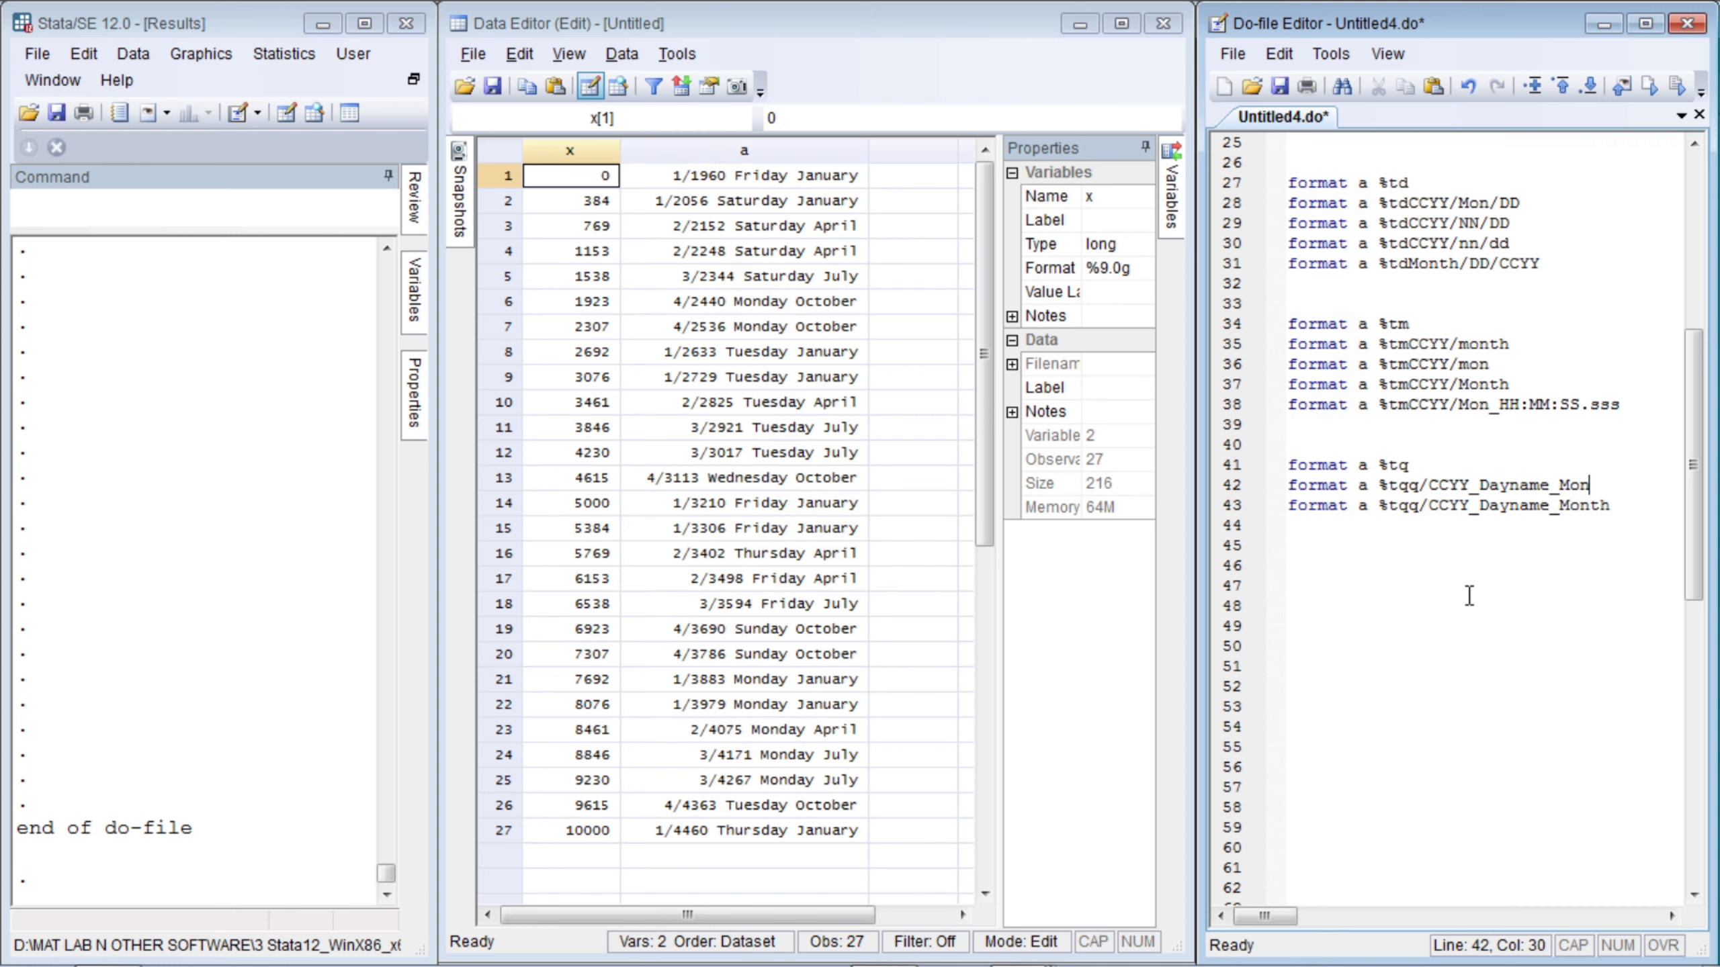
key("BackSpace")
key("Down")
key("Down")
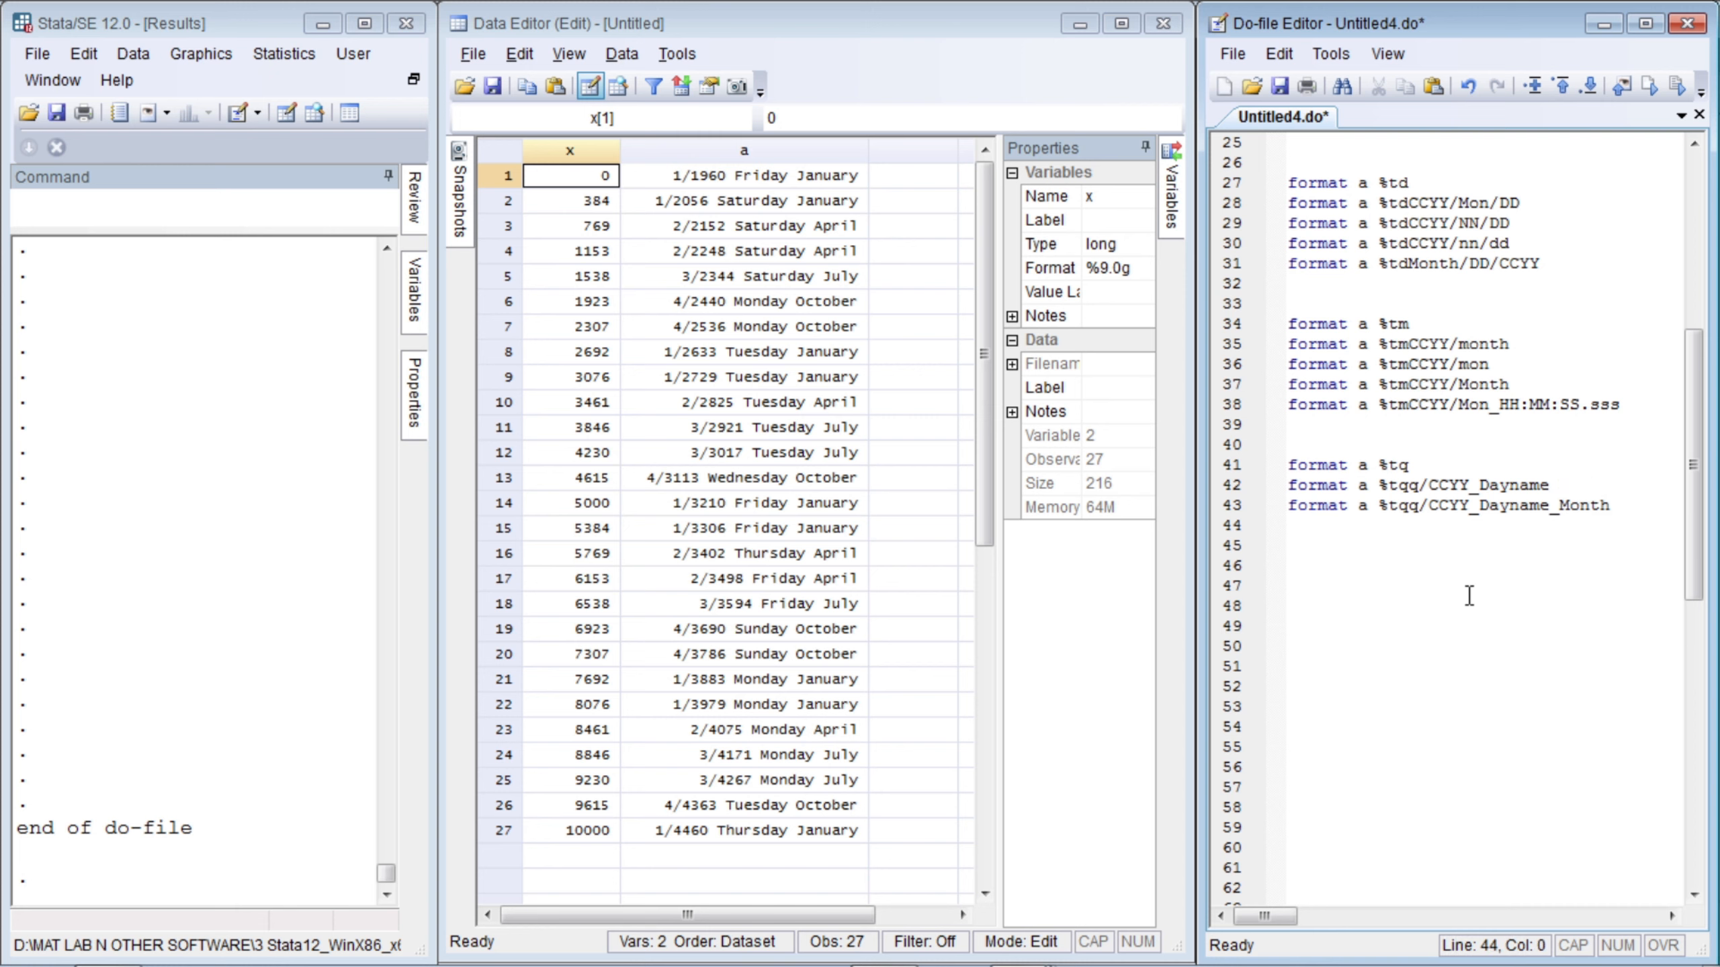
- Run only the format a %tq line to apply the default quarterly display to variable a
key("Down")
key("Down")
key("Up")
key("Up")
key("Up")
key("Up")
key("shift+End")
key("ctrl+d")
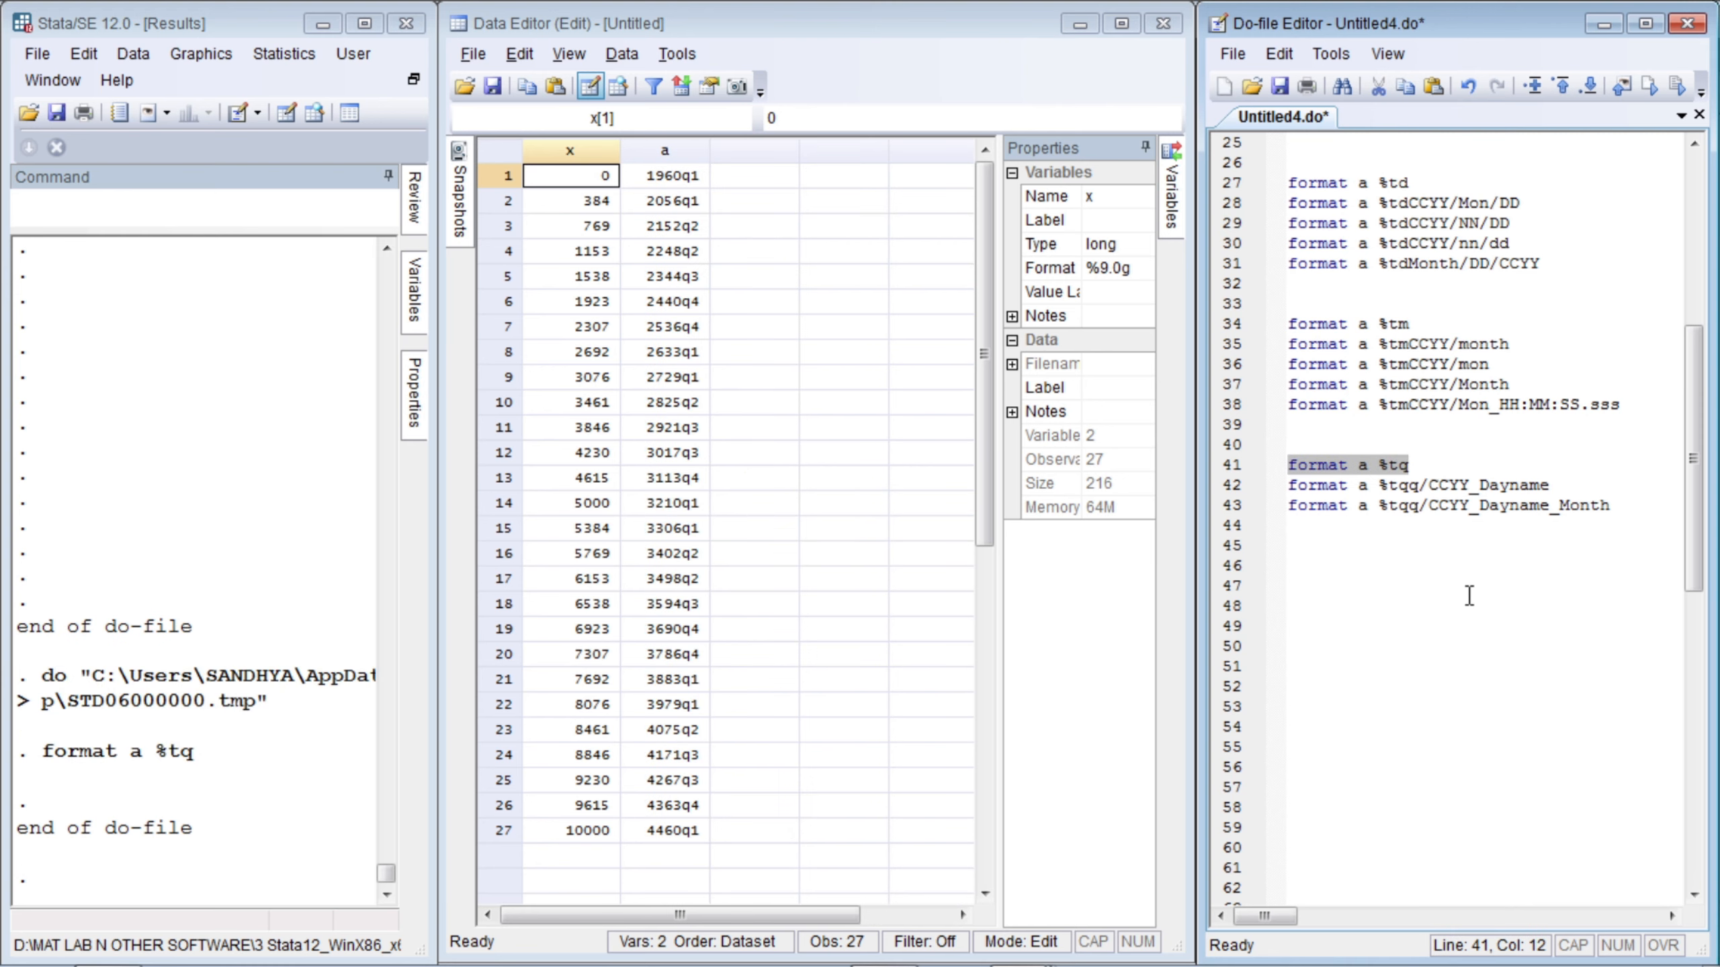
- Duplicate the format a %tqq/CCYY_Dayname line directly above itself
key("Home")
key("Down")
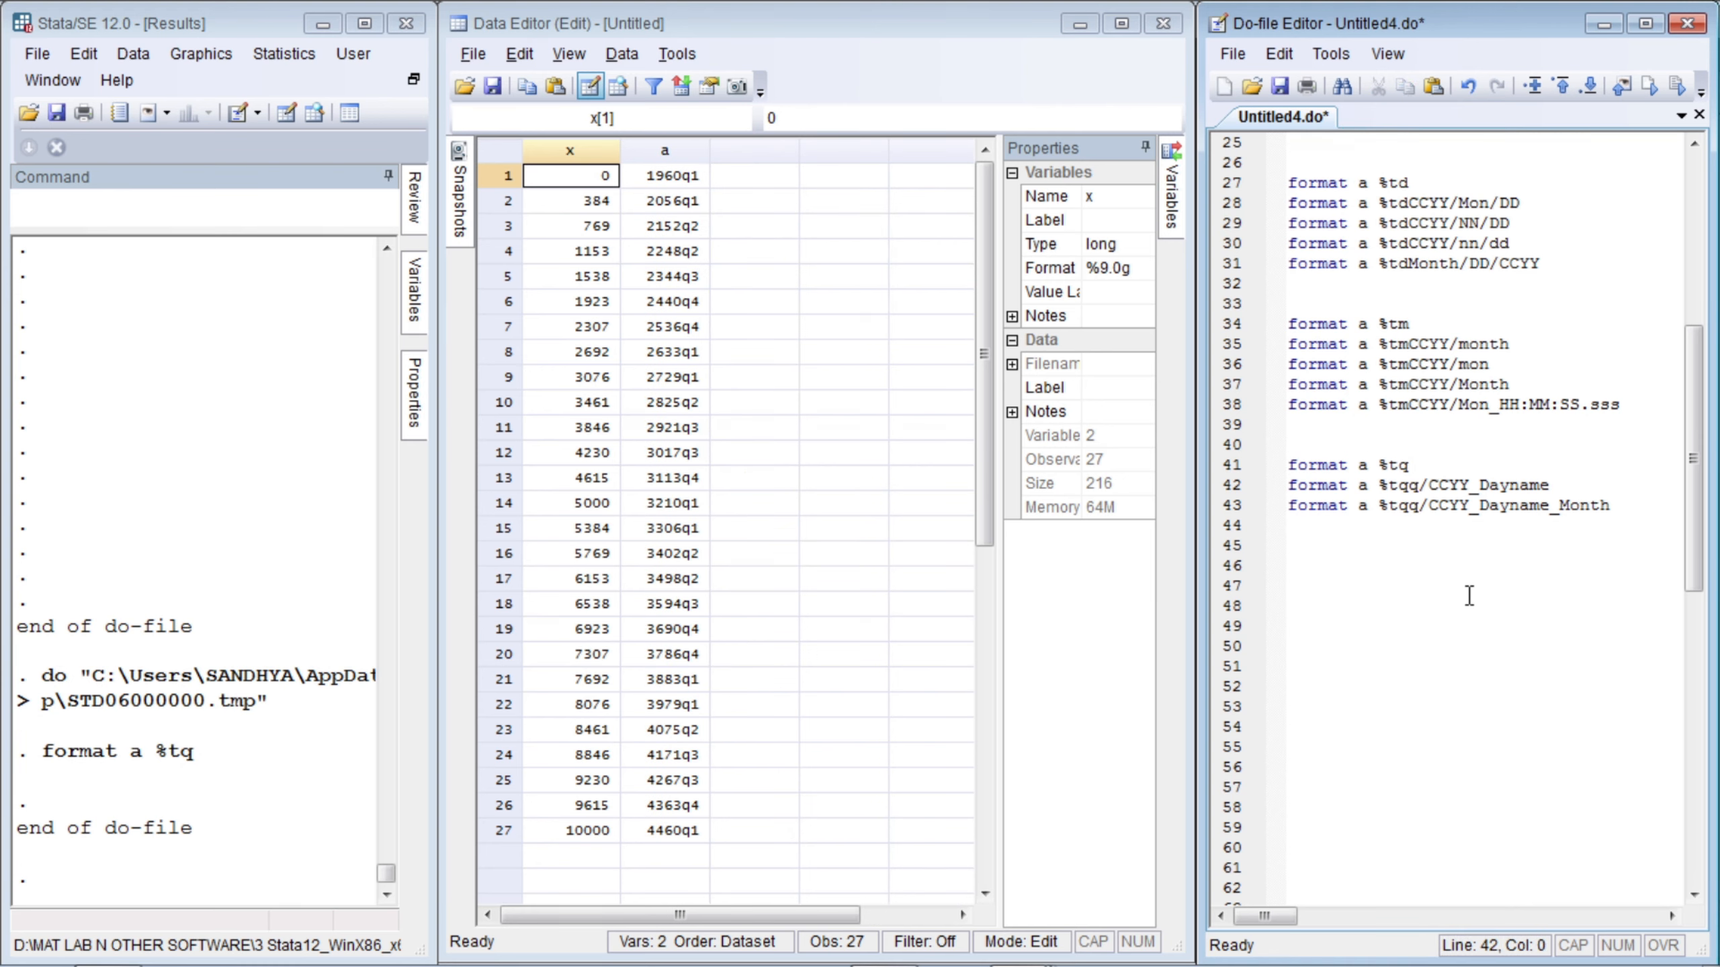
key("shift+End")
key("ctrl+c")
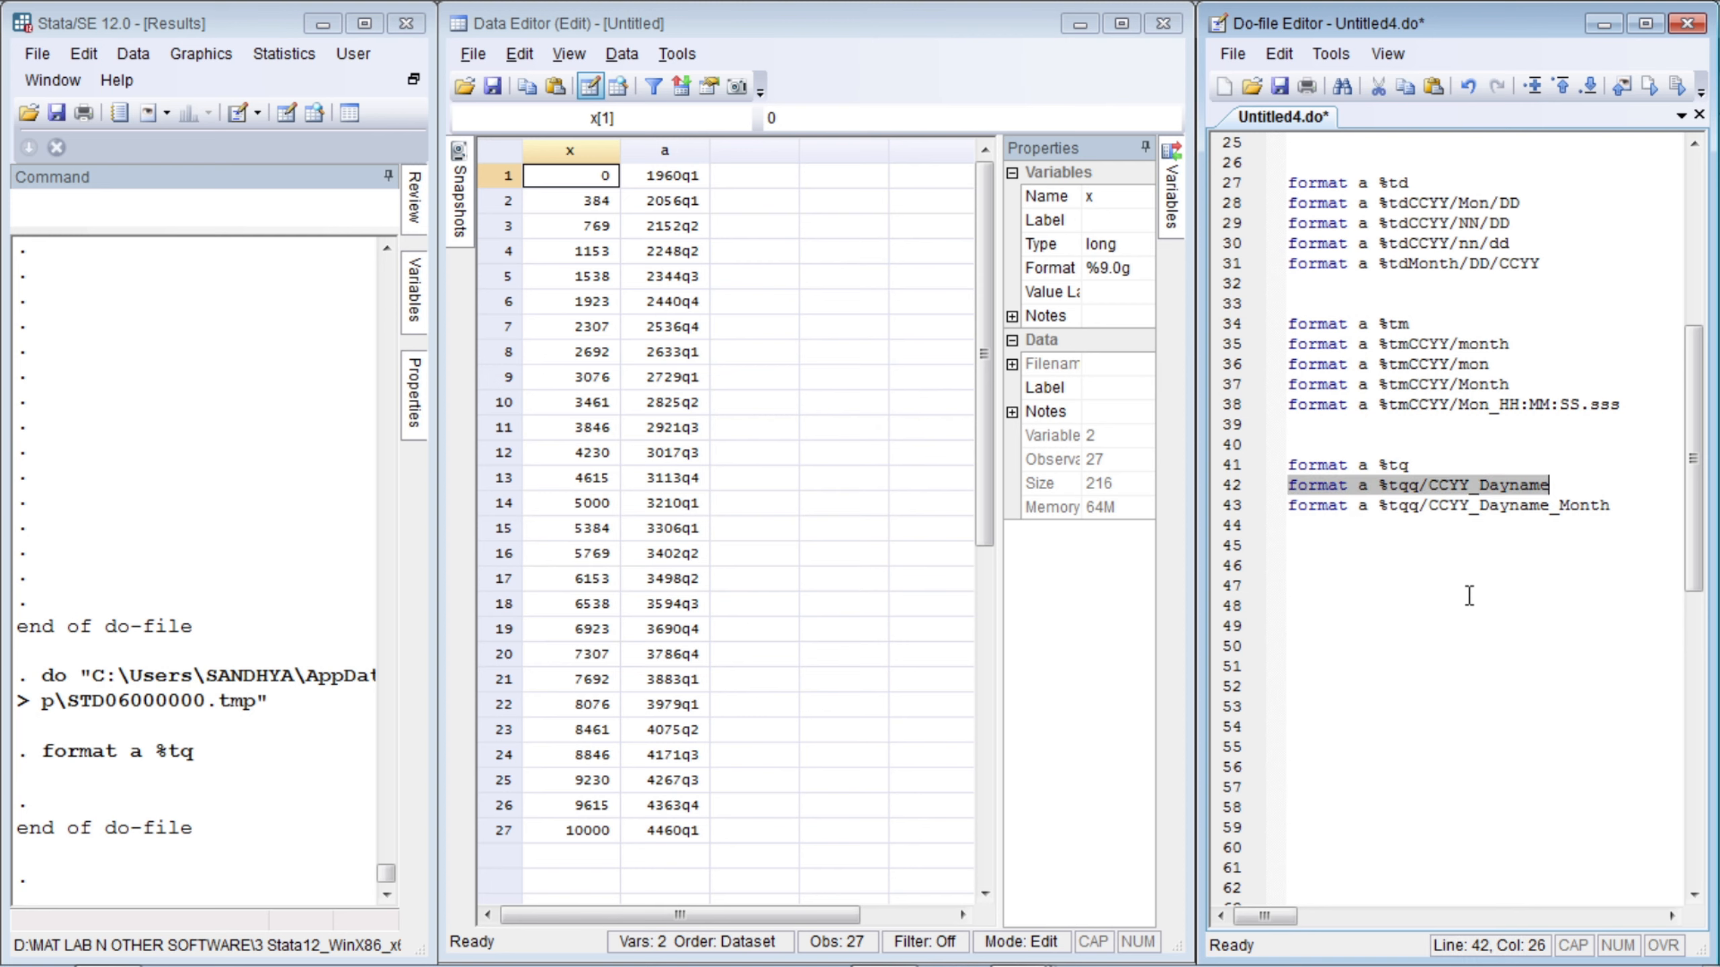
key("Home")
key("Return")
key("Up")
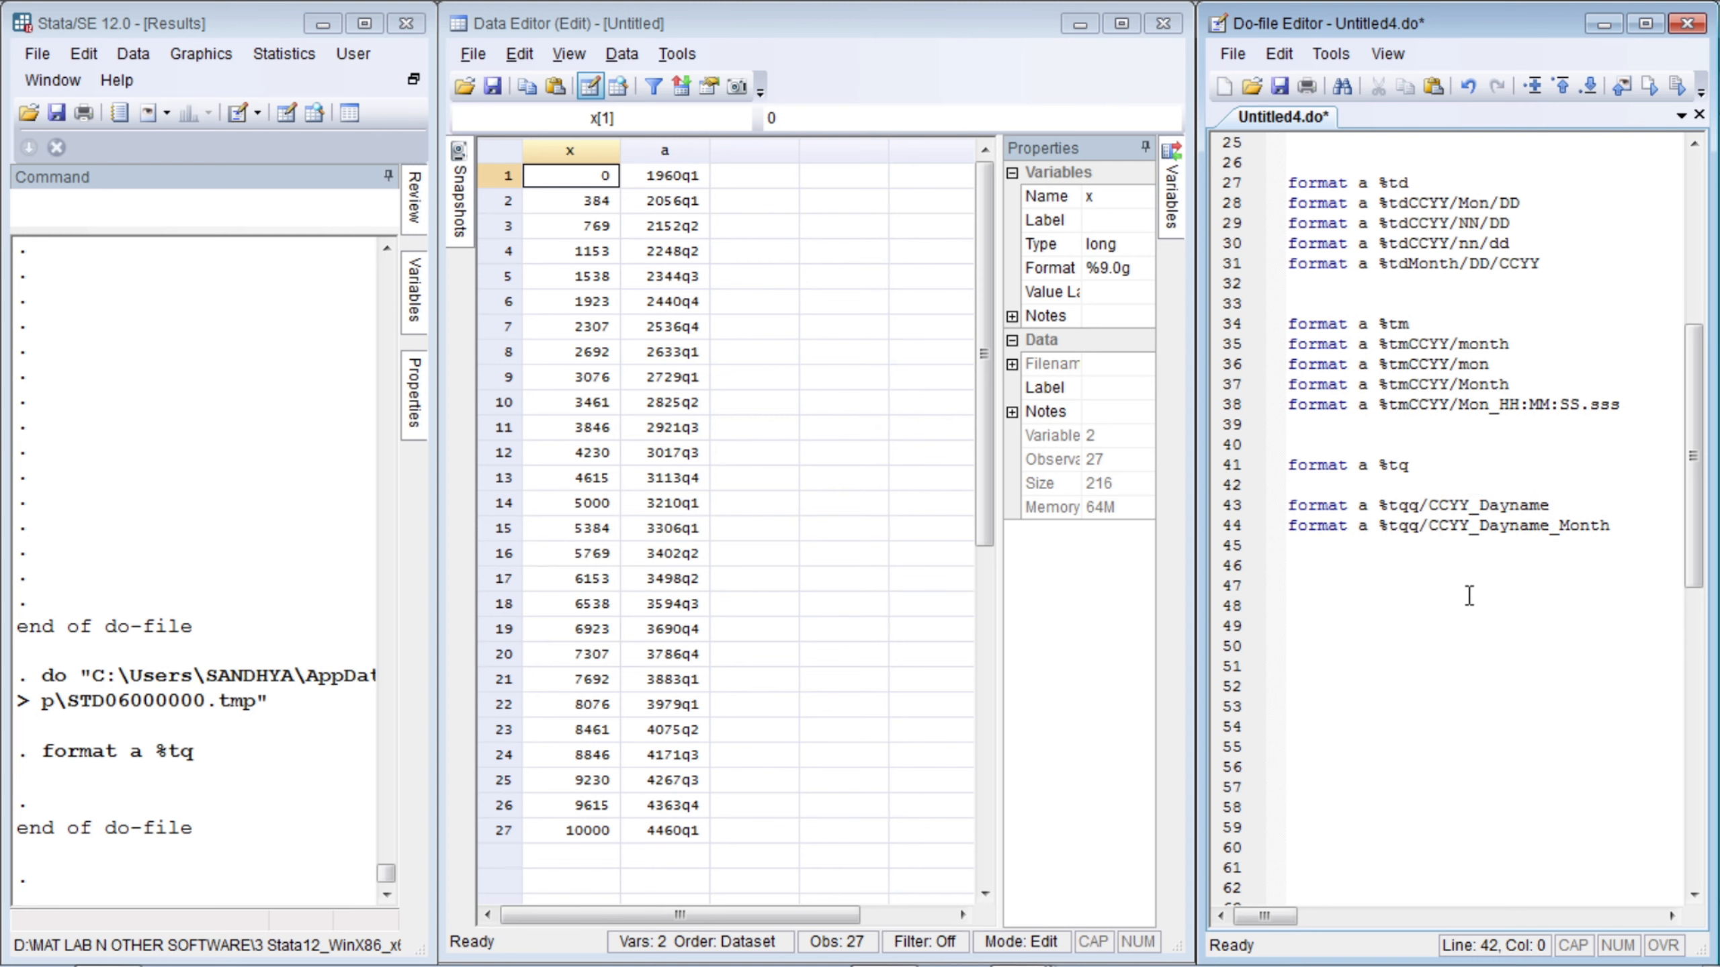
key("ctrl+v")
- Remove _Dayname from the upper copy, run the whole do-file, and run only the format a %tqq/CCYY line
key("Left")
key("Left")
key("Left")
key("Left")
key("Left")
key("Left")
key("Left")
key("Left")
key("Left")
key("Left")
key("Left")
key("Left")
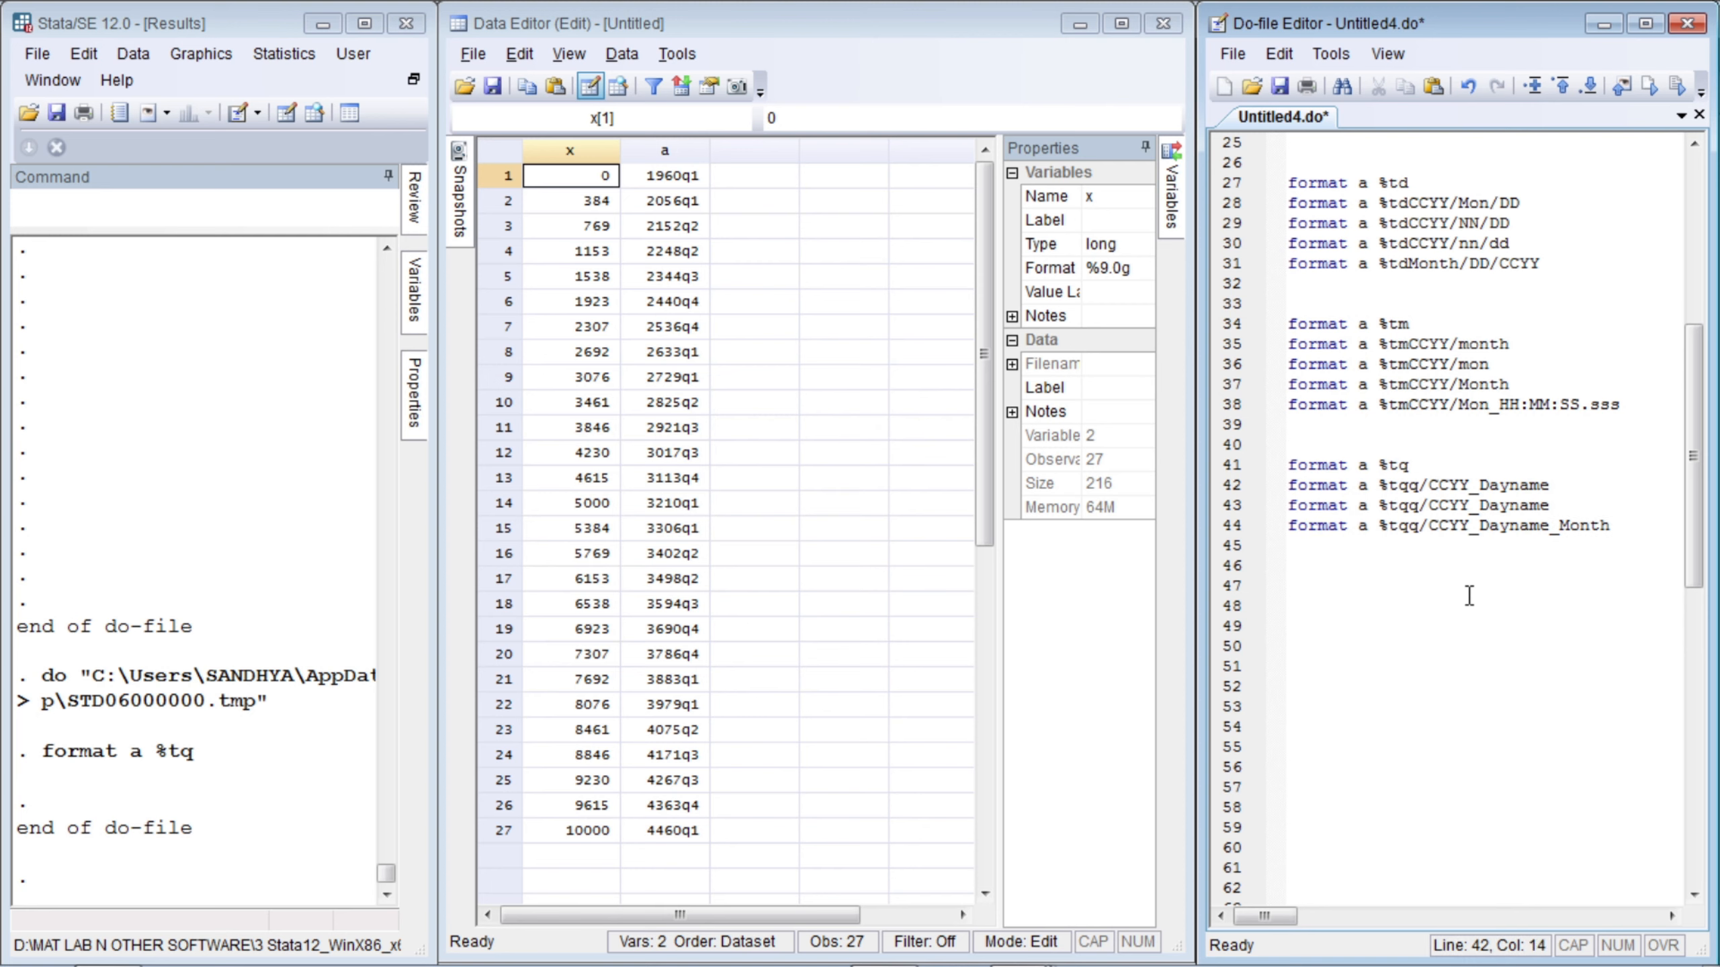
key("Right")
key("Right")
key("Right")
key("shift+End")
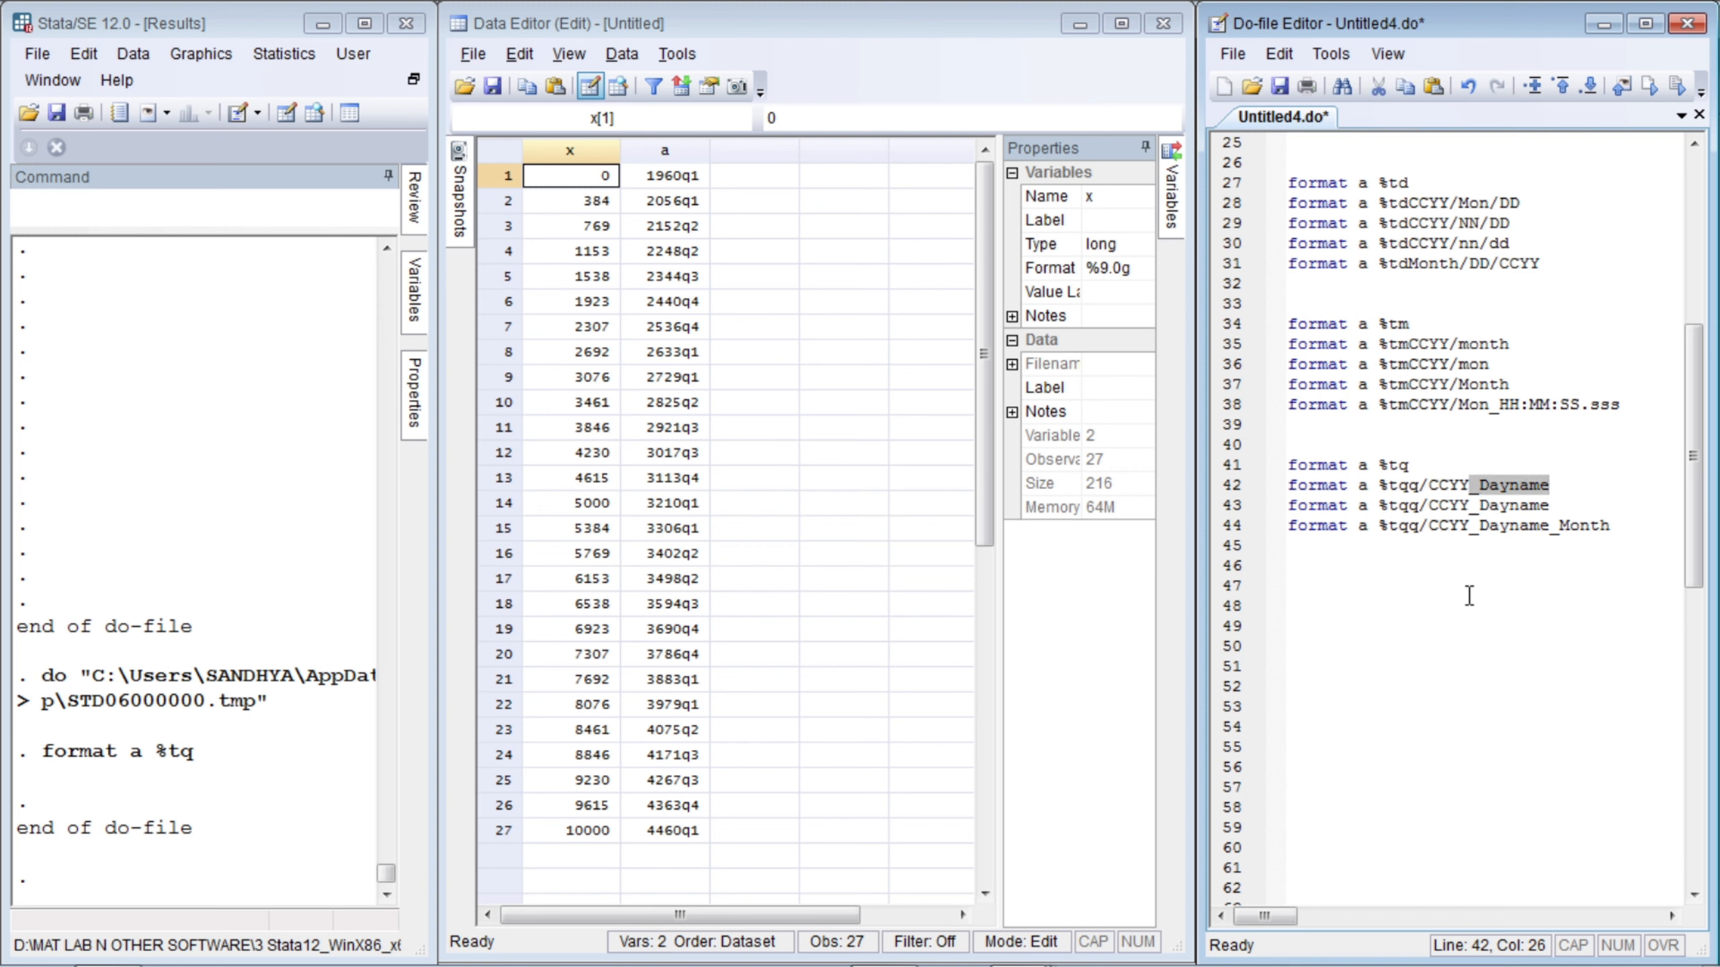
key("Delete")
key("ctrl+d")
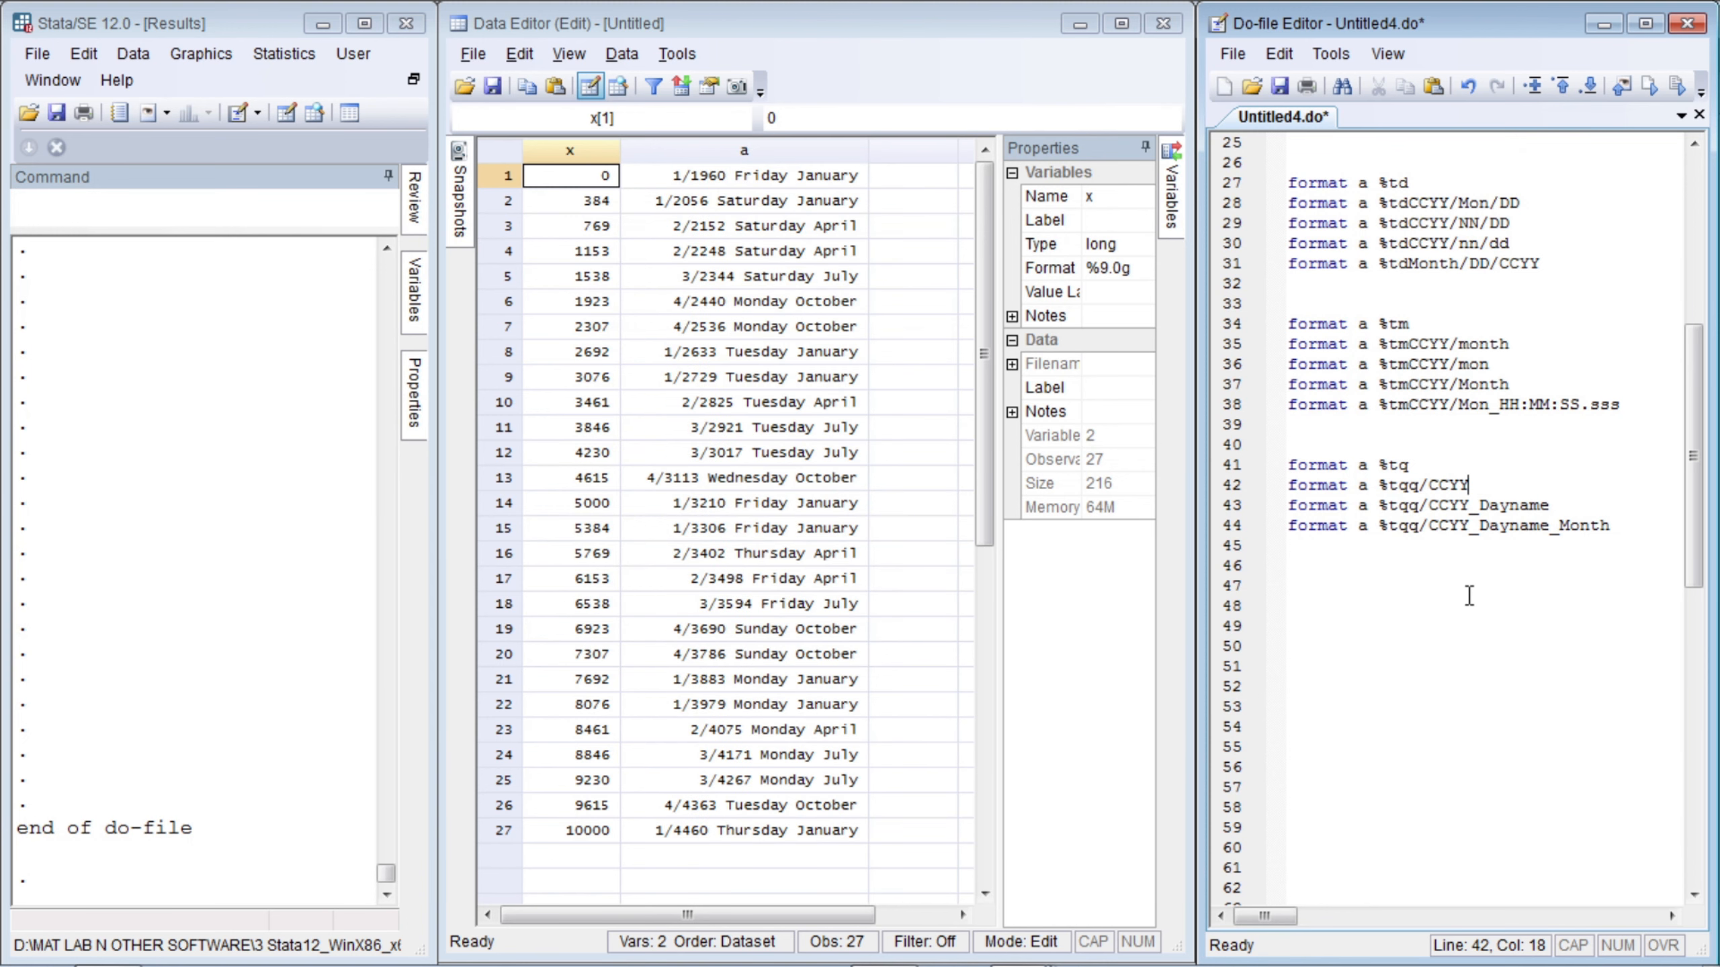
key("shift+Home")
key("ctrl+d")
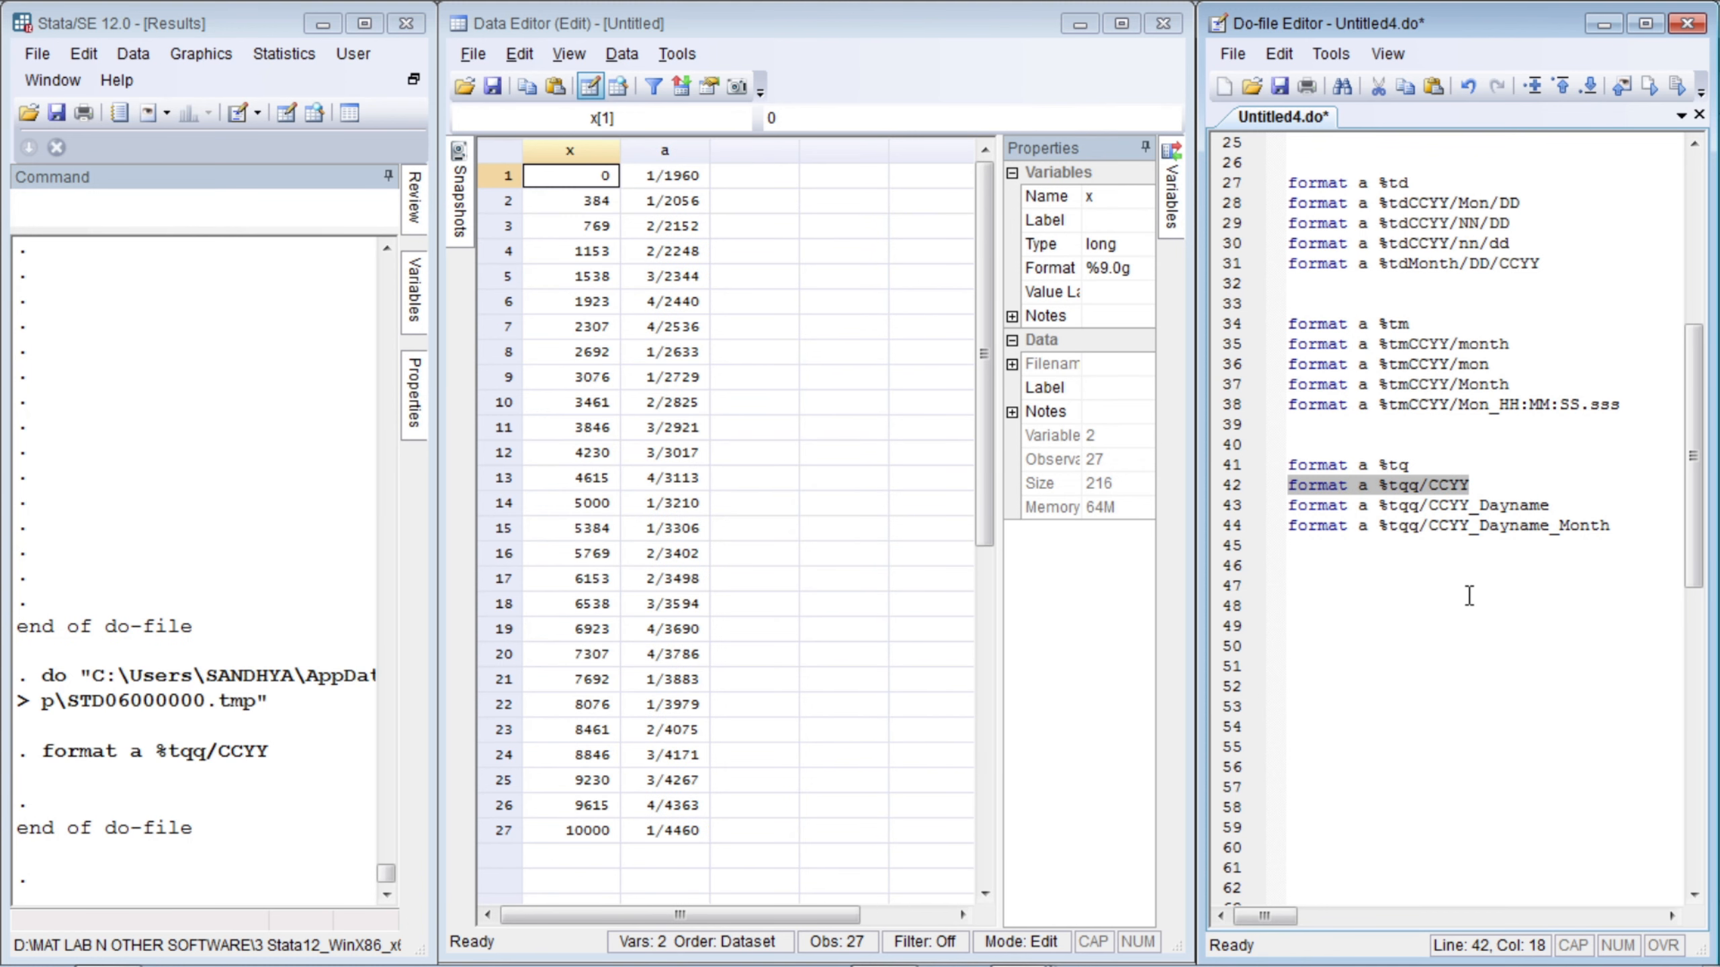
- Run only the format a %tqq/CCYY_Dayname line
key("Home")
key("Down")
key("shift+End")
key("ctrl+d")
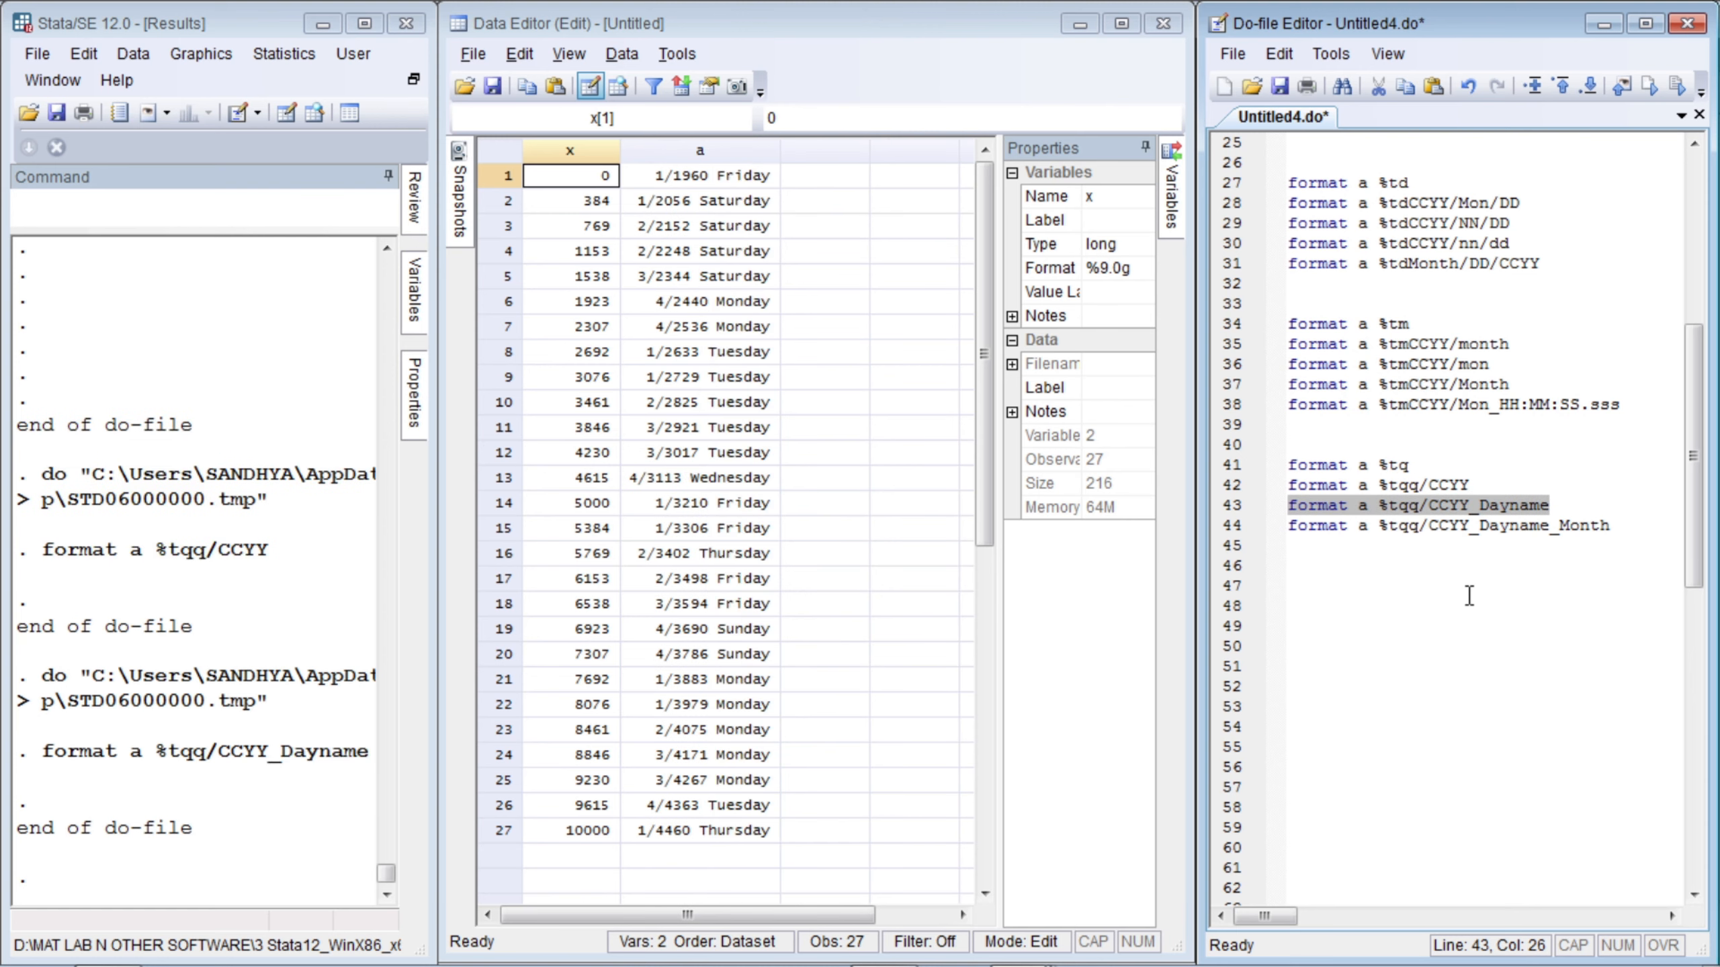
- Run only the format a %tqq/CCYY_Dayname_Month line
key("Home")
key("Down")
key("shift+End")
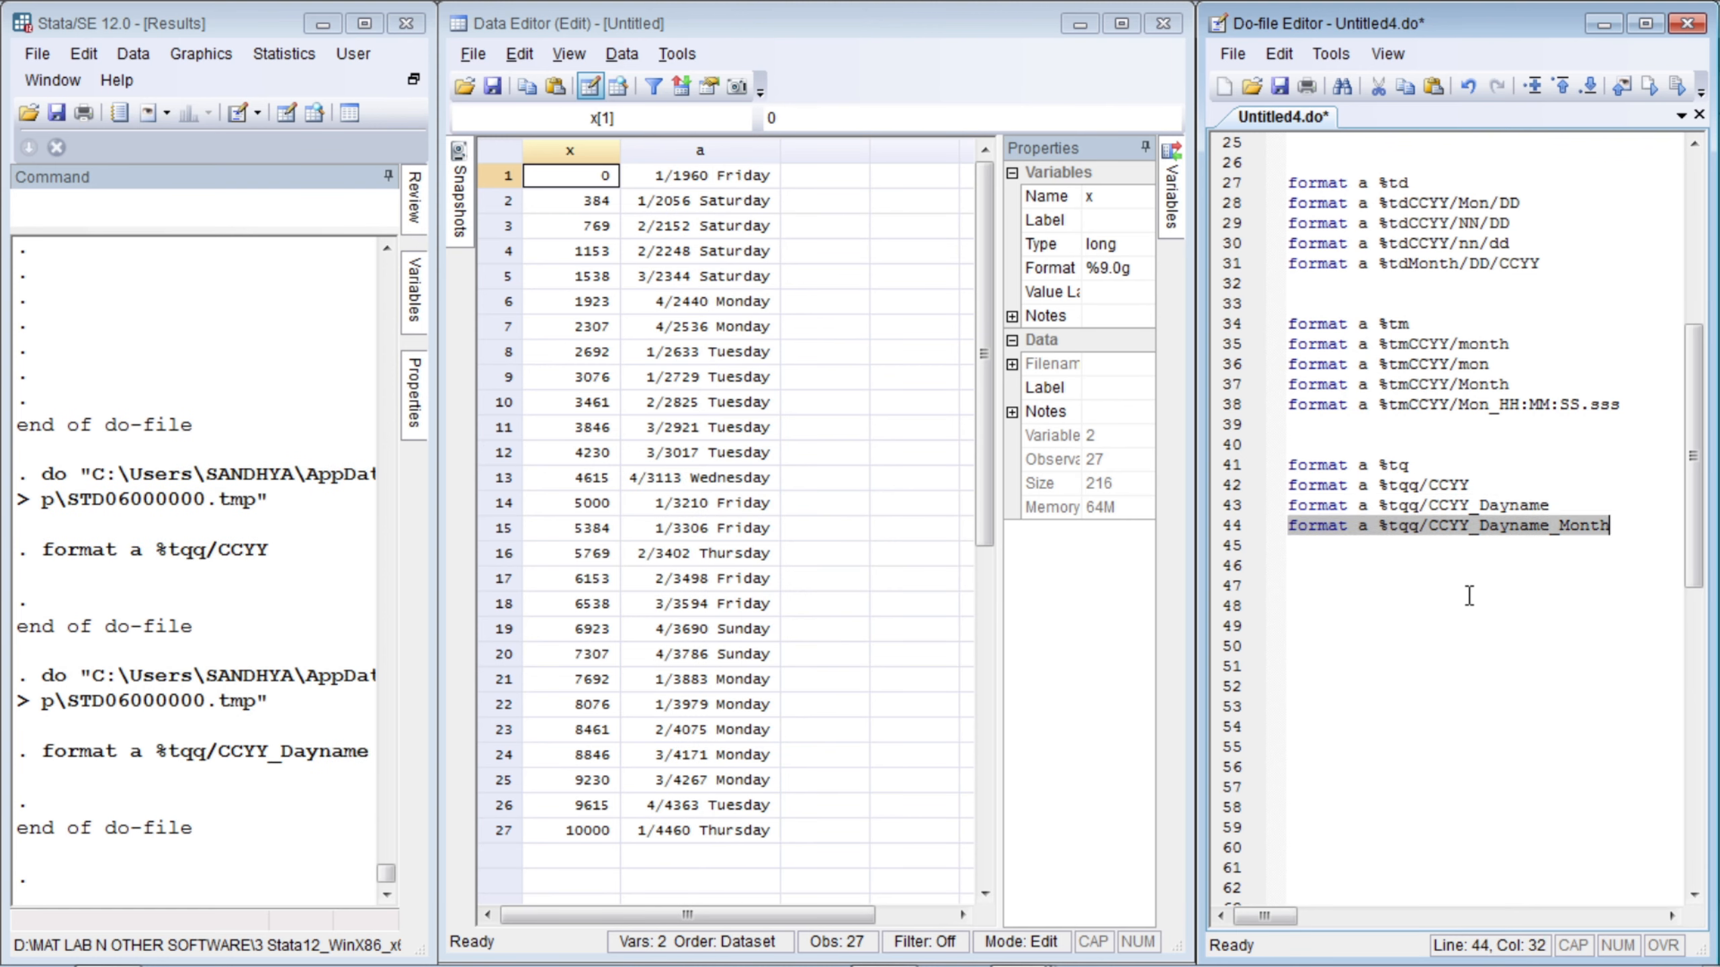
key("ctrl+d")
key("Down")
key("Down")
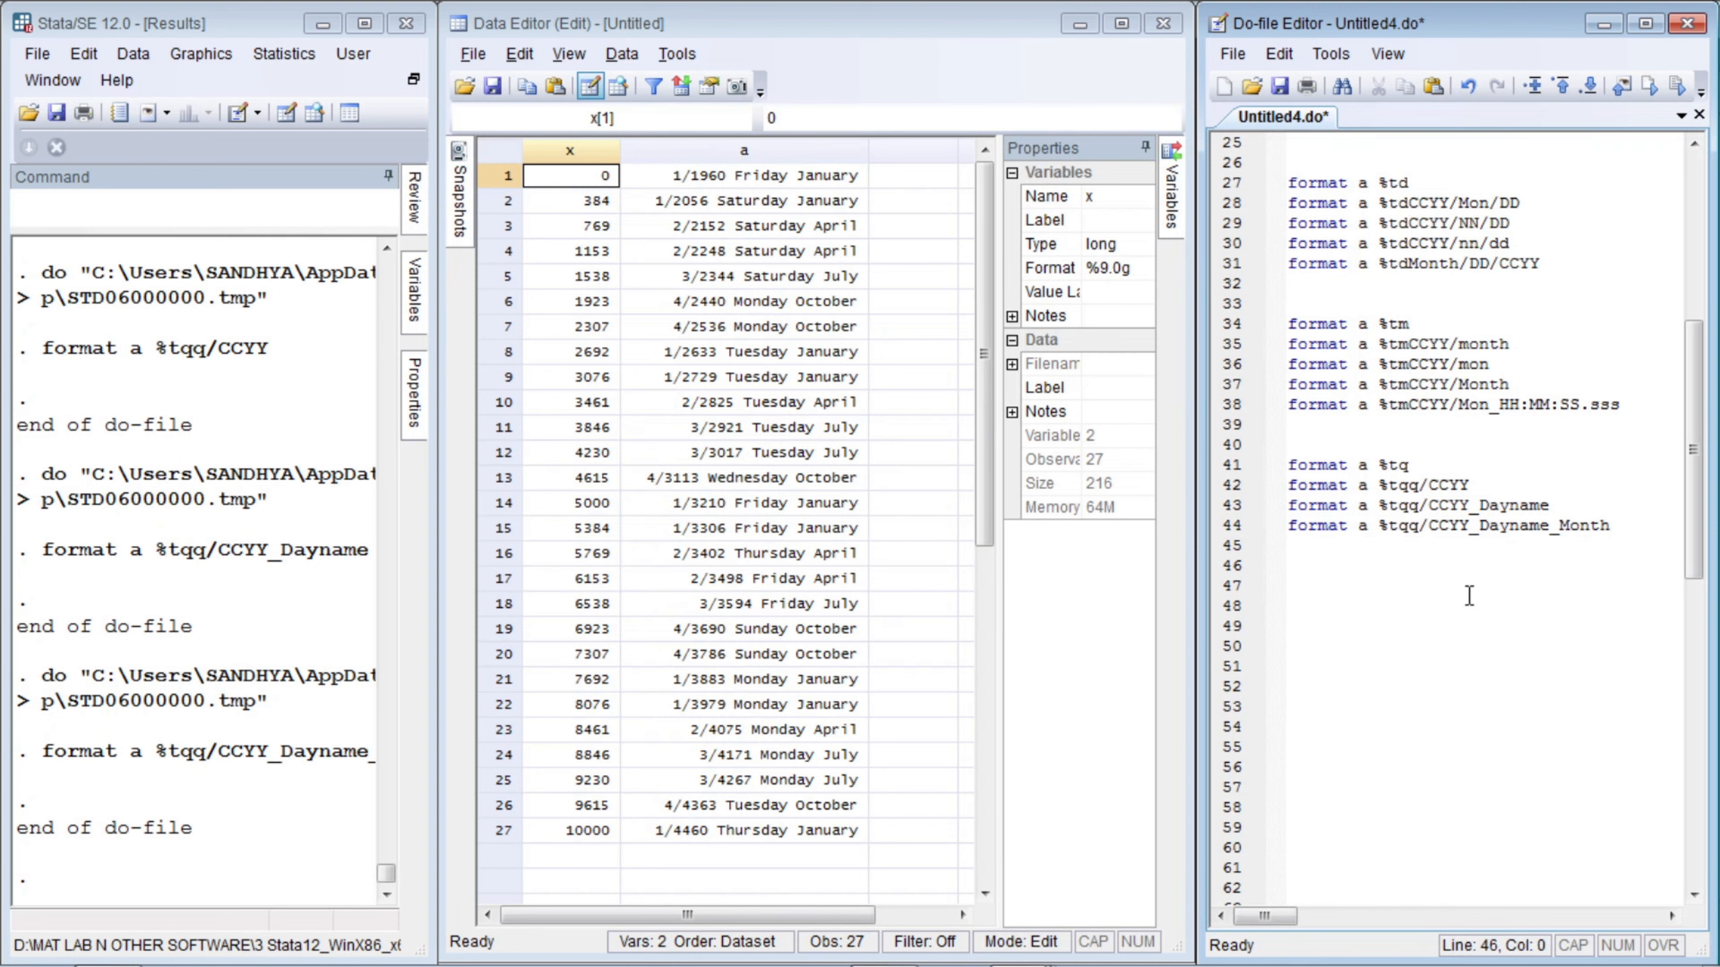
- Copy the format a %tq line to line 47, below the %tq group
key("Up")
key("Up")
key("Up")
key("Up")
key("Up")
key("shift+End")
key("ctrl+c")
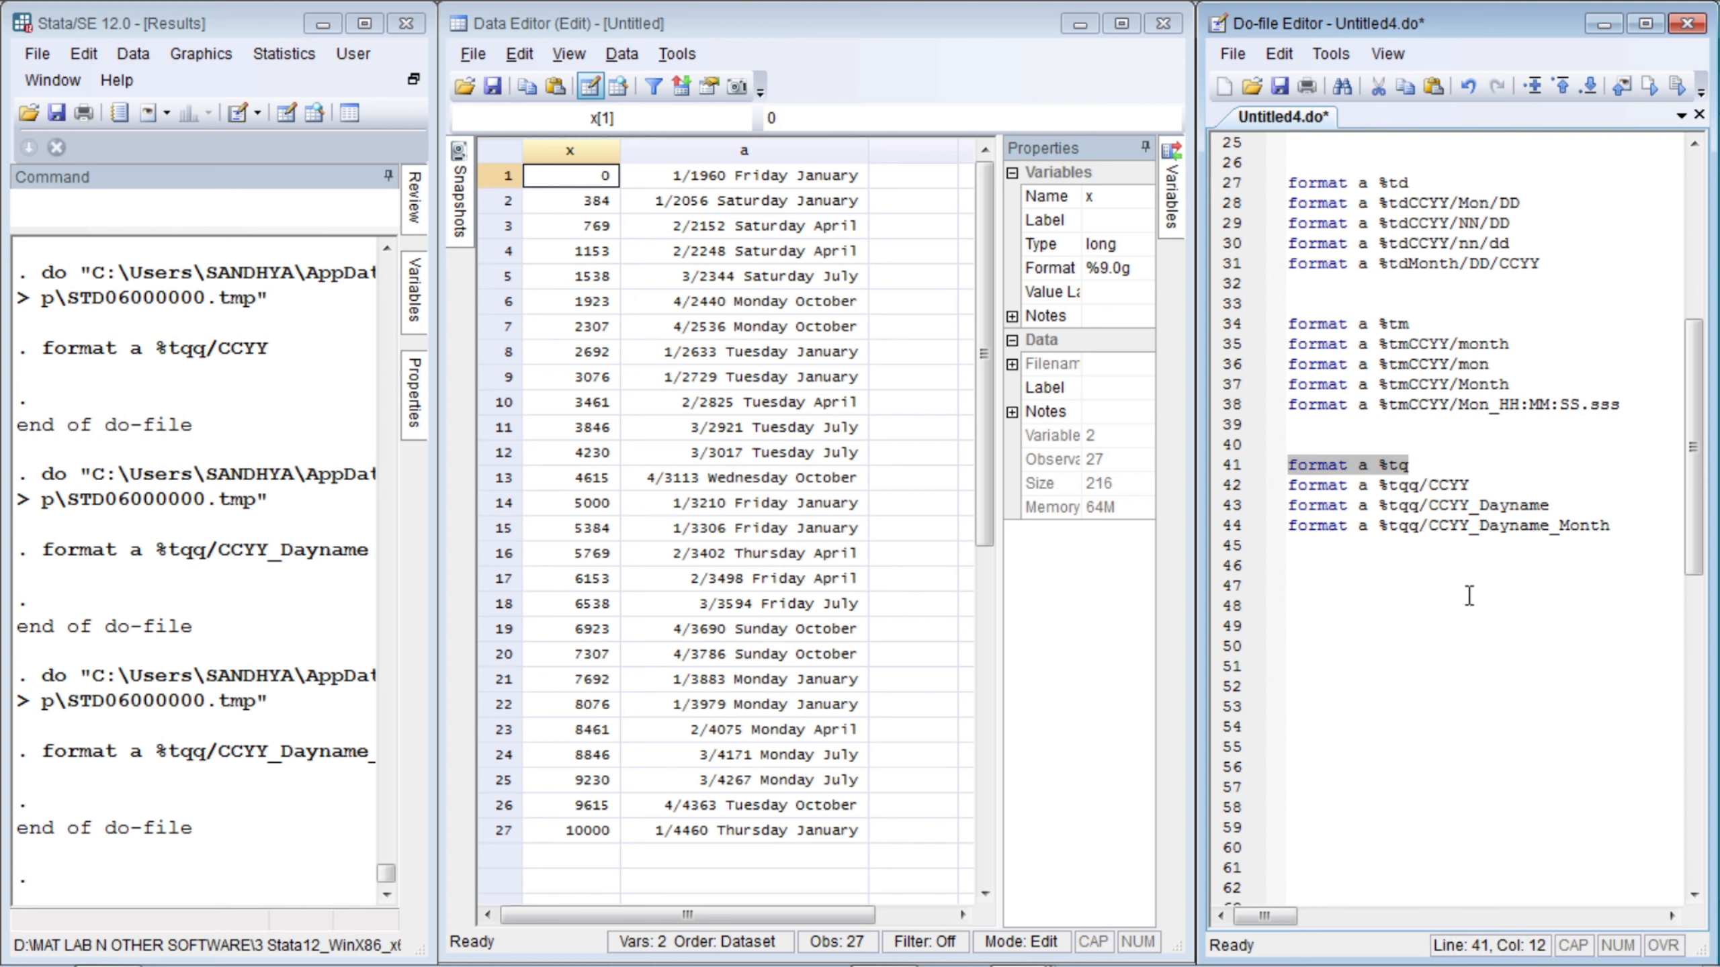
key("Home")
key("Down")
key("Down")
key("Down")
key("Down")
key("Down")
key("Down")
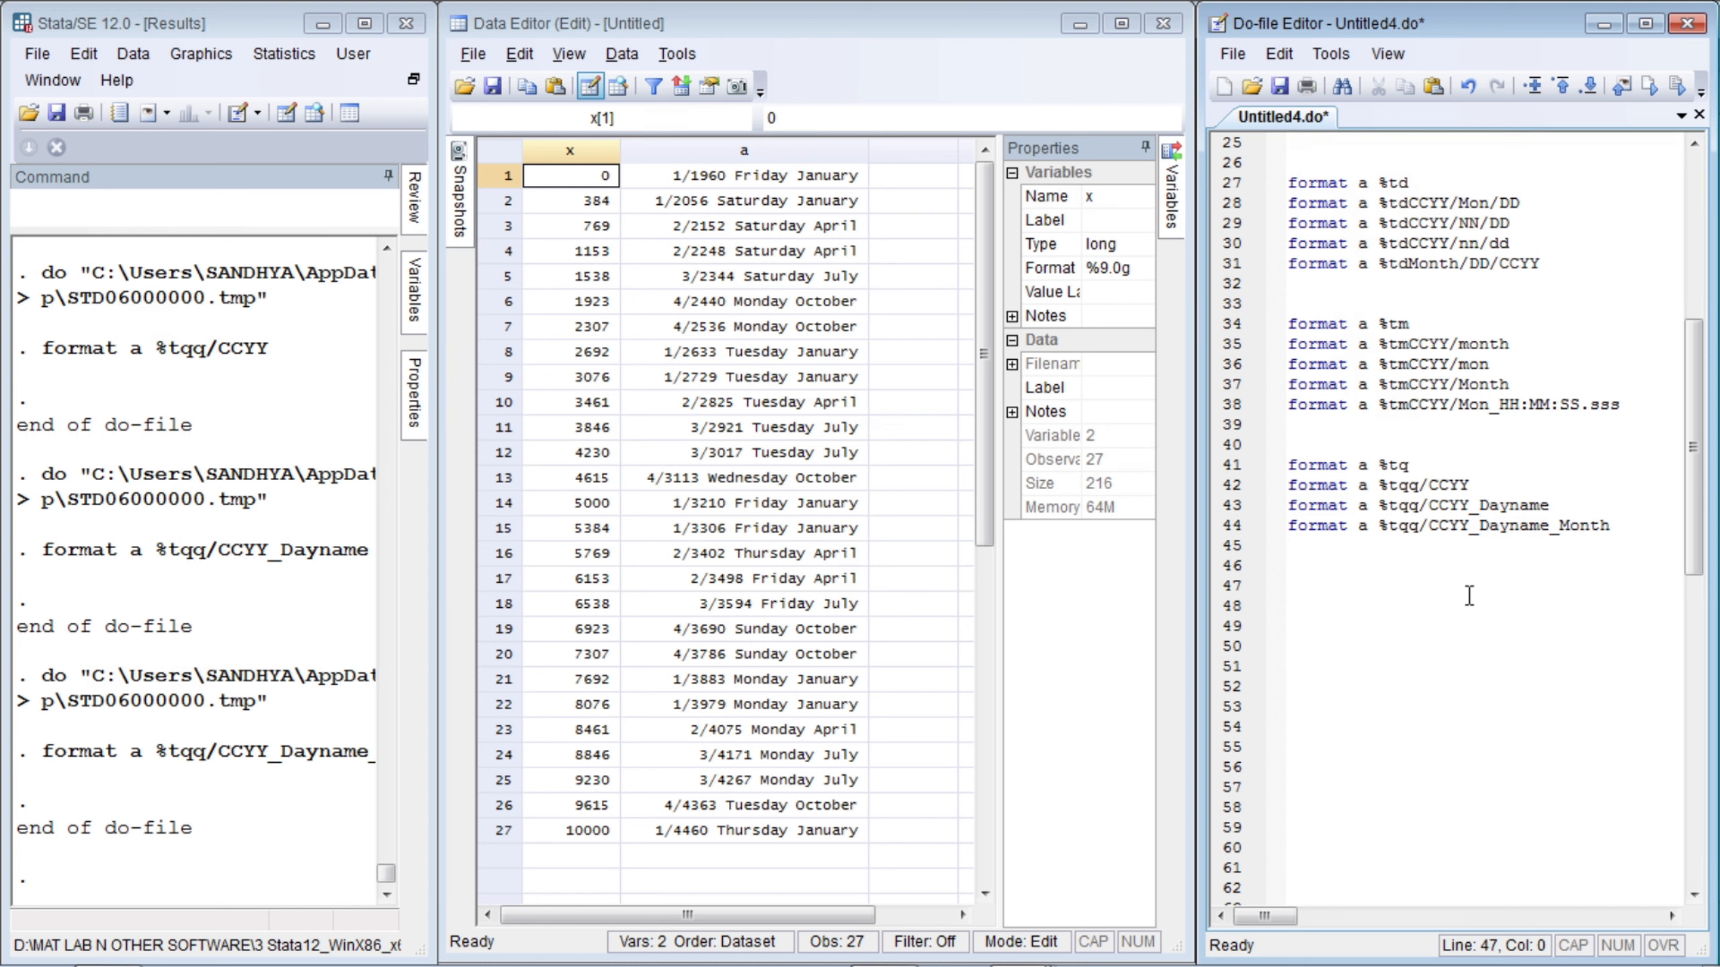
key("ctrl+v")
- Change the copied line's format to %tw and run the whole do-file
key("Left")
key("Left")
key("Left")
key("shift+Right")
key("Right")
key("Right")
key("Right")
key("Right")
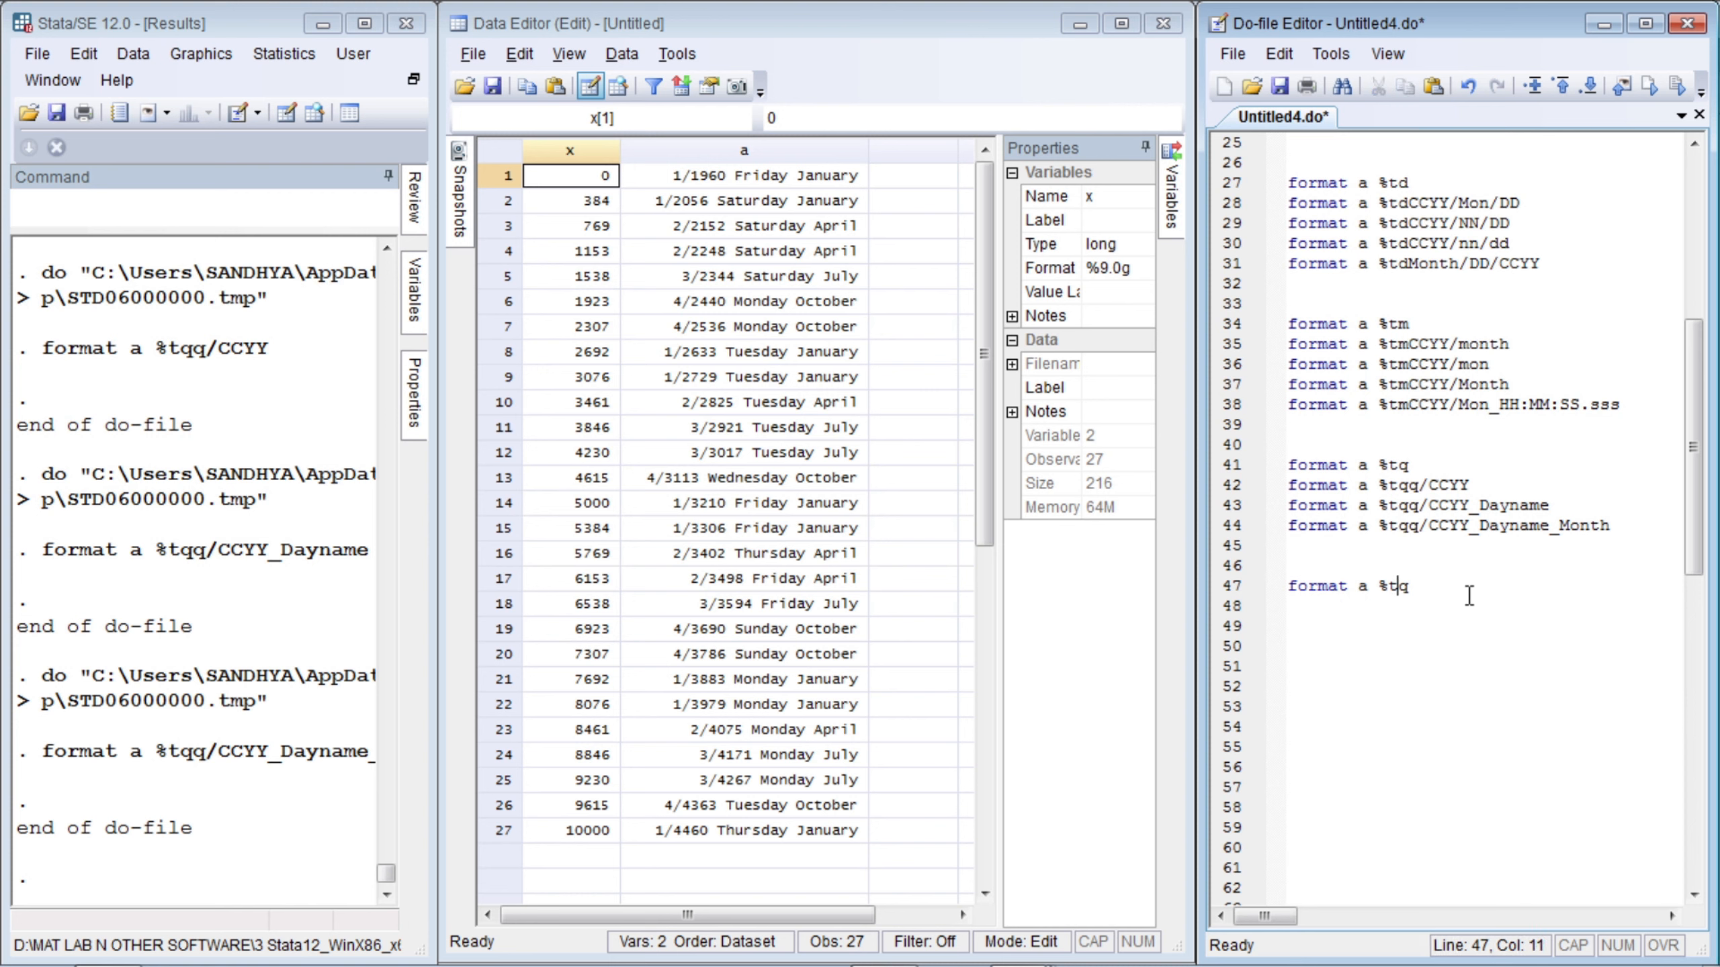
key("shift+Right")
type("w")
key("Right")
key("Right")
key("Down")
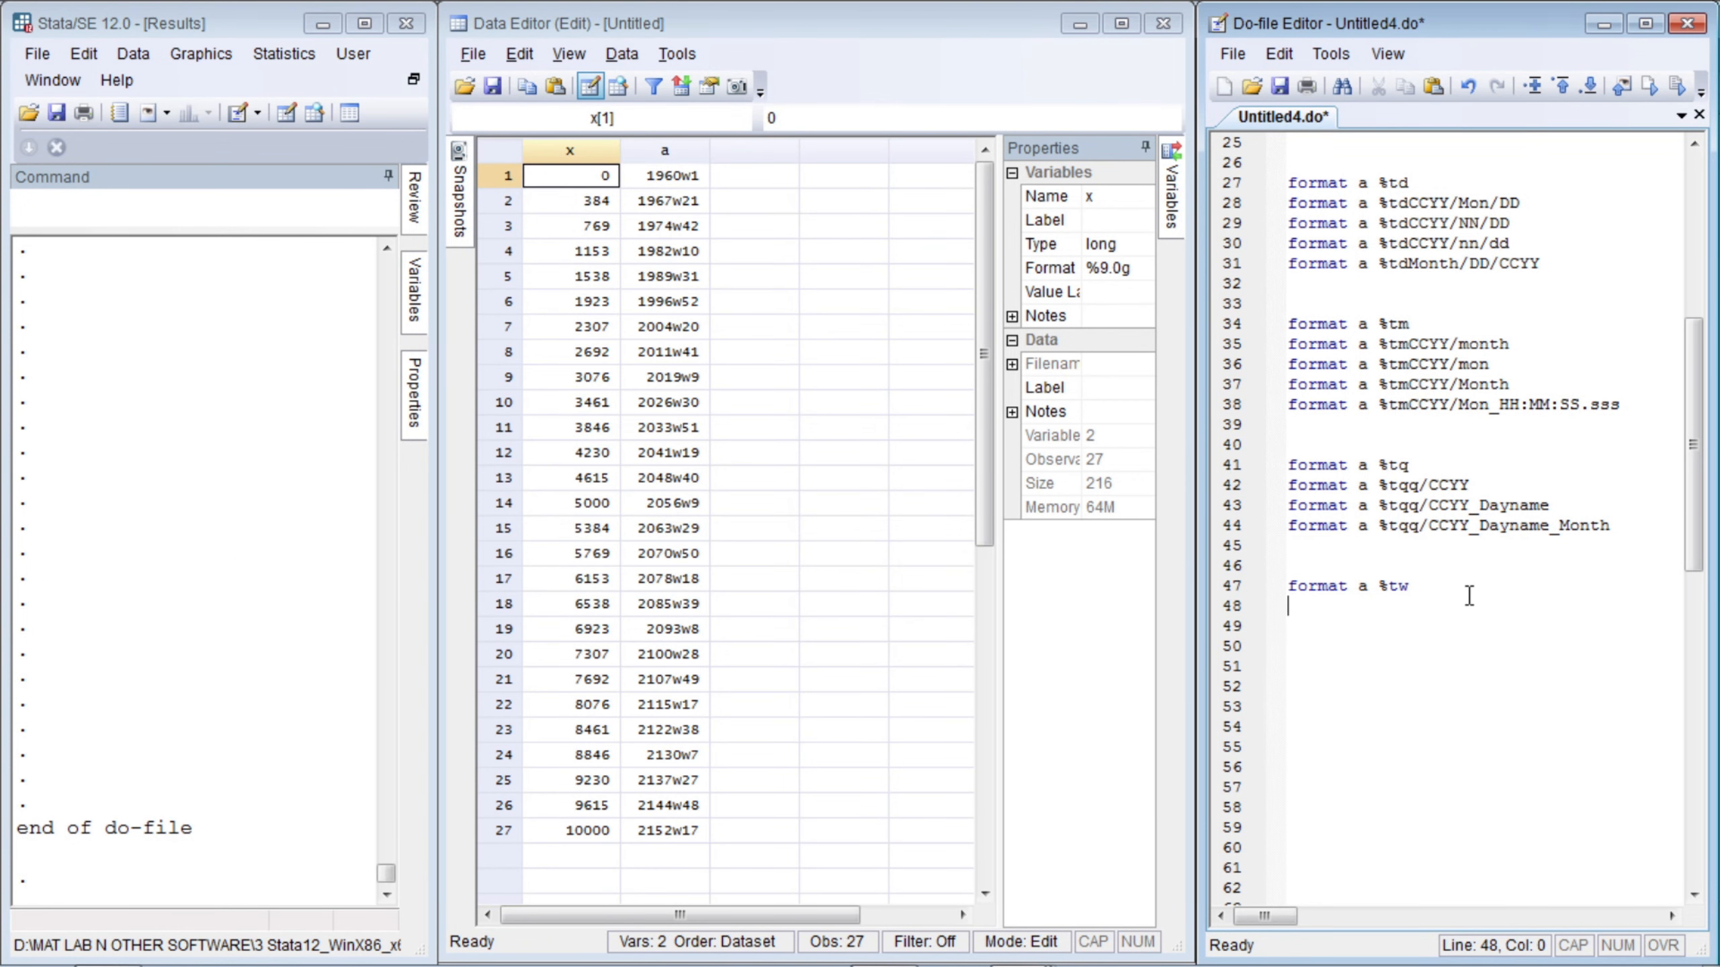
- Duplicate the format a %tw line below itself, extend the copy to %twWW/Month/DD/CCYY, and run the whole do-file
key("Up")
key("shift+End")
key("ctrl+c")
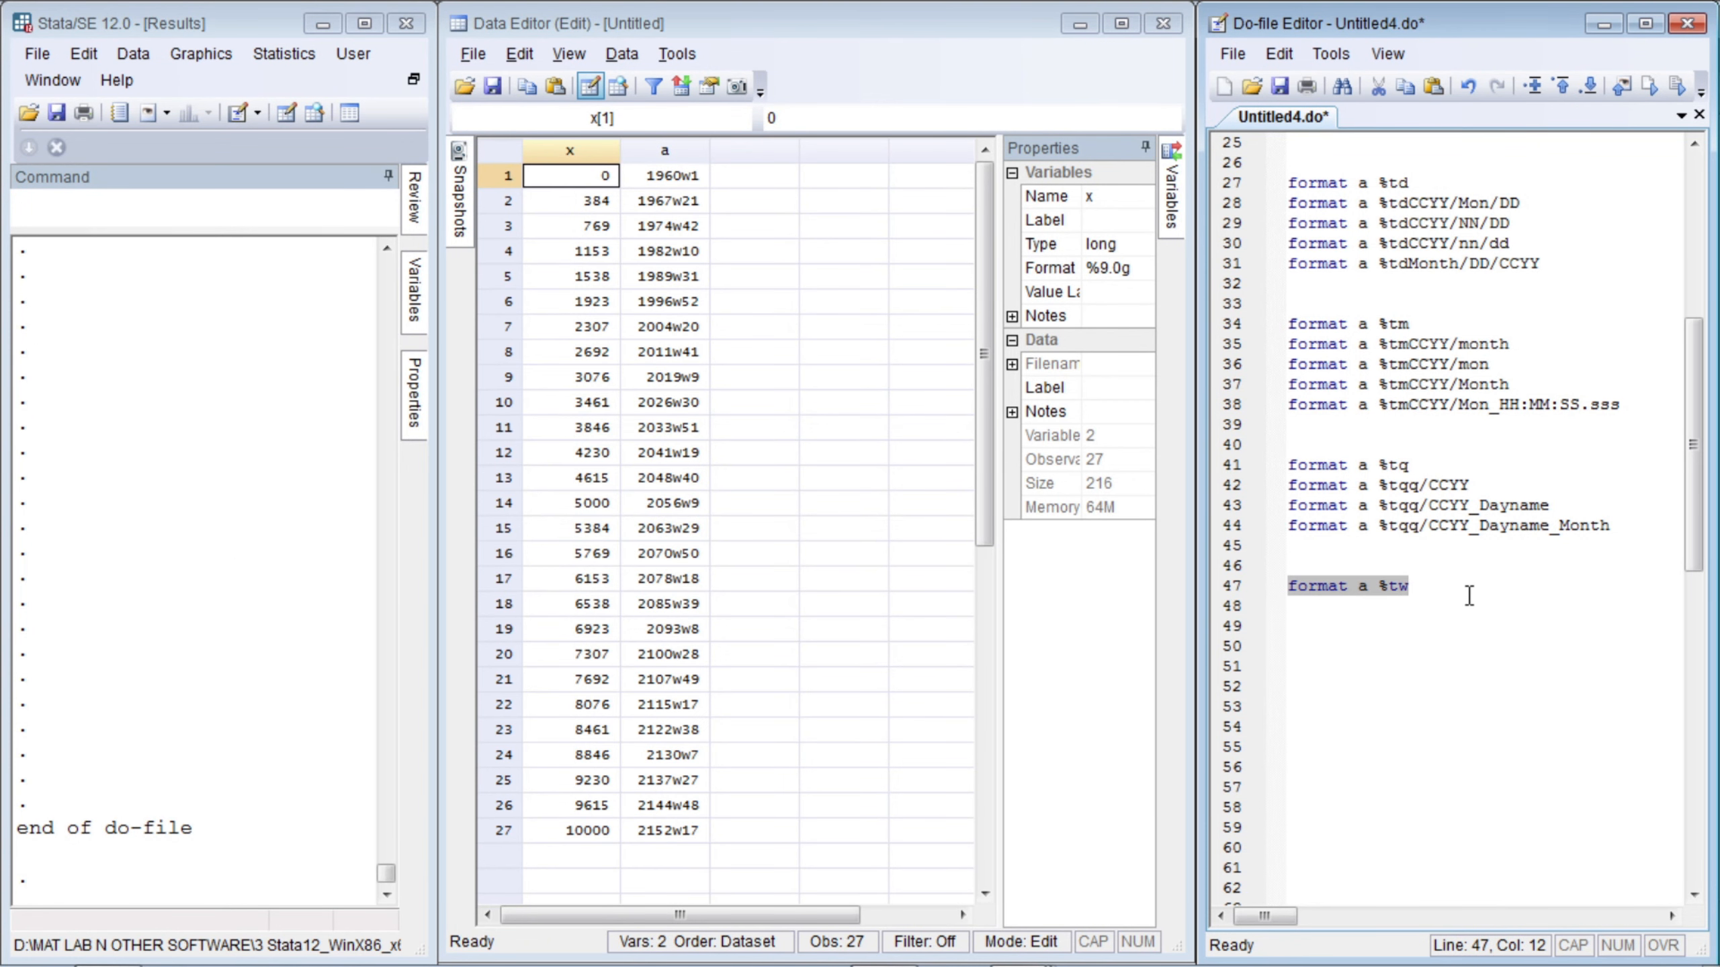
key("Down")
key("ctrl+v")
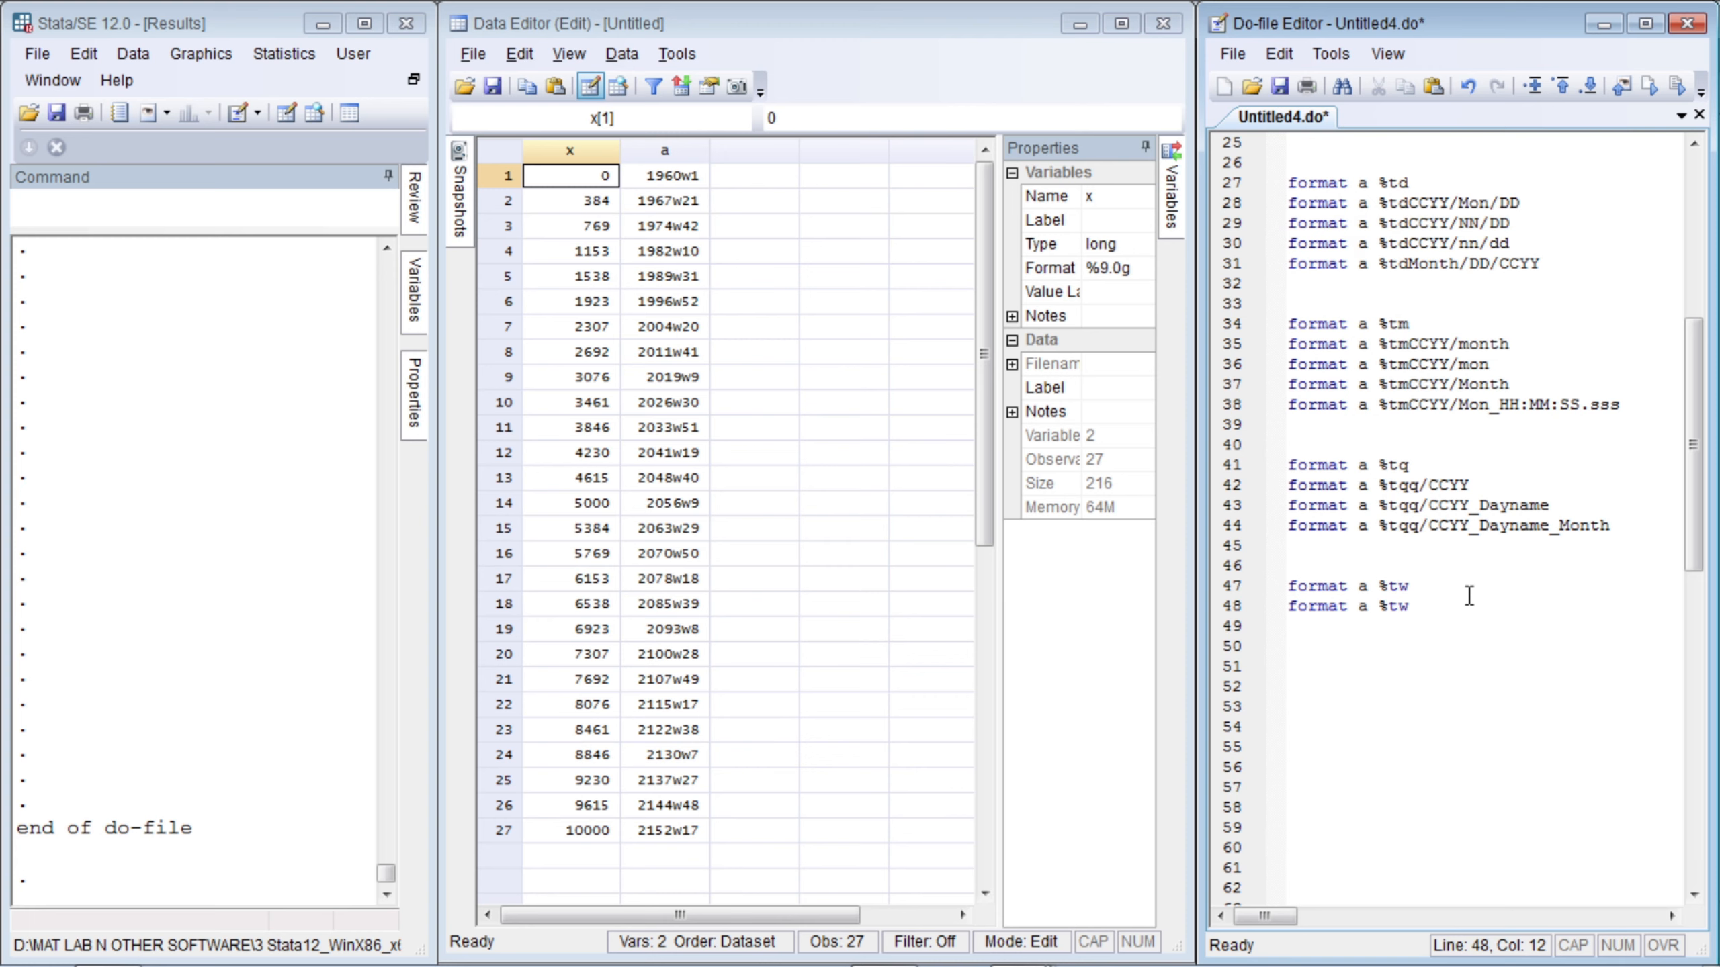
type("WW")
type("/Month/DD/CCYY")
key("ctrl+d")
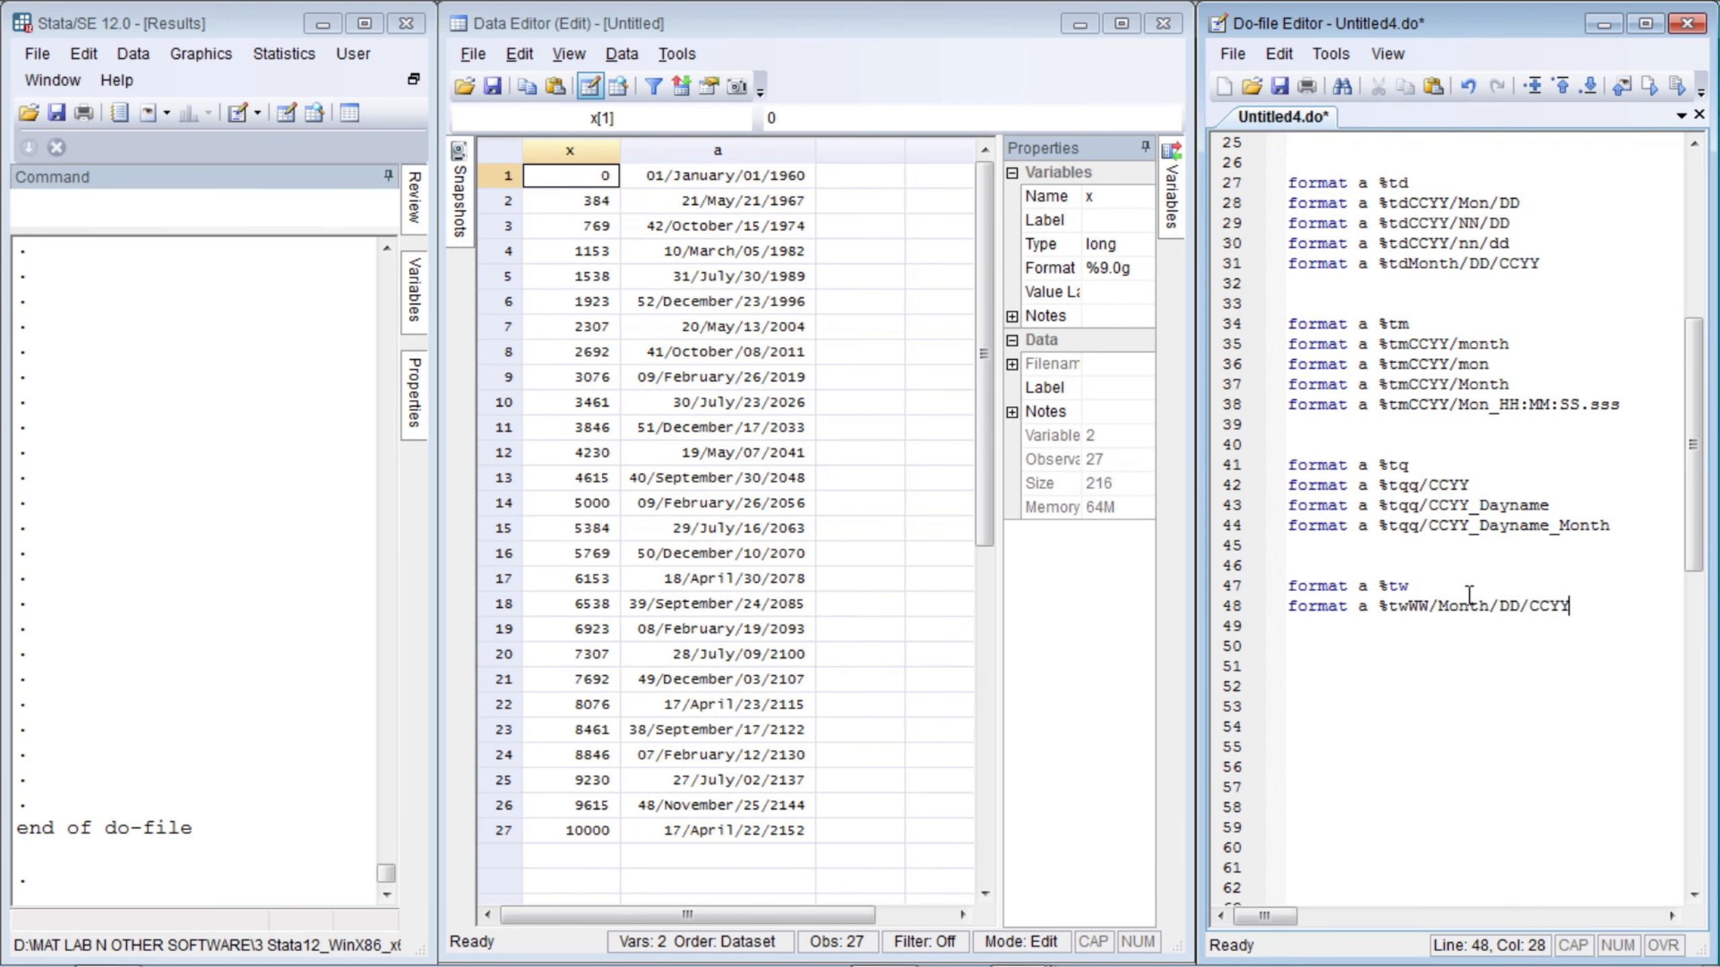
- Replace the slash after WW with an underscore in the %twWW/Month/DD/CCYY line and run the whole do-file
key("Left")
key("Left")
key("Left")
key("Left")
key("Left")
key("Left")
key("Left")
key("Left")
key("Left")
key("Left")
key("Left")
key("Left")
key("Left")
key("Left")
key("Left")
key("Left")
key("Left")
key("Right")
key("shift+Right")
key("shift+Right")
key("Right")
key("shift+Right")
type("_")
key("End")
key("Return")
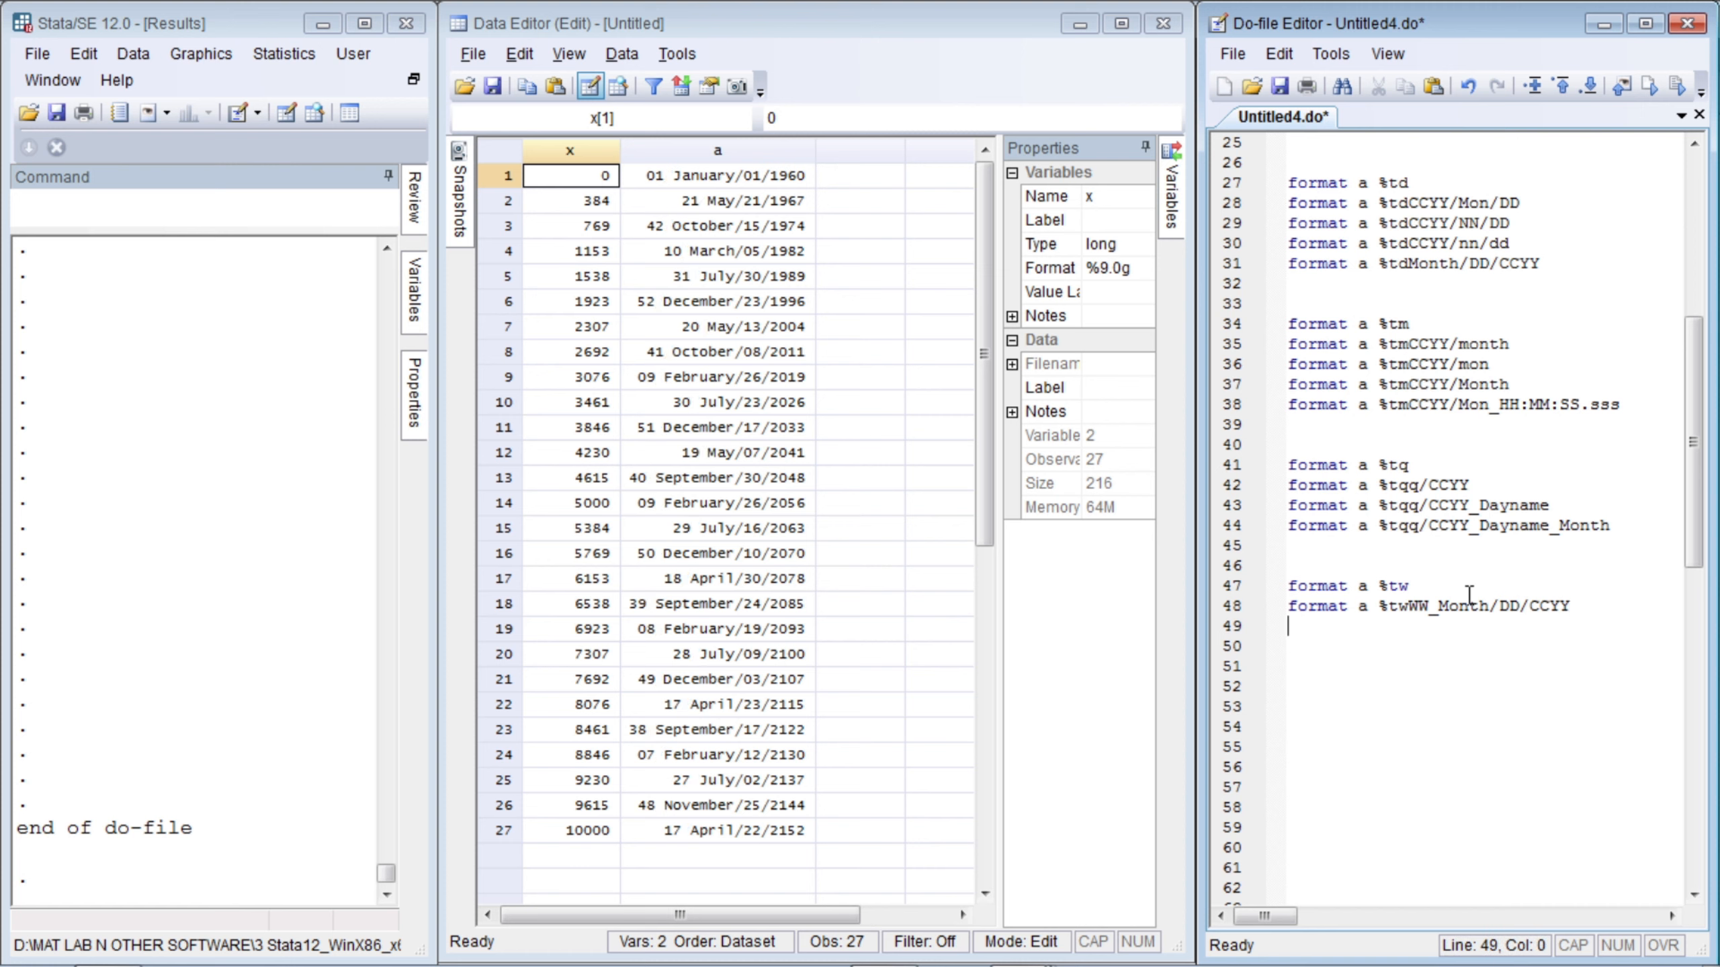
key("Left")
key("Left")
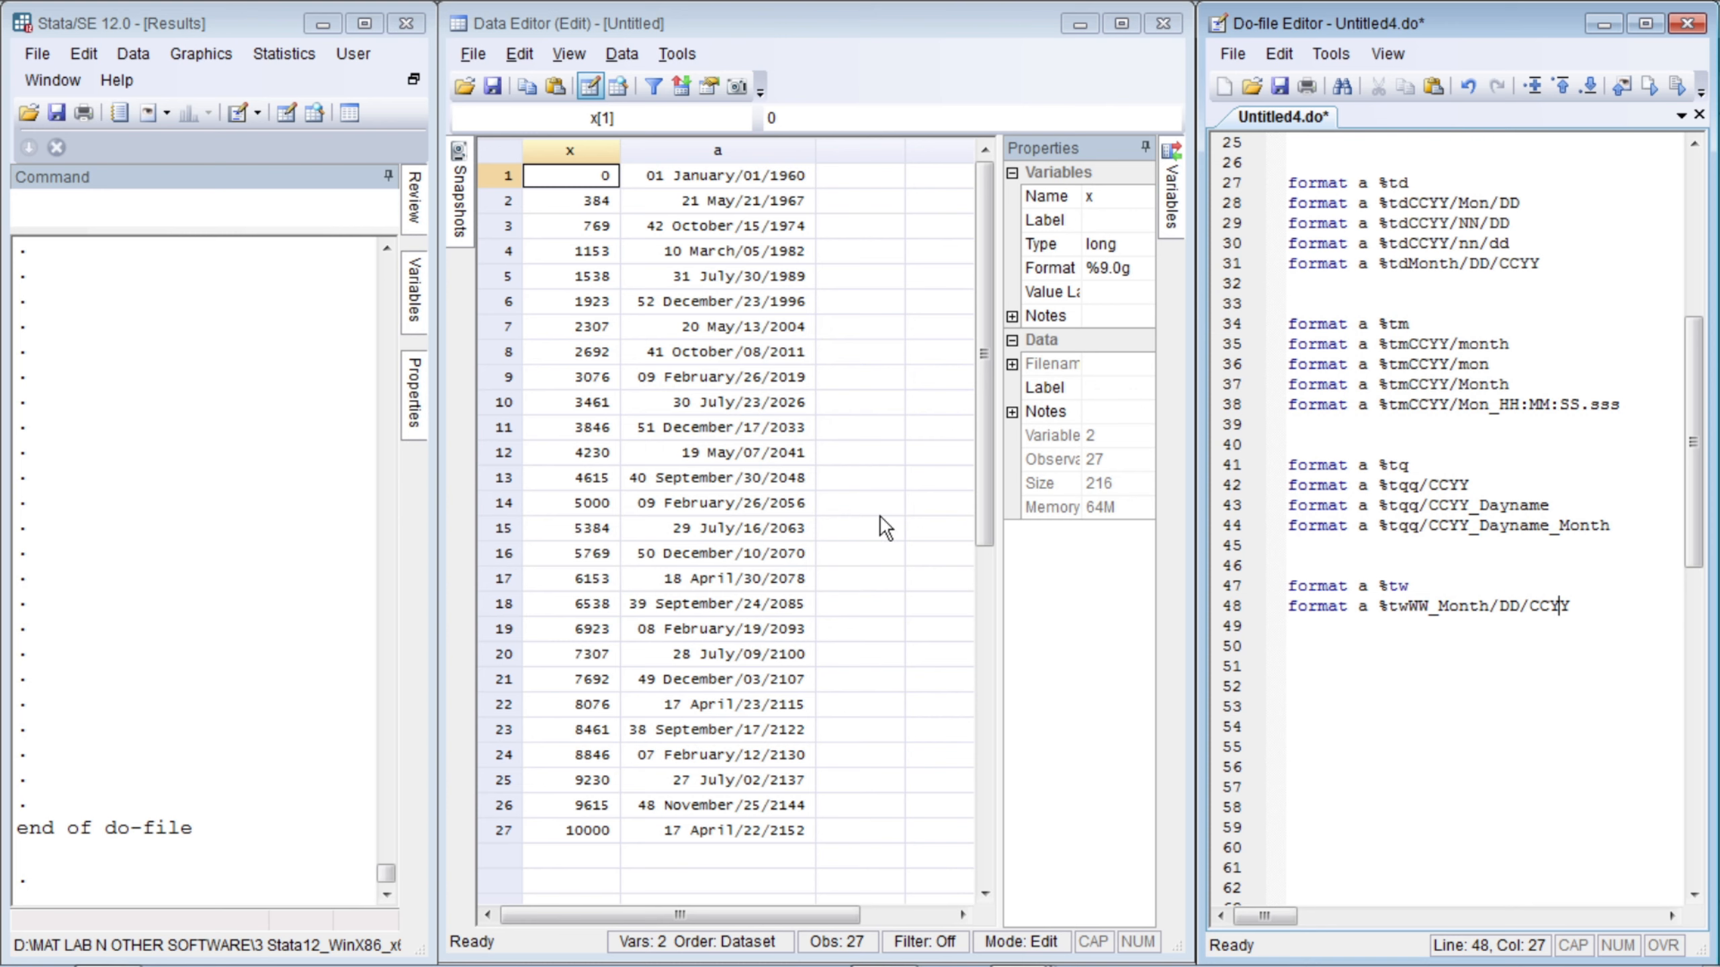
- Try the lowercase week code ww in the %twWW_Month/DD/CCYY line, run the do-file, and restore WW with another run
left_click_drag(1407, 613, 1425, 614)
type("ww")
left_click_drag(1425, 613, 1408, 614)
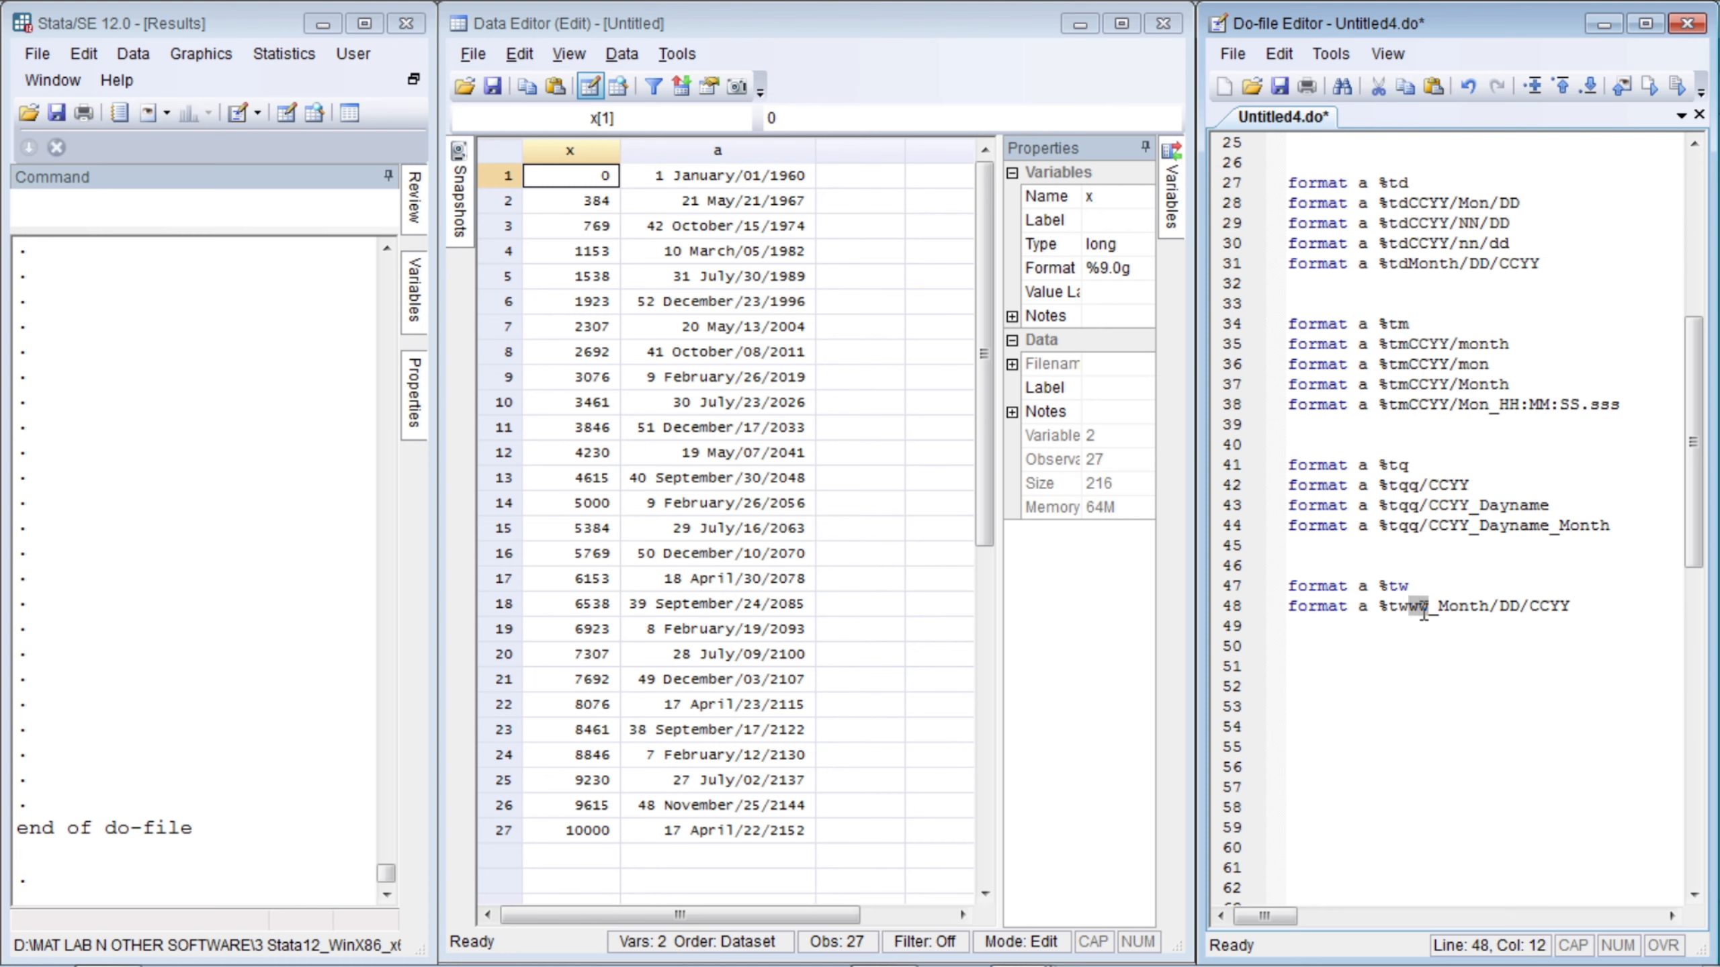
type("WW")
key("ctrl+d")
key("Down")
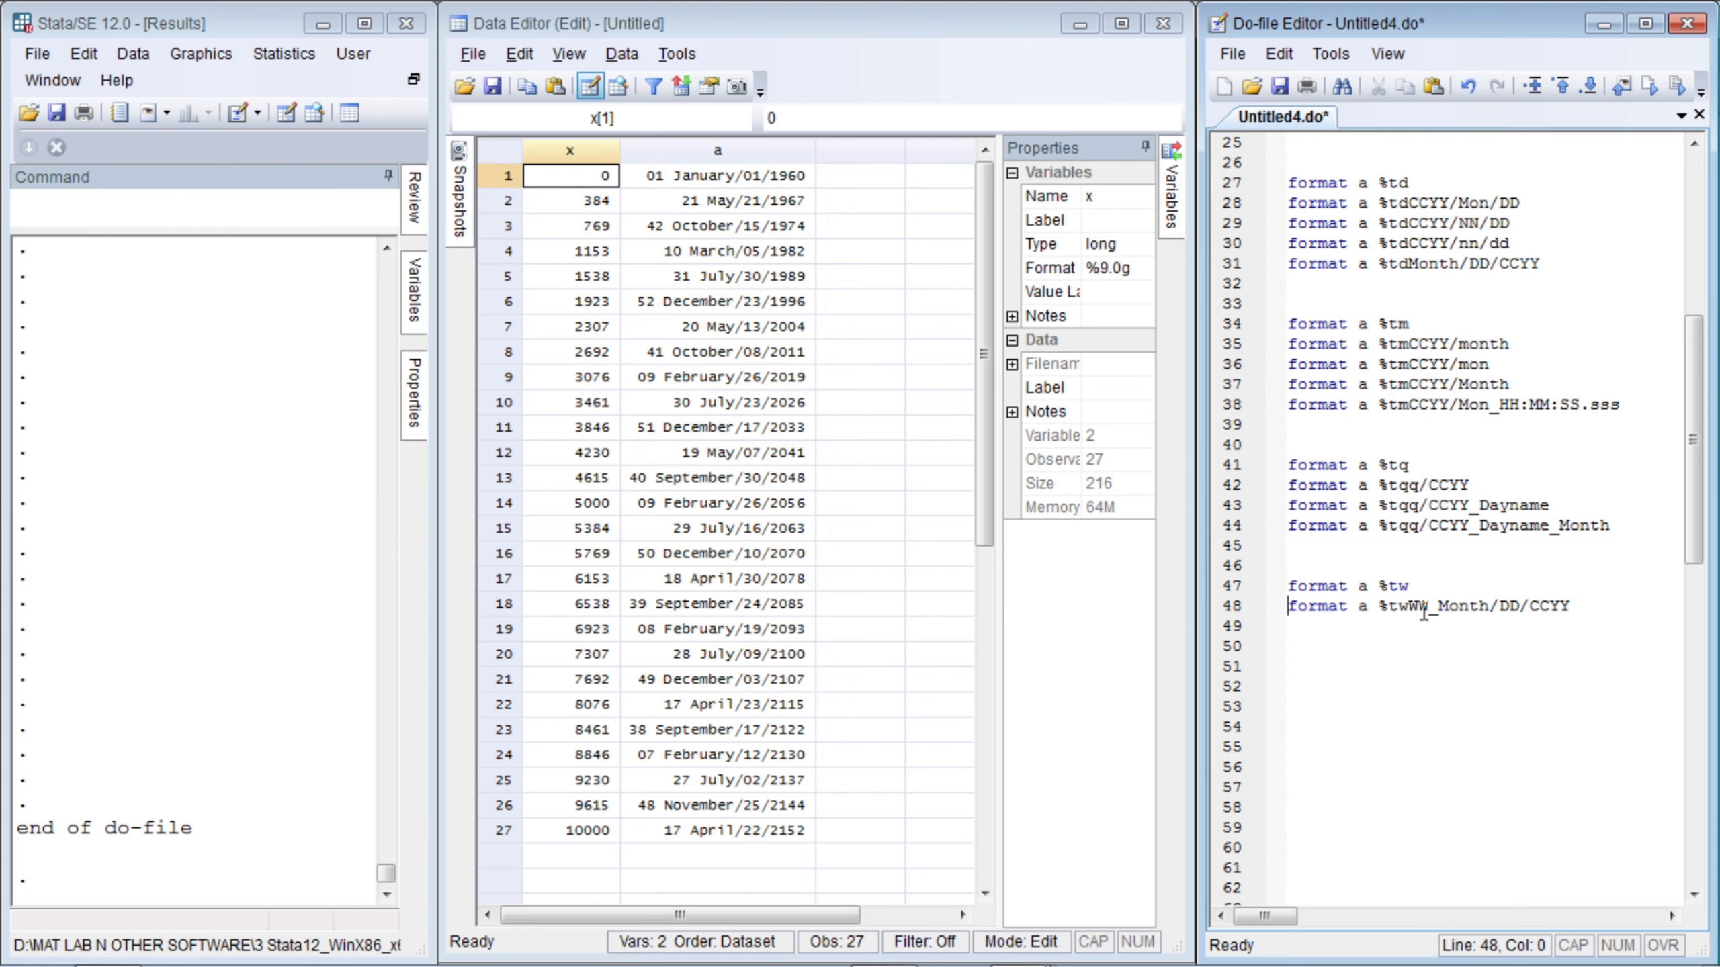
- Duplicate the format a %tw line directly below itself
key("Up")
key("shift+End")
key("ctrl+c")
key("End")
key("Return")
key("ctrl+v")
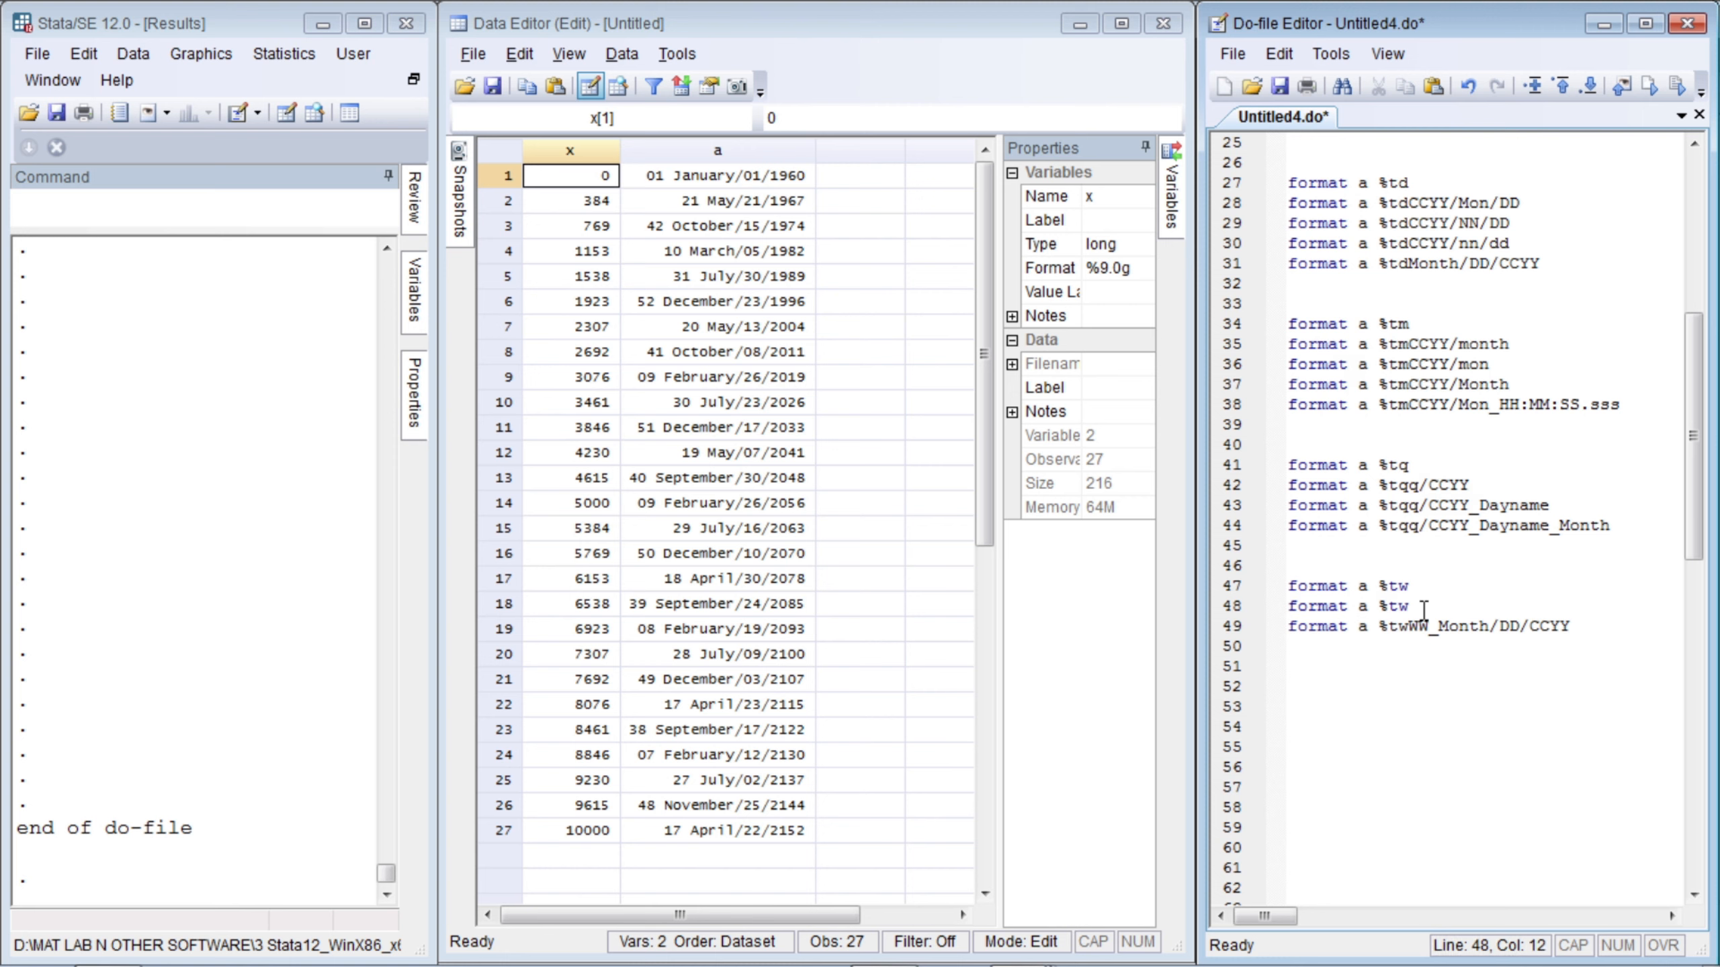
- Append WW CCYY to the duplicated %tw line and run only that line
type("WW CCYY")
key("shift+Home")
key("ctrl+d")
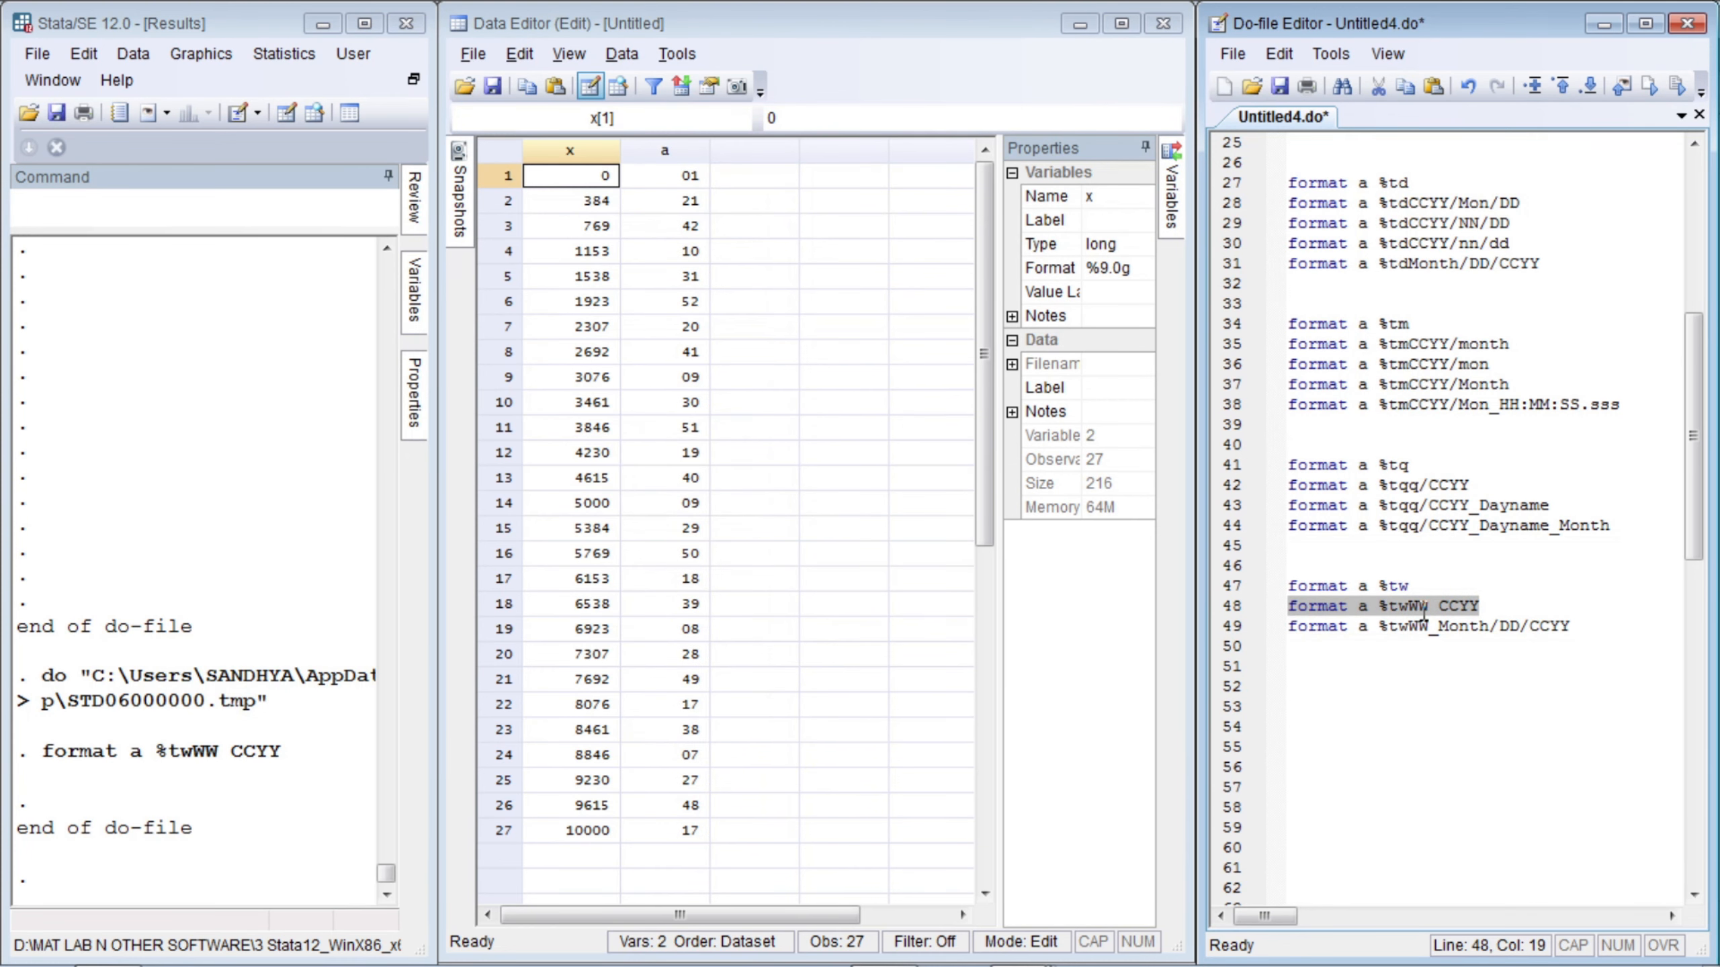
key("Home")
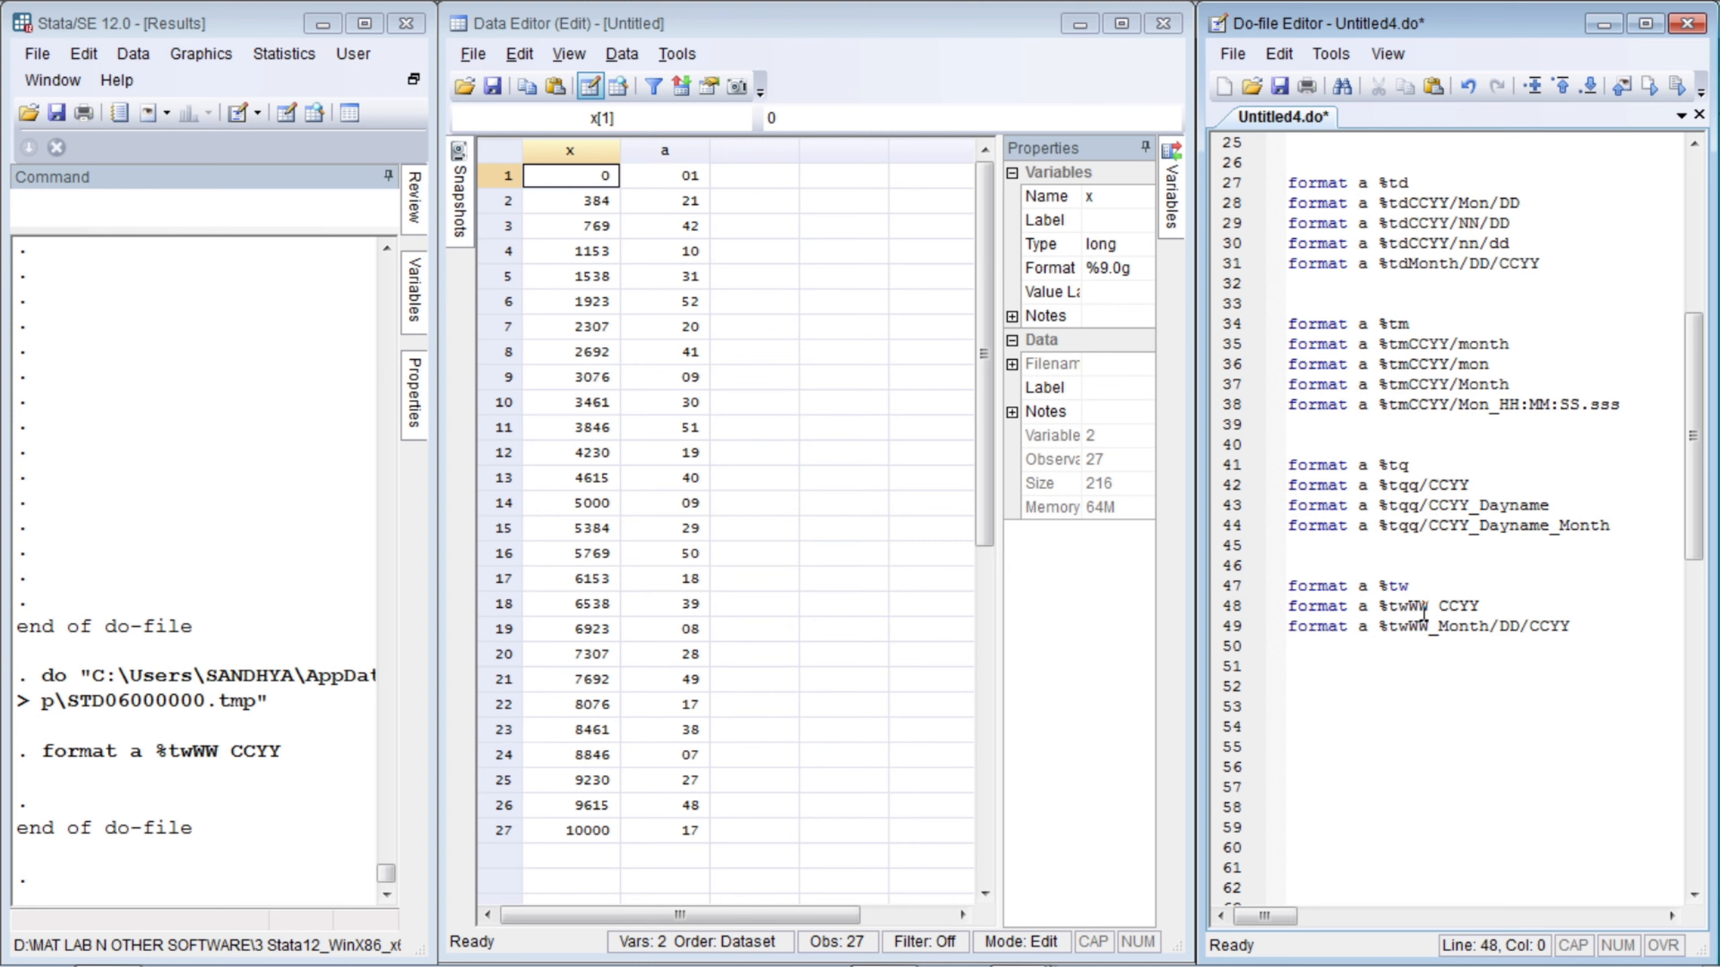
- Replace the space between WW and CCYY with an underscore and run only the format a %twWW_CCYY line
key("Right")
key("Right")
key("Right")
key("Right")
key("Right")
key("Right")
key("Right")
key("Right")
key("Right")
key("Right")
key("Right")
key("Right")
key("Right")
key("Right")
key("Right")
key("shift+Left")
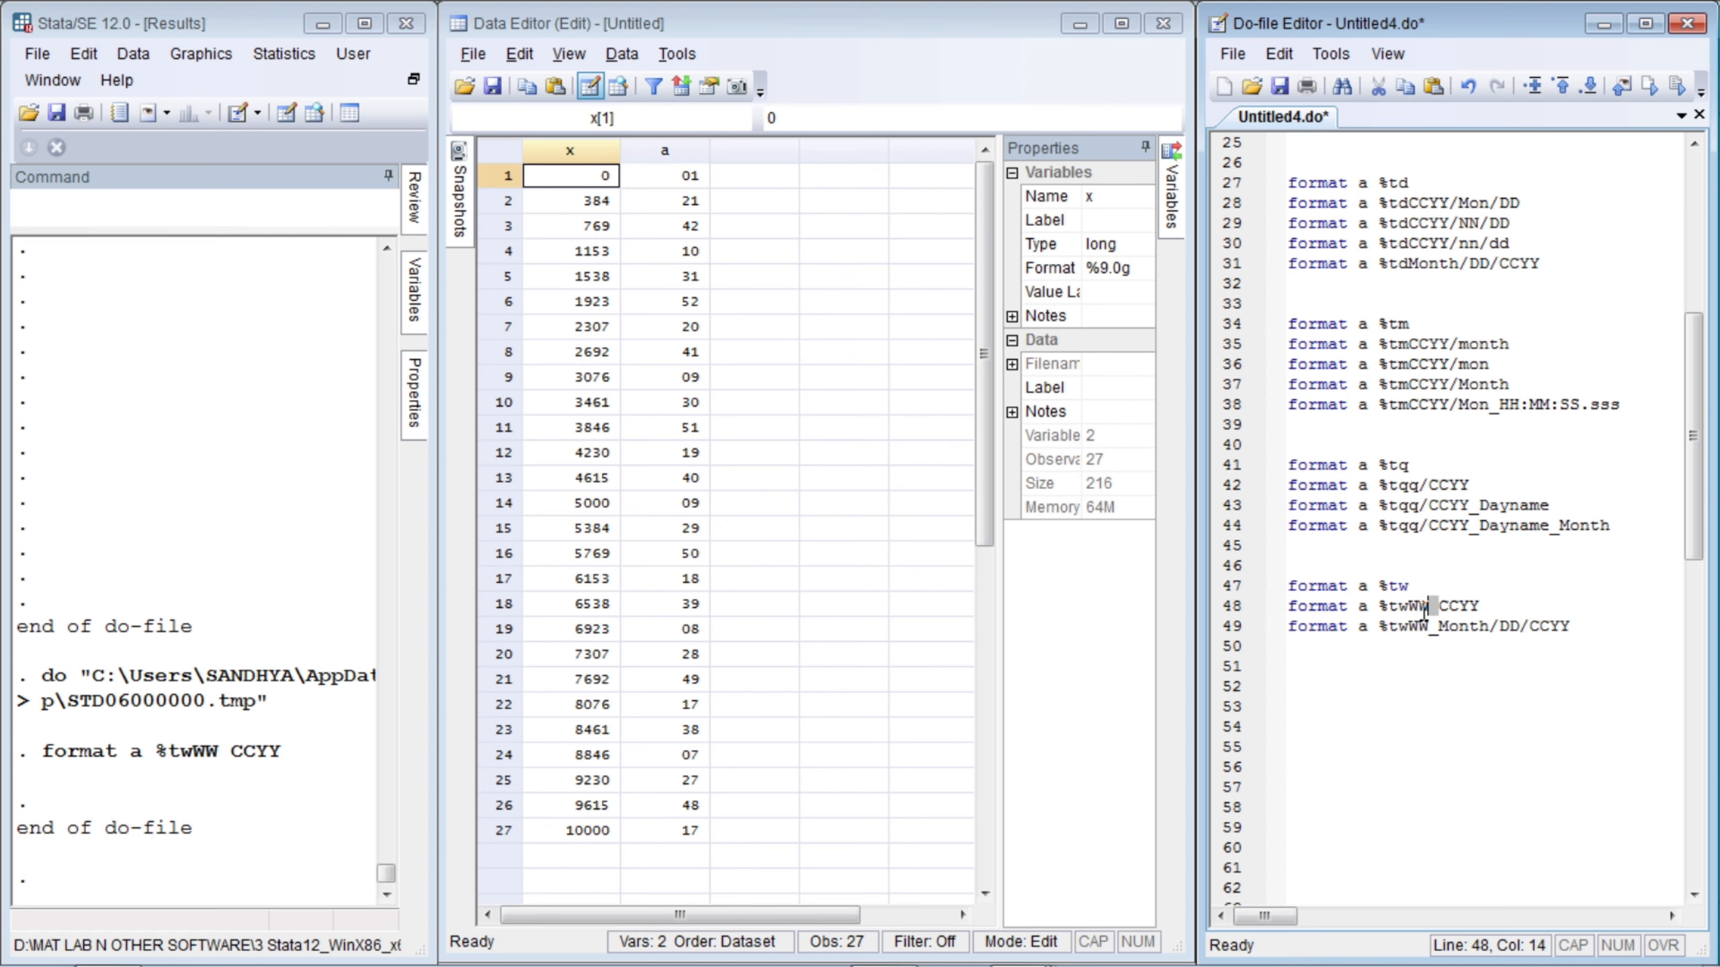
key("Delete")
type("_")
key("End")
key("Home")
key("shift+End")
key("ctrl+d")
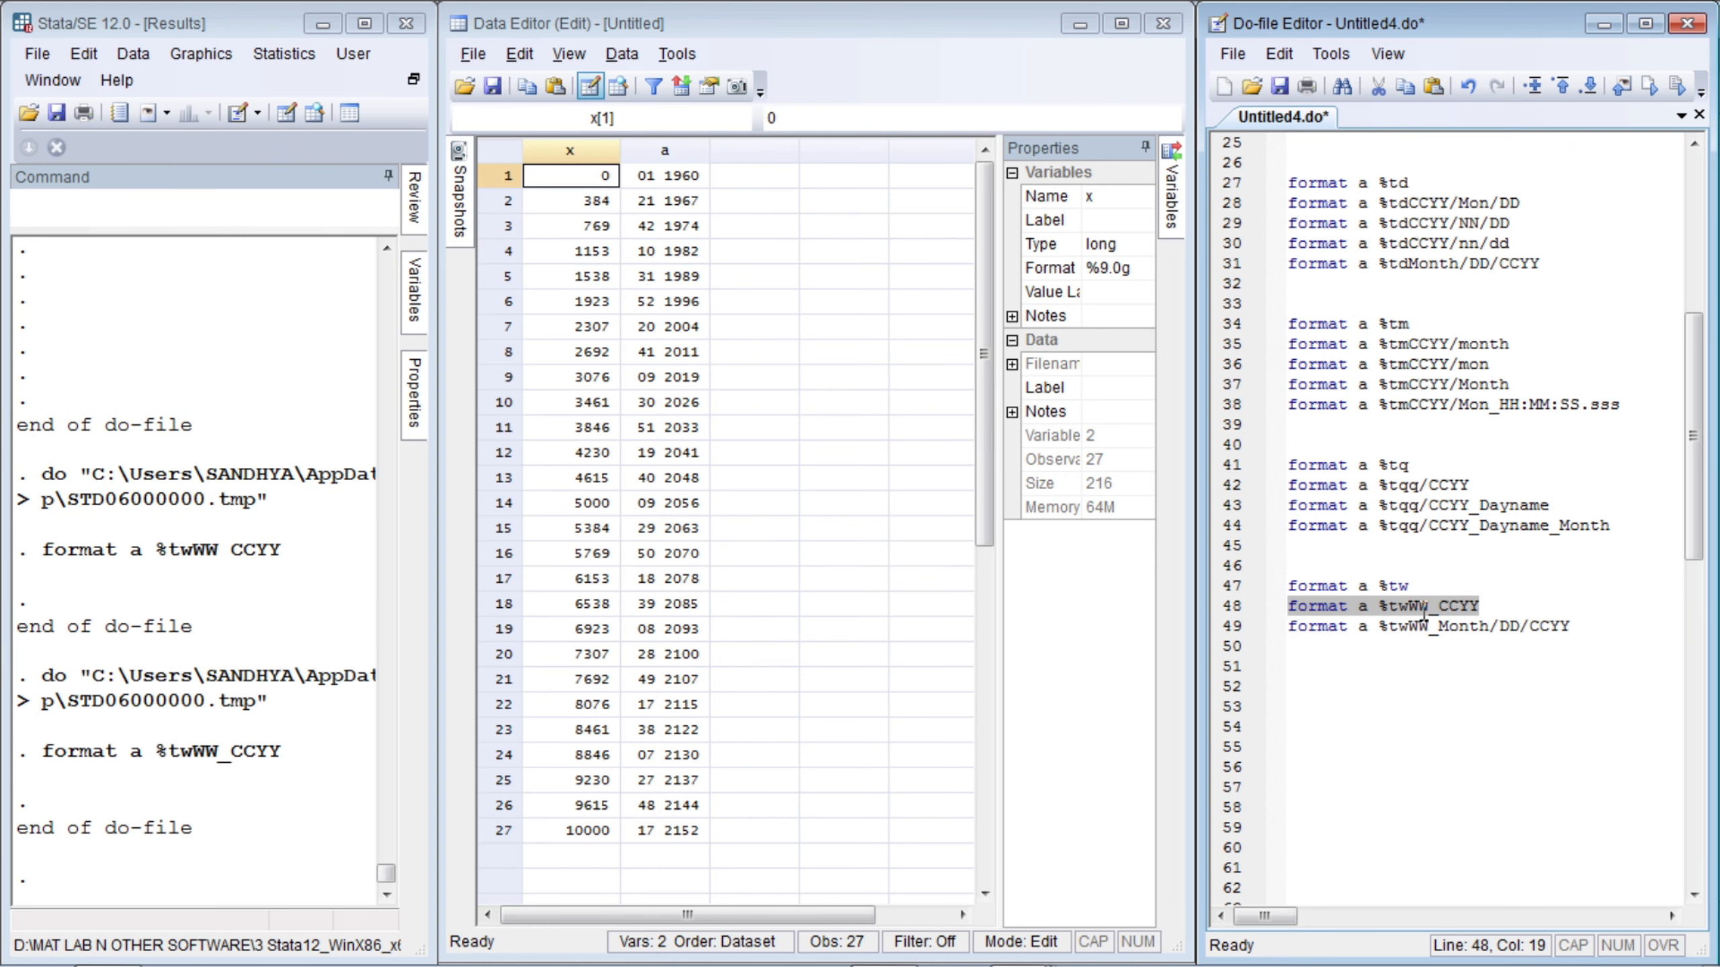
key("Home")
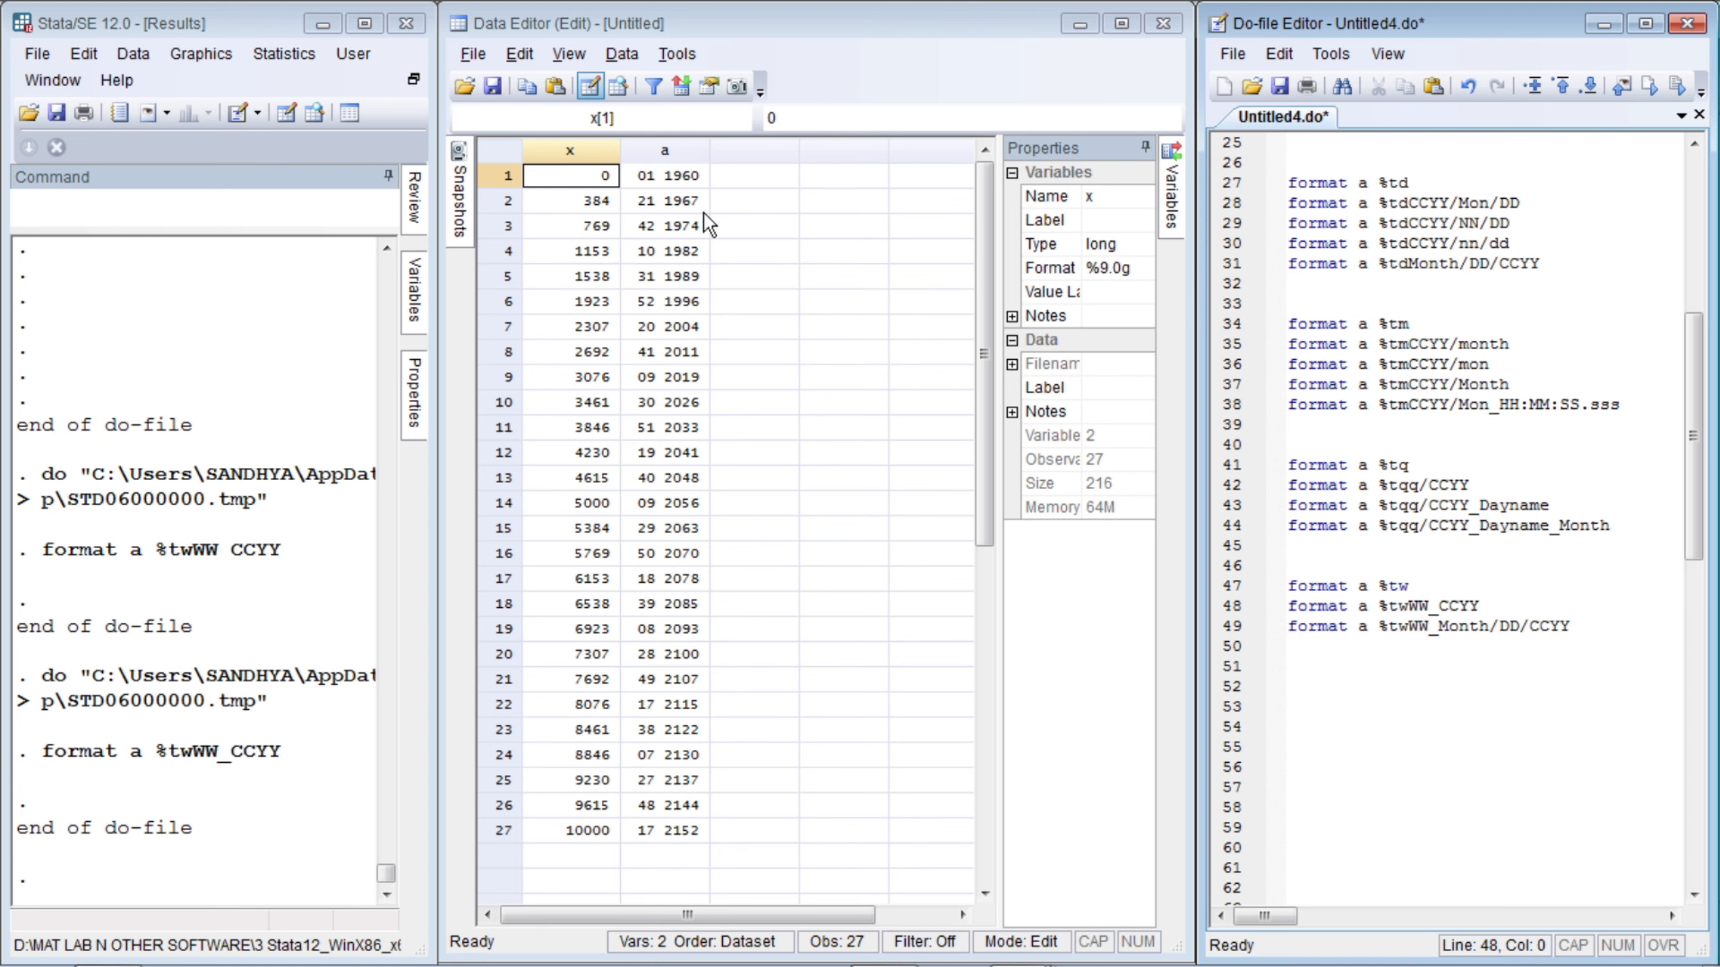
- Change the week code WW to lowercase ww in the %twWW_CCYY line and run the whole do-file
left_click(1471, 605)
key("Left")
key("Left")
key("Left")
key("Left")
key("Left")
key("Left")
key("shift+Right")
key("shift+Right")
type("ww")
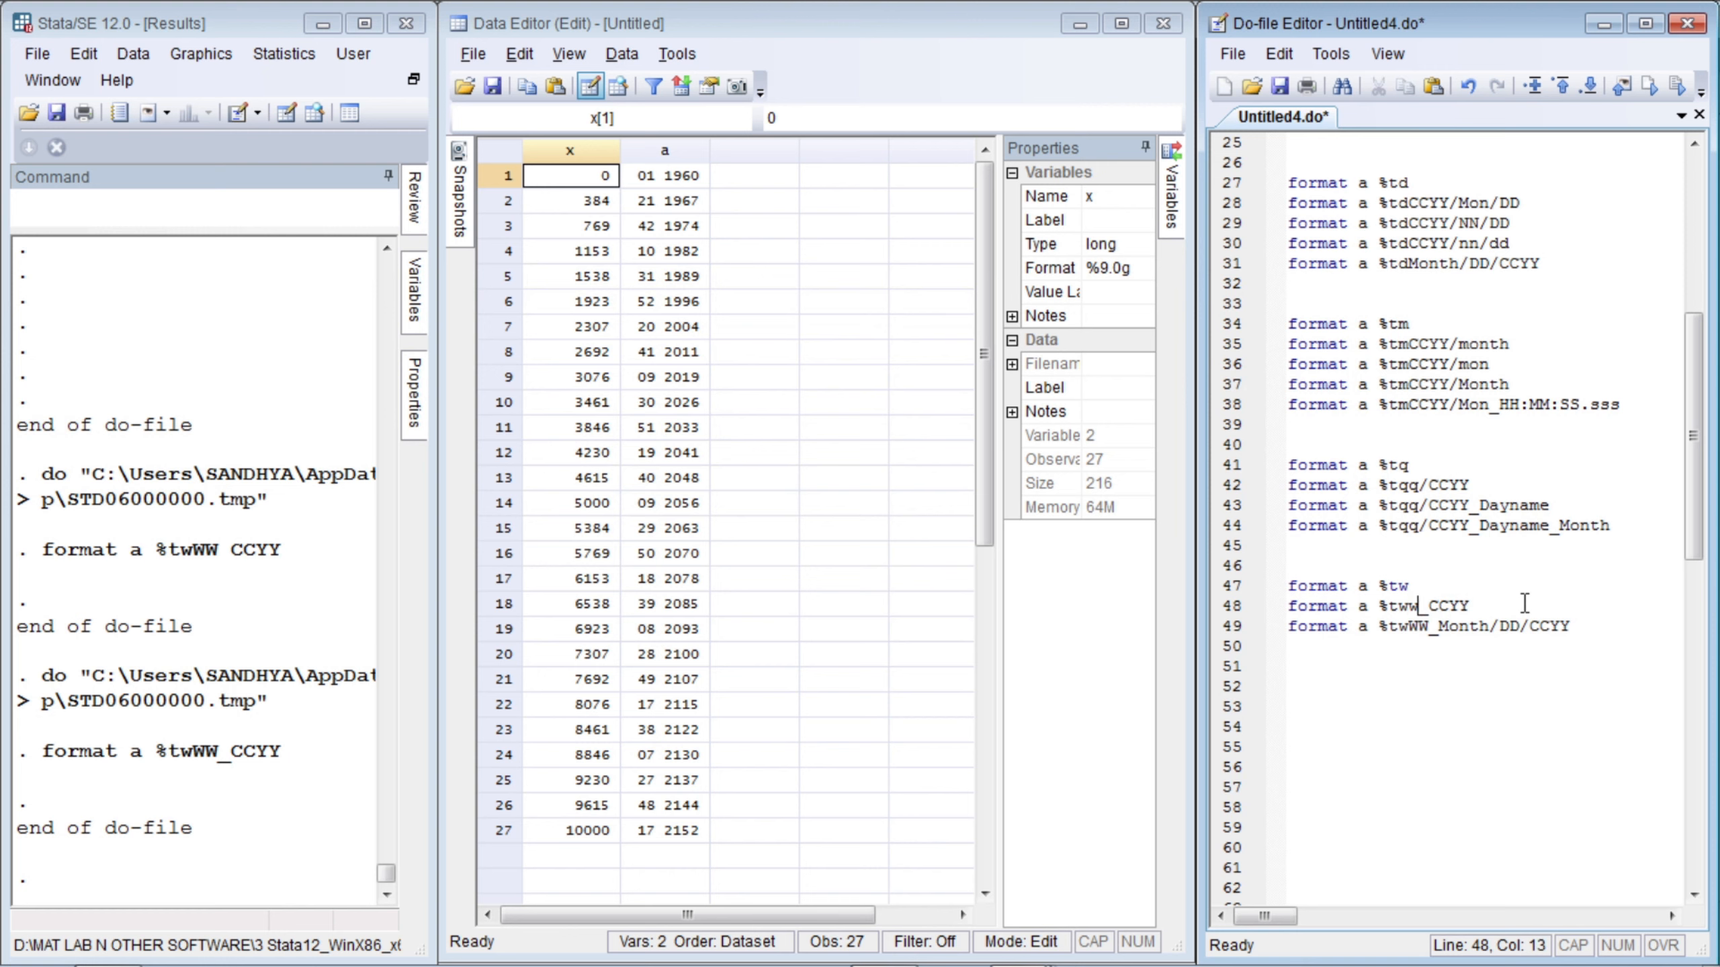
key("ctrl+d")
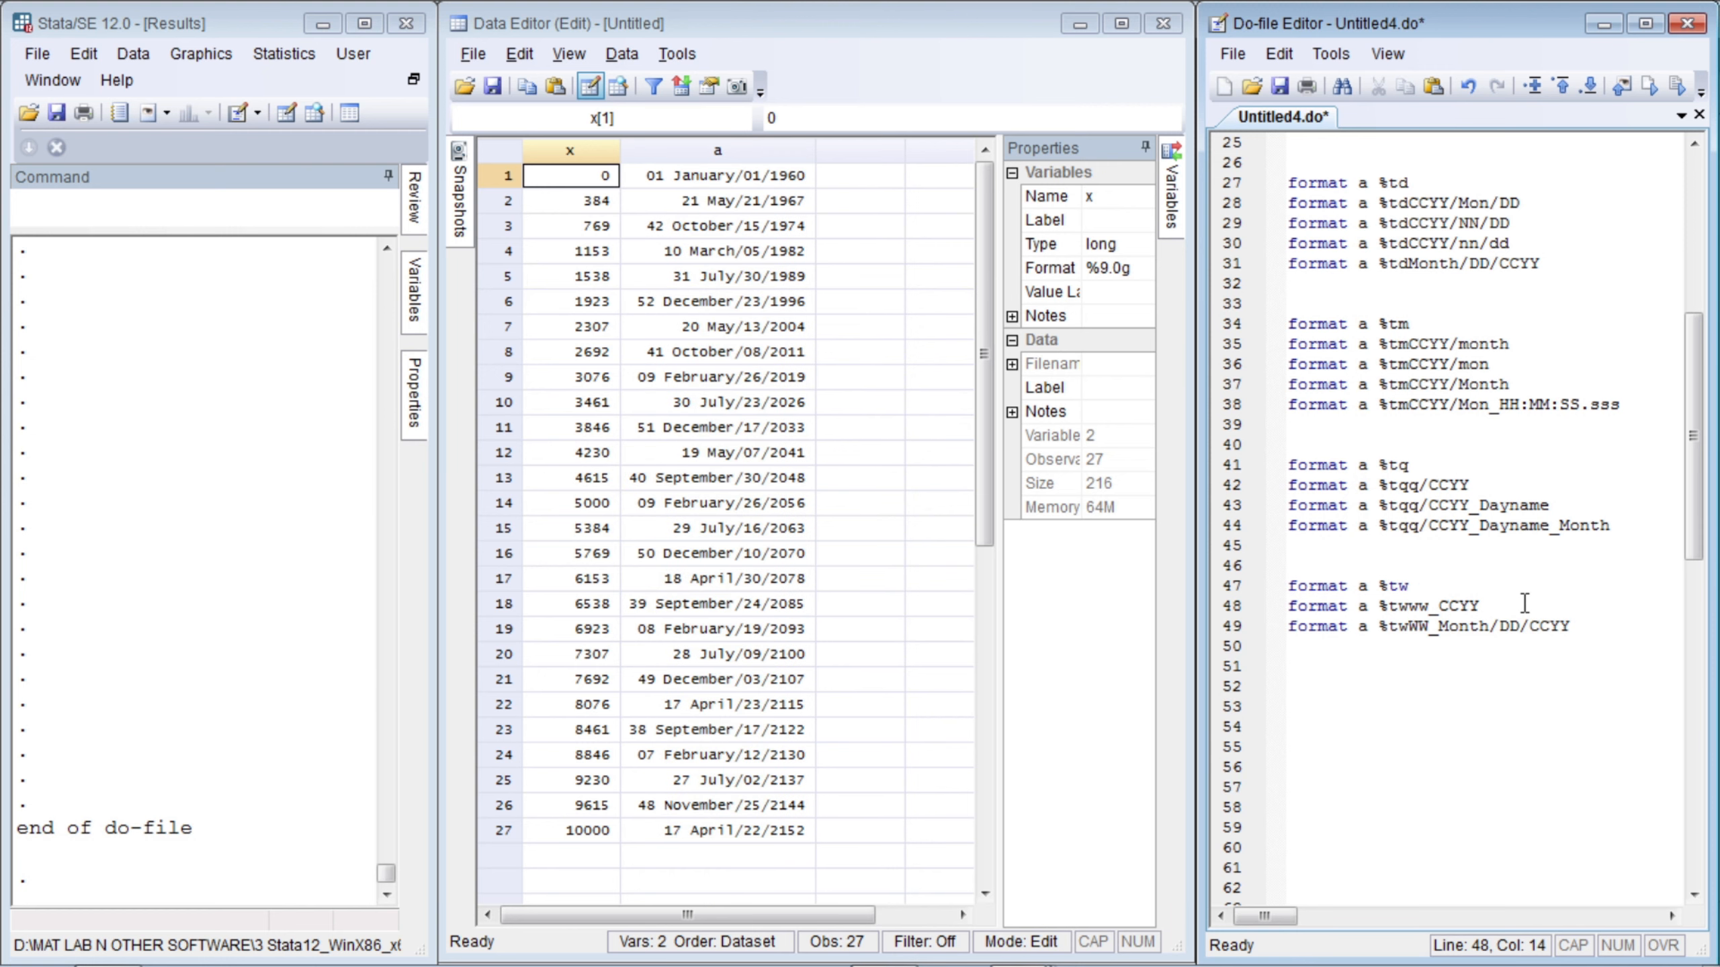
- Run only the format a %twww_CCYY line
key("Home")
key("shift+End")
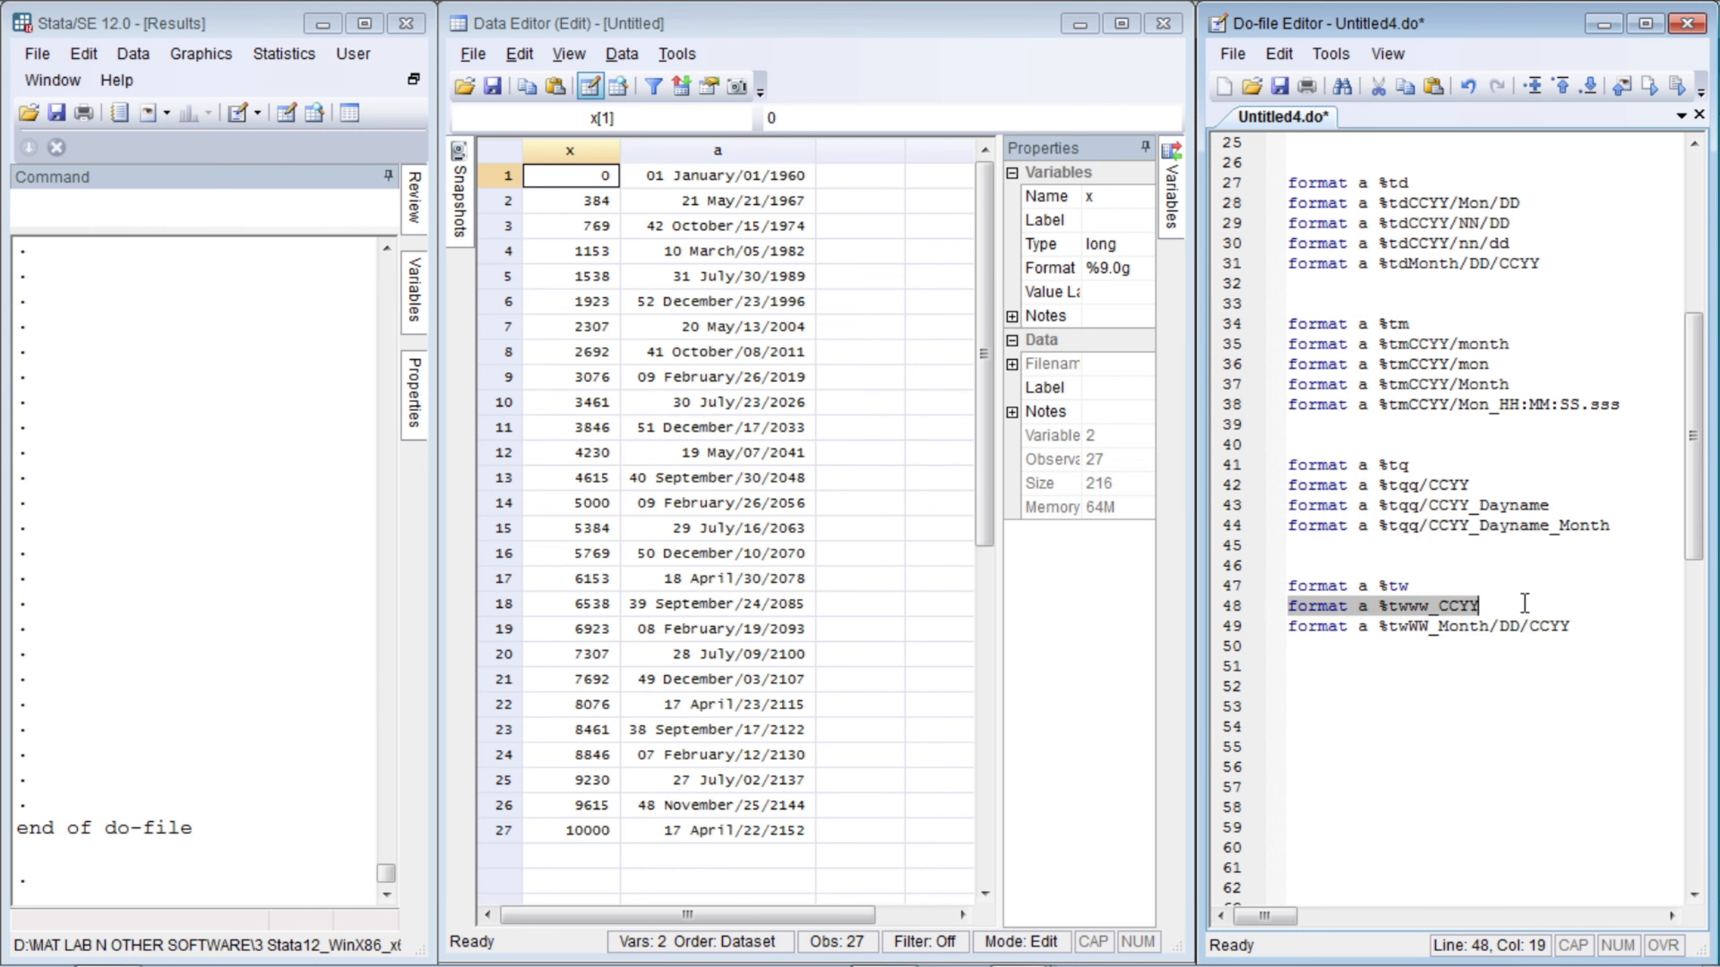
key("ctrl+d")
key("Left")
- Copy the format a %tw line to line 52, below the %tw group
key("Down")
key("Down")
key("Down")
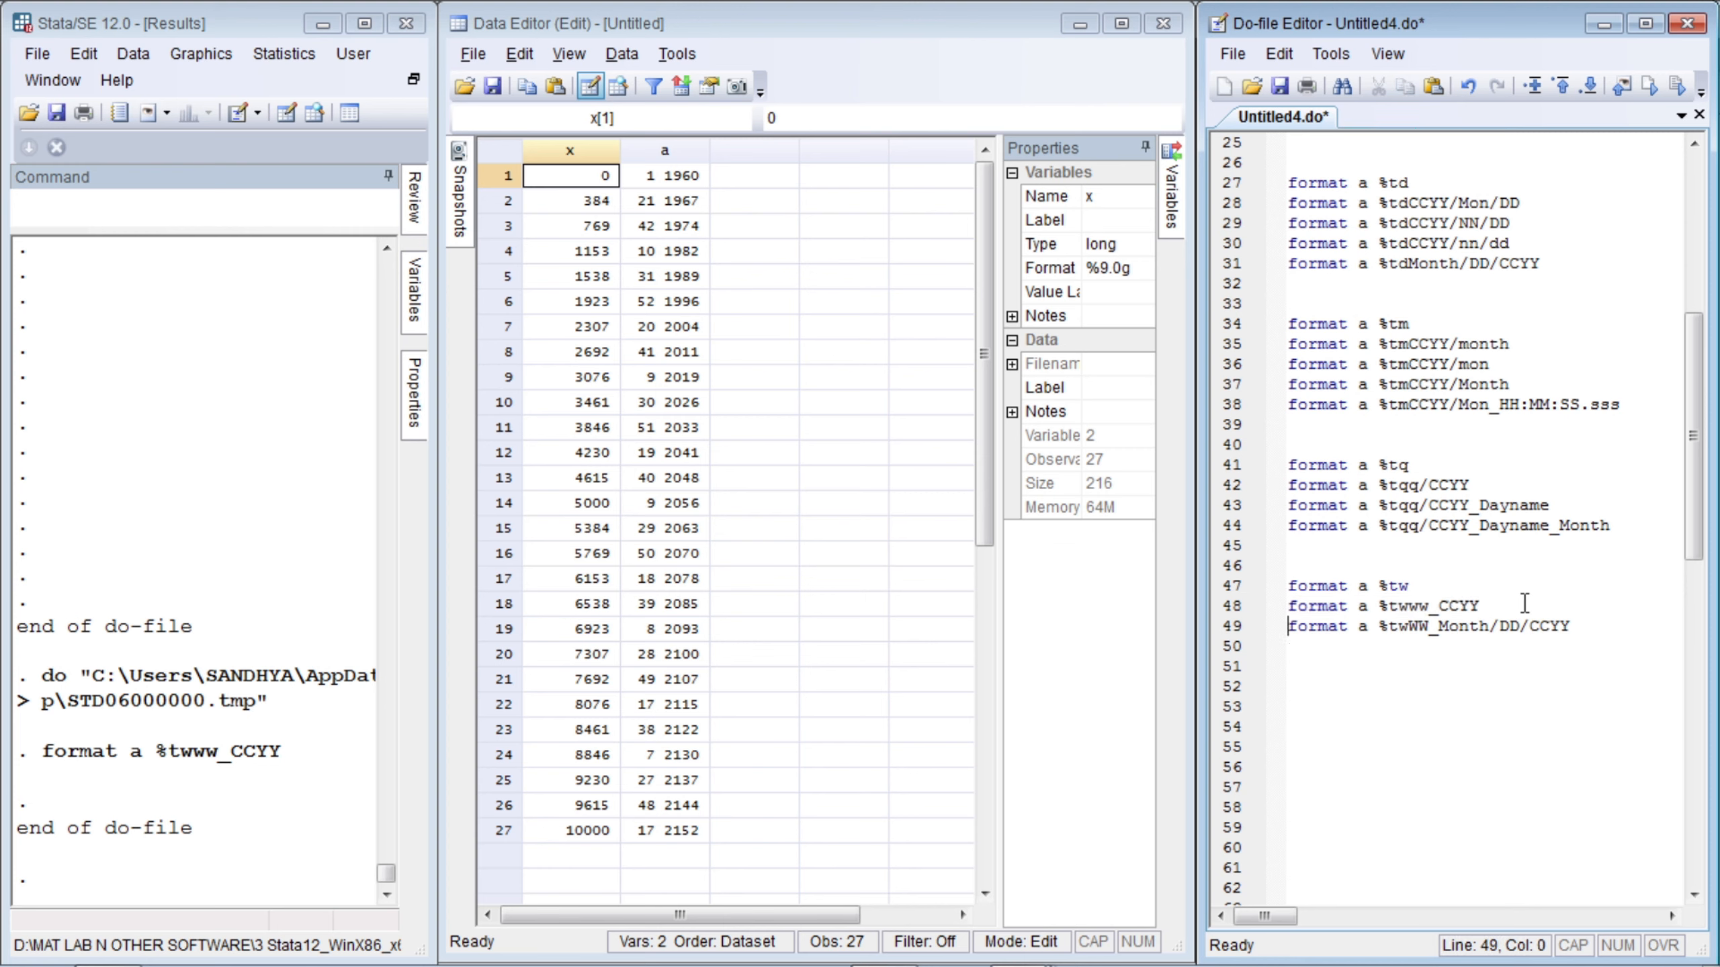
key("Down")
key("Up")
key("Up")
key("Up")
key("Up")
key("Up")
key("shift+End")
key("ctrl+c")
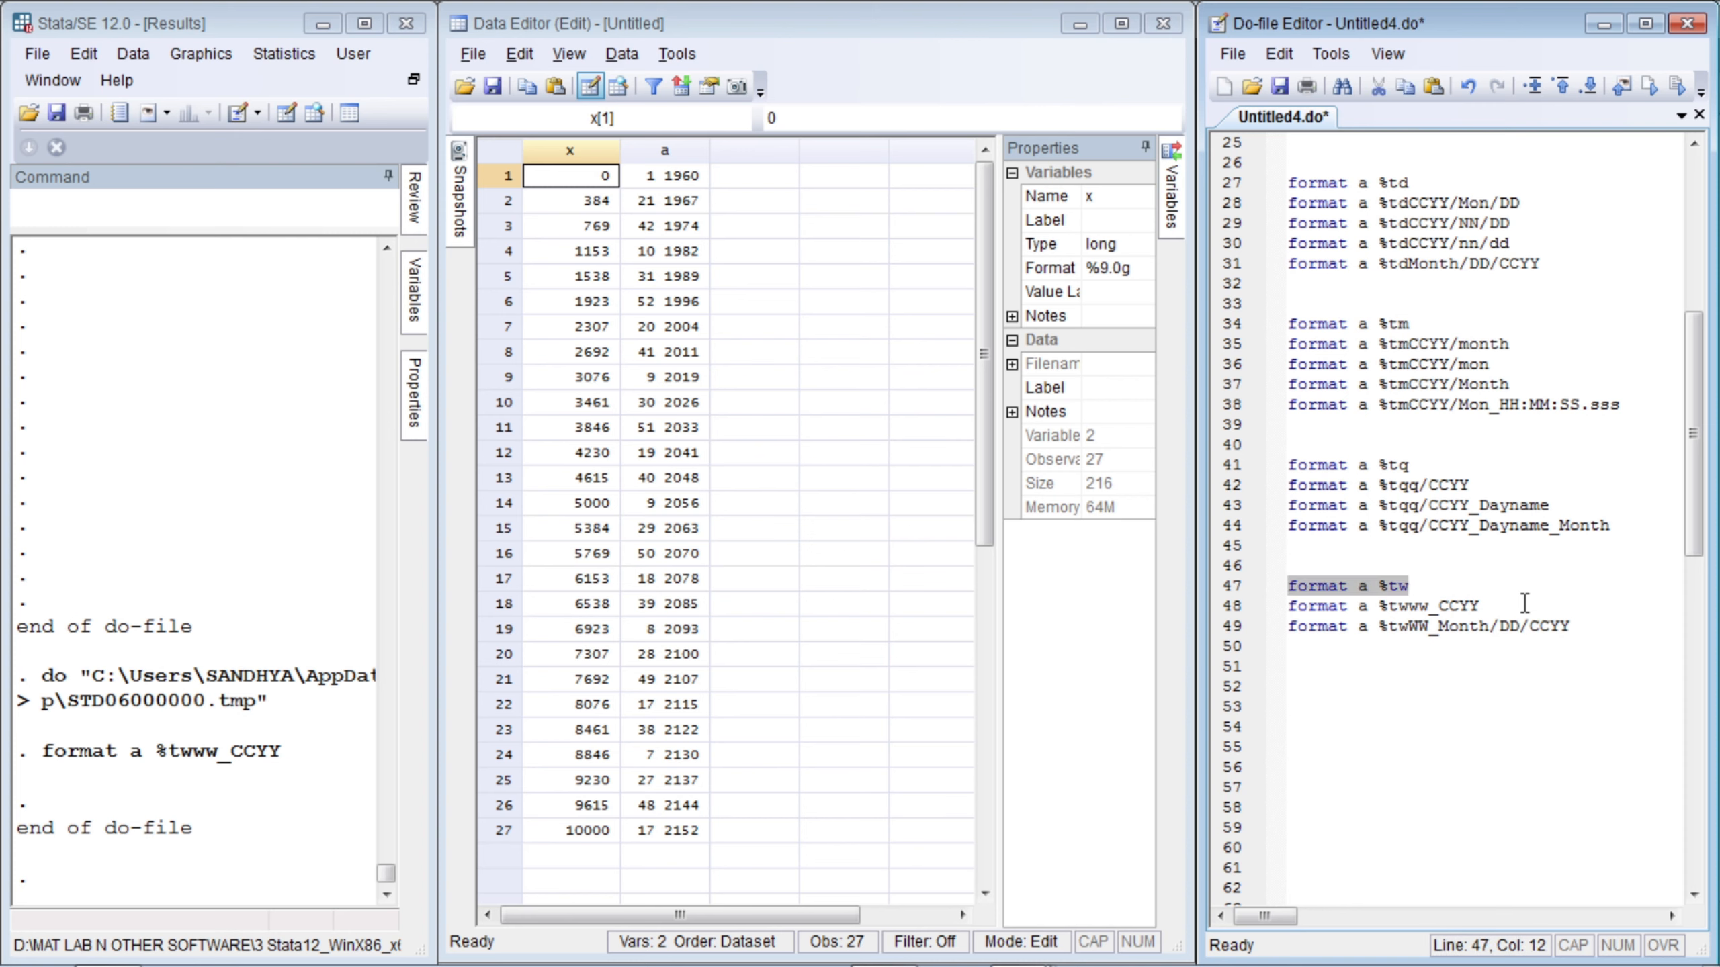
key("Down")
key("Down")
key("Down")
key("Down")
key("Down")
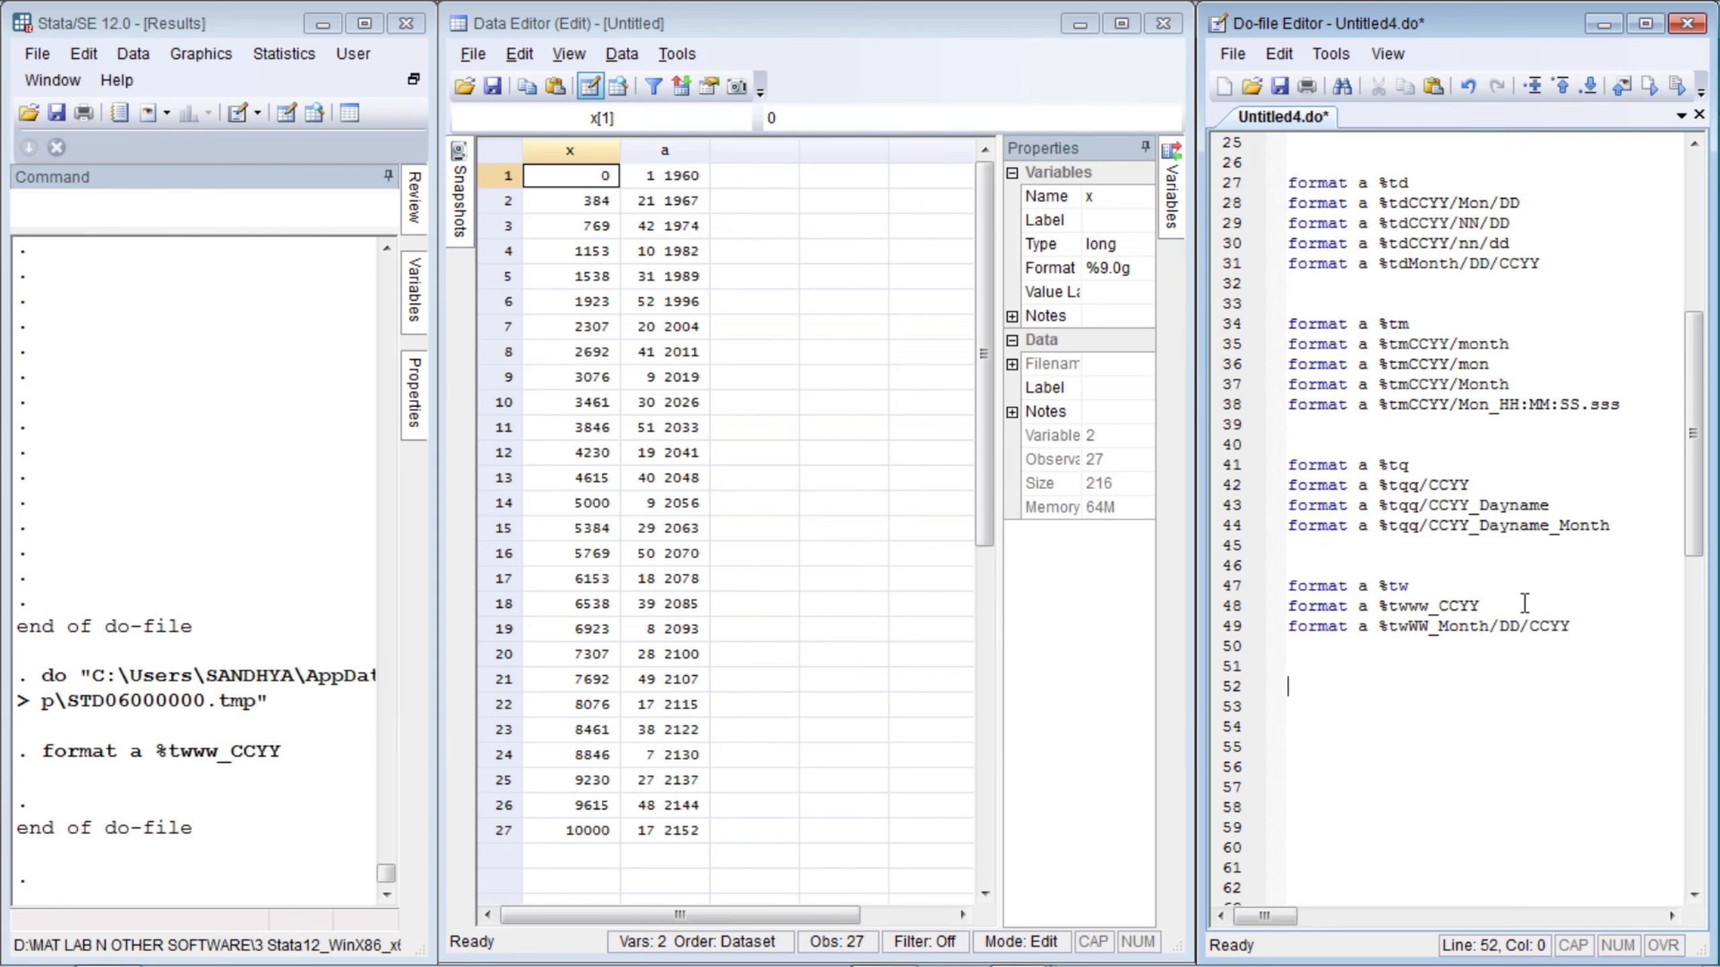
key("ctrl+v")
- Change the format on line 52 to %th and run the whole do-file
key("Left")
key("shift+Right")
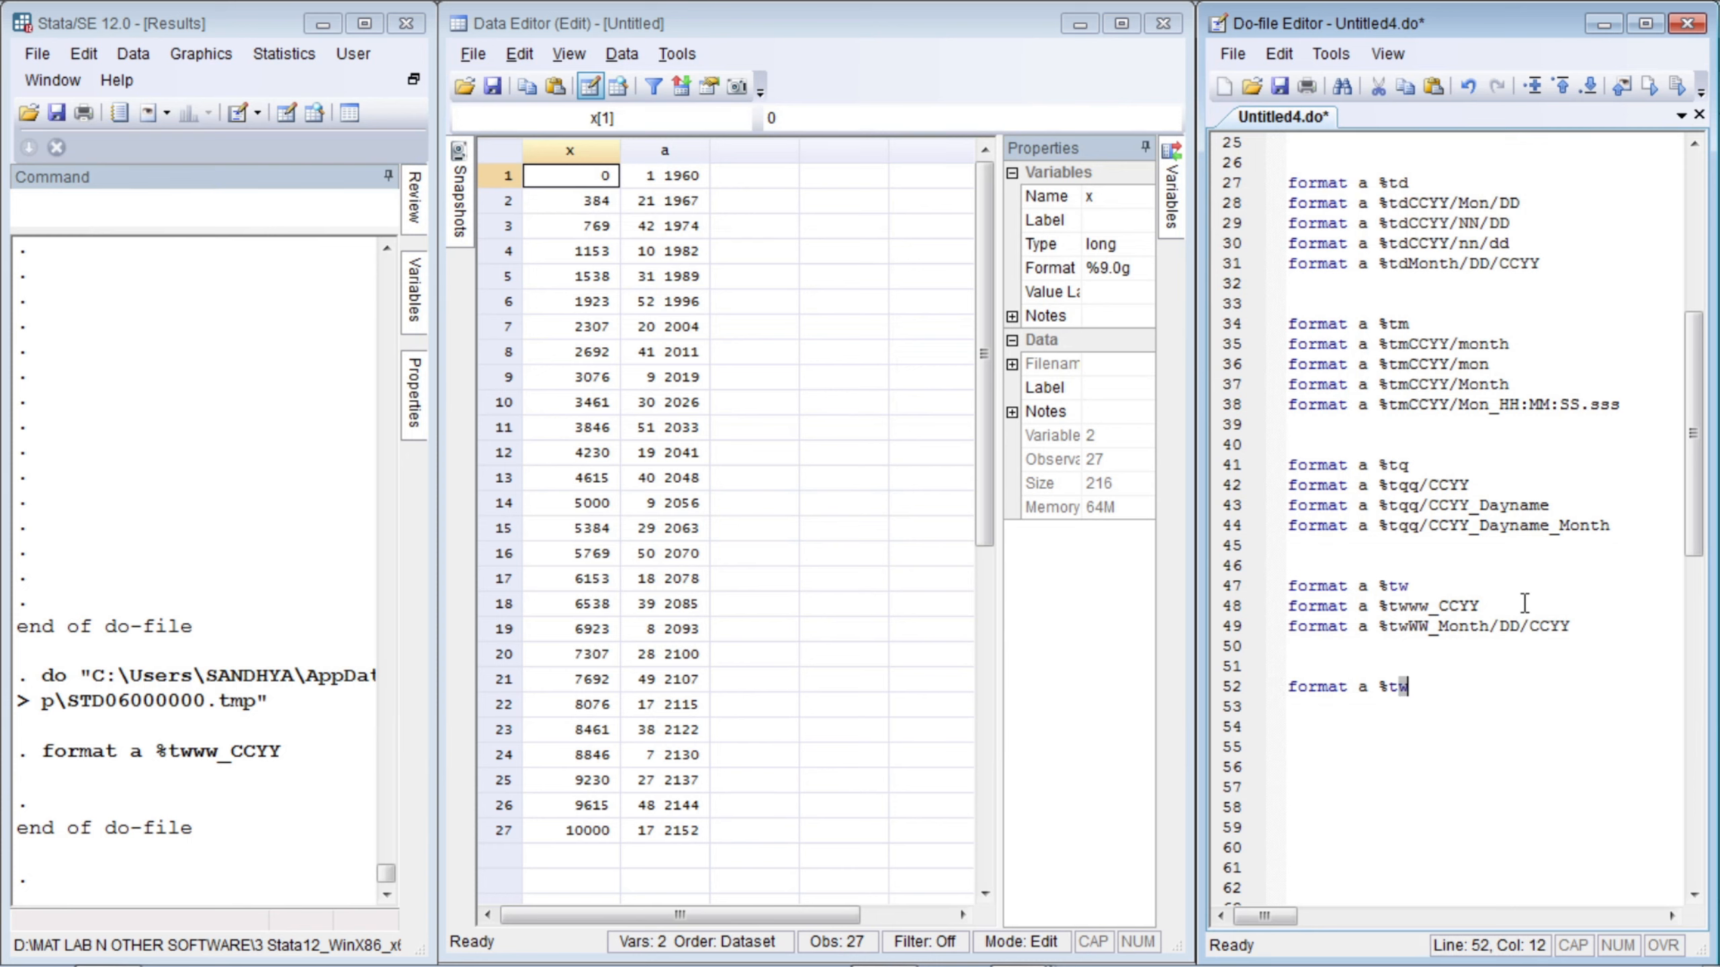
type("h")
key("ctrl+d")
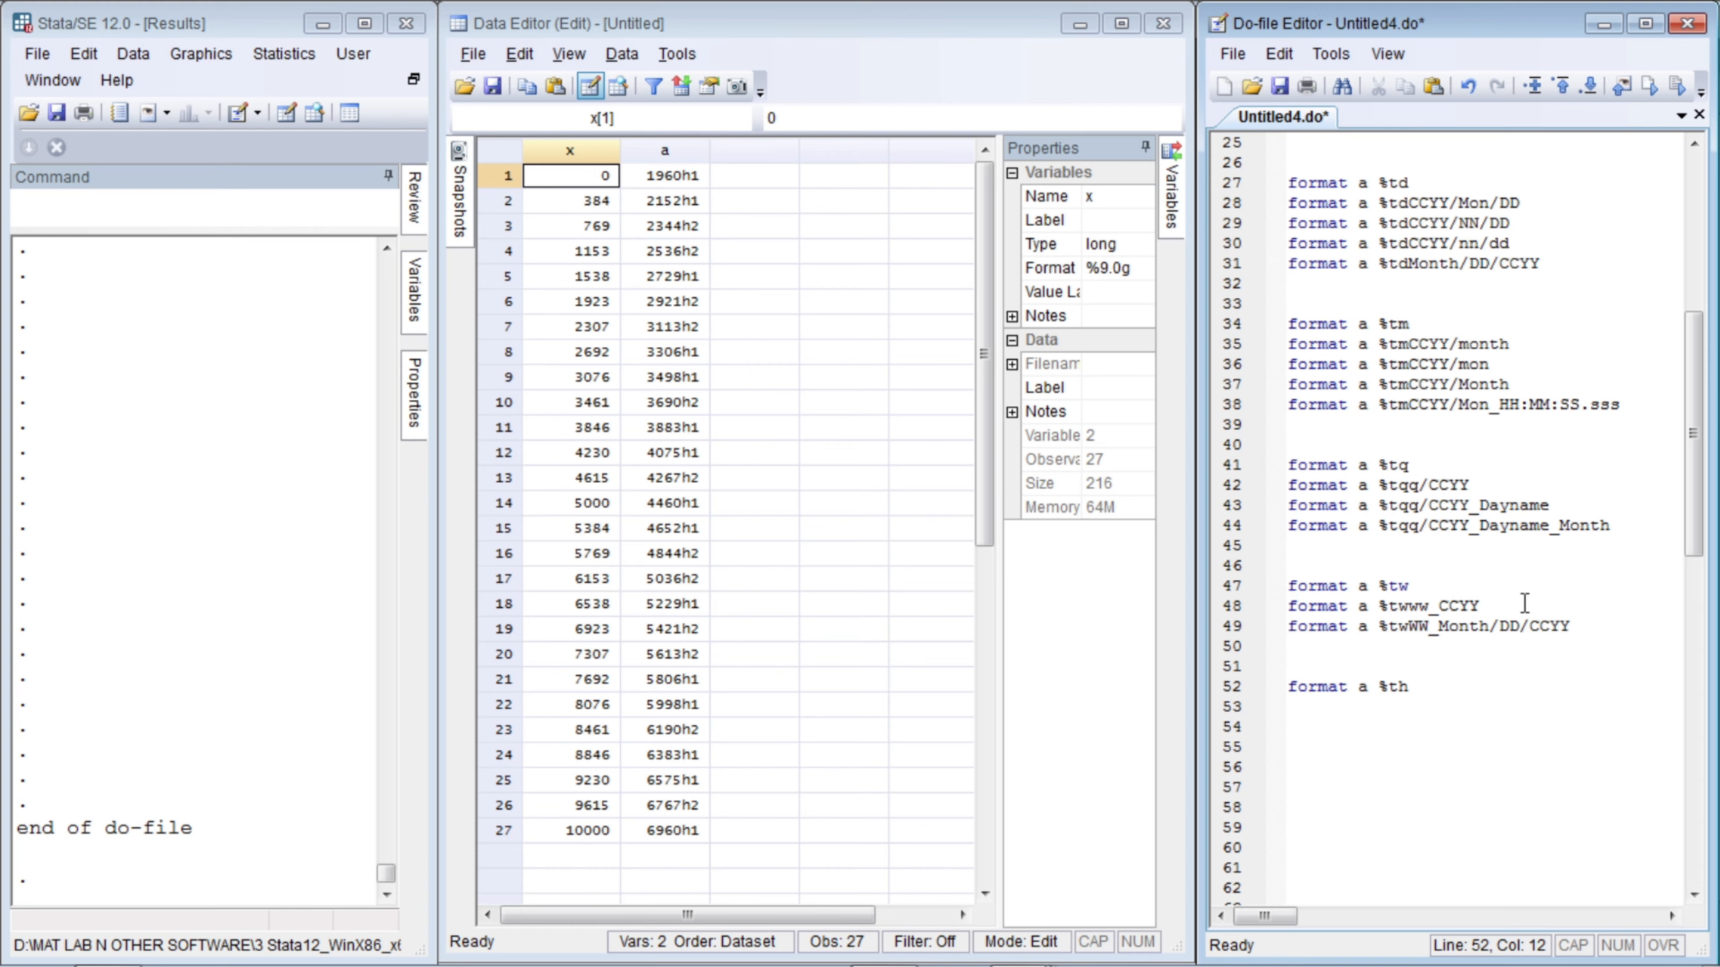
- Duplicate the format a %th line directly below itself
key("Return")
key("shift+End")
key("ctrl+c")
key("Down")
key("ctrl+v")
key("Left")
key("Left")
key("Left")
key("Right")
key("Right")
key("Right")
- Extend the lower %th line to %thCCYY!H!A!L!F!Y!E!A!R_h and run the whole do-file
type("CCYY")
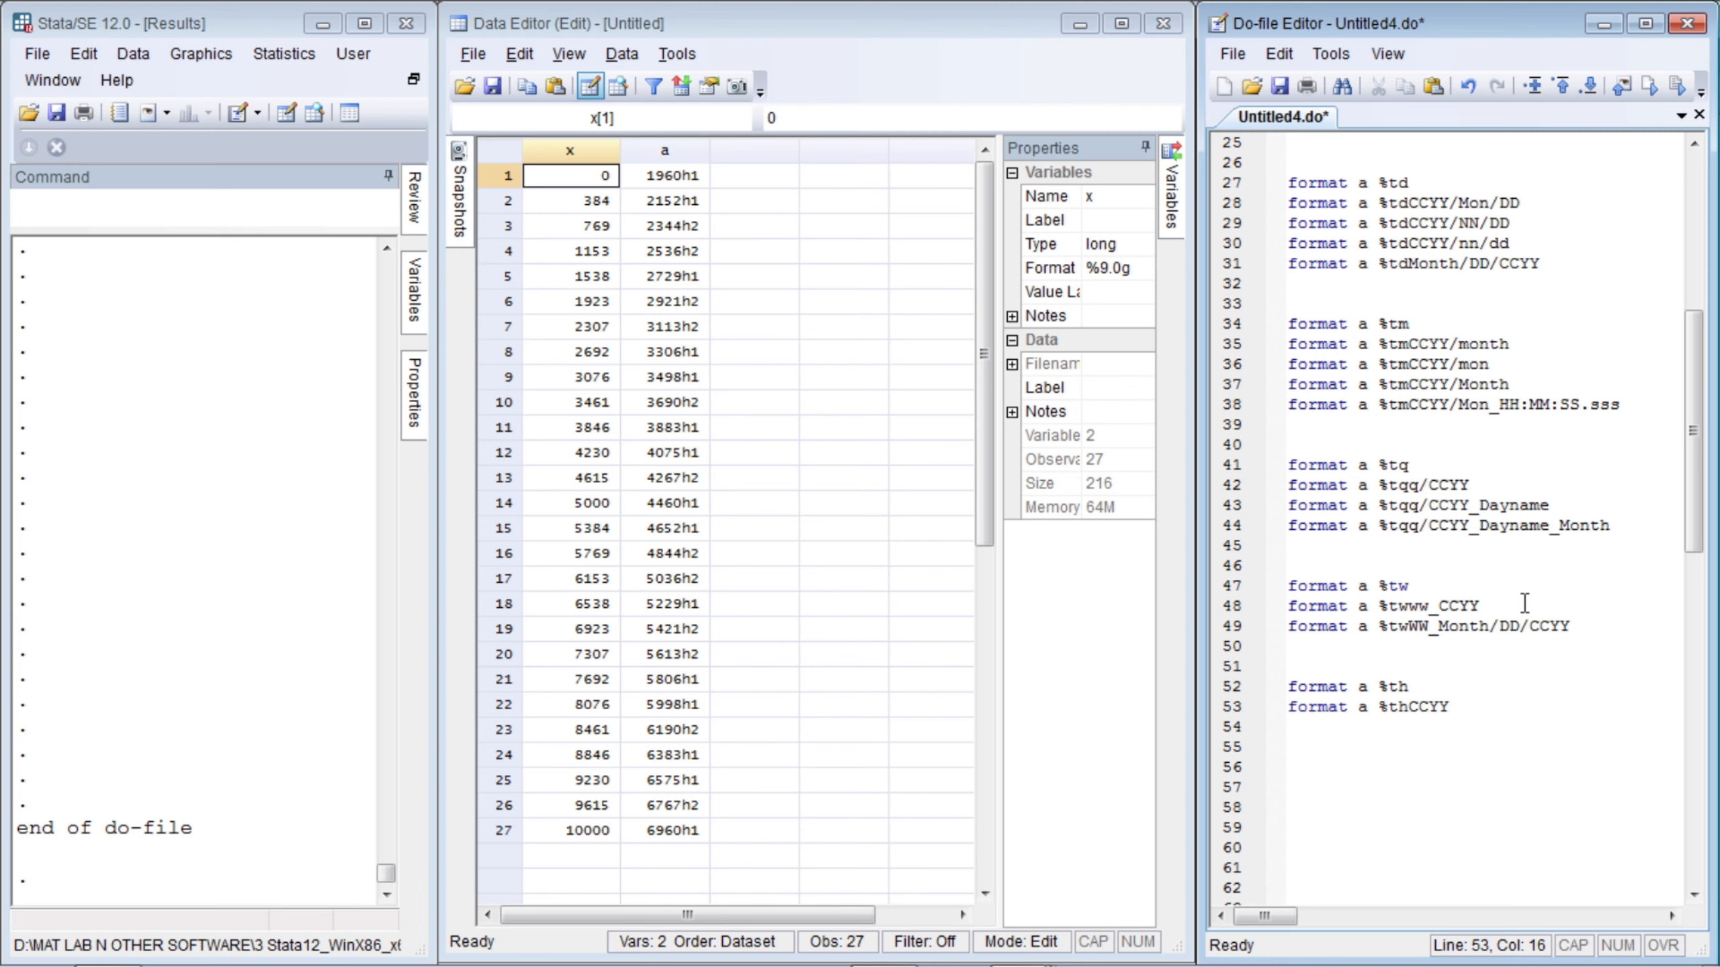
type("!H!A!L!F!Y!E!A!R_h")
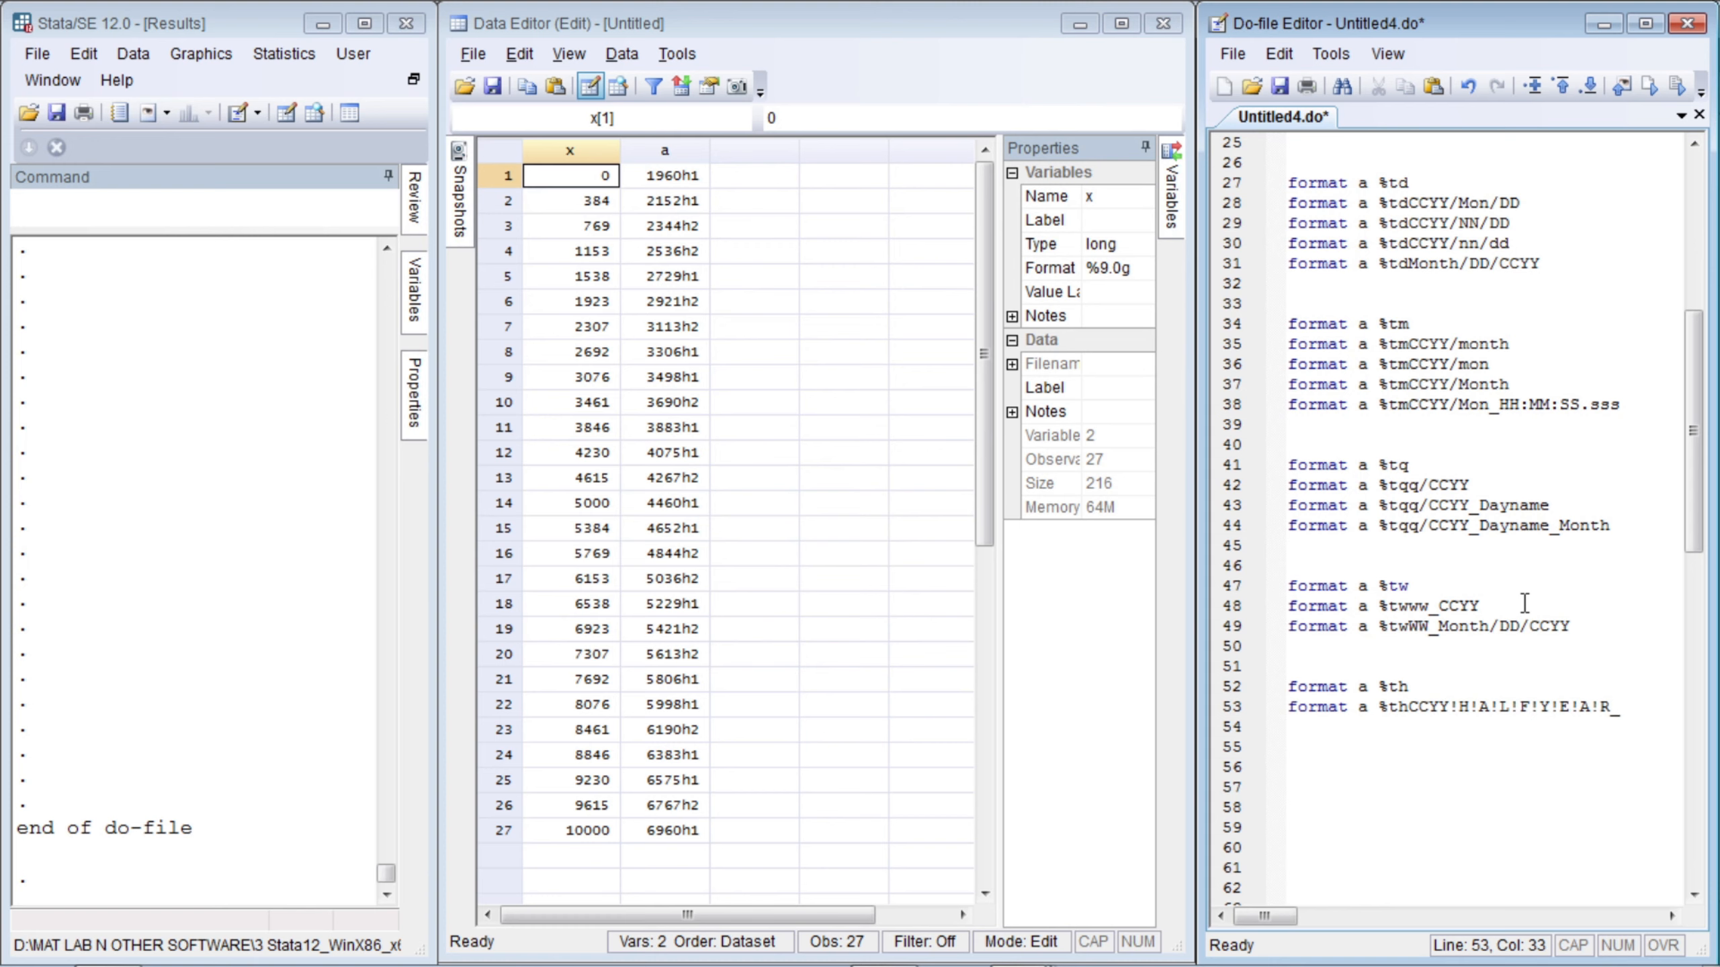
type("h")
key("ctrl+d")
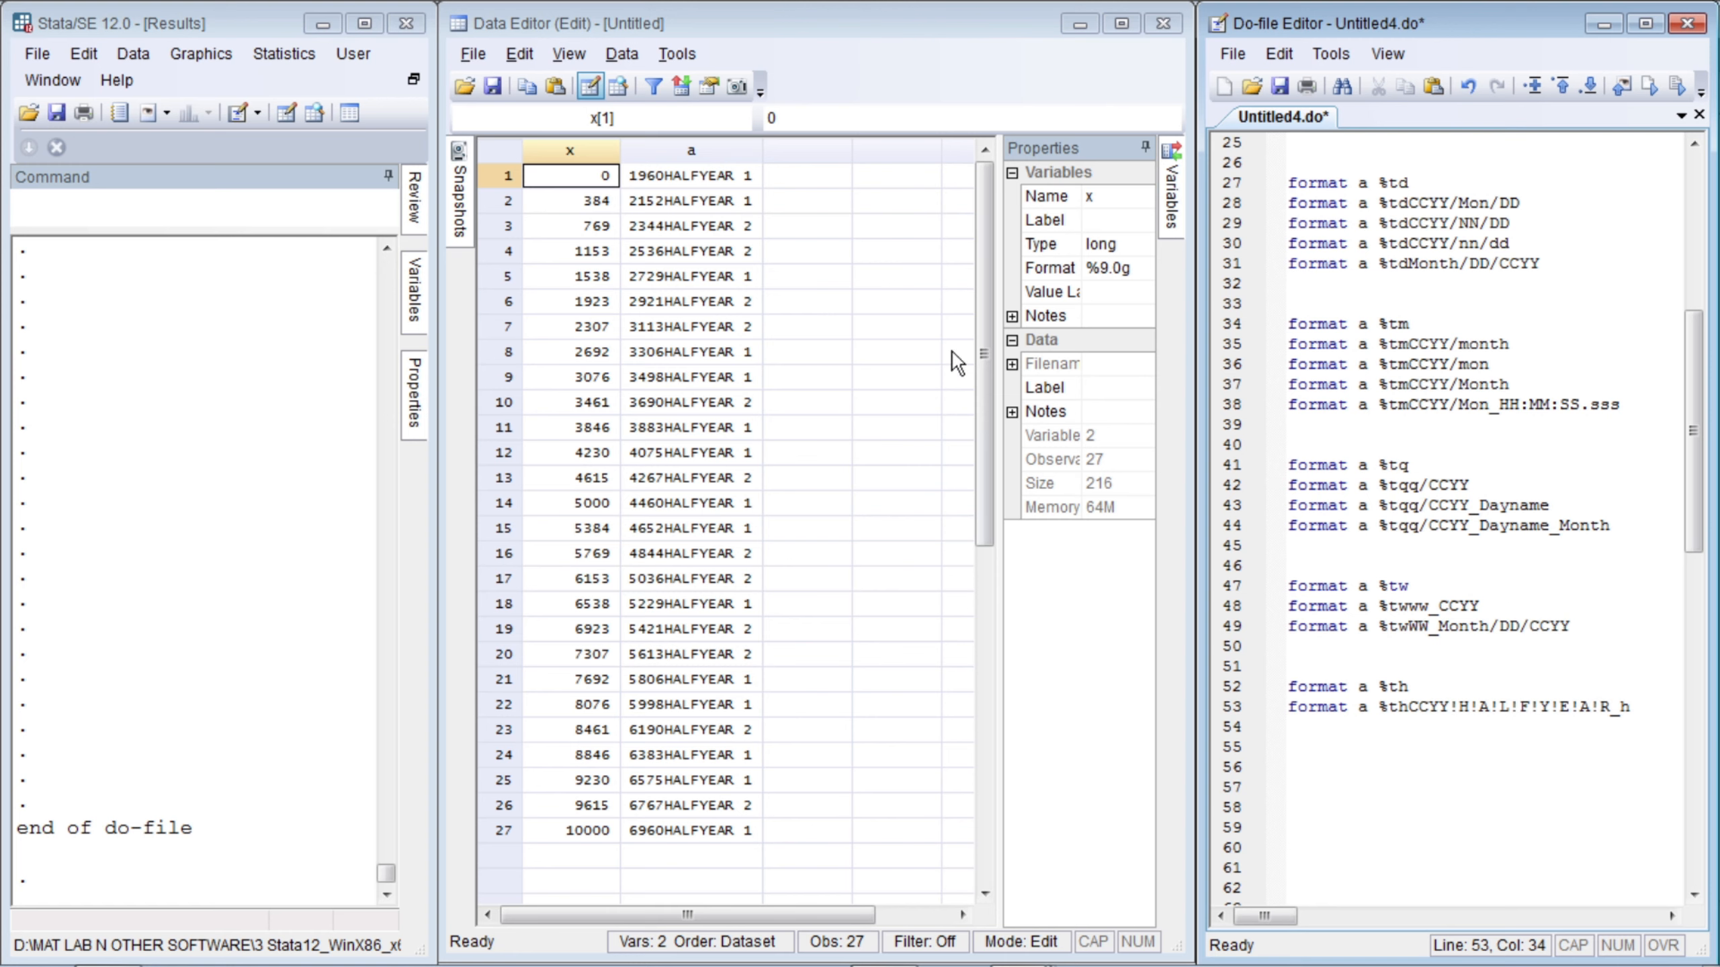
- Copy the format a %th line from line 52 to line 54, below the %th group
left_click(1531, 708)
key("End")
key("Return")
key("ctrl+Right")
key("ctrl+Right")
key("ctrl+Right")
key("ctrl+Right")
key("End")
key("Up")
key("Up")
key("Up")
key("Up")
key("Down")
key("Down")
key("Down")
key("Home")
key("shift+End")
key("ctrl+c")
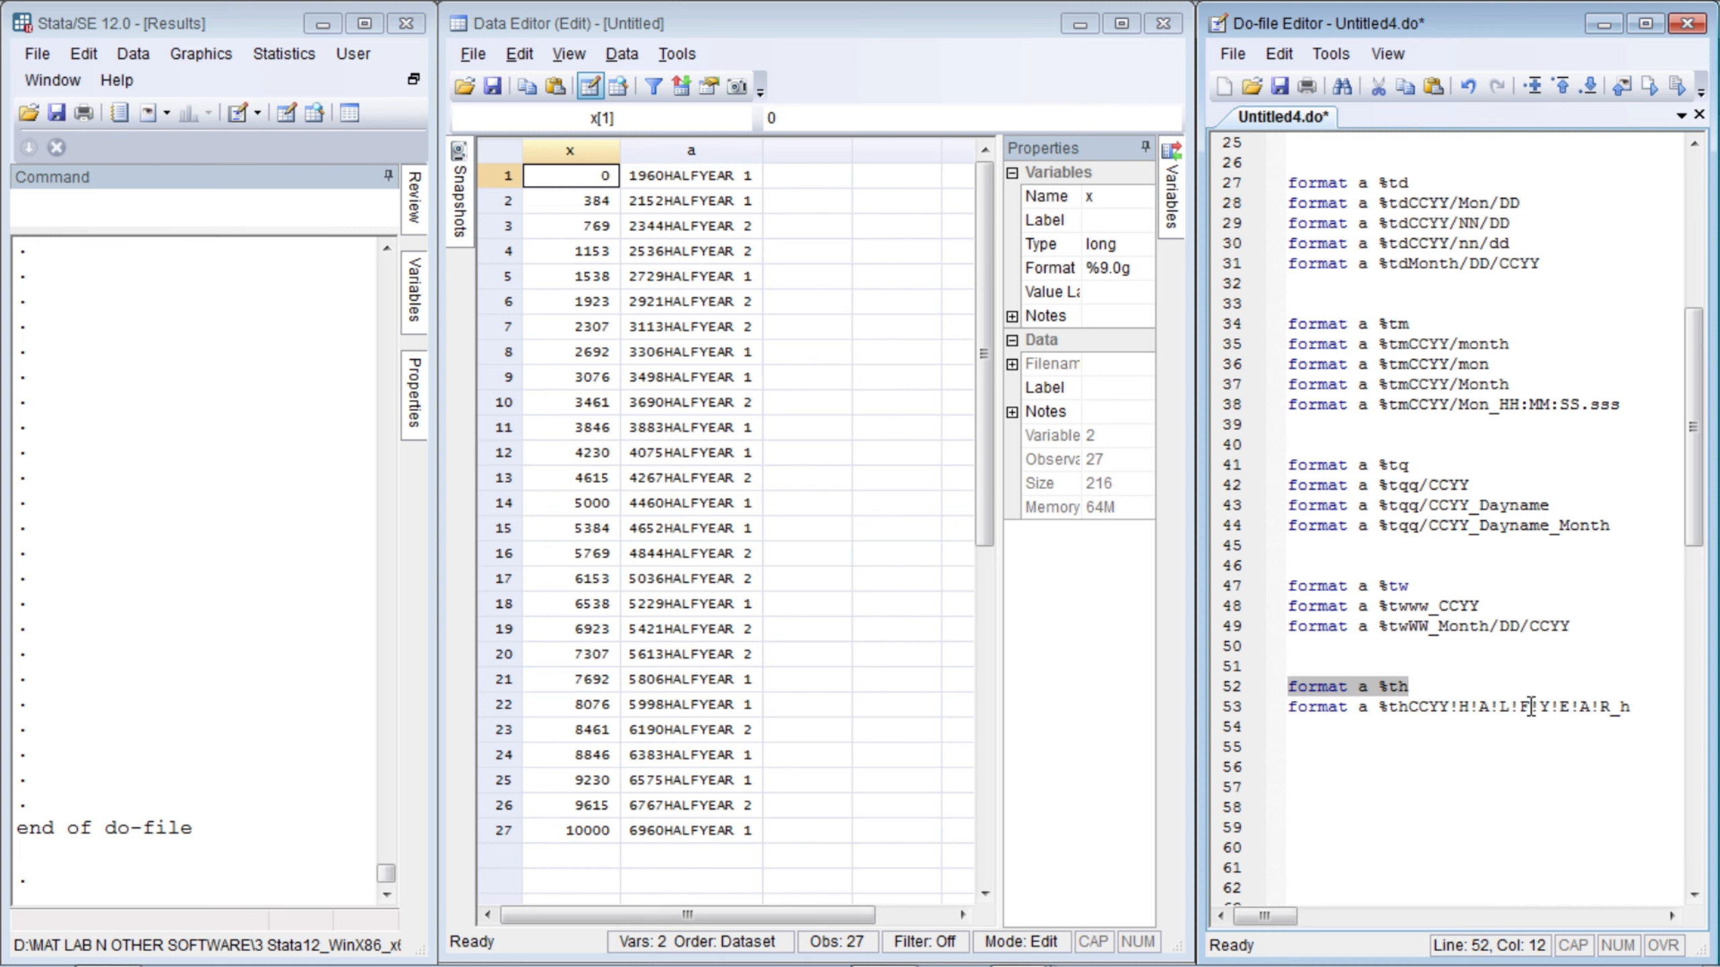
key("Down")
key("Down")
key("ctrl+v")
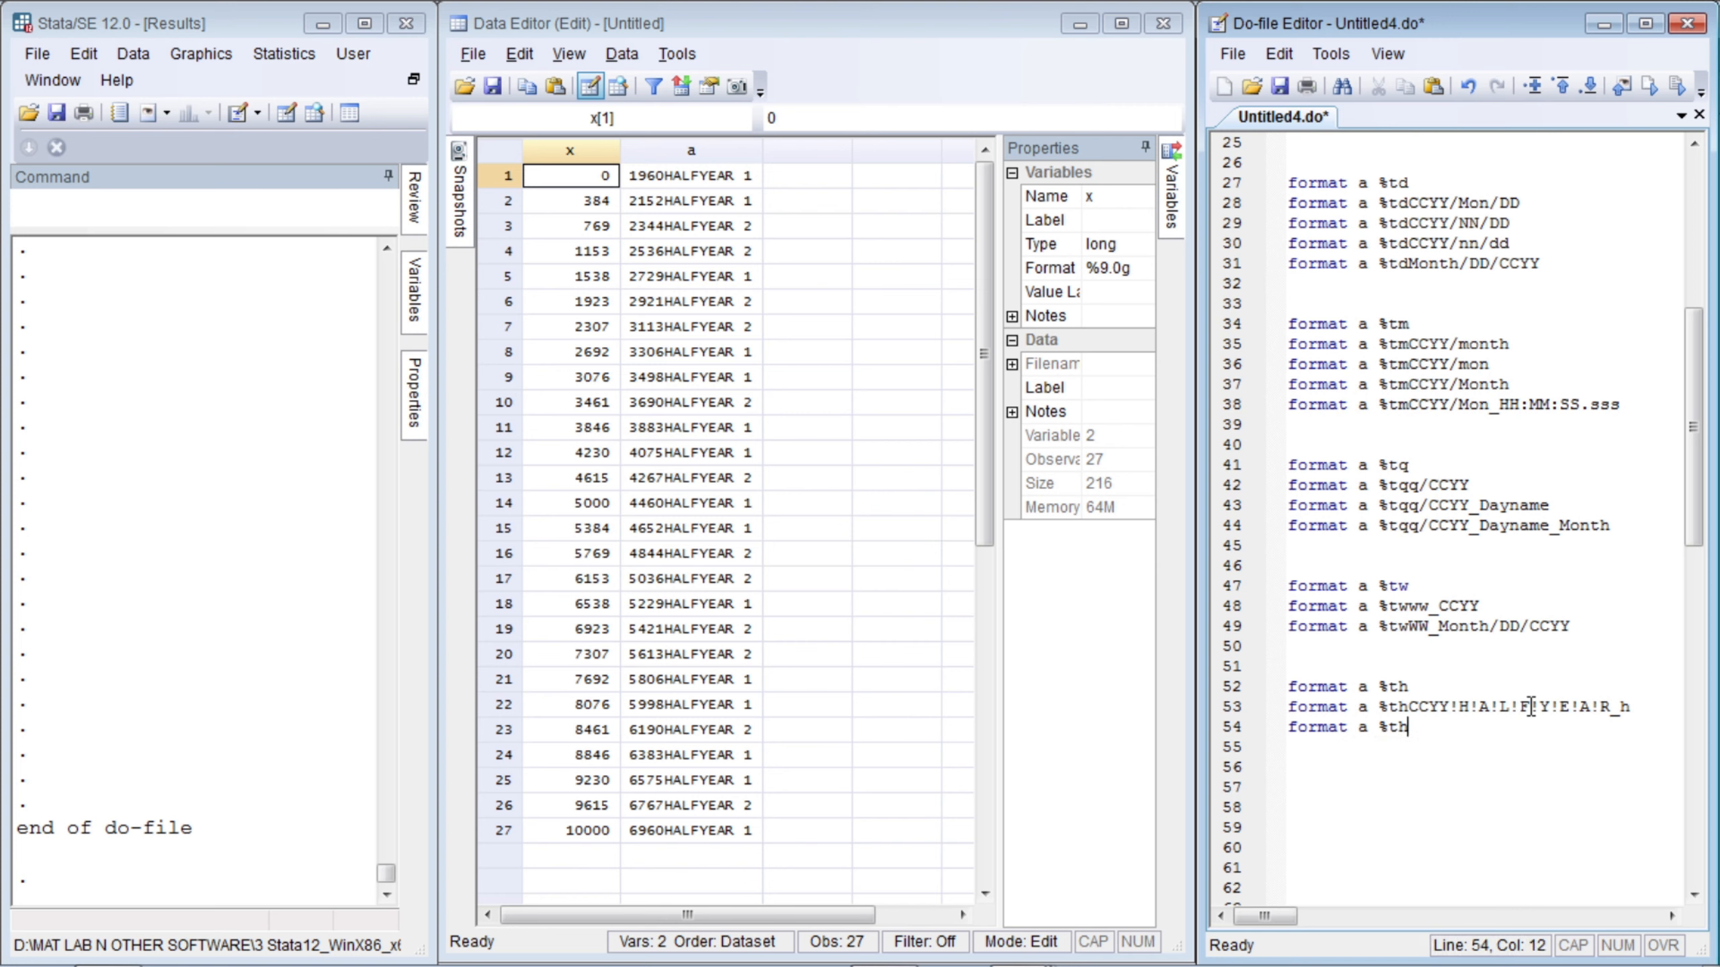
- Extend line 54 to %thCCYY_h_Dayname and run the whole do-file
key("Left")
key("Right")
type("CCYY_h_Dayname")
key("ctrl+d")
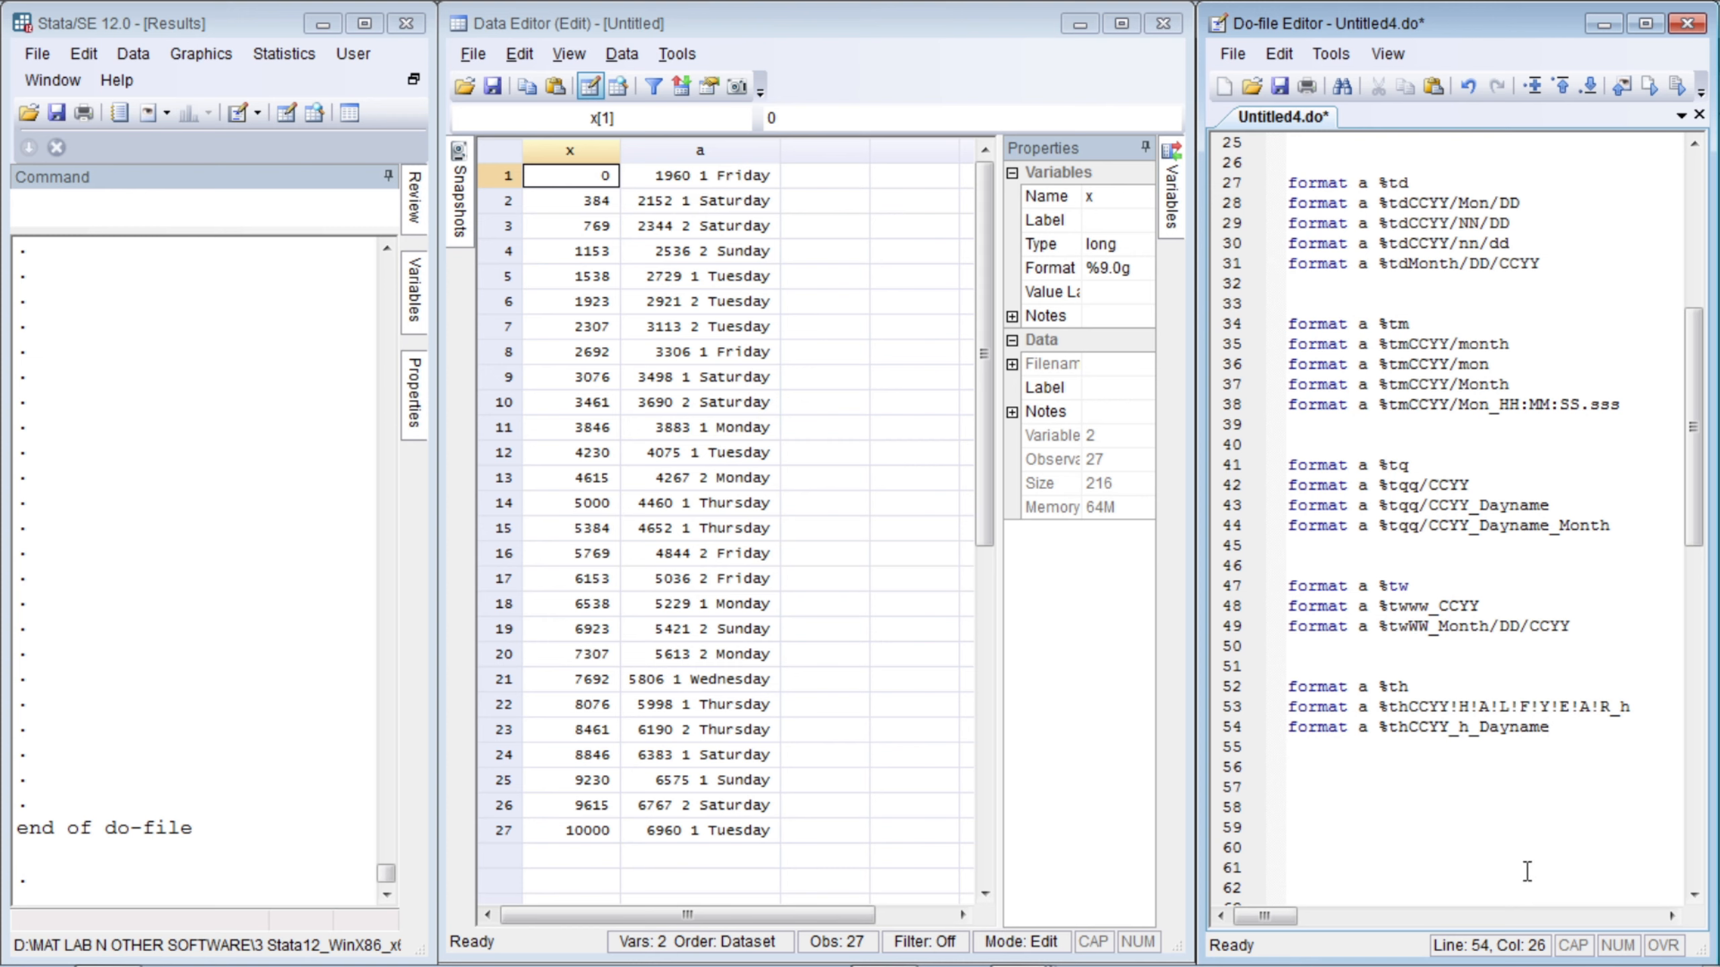
key("Left")
key("Left")
key("Left")
key("Left")
key("Left")
key("Right")
key("BackSpace")
key("BackSpace")
key("BackSpace")
key("BackSpace")
key("BackSpace")
key("BackSpace")
key("BackSpace")
key("ctrl+z")
- Duplicate the %thCCYY_h_Dayname line onto line 55 and change Dayname to DAYNAME in the copy
key("Home")
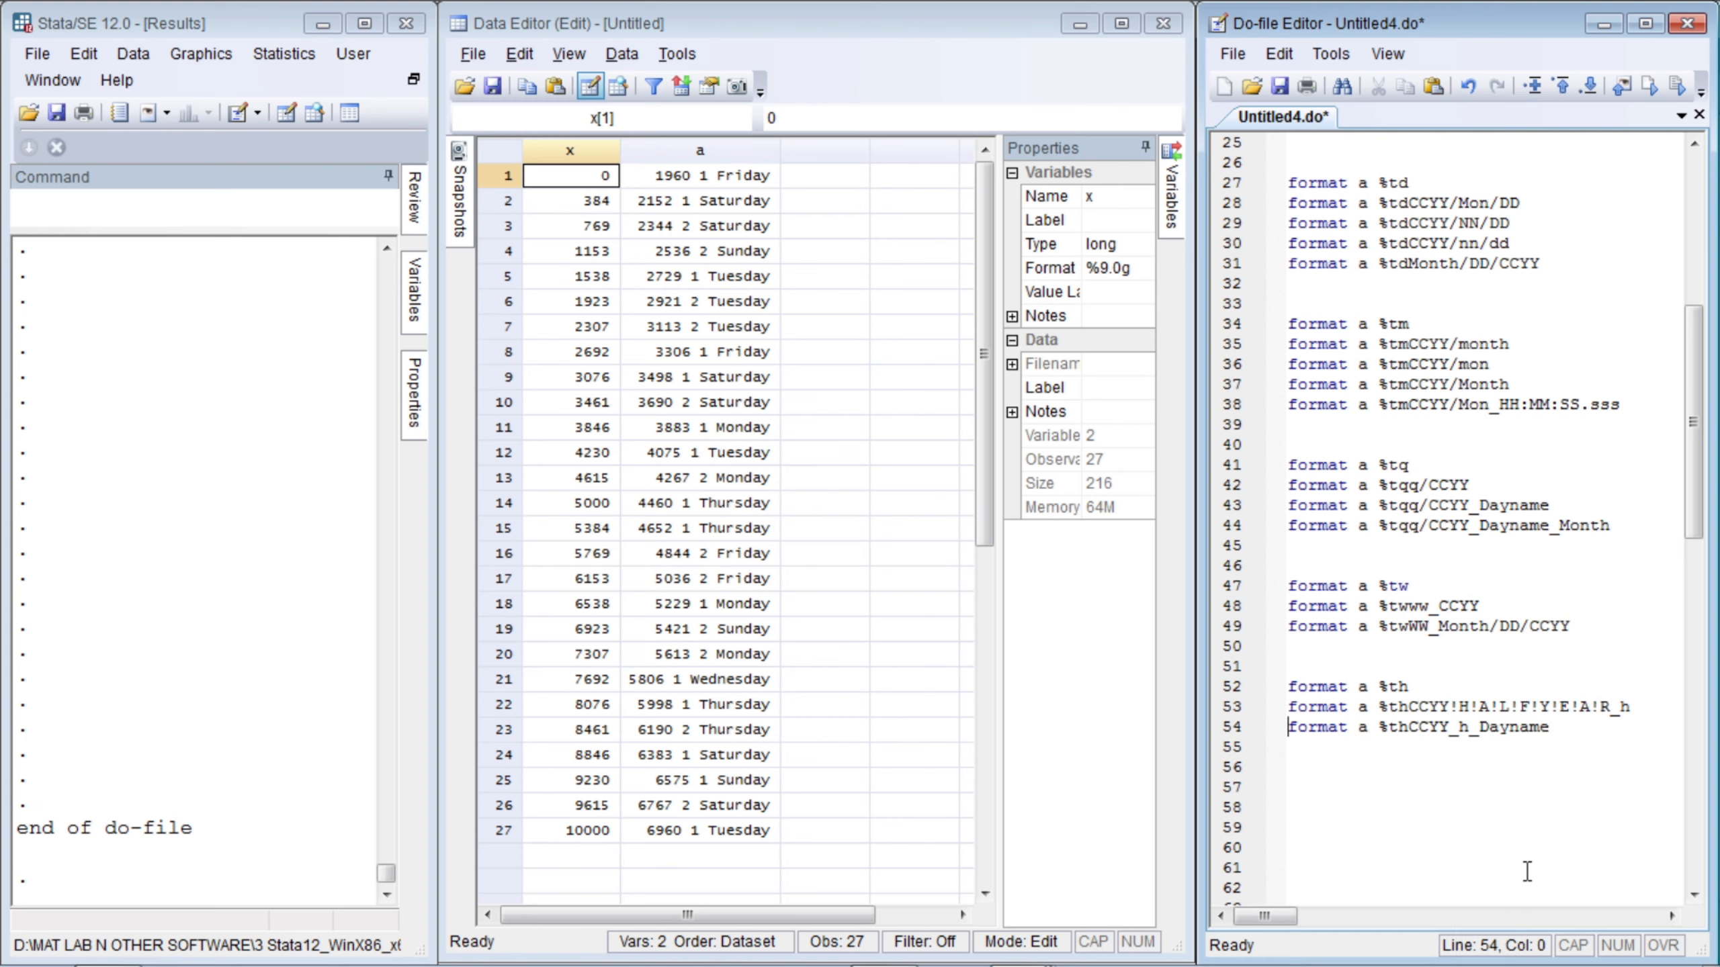
key("shift+End")
key("ctrl+c")
key("Down")
key("ctrl+v")
key("shift+Left")
key("shift+Left")
key("shift+Left")
key("shift+Left")
key("shift+Left")
key("shift+Left")
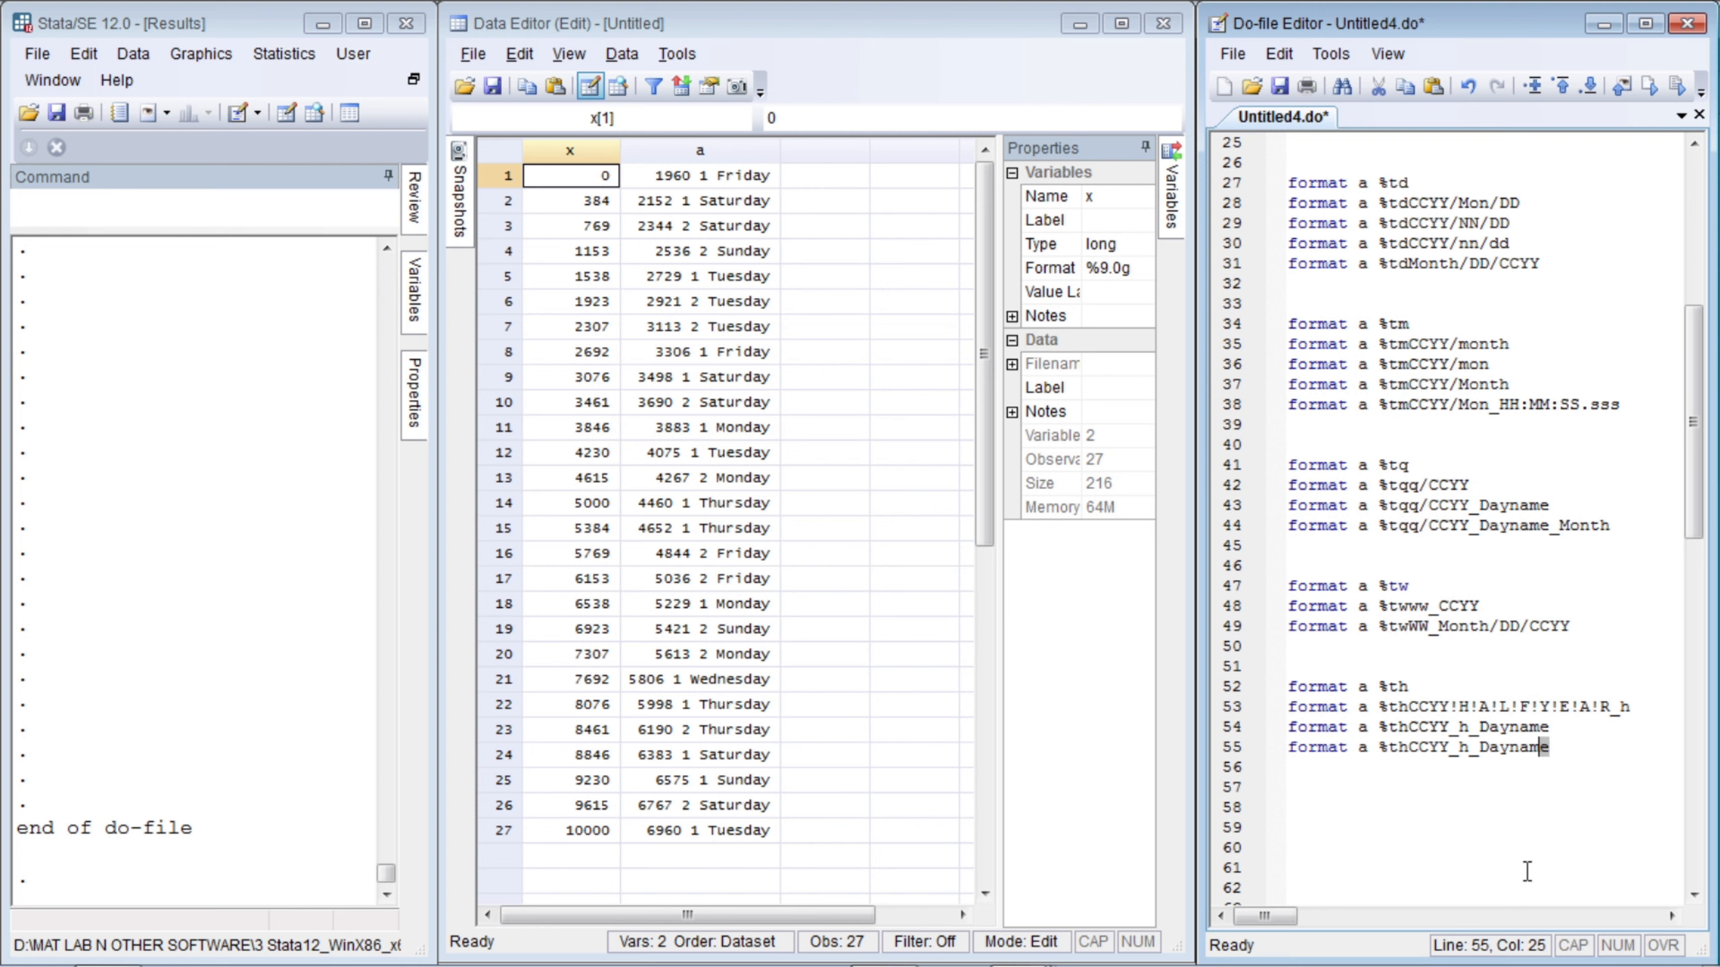
type("AYNAME")
- Add format a %thCCYY_h_Day on line 56 and run the whole do-file
key("Return")
type("format a %thCCYY_h_DAYNAME")
key("BackSpace")
key("BackSpace")
key("BackSpace")
key("BackSpace")
key("BackSpace")
key("BackSpace")
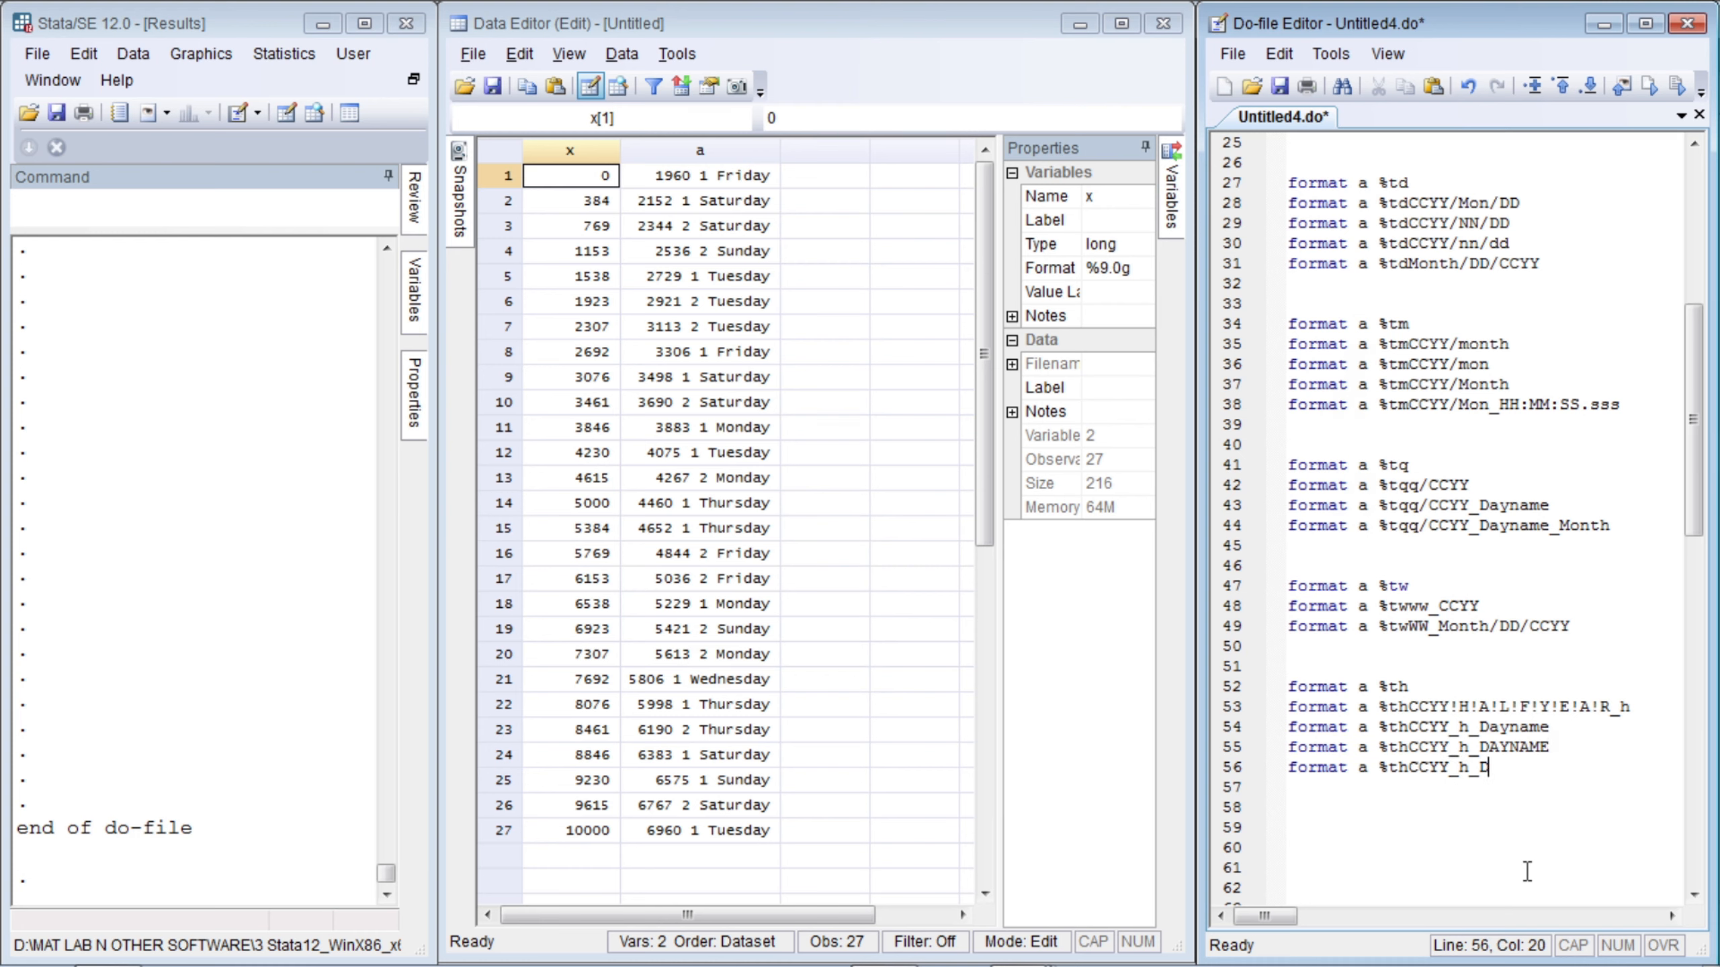
type("ay")
key("ctrl+d")
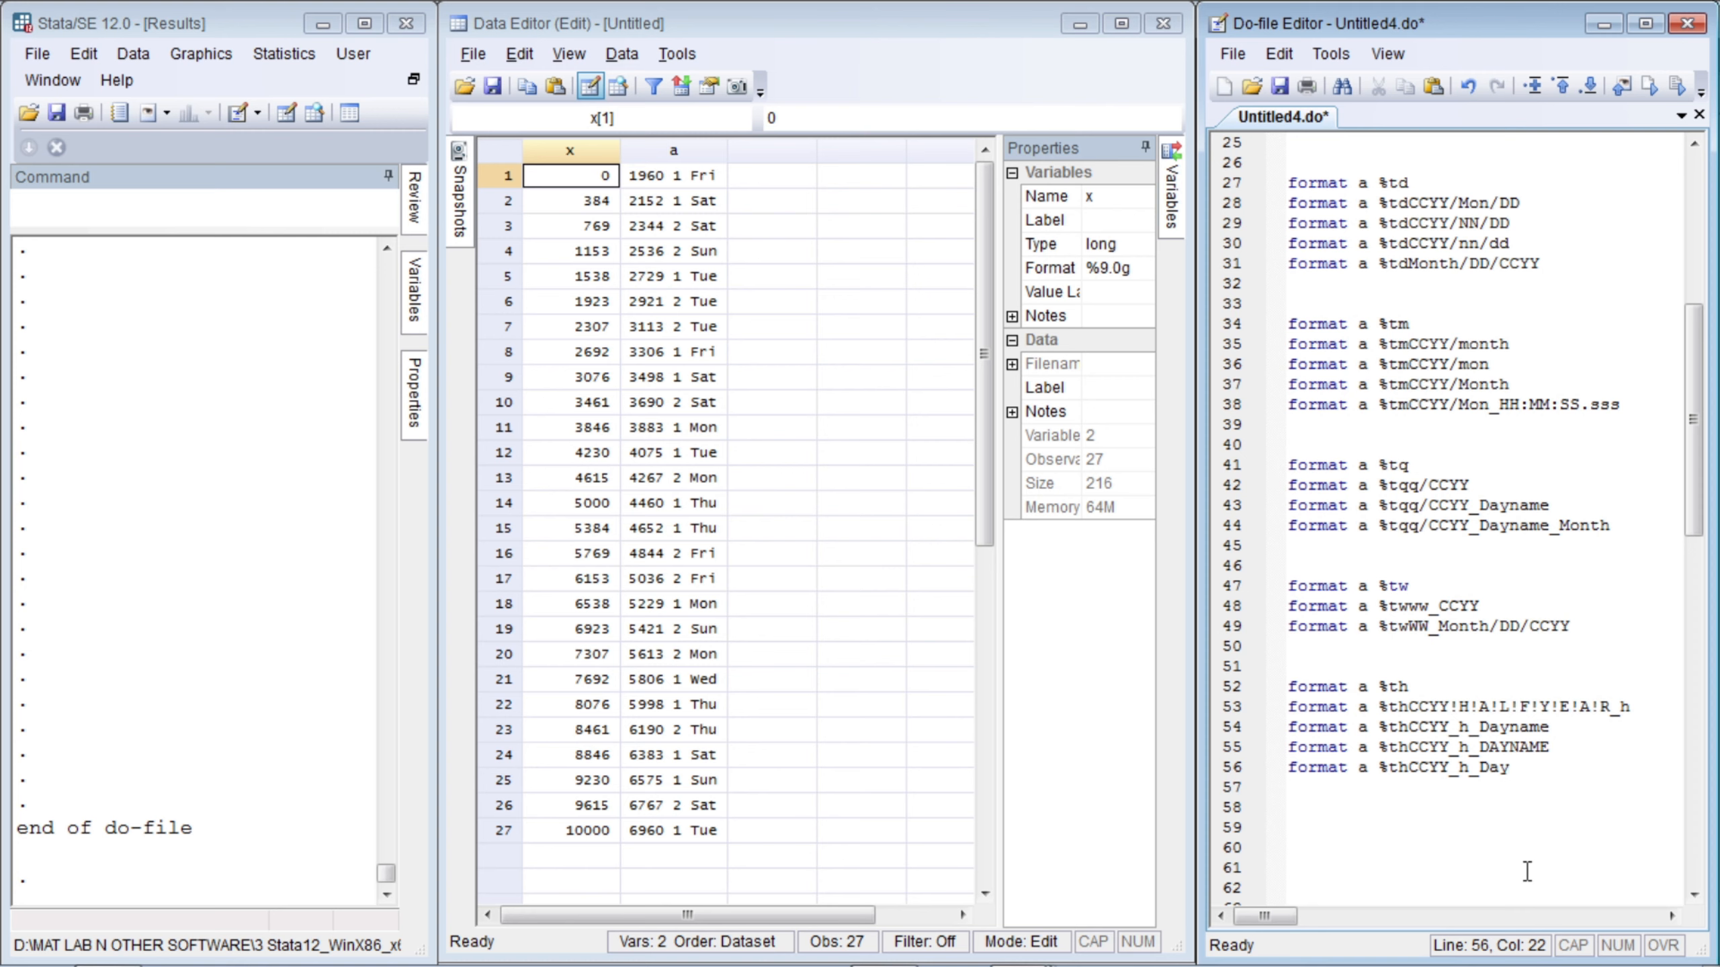
- Add format a %thCCYY_h_day on line 57, with day in lowercase, and run the whole do-file
key("Return")
type("format a %thCCYY_h_DAYNAME")
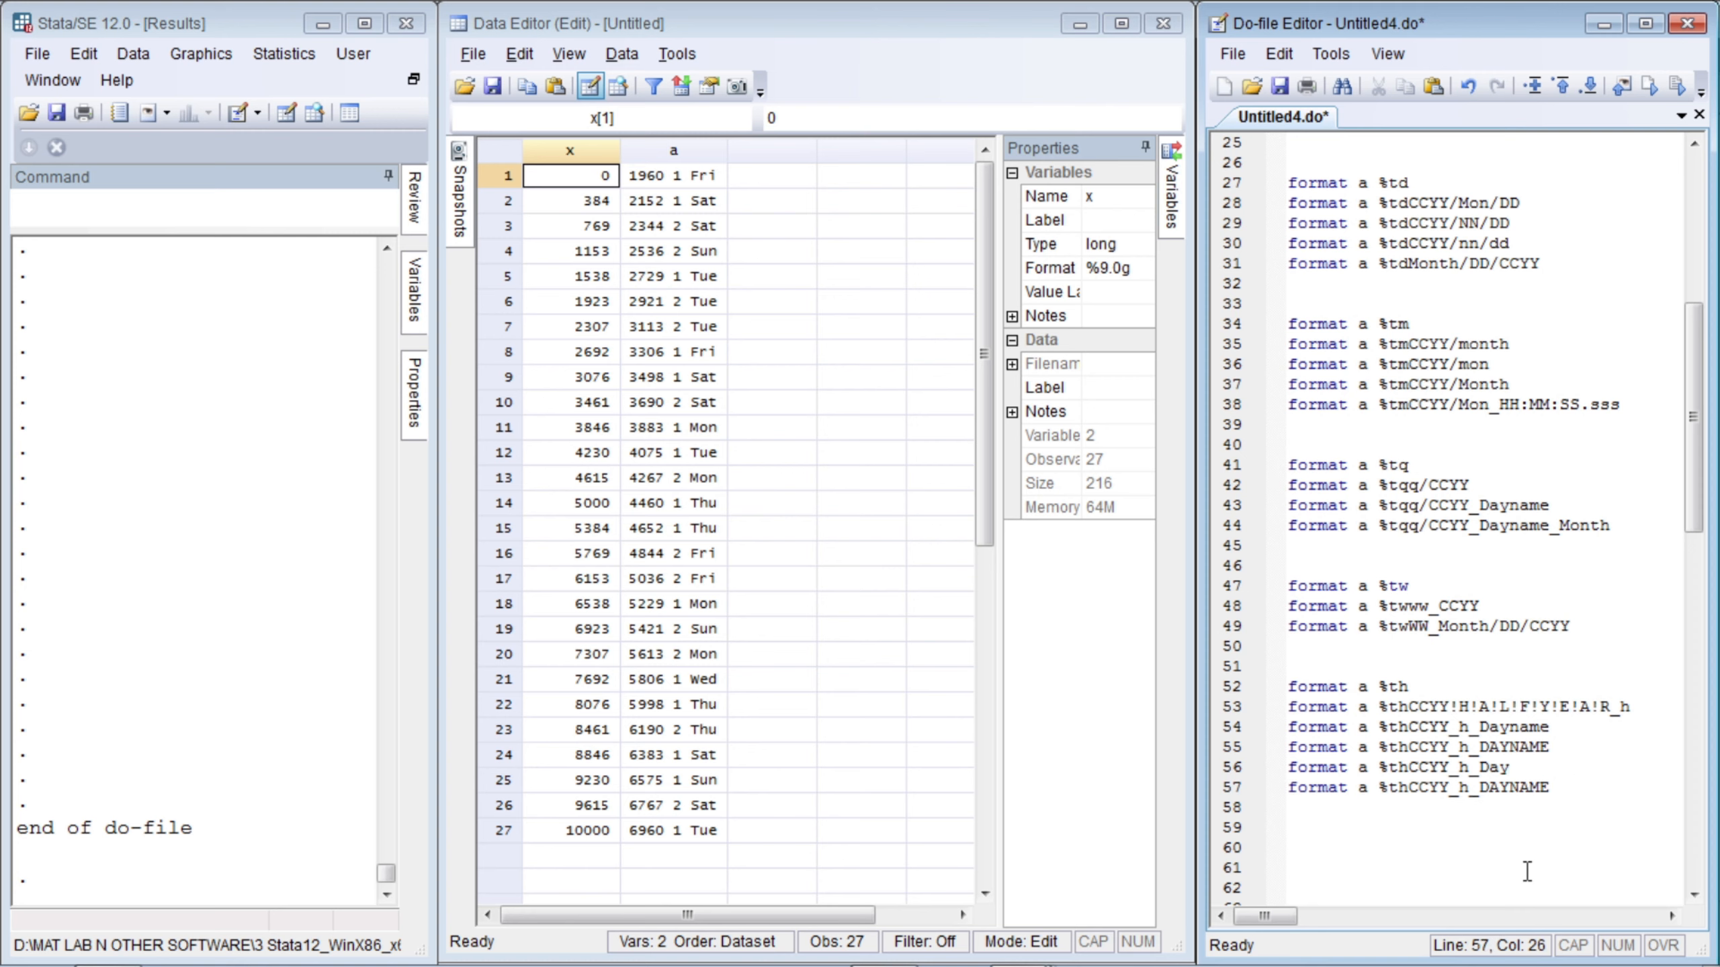
key("BackSpace")
key("BackSpace")
key("BackSpace")
key("BackSpace")
key("BackSpace")
key("BackSpace")
key("BackSpace")
type("day")
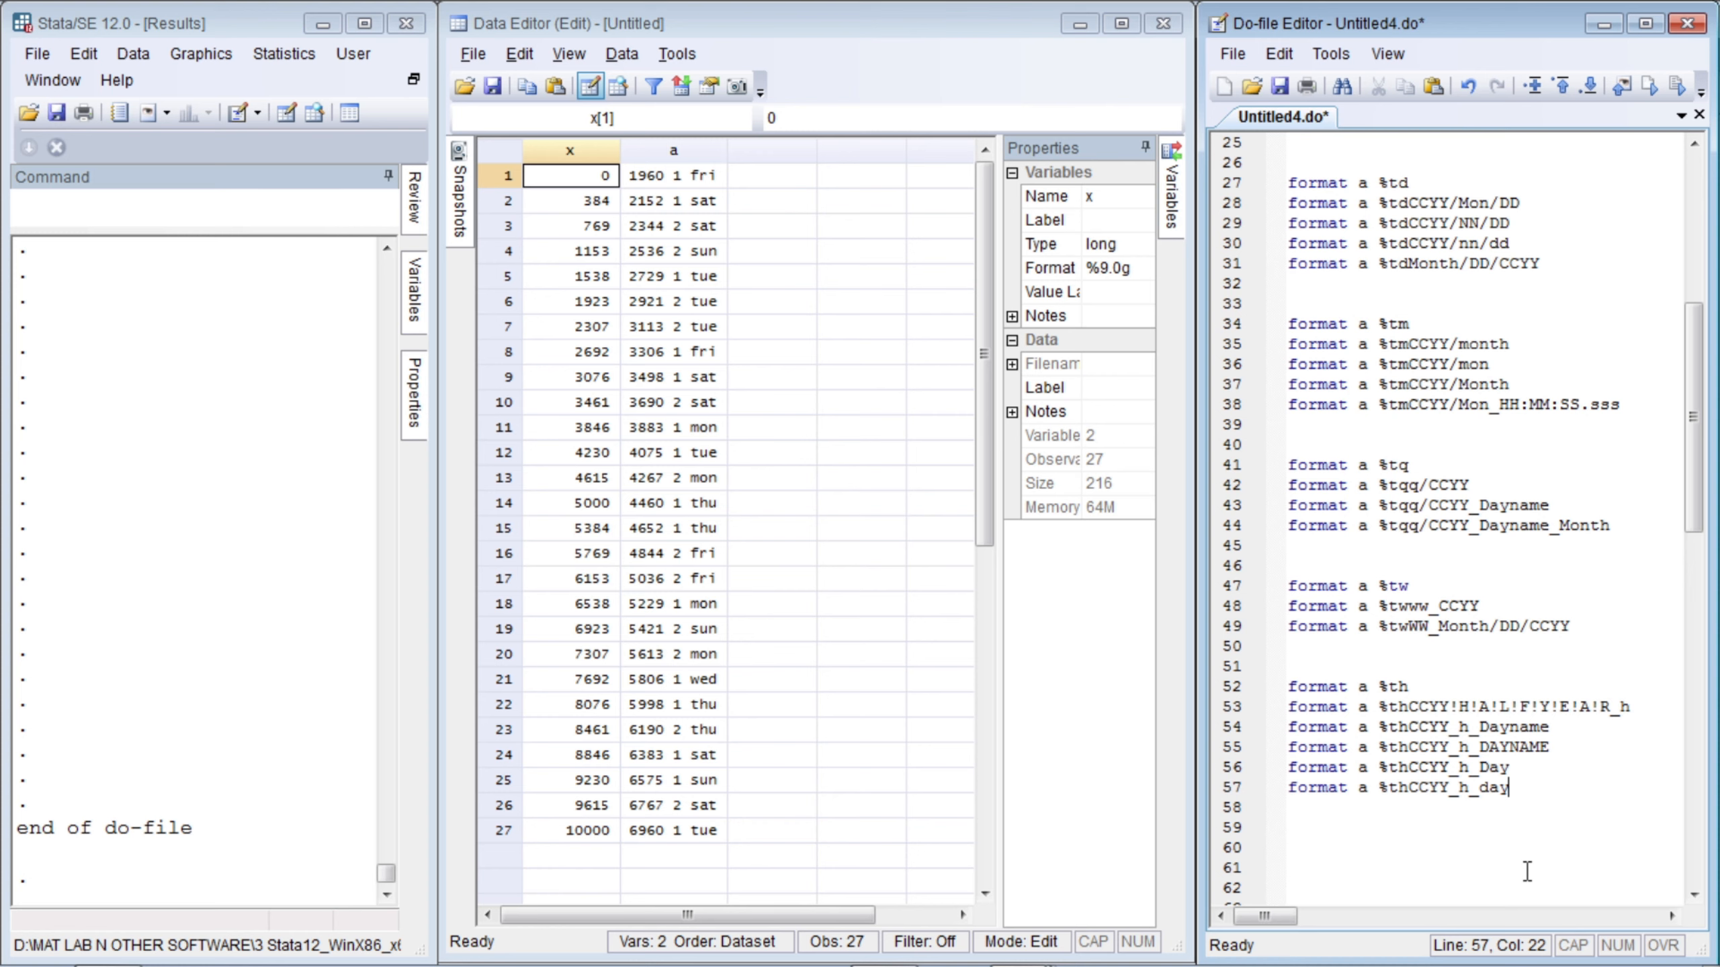
- Duplicate the %thCCYY_h_day line from line 57 onto line 58
left_click(1527, 872)
scroll(1528, 872, "down", 2)
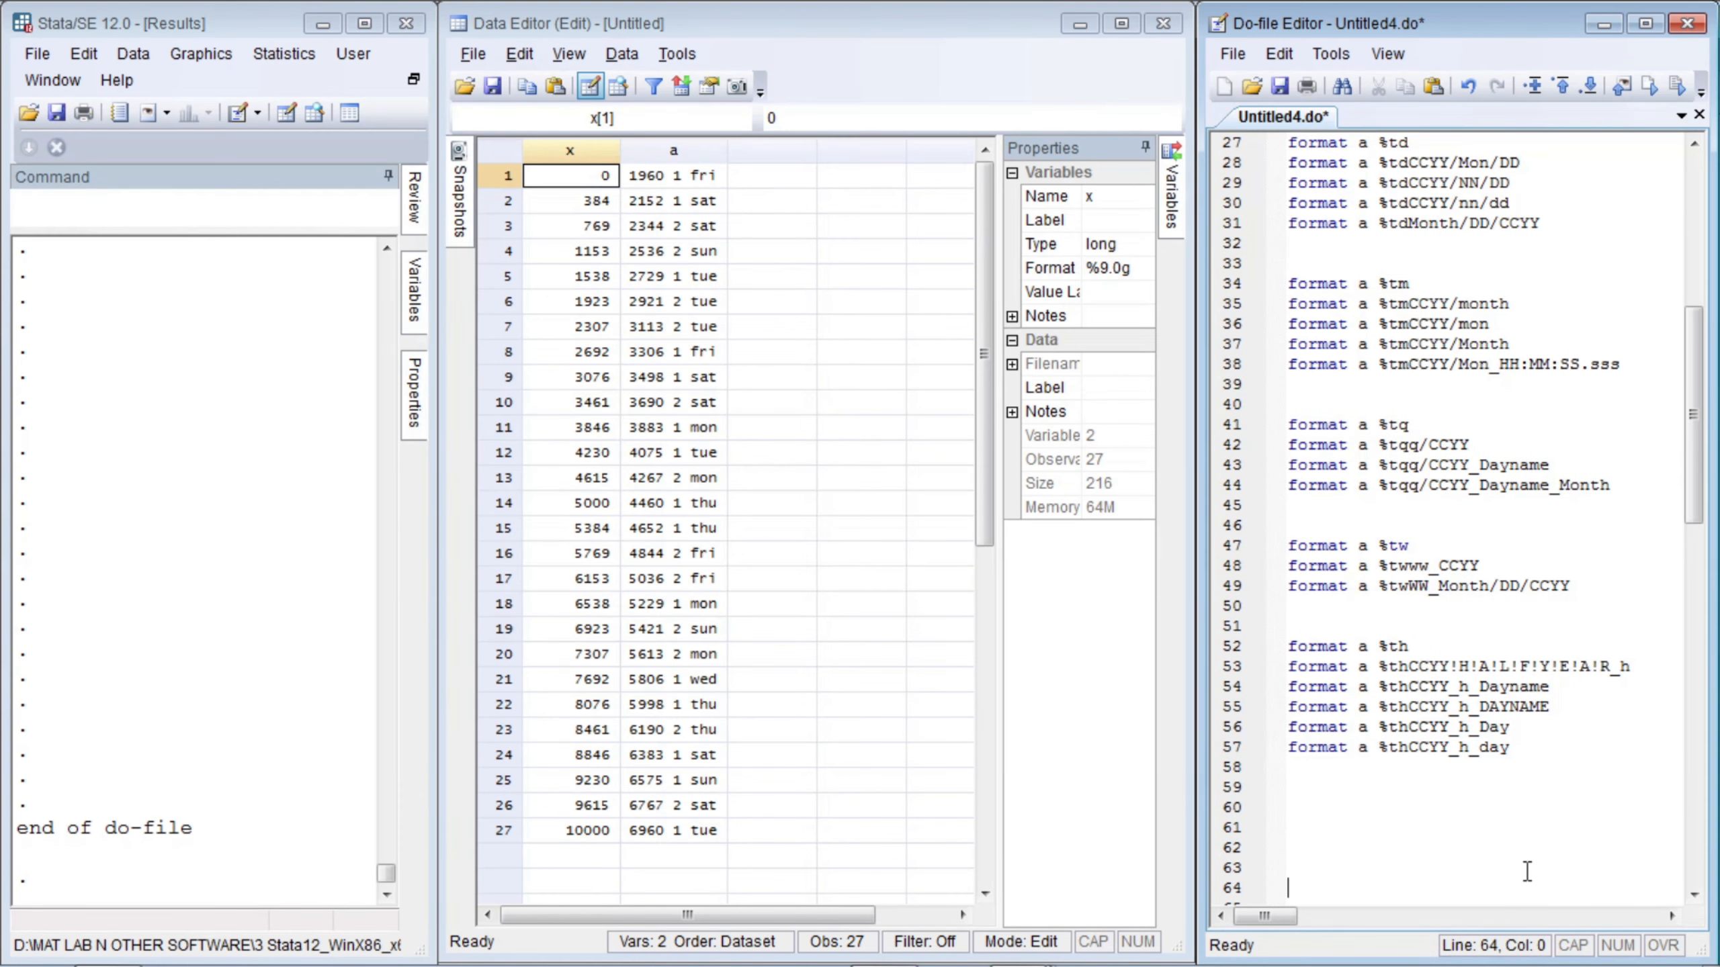
key("Up")
key("Up")
key("Up")
key("Up")
key("shift+End")
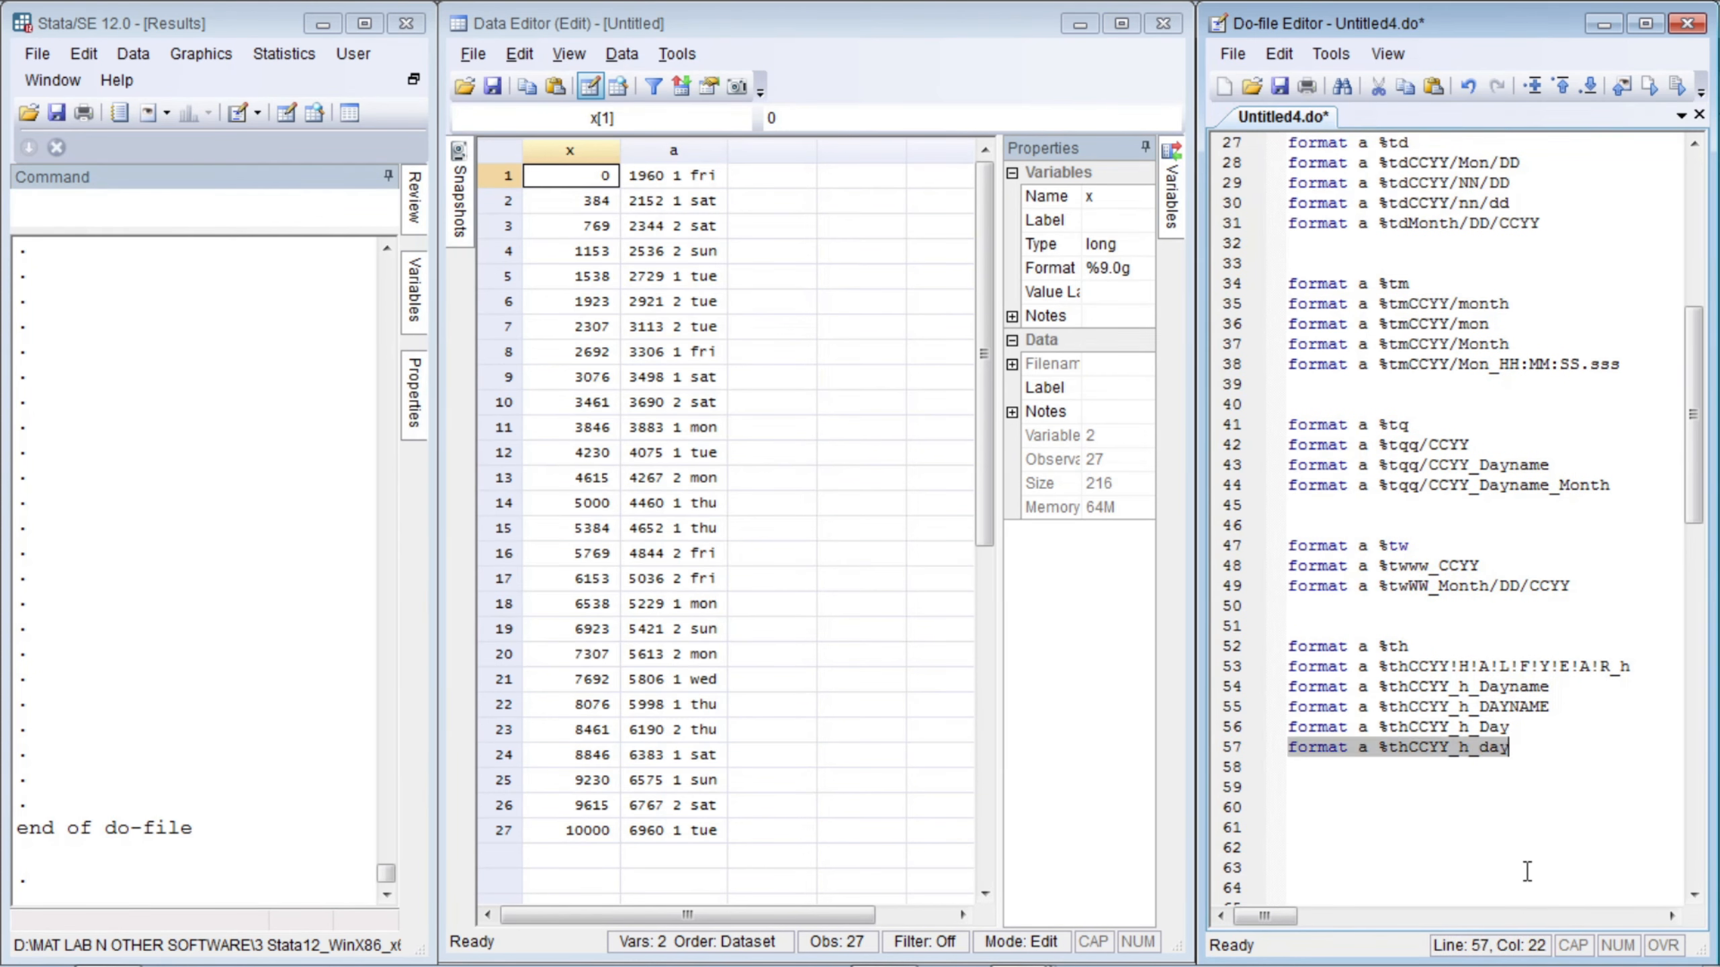
key("ctrl+c")
key("End")
key("Return")
key("ctrl+v")
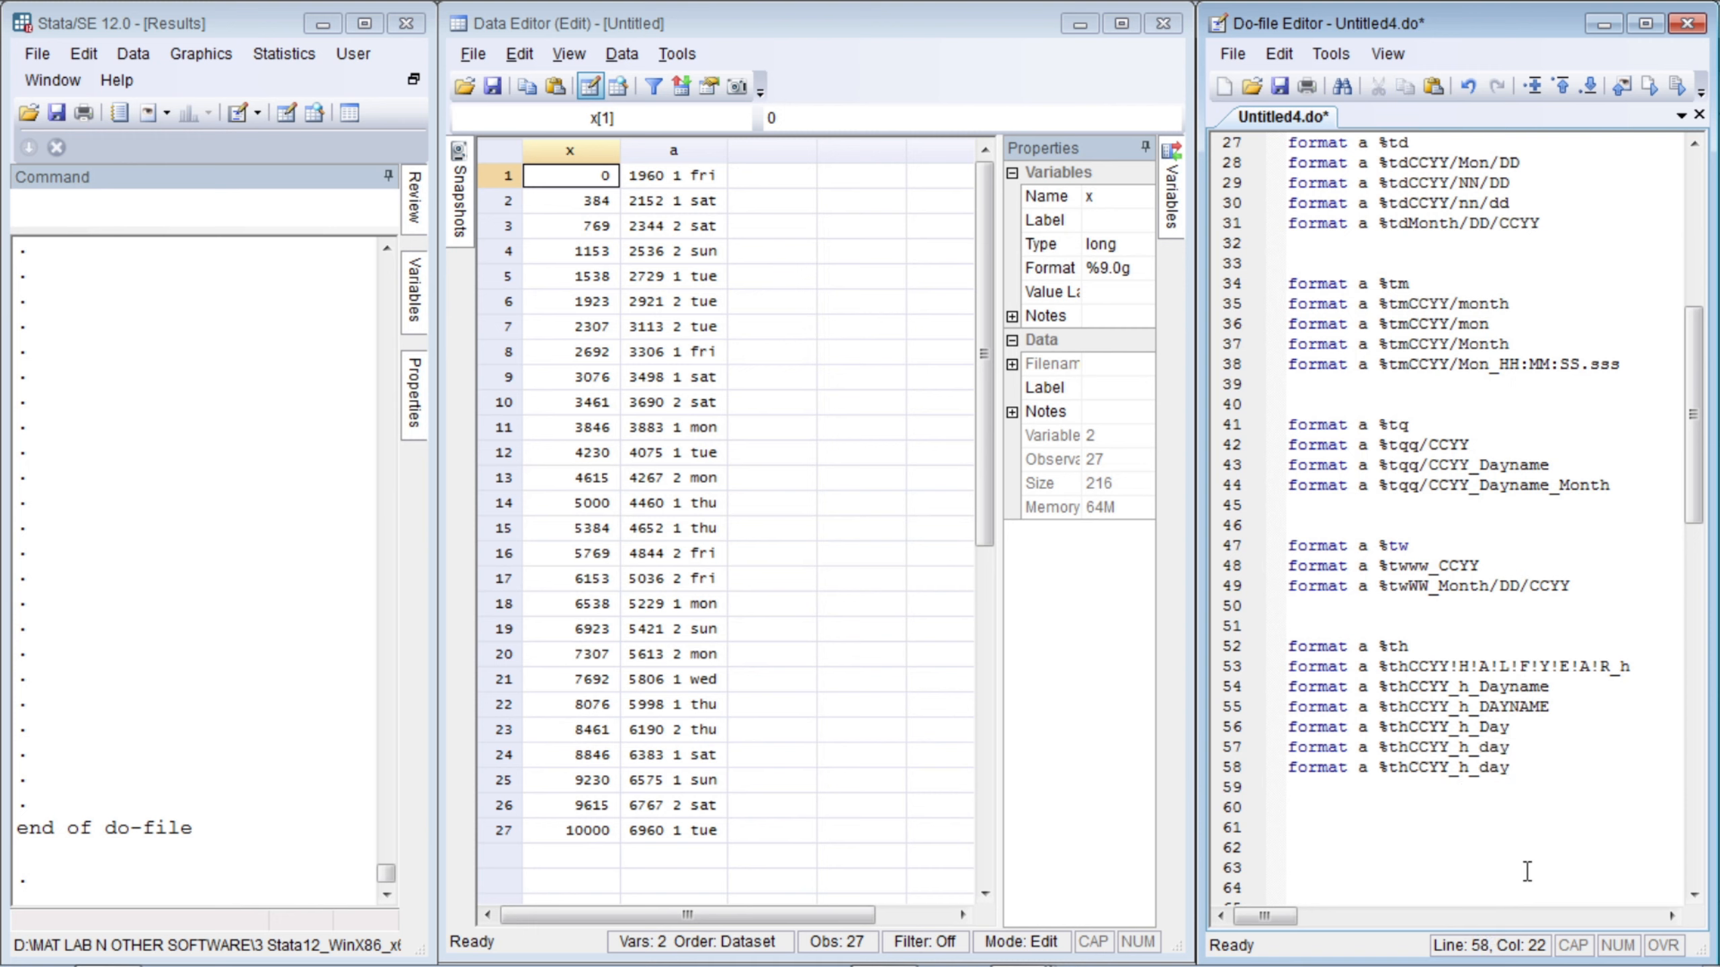
- Change day to Da on line 58 and run the whole do-file
key("shift+Left")
key("shift+Left")
key("shift+Left")
type("Da")
key("ctrl+d")
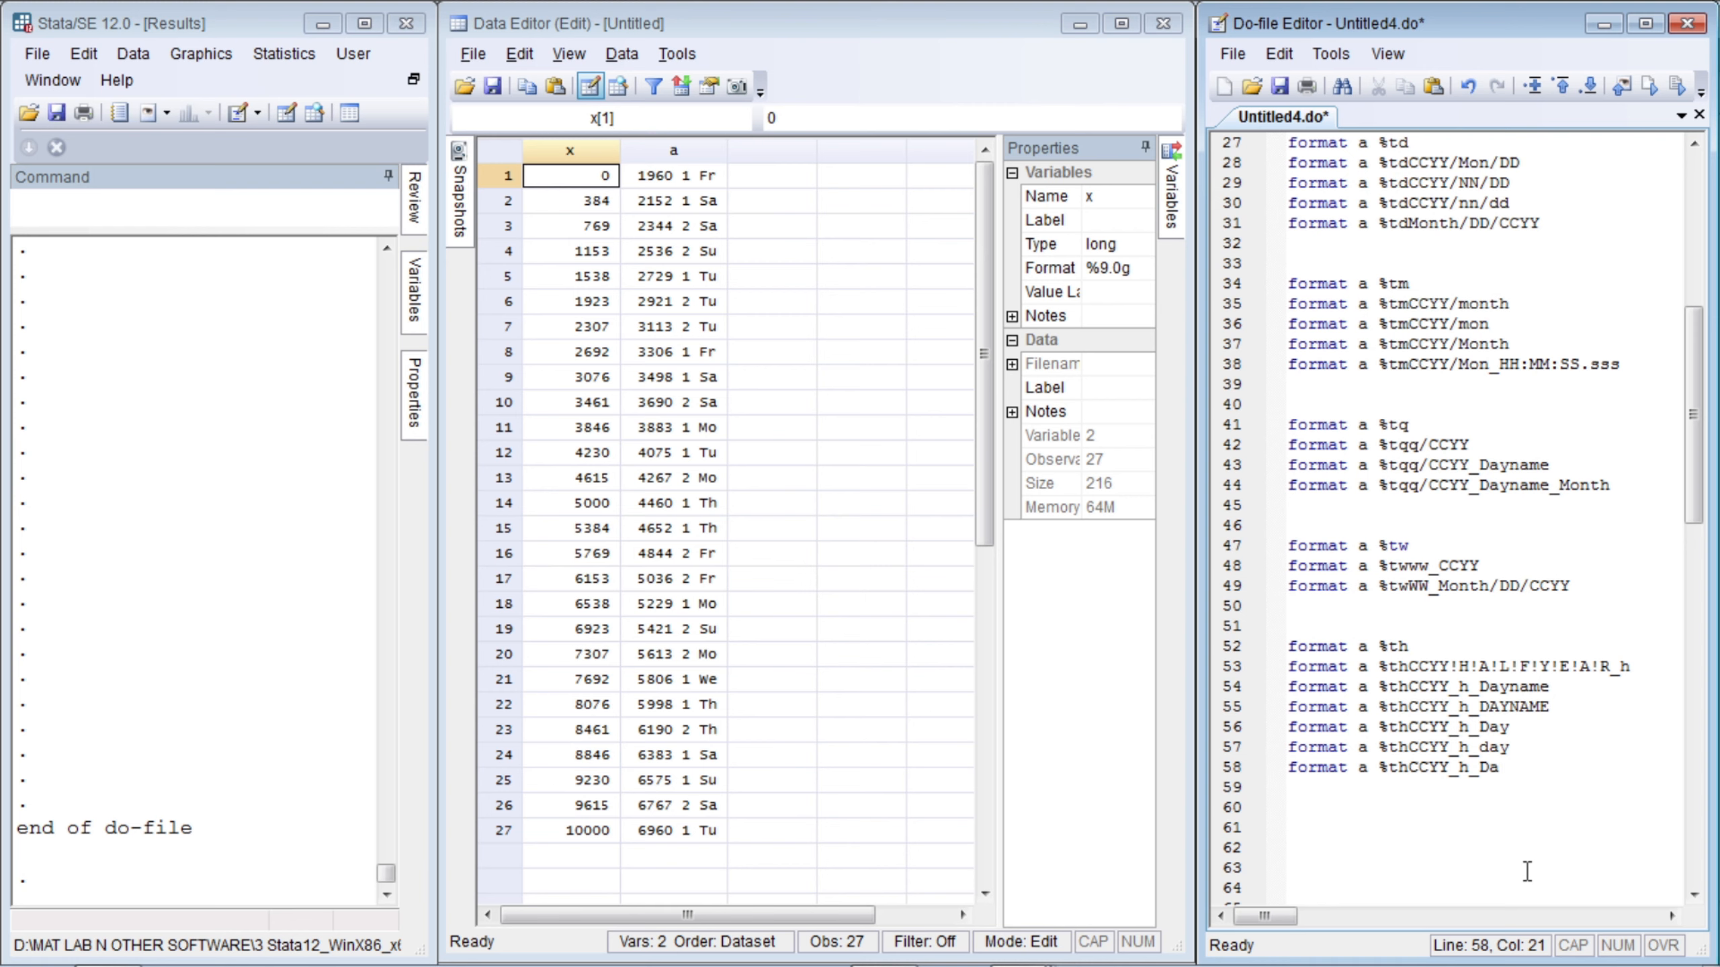
- Add format a %thCCYY_h_da on line 59, with da in lowercase, and run the whole do-file
key("shift+Left")
key("shift+Left")
key("Right")
key("Down")
key("ctrl+v")
key("Left")
key("Left")
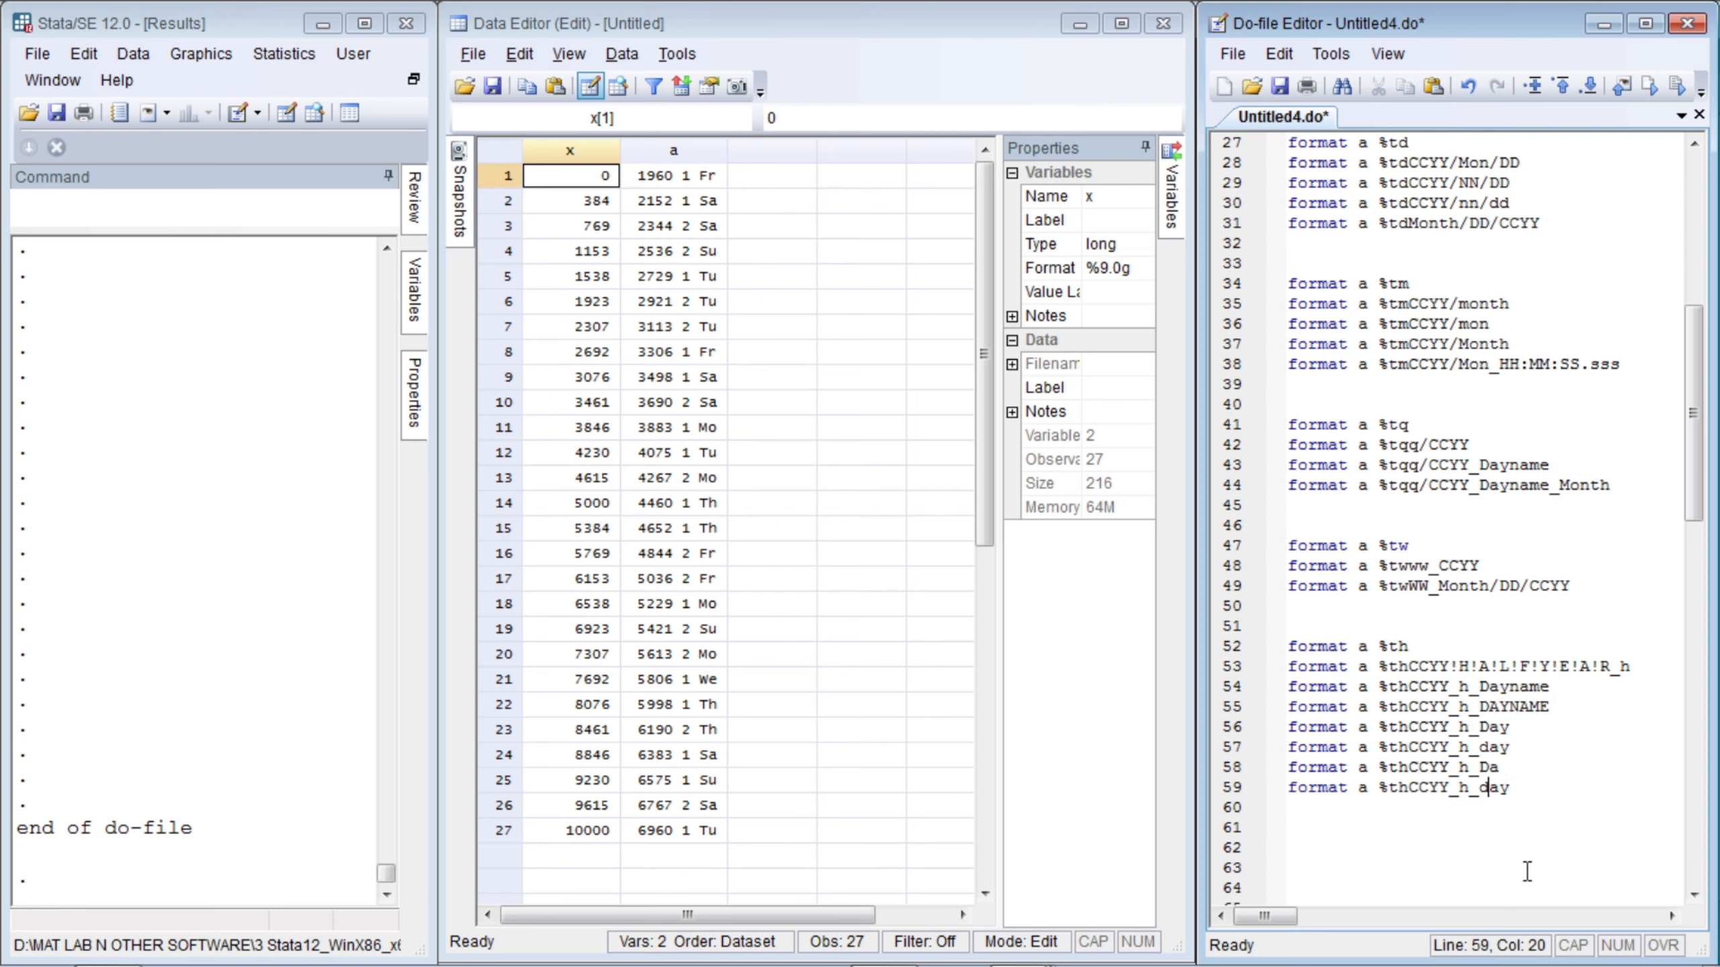
key("Left")
key("Right")
key("Right")
key("Delete")
- Insert a block of blank lines below the %th group to extend the do-file
key("Return")
key("Return")
key("Return")
key("Return")
key("Return")
key("Return")
key("Return")
key("Return")
key("Return")
key("Return")
key("Return")
key("Return")
key("Return")
key("Return")
key("Return")
key("Return")
key("Return")
key("Return")
key("Return")
key("Return")
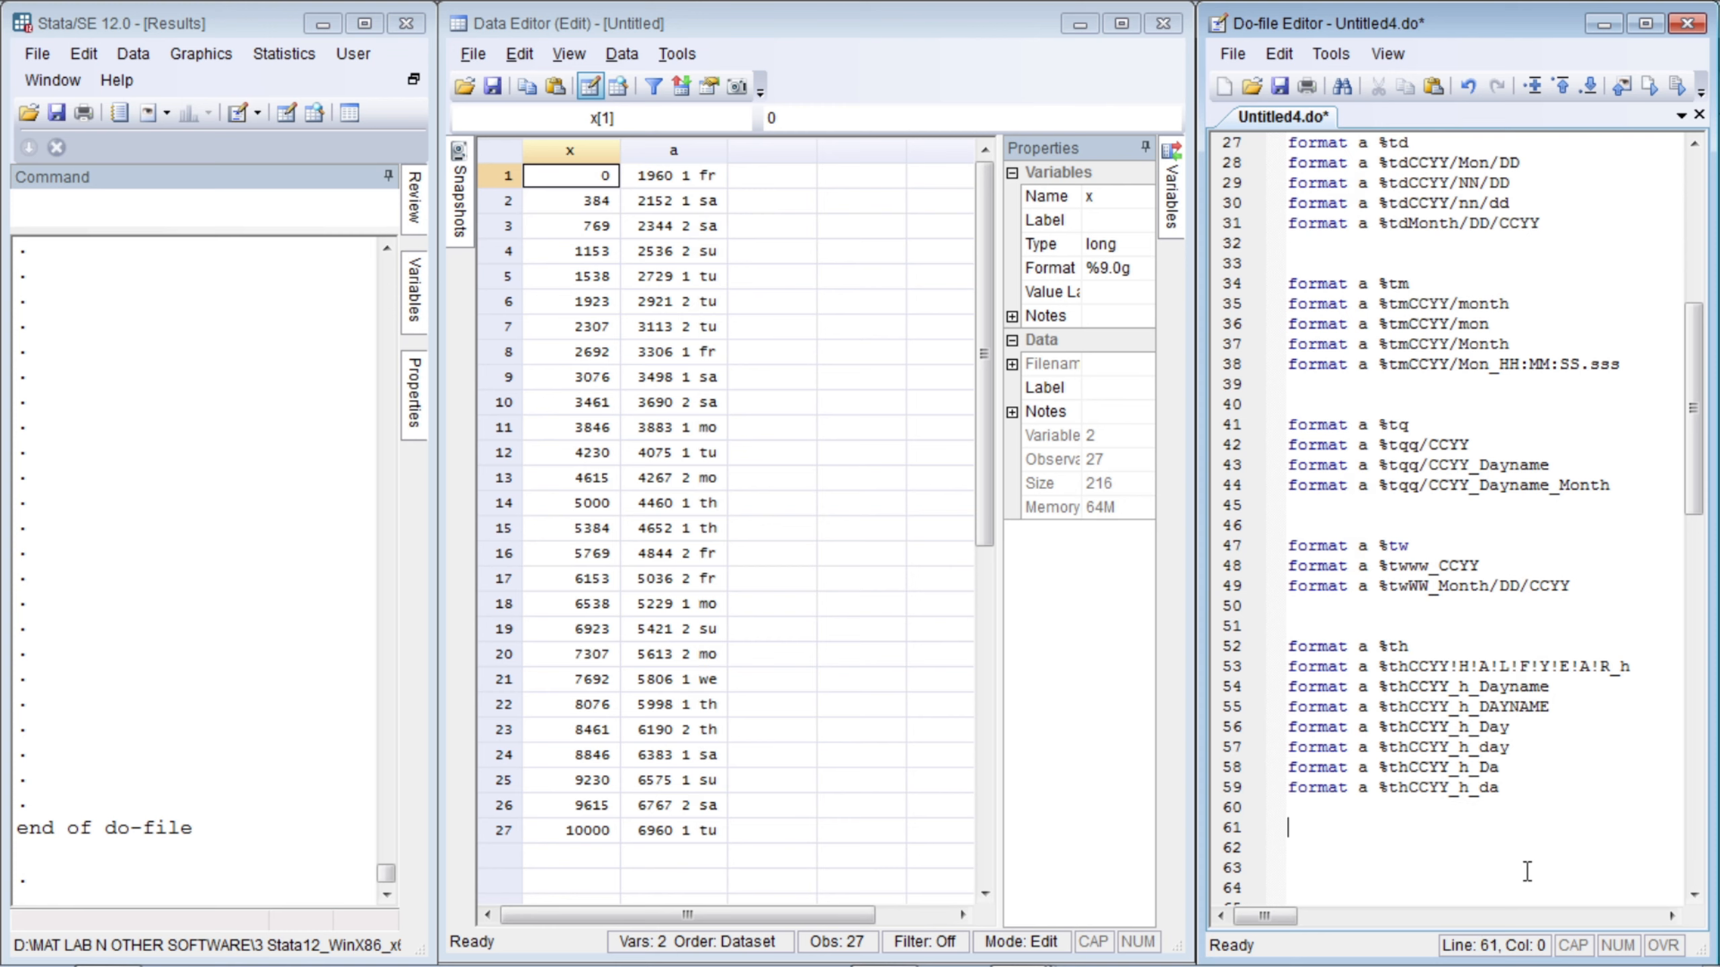
- Copy the %thCCYY_h_da line from line 59 to line 60
key("Up")
key("Up")
key("Up")
key("Up")
key("Up")
key("Up")
key("Up")
key("Up")
key("Up")
key("Up")
key("Up")
key("Up")
key("Up")
key("Up")
key("Up")
key("Up")
key("Up")
key("Up")
key("Up")
key("Up")
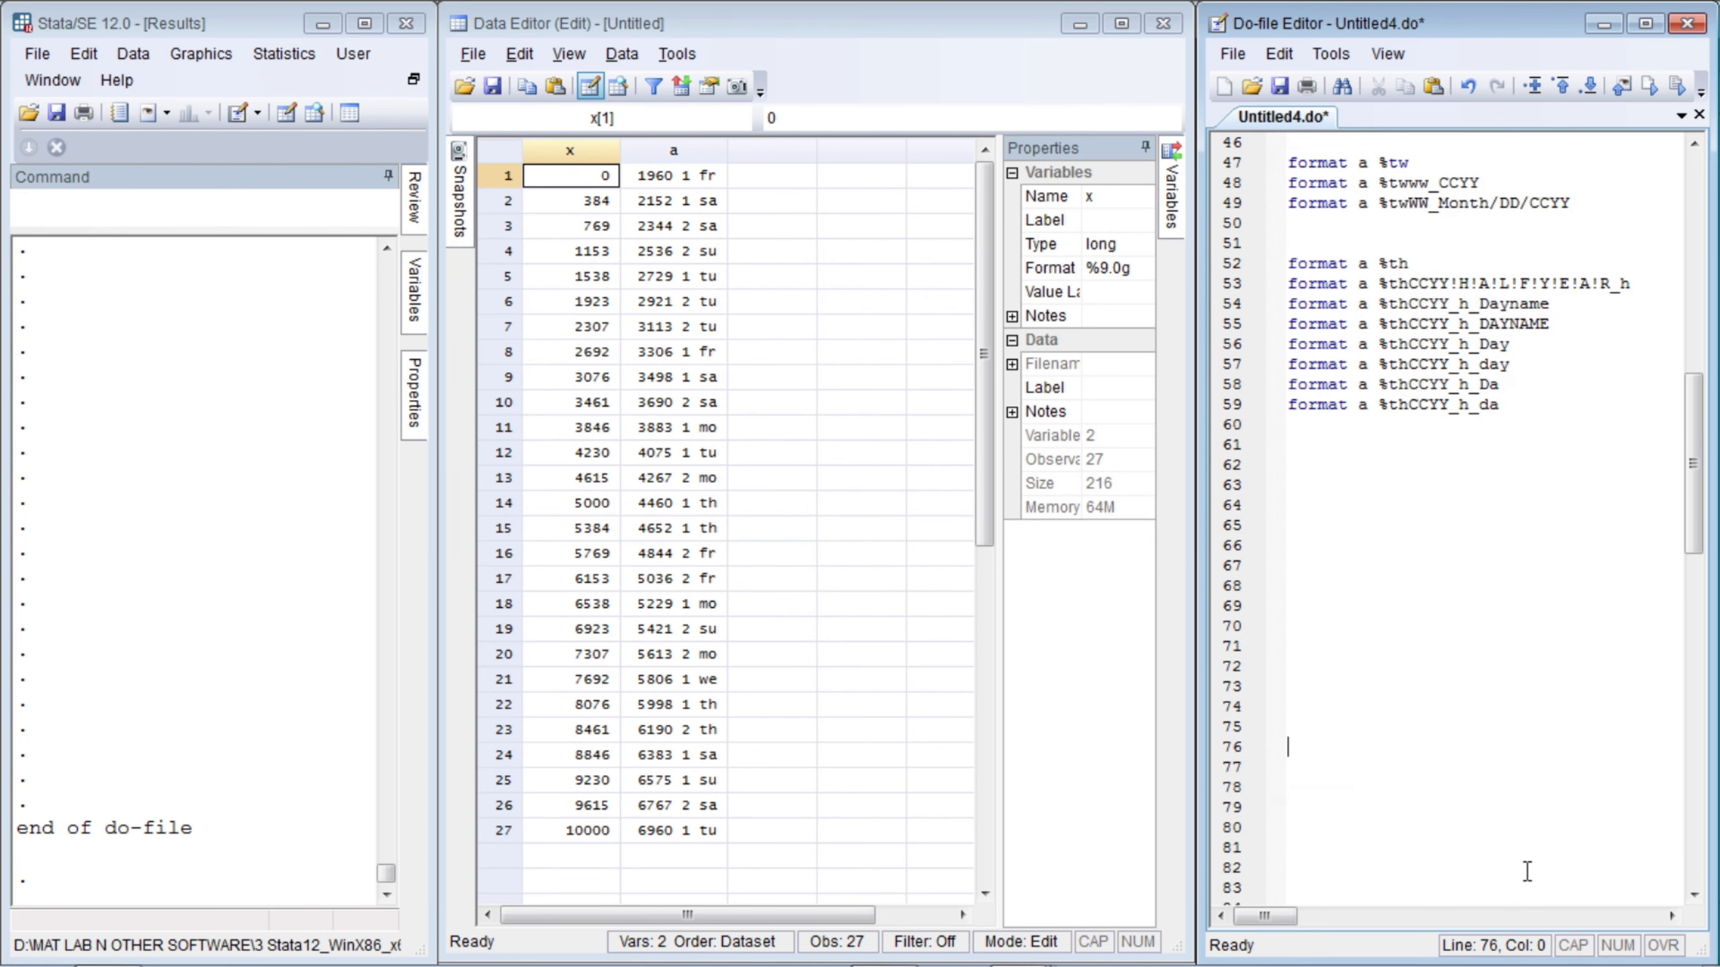
key("Up")
key("Up")
key("Up")
key("shift+End")
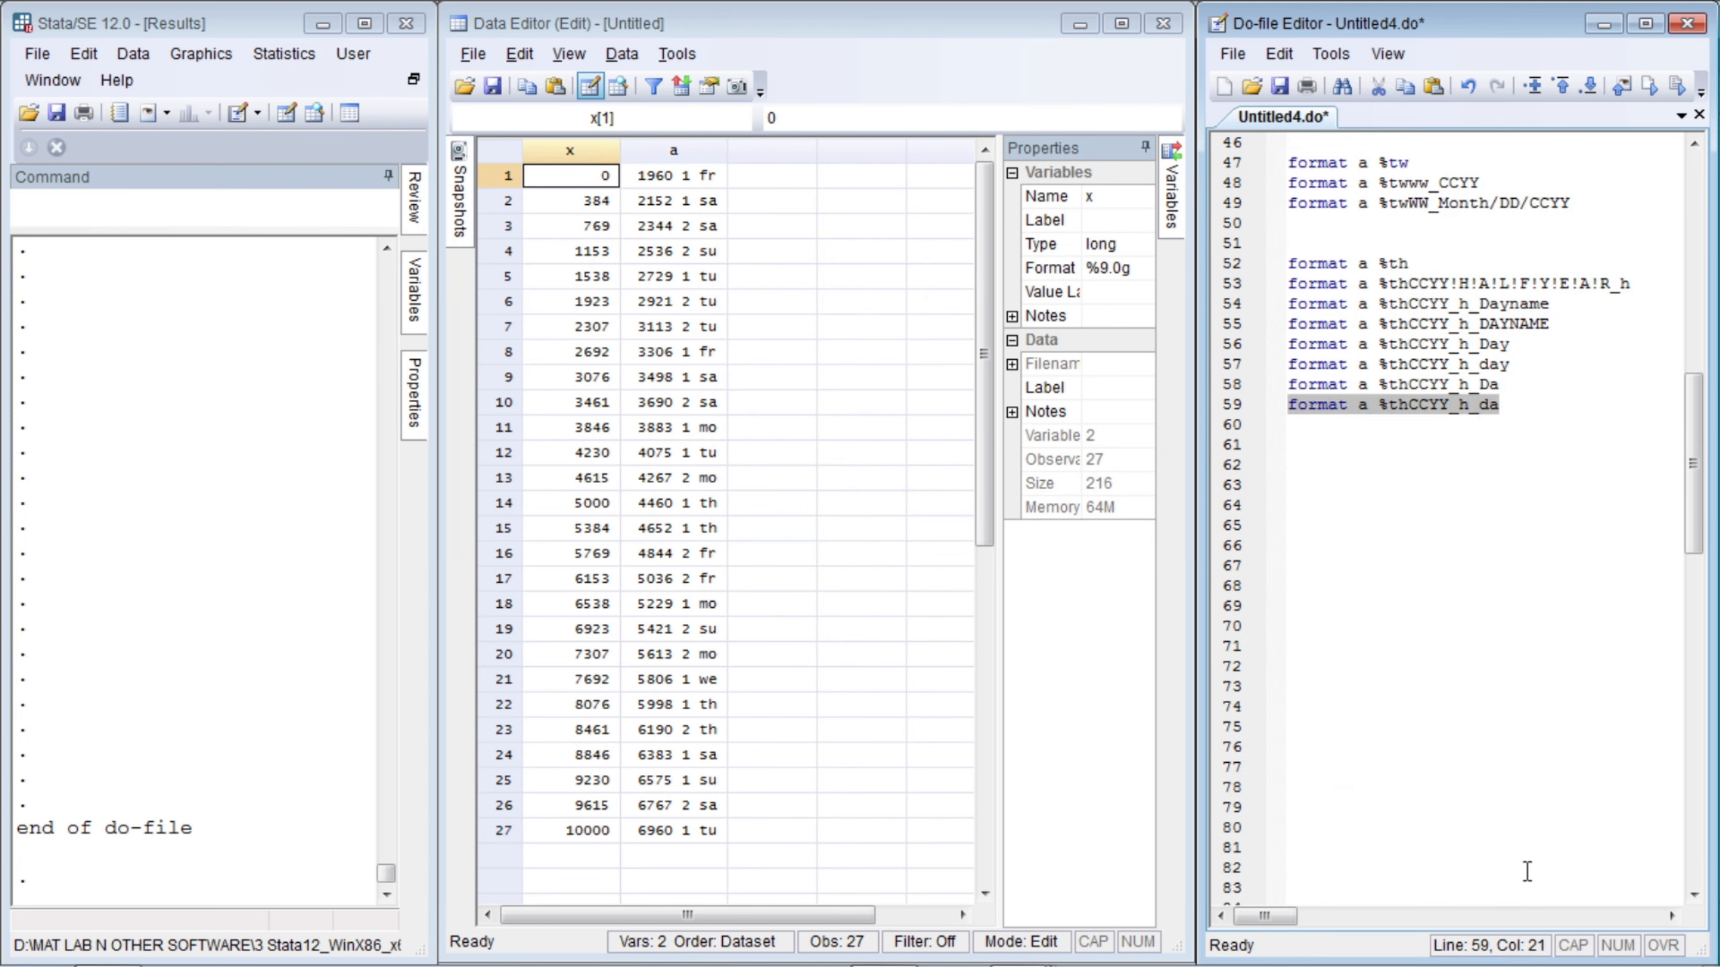
key("Down")
key("ctrl+v")
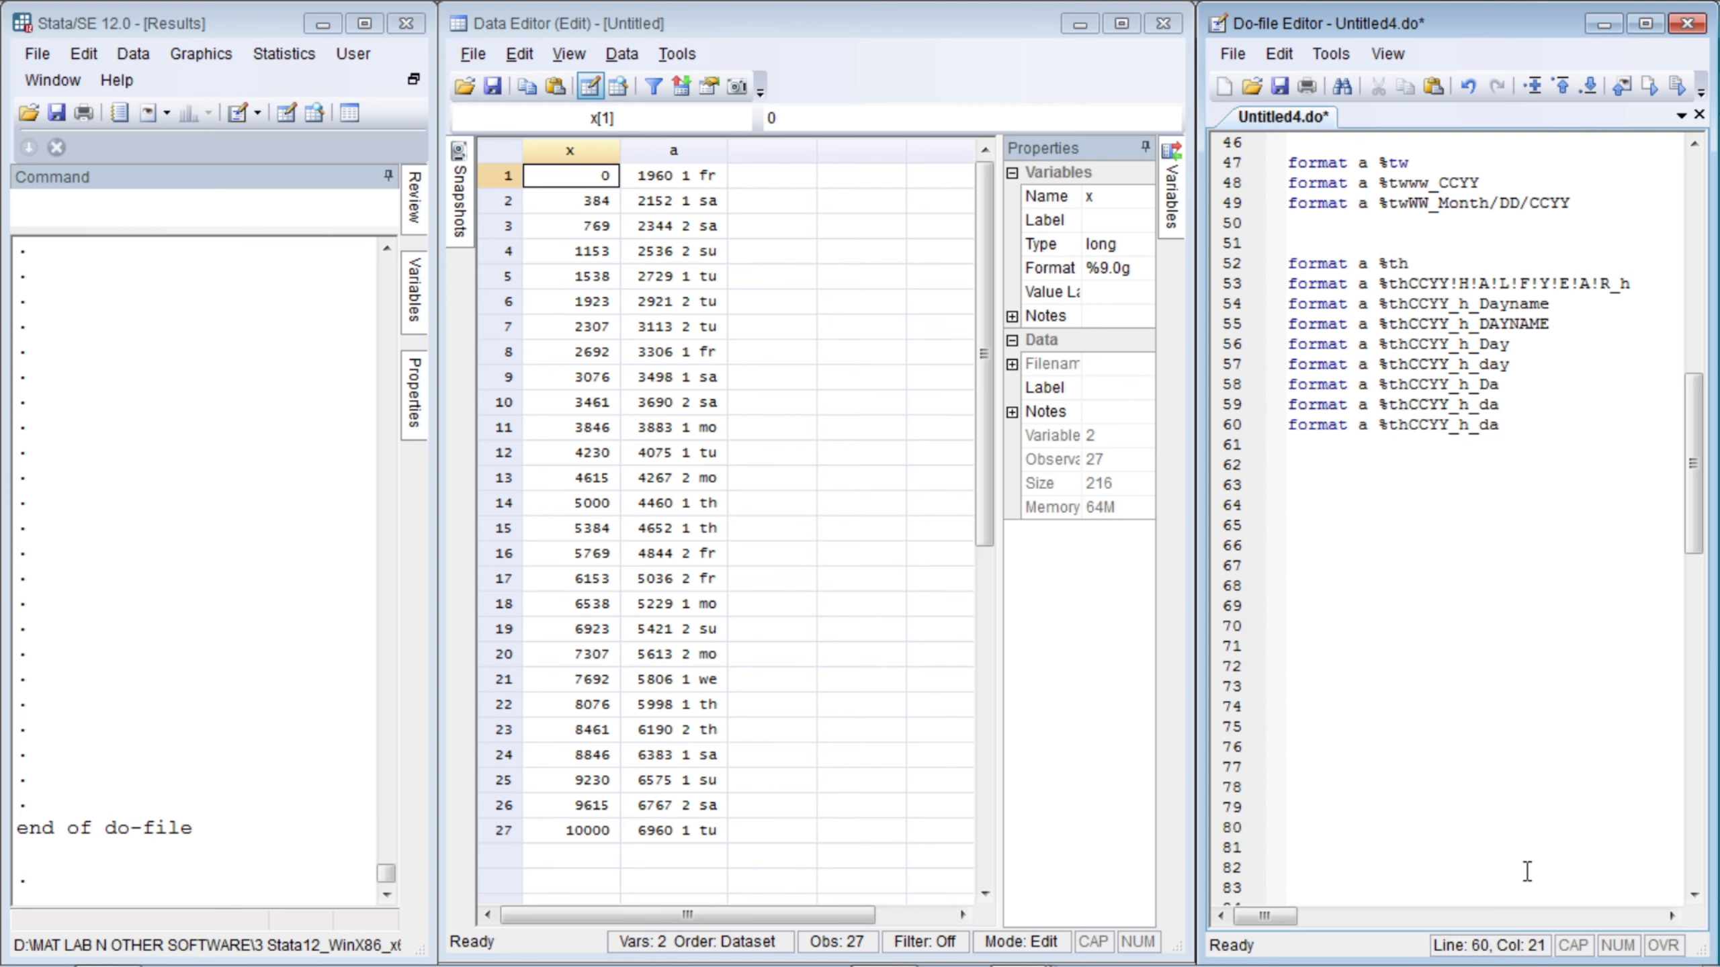
- Change da to JJJ on line 60 and run the whole do-file
key("Left")
key("Left")
key("Left")
key("shift+End")
type("JJJ")
key("ctrl+d")
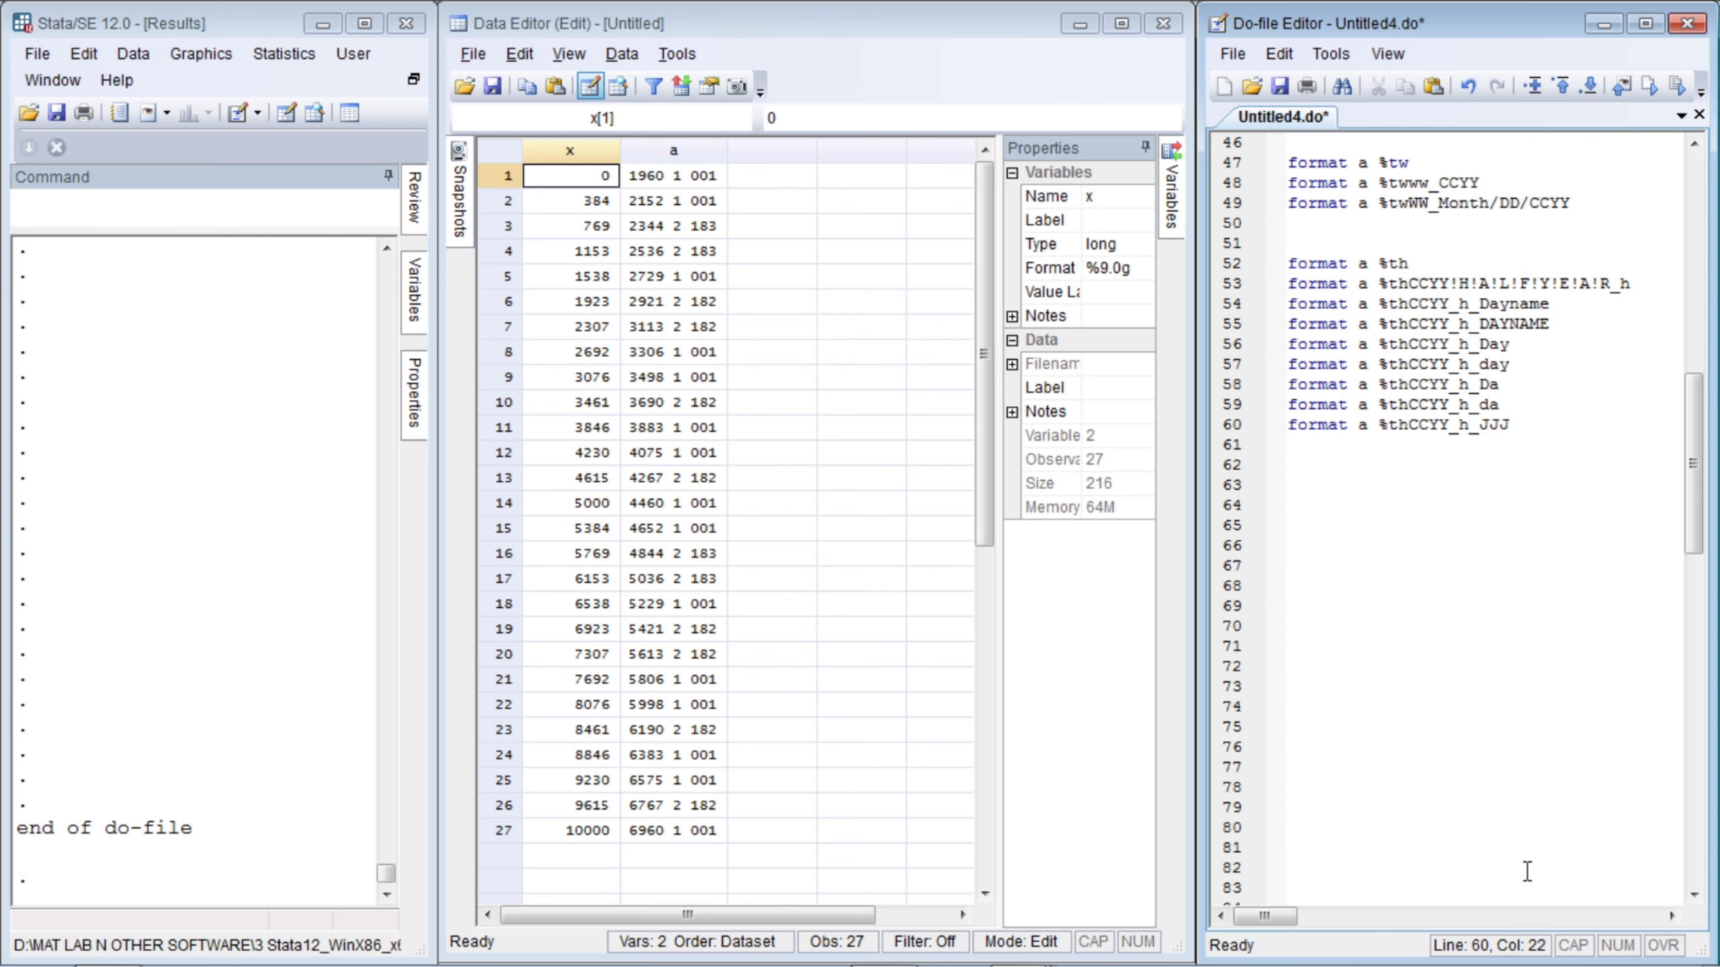
- Copy the format a %thCCYY_h_JJJ line from line 60 to line 61
key("Home")
key("shift+End")
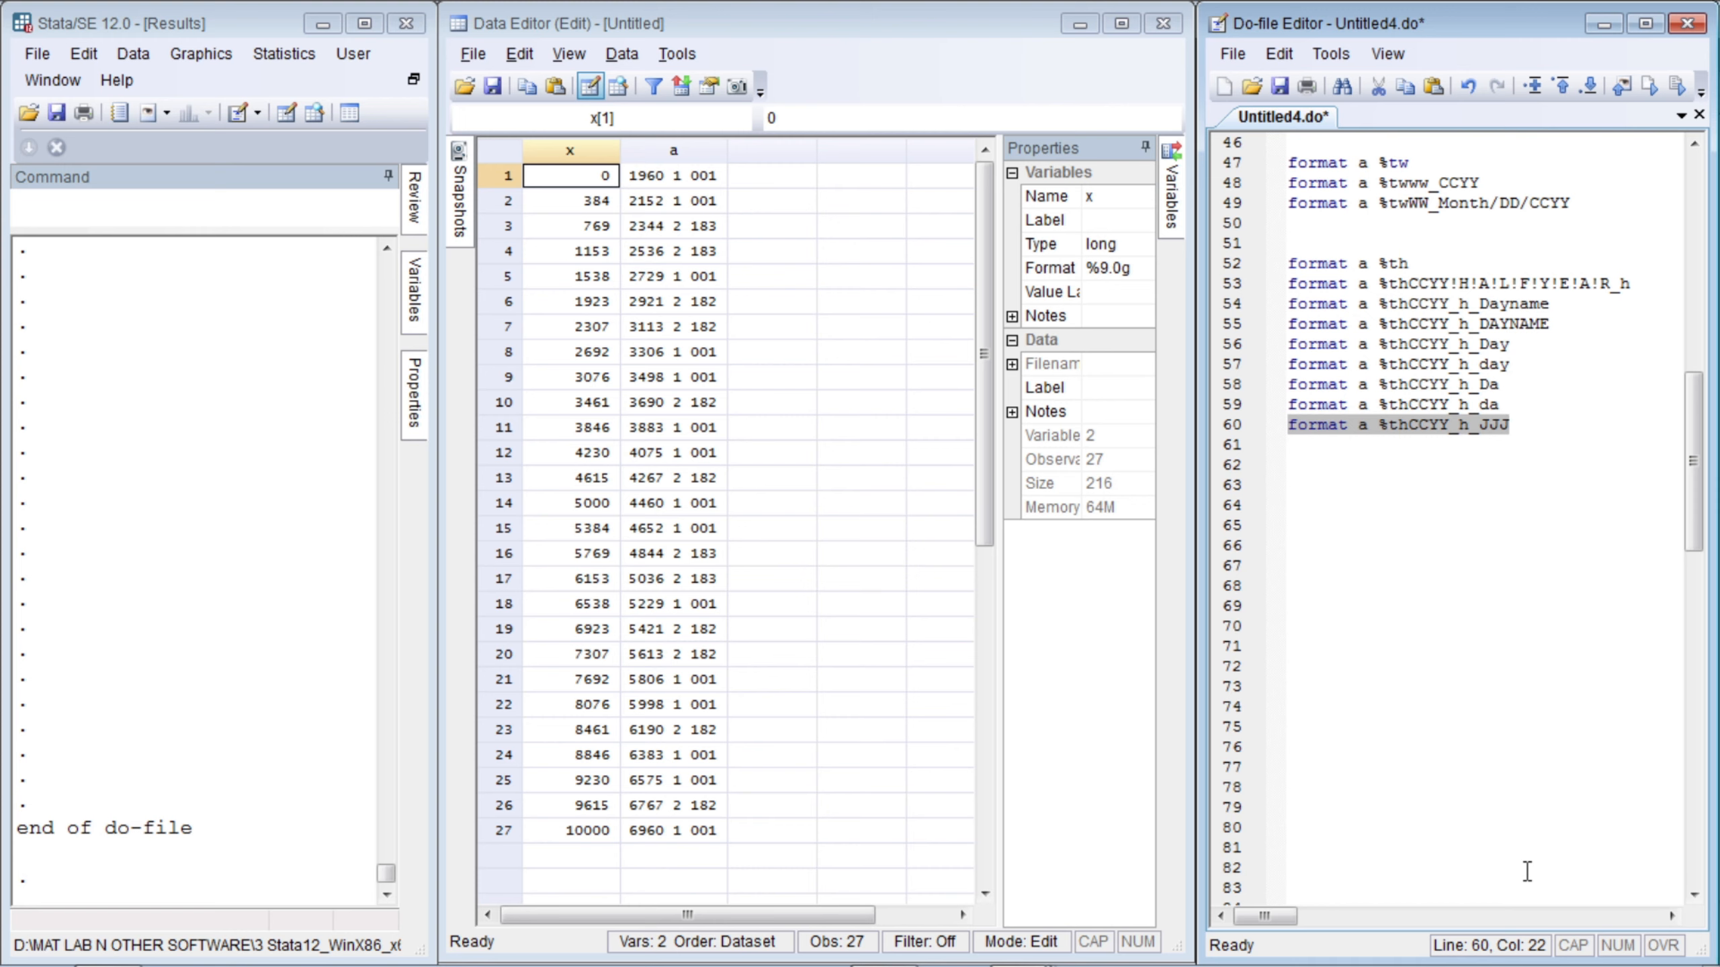
key("ctrl+c")
key("End")
key("Return")
key("ctrl+v")
key("Left")
key("Left")
key("Left")
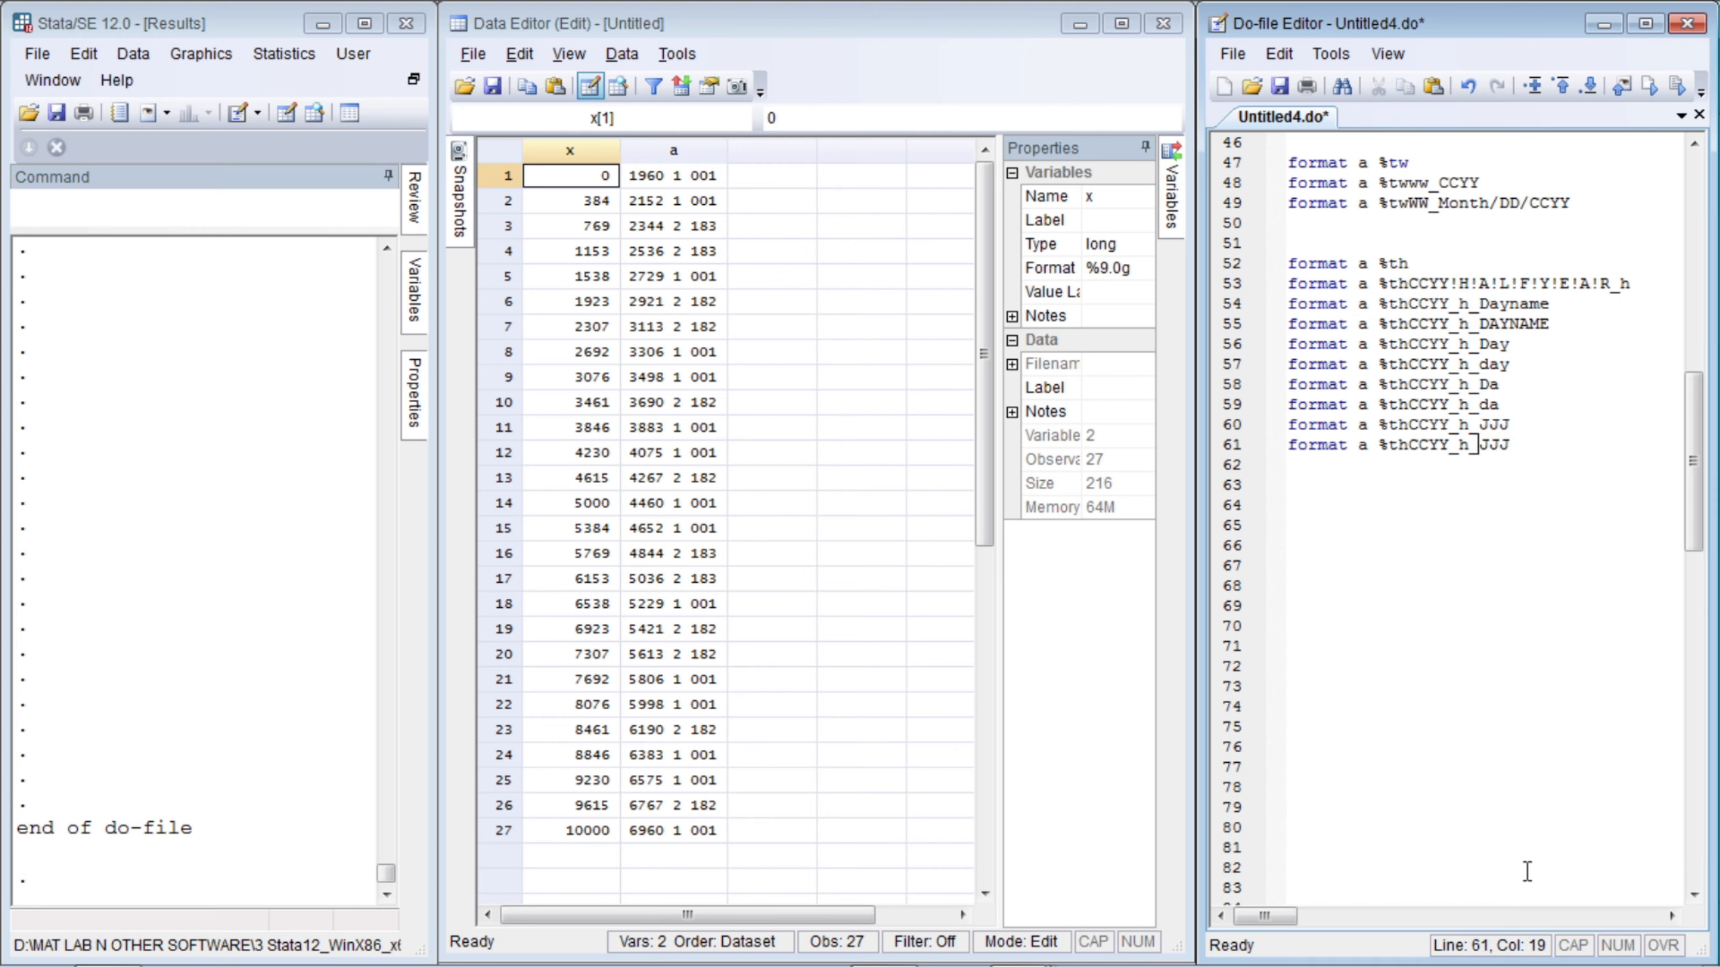
- Replace JJJ with lowercase jjj on line 61 and run the whole do-file
key("shift+Right")
key("shift+Right")
key("shift+Right")
type("jjj")
key("ctrl+d")
- Examine the h and jjj elements of the line 61 format against the displayed values of variable a
key("Home")
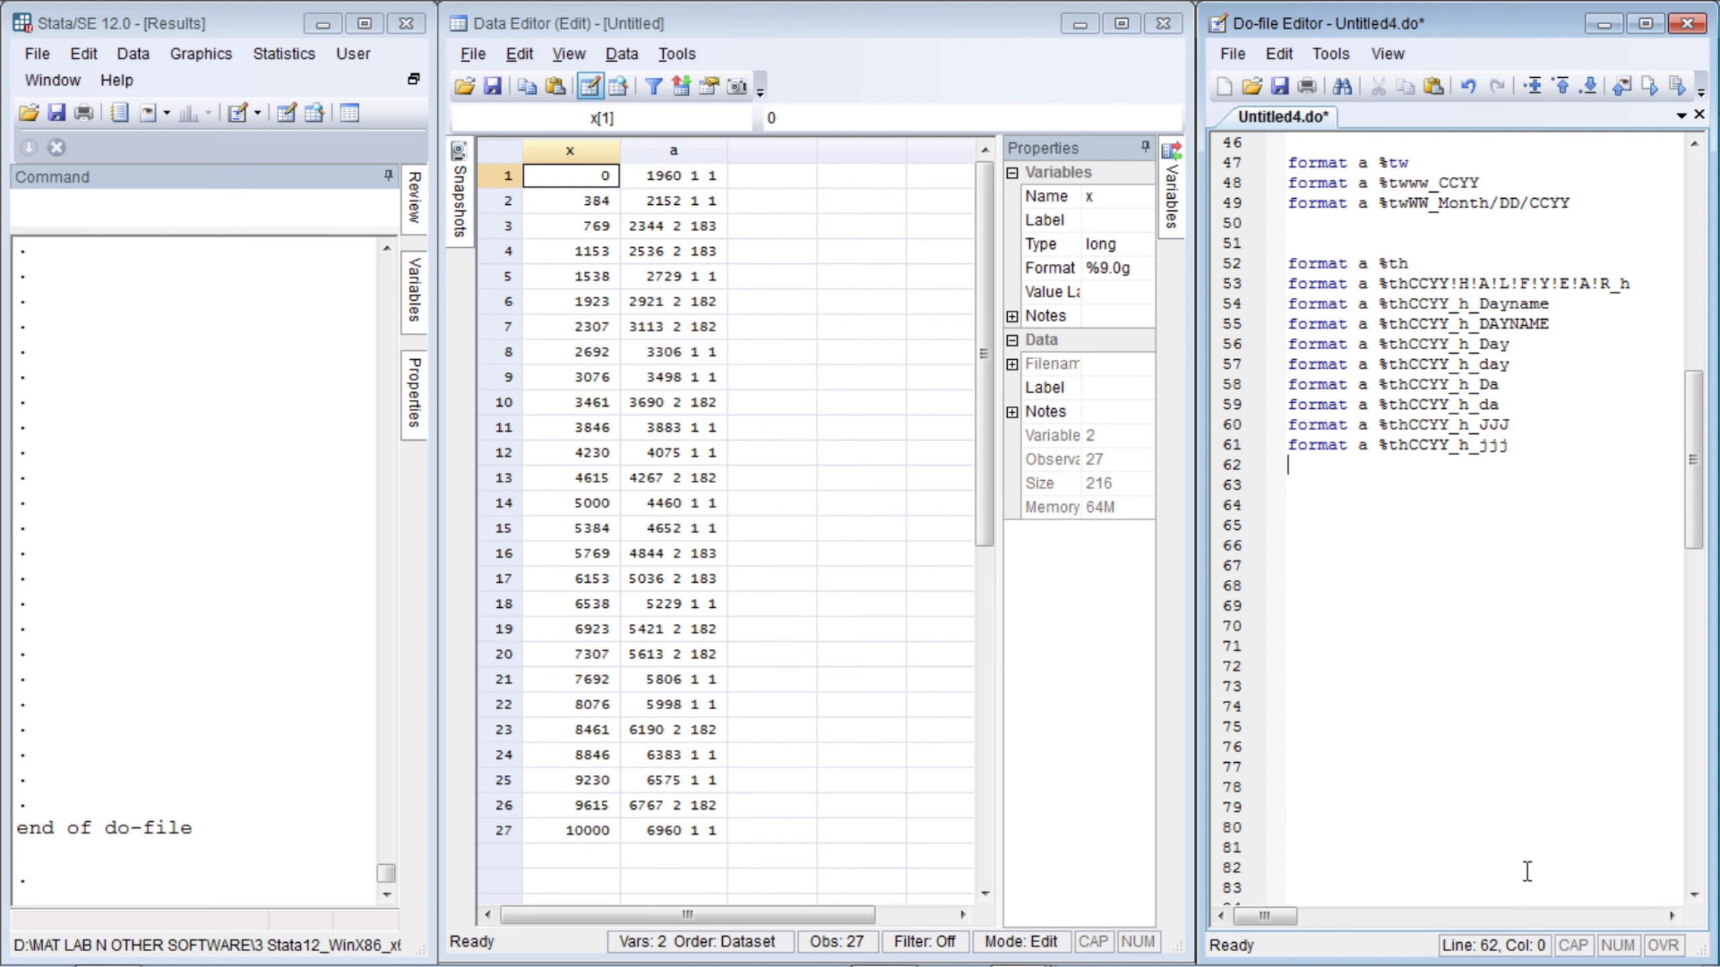
key("Right")
key("Right")
key("Right")
key("Right")
key("Right")
key("Right")
key("Right")
key("Right")
key("Right")
key("Right")
key("Right")
key("Right")
key("Right")
key("Right")
key("Right")
key("Right")
key("Right")
key("shift+Right")
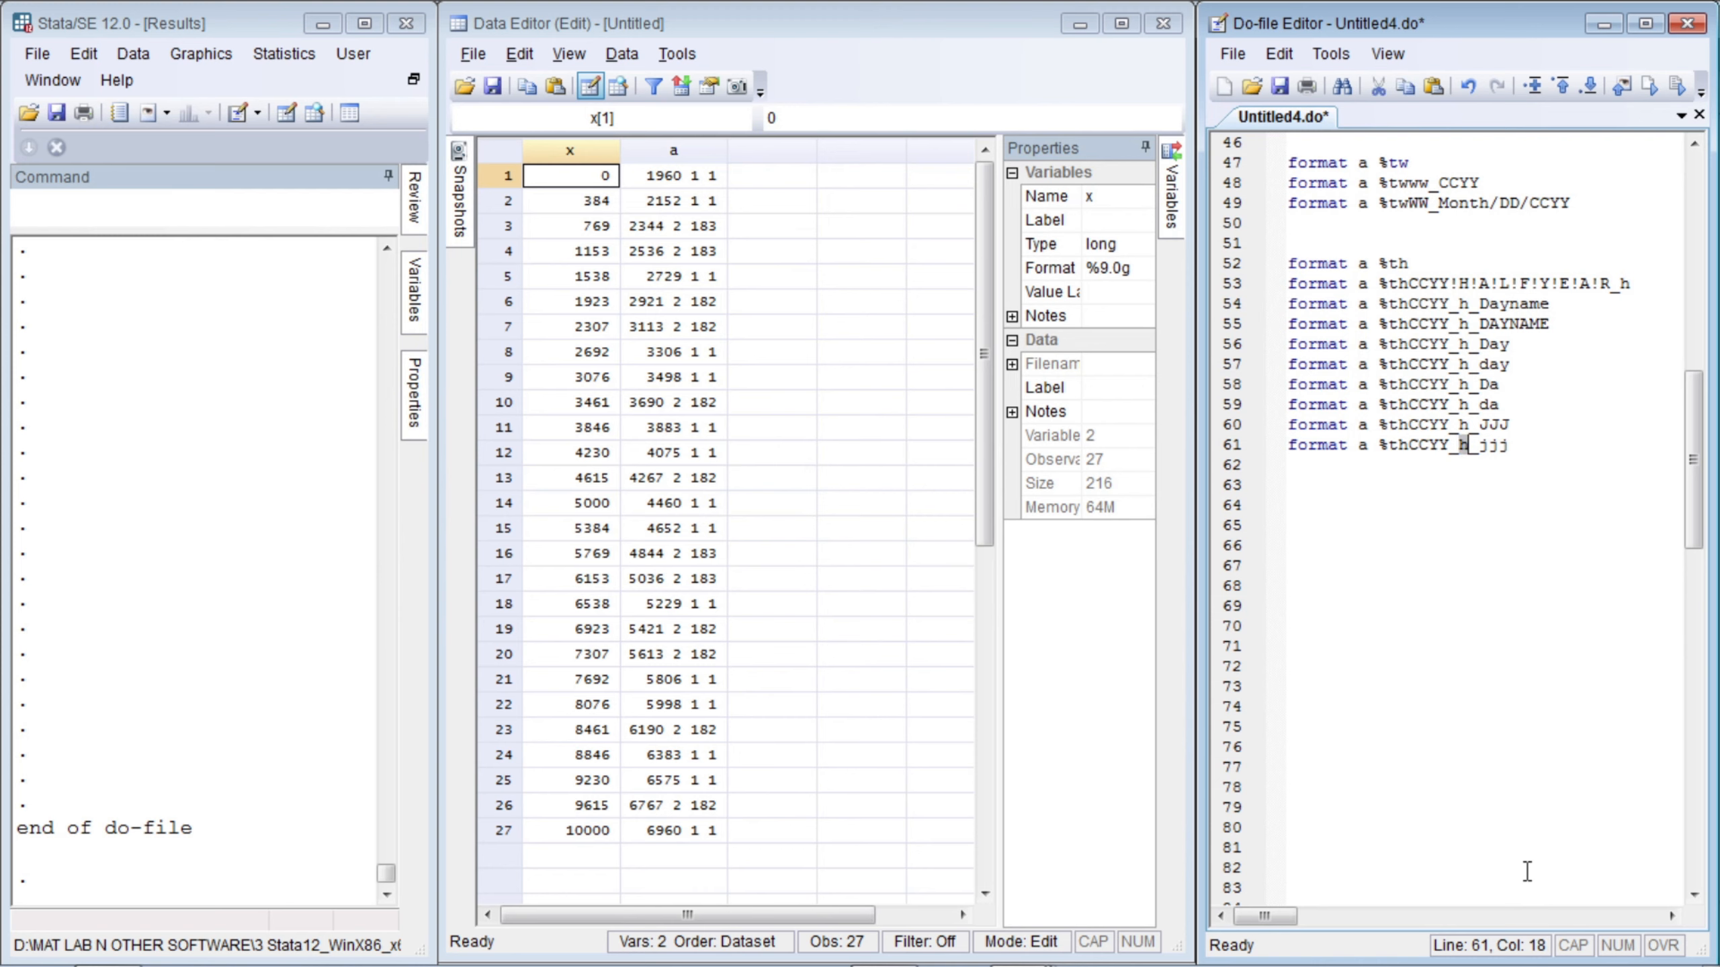
key("Right")
key("Right")
key("shift+Right")
key("shift+Right")
key("shift+Right")
key("Down")
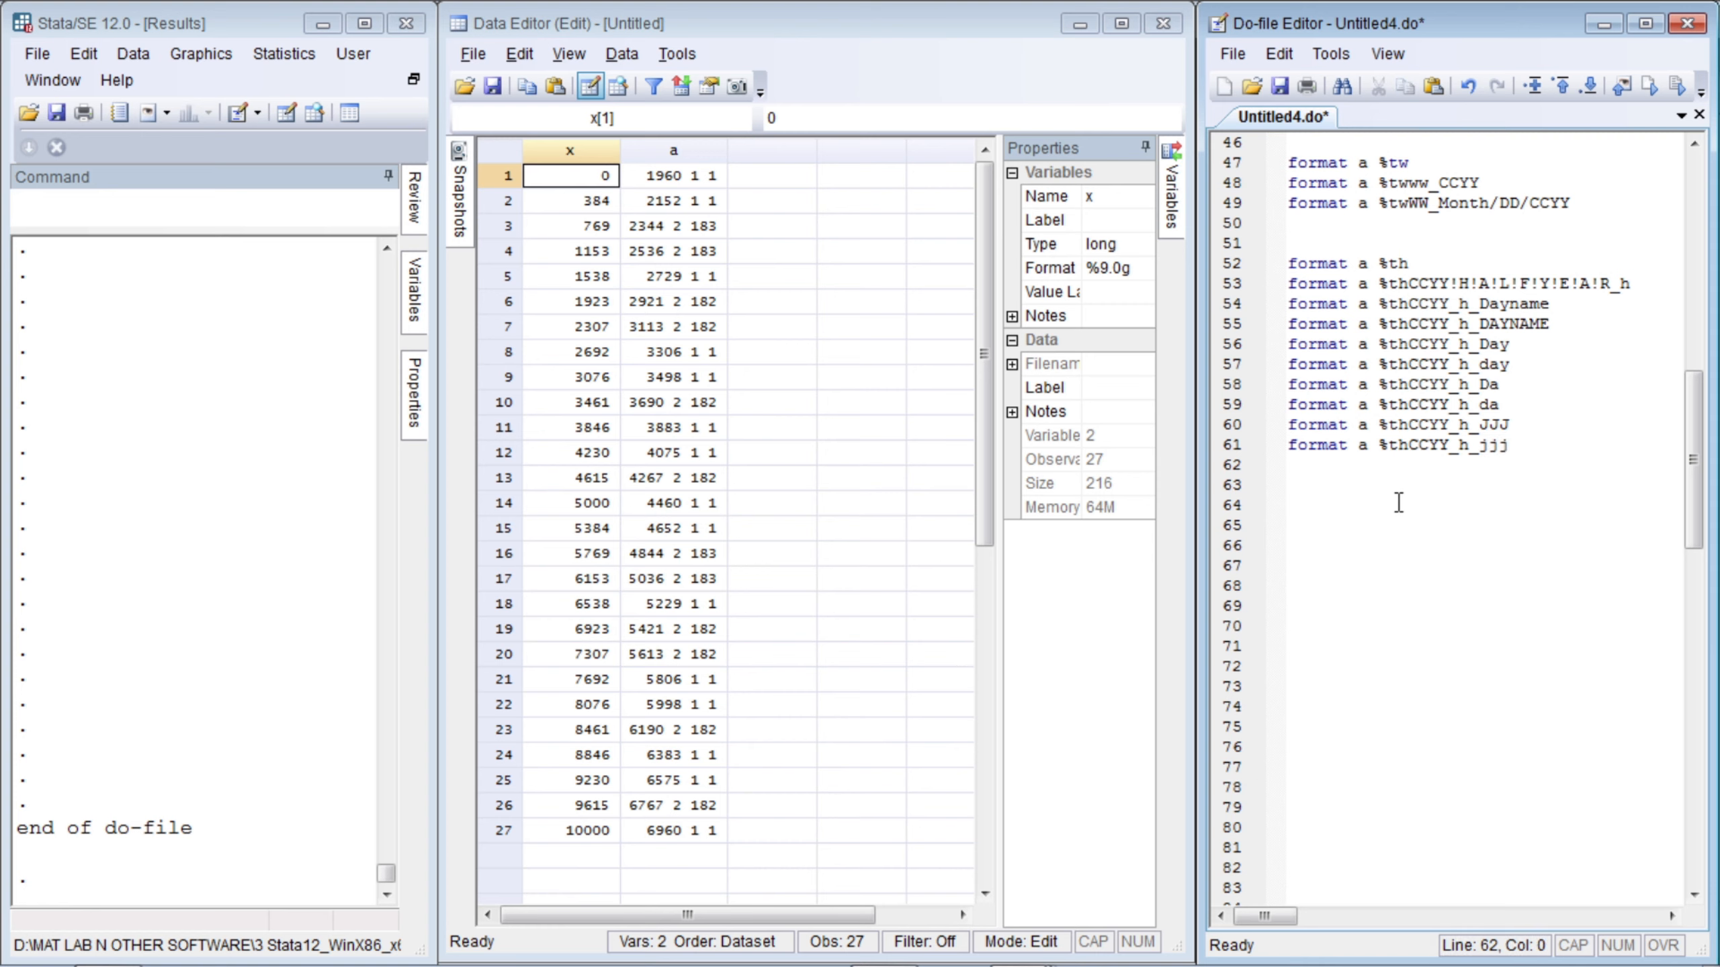
- Copy the format a %thCCYY_h_jjj line from line 61 to line 62
key("Up")
key("Home")
key("shift+End")
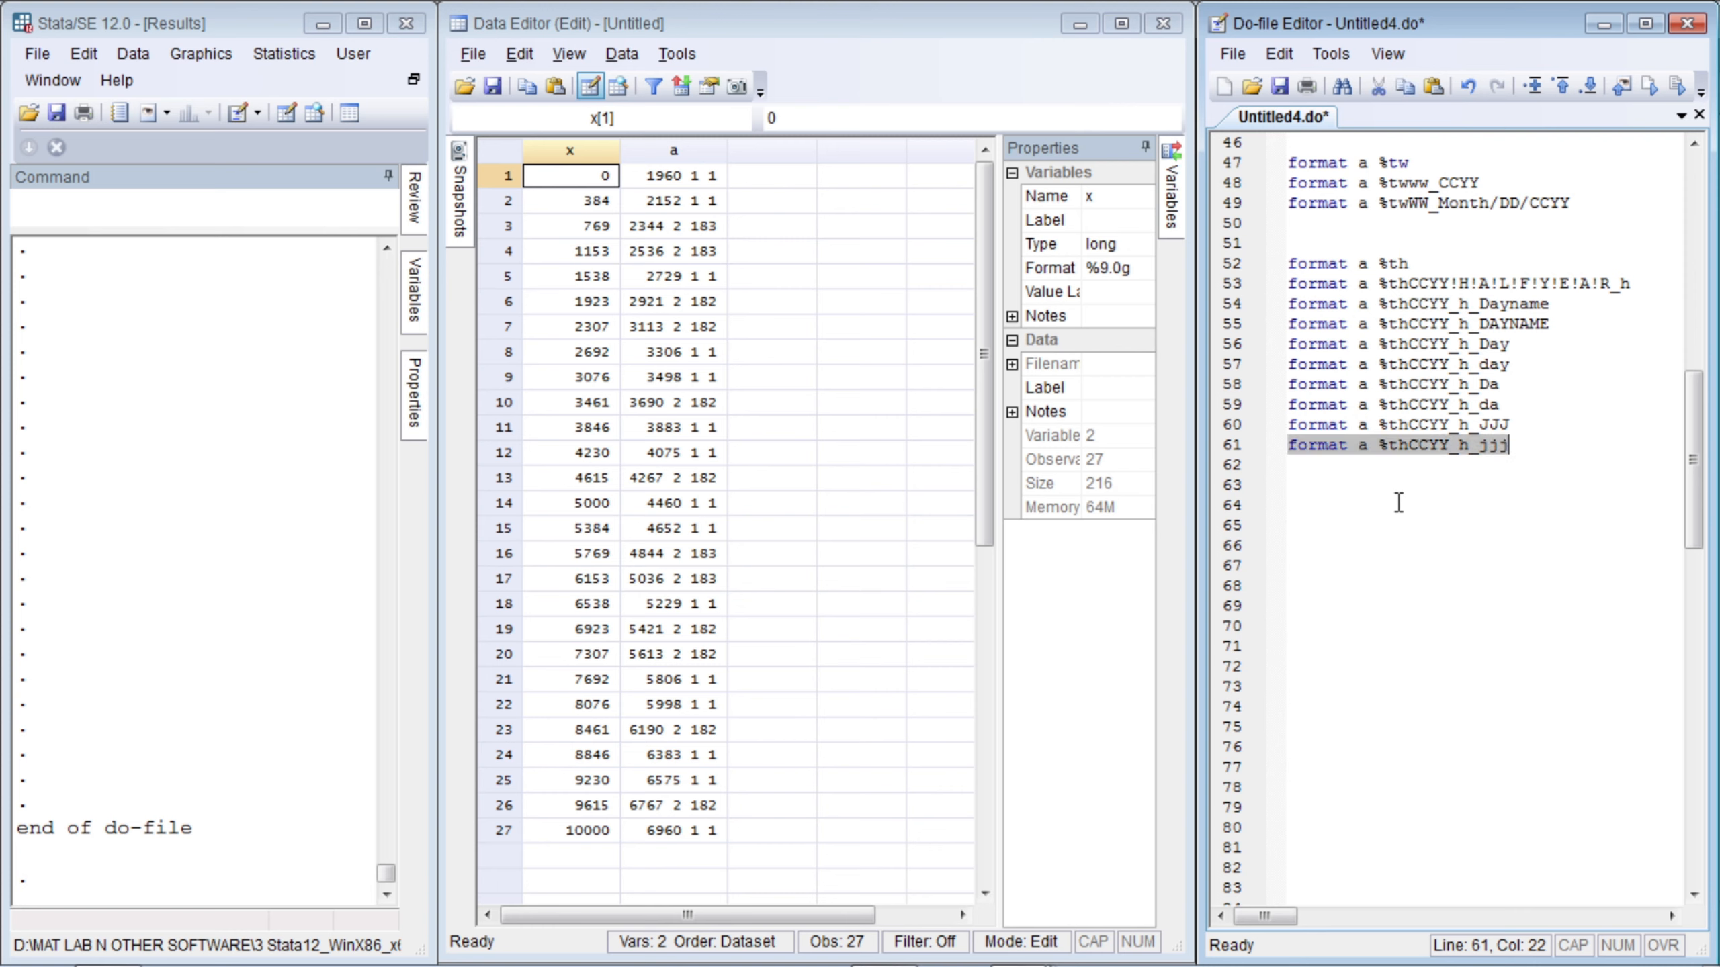
key("ctrl+c")
key("Down")
key("ctrl+v")
key("Left")
key("Left")
key("Left")
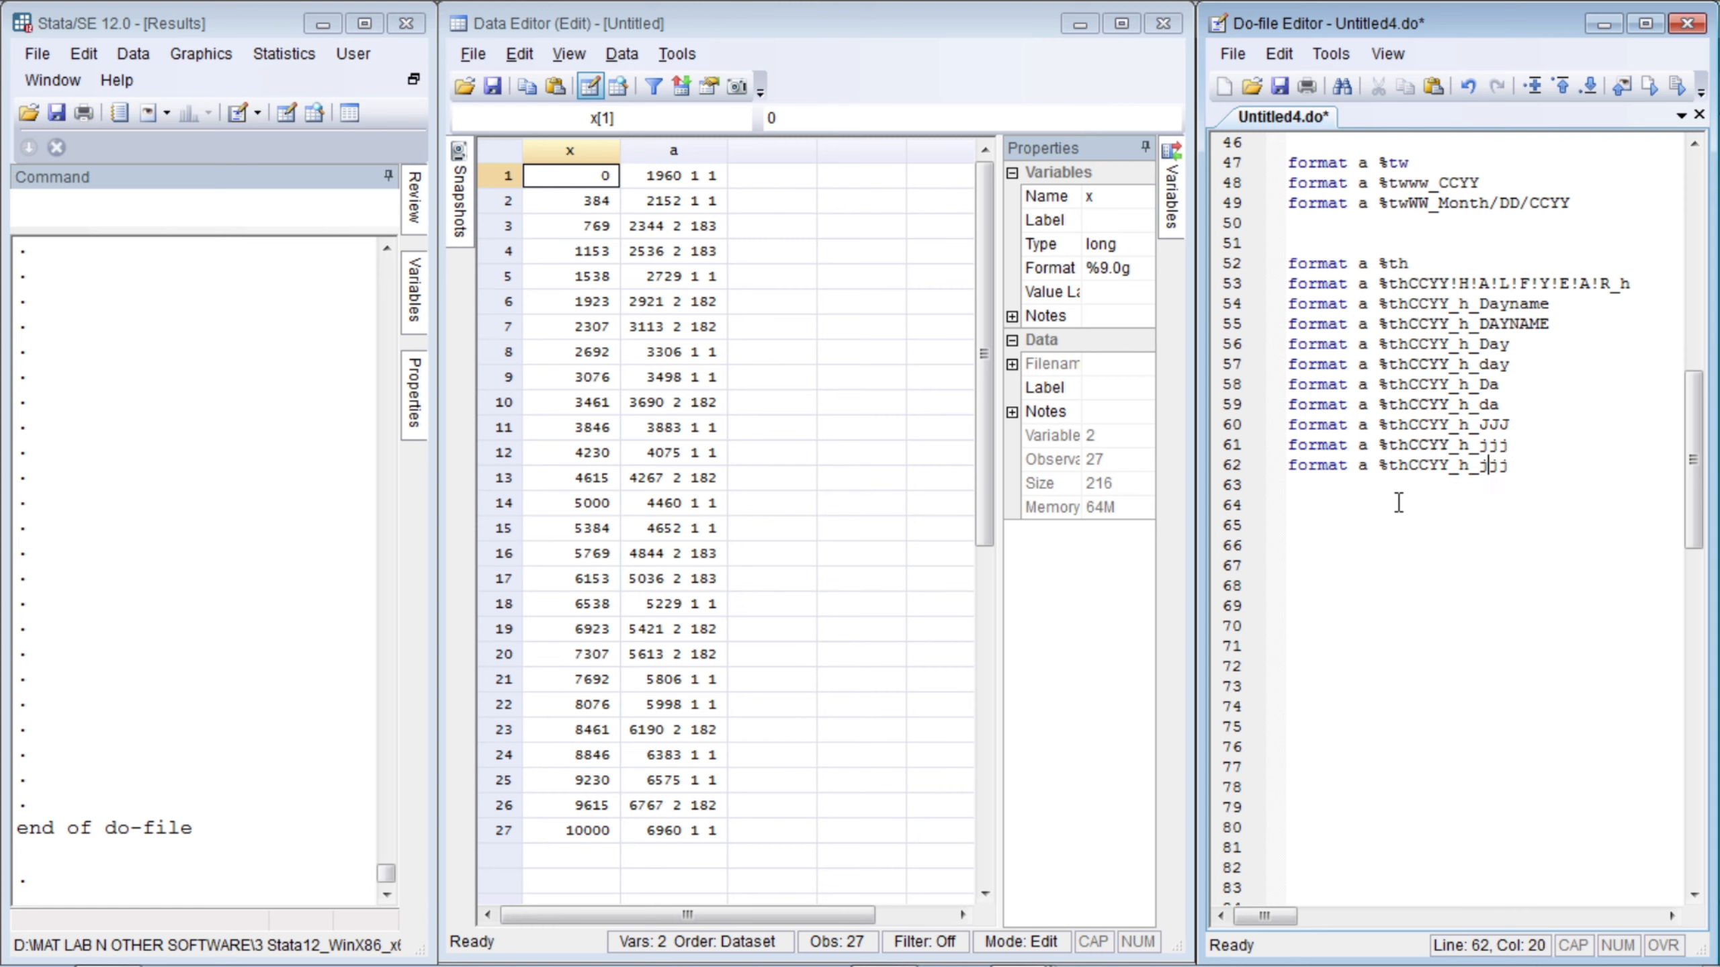
- Replace jjj with NN on line 62 and run the whole do-file
key("shift+Right")
key("shift+Right")
key("shift+Right")
type("NN")
key("ctrl+d")
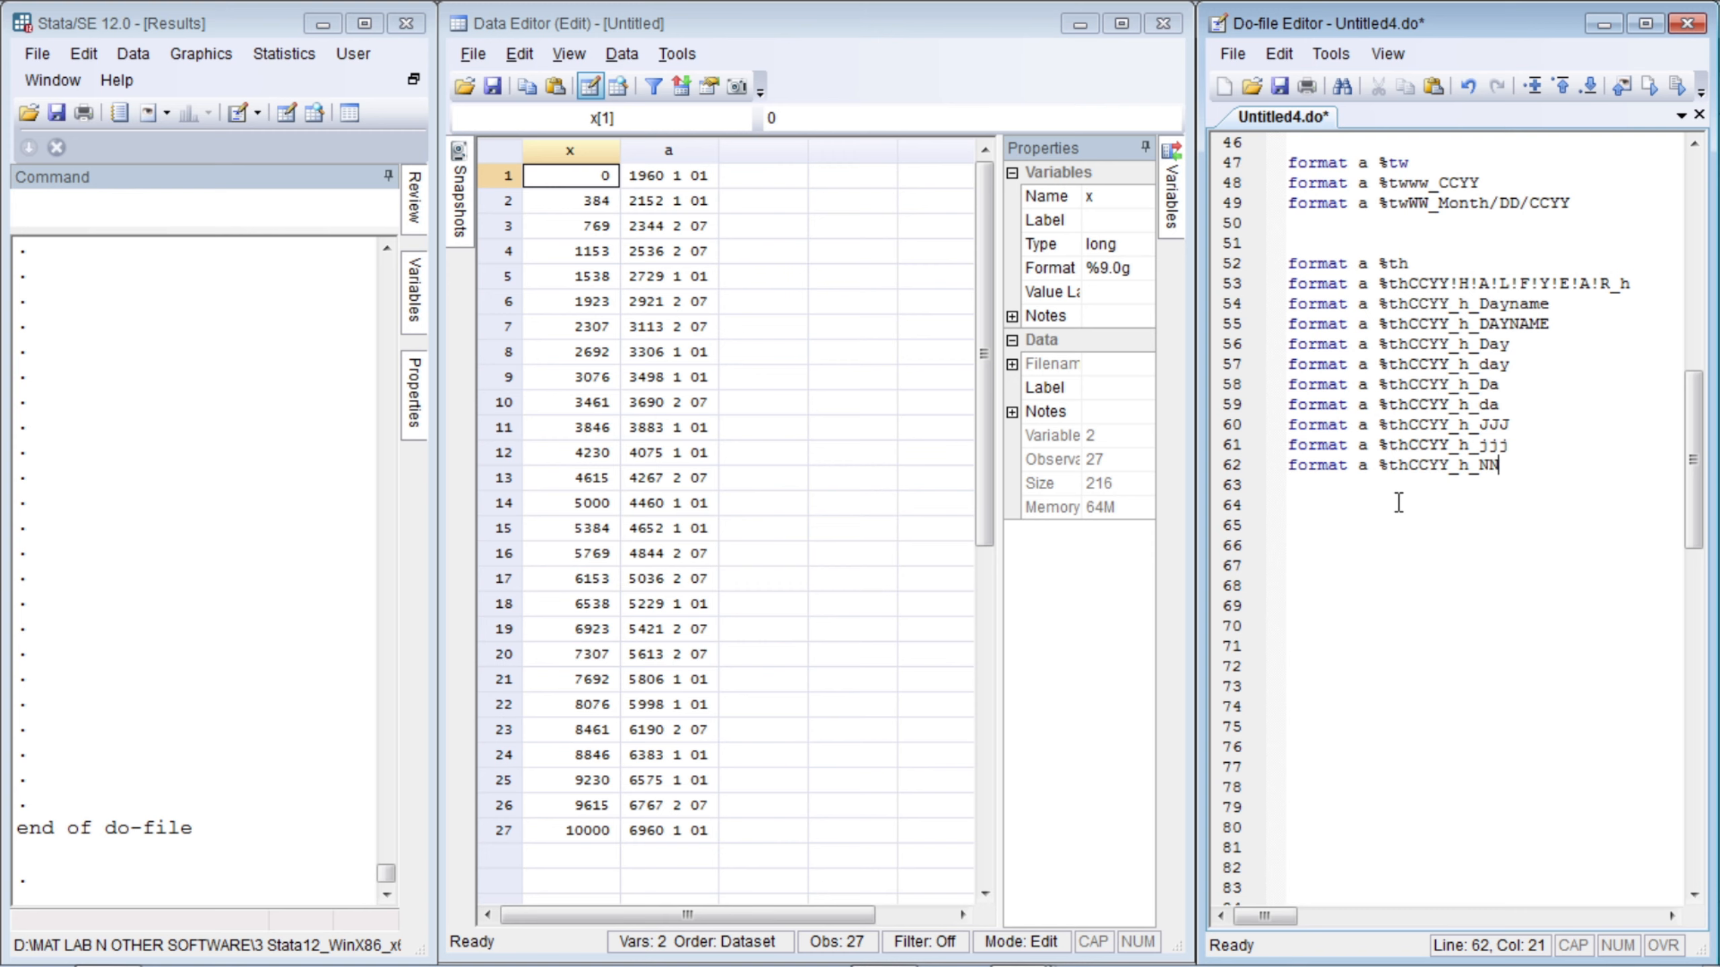
- Copy the format a %thCCYY_h_NN line from line 62 to line 63
key("Home")
key("shift+End")
key("ctrl+c")
key("Down")
key("ctrl+v")
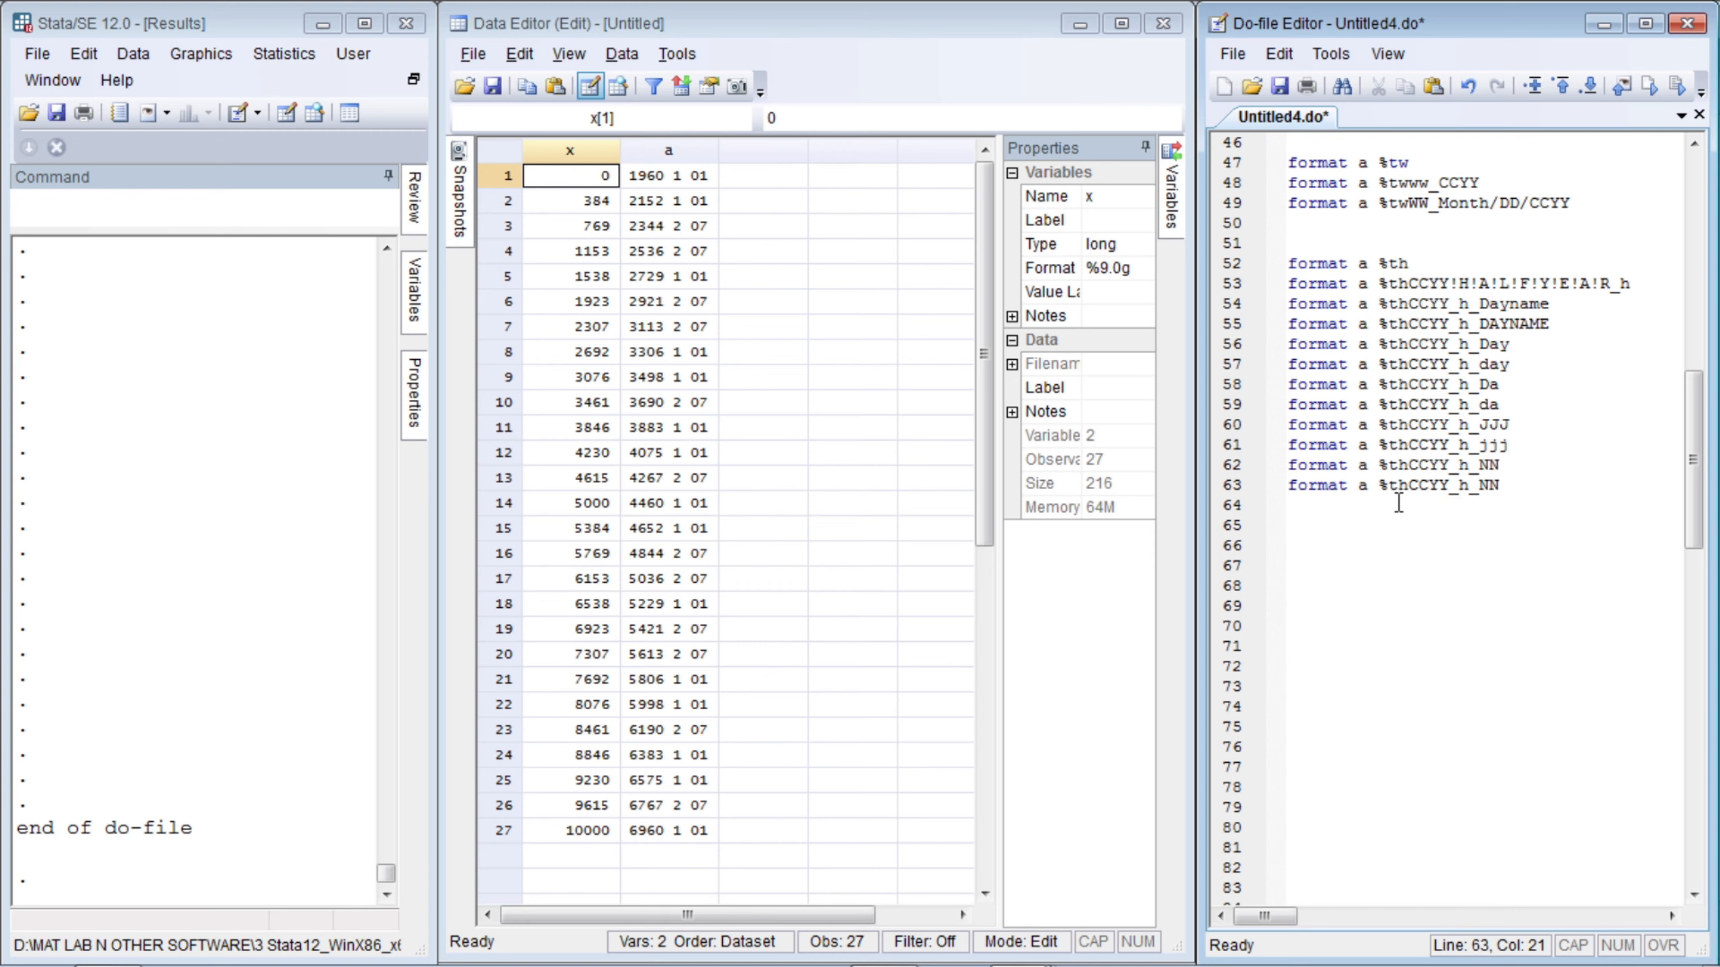
- Replace NN with lowercase nn on line 63 and run the whole do-file
key("shift+Left")
key("shift+Left")
type("nn")
key("ctrl+d")
- Copy the basic format a %th line from line 52 to line 67, starting a new group below the %th lines
key("Home")
key("Up")
key("Up")
key("Up")
key("Up")
key("Up")
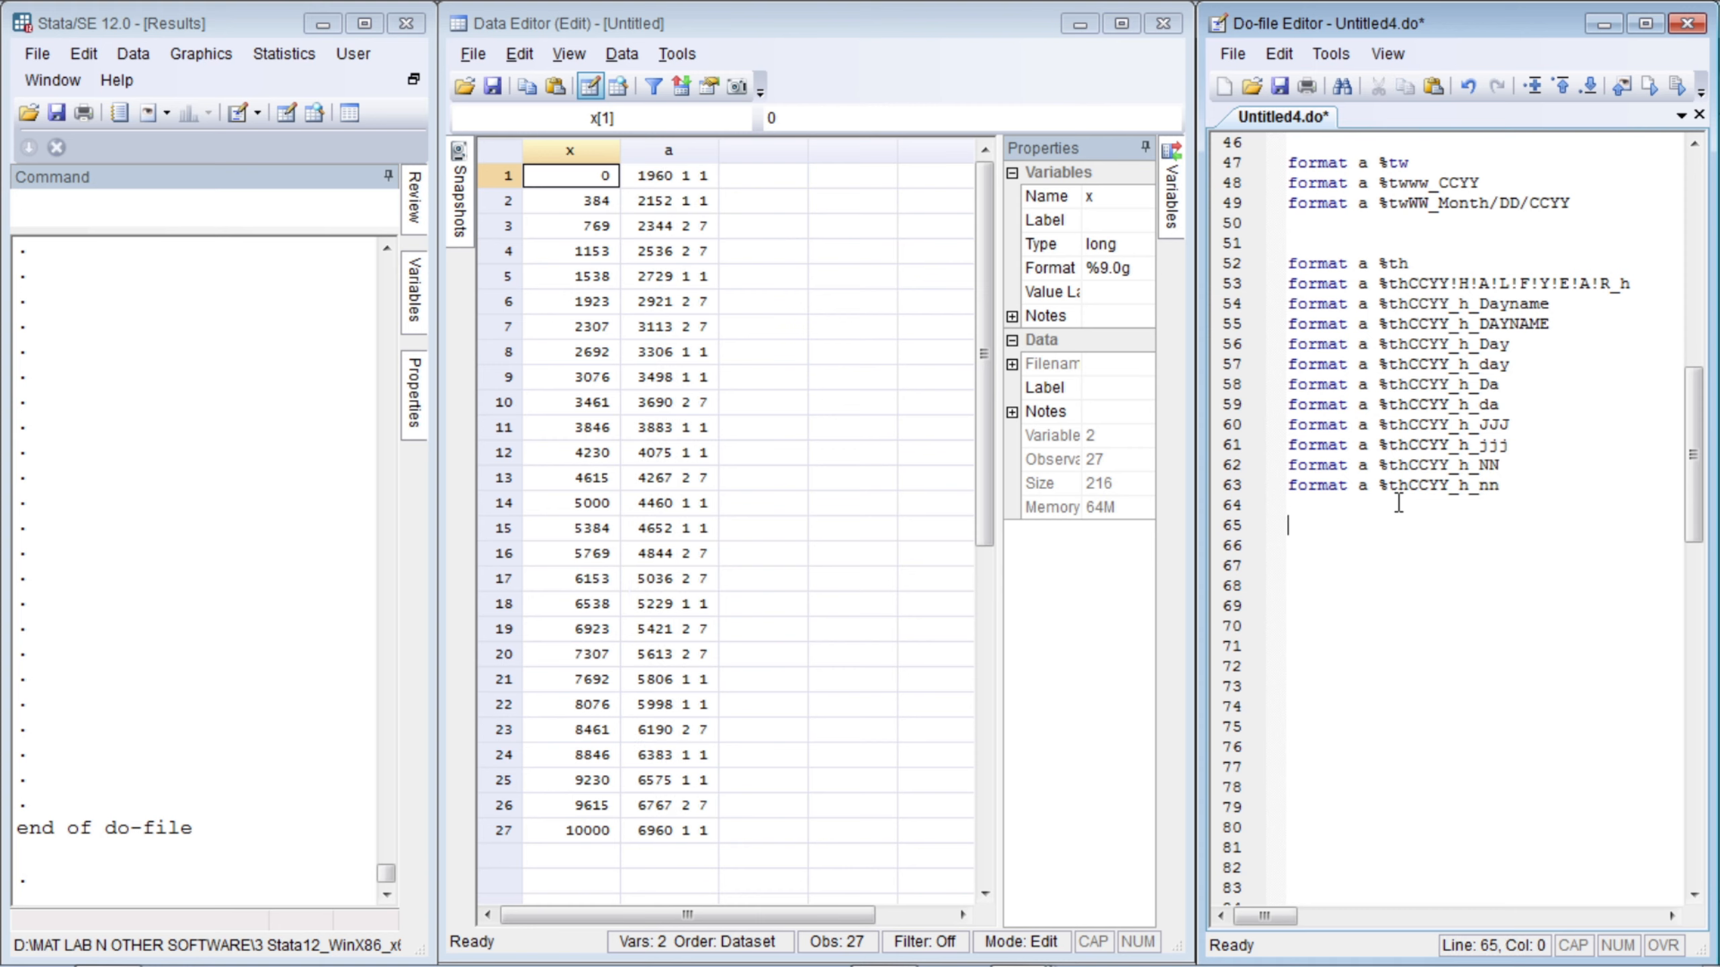
key("Up")
key("Up")
key("Up")
key("Up")
key("Up")
key("Up")
key("shift+End")
key("Down")
key("Down")
key("Down")
key("Down")
key("Down")
key("Down")
key("Down")
key("Down")
key("Down")
key("Down")
key("Down")
key("Down")
key("Down")
key("Down")
key("Down")
key("ctrl+v")
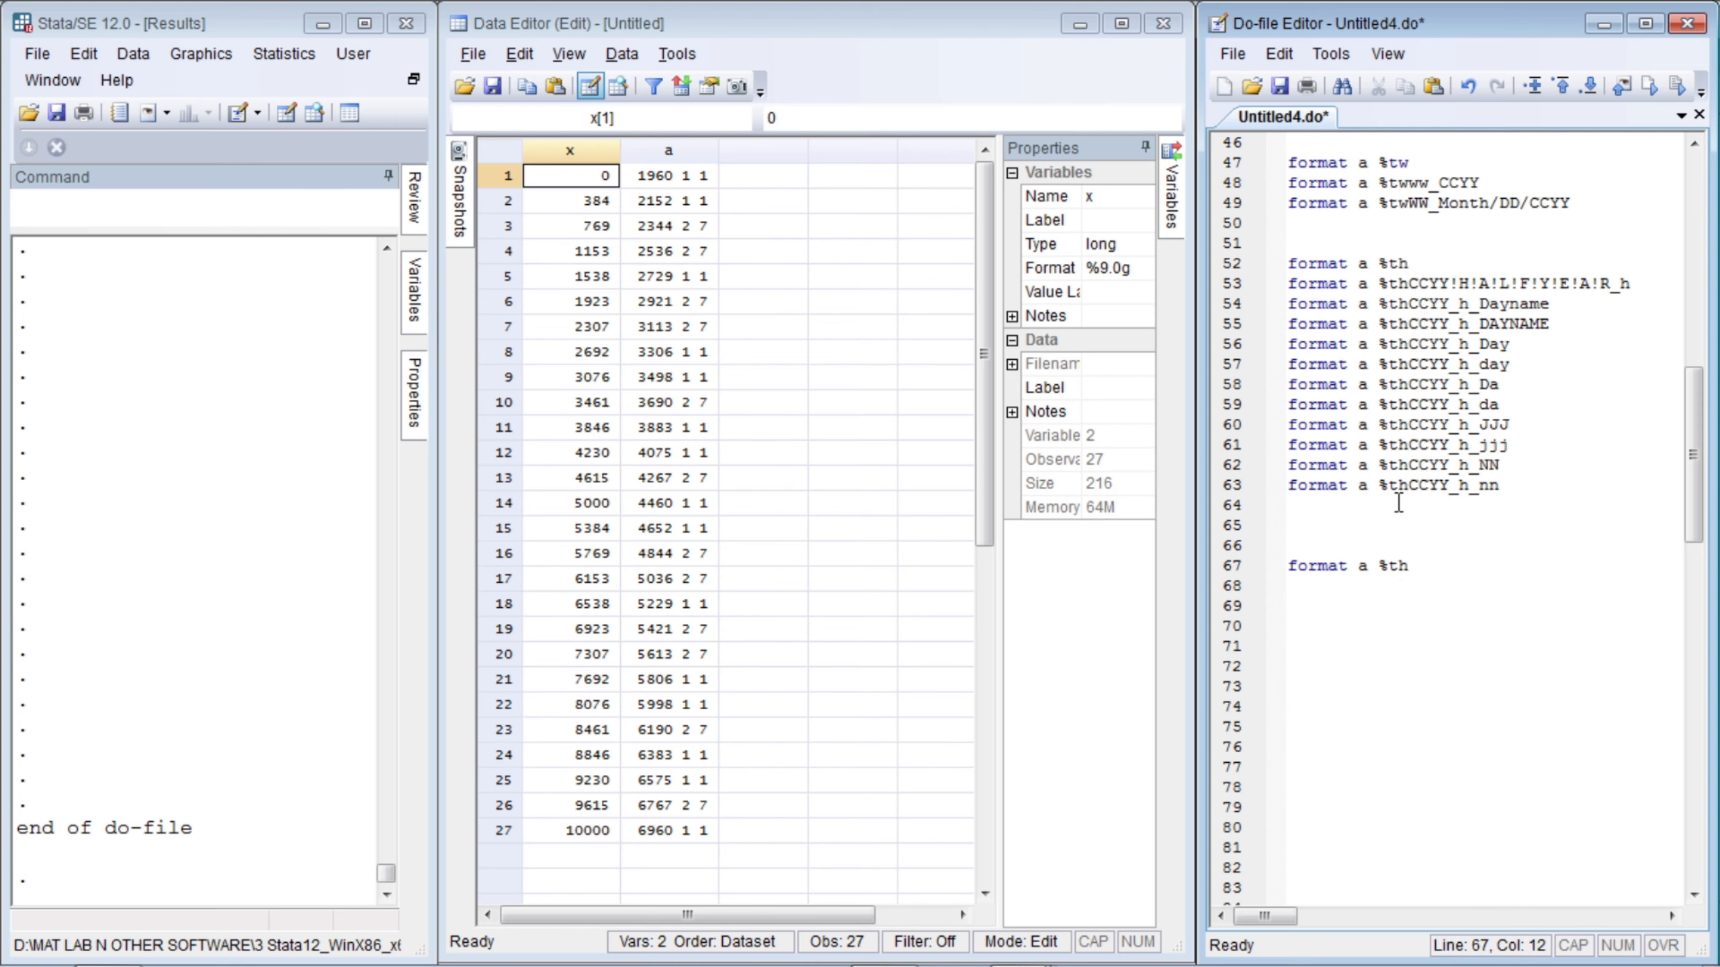
- Change %th to %ty on line 67, add a line break after it, and run the whole do-file
key("Left")
key("shift+Right")
type("y")
key("Return")
key("ctrl+d")
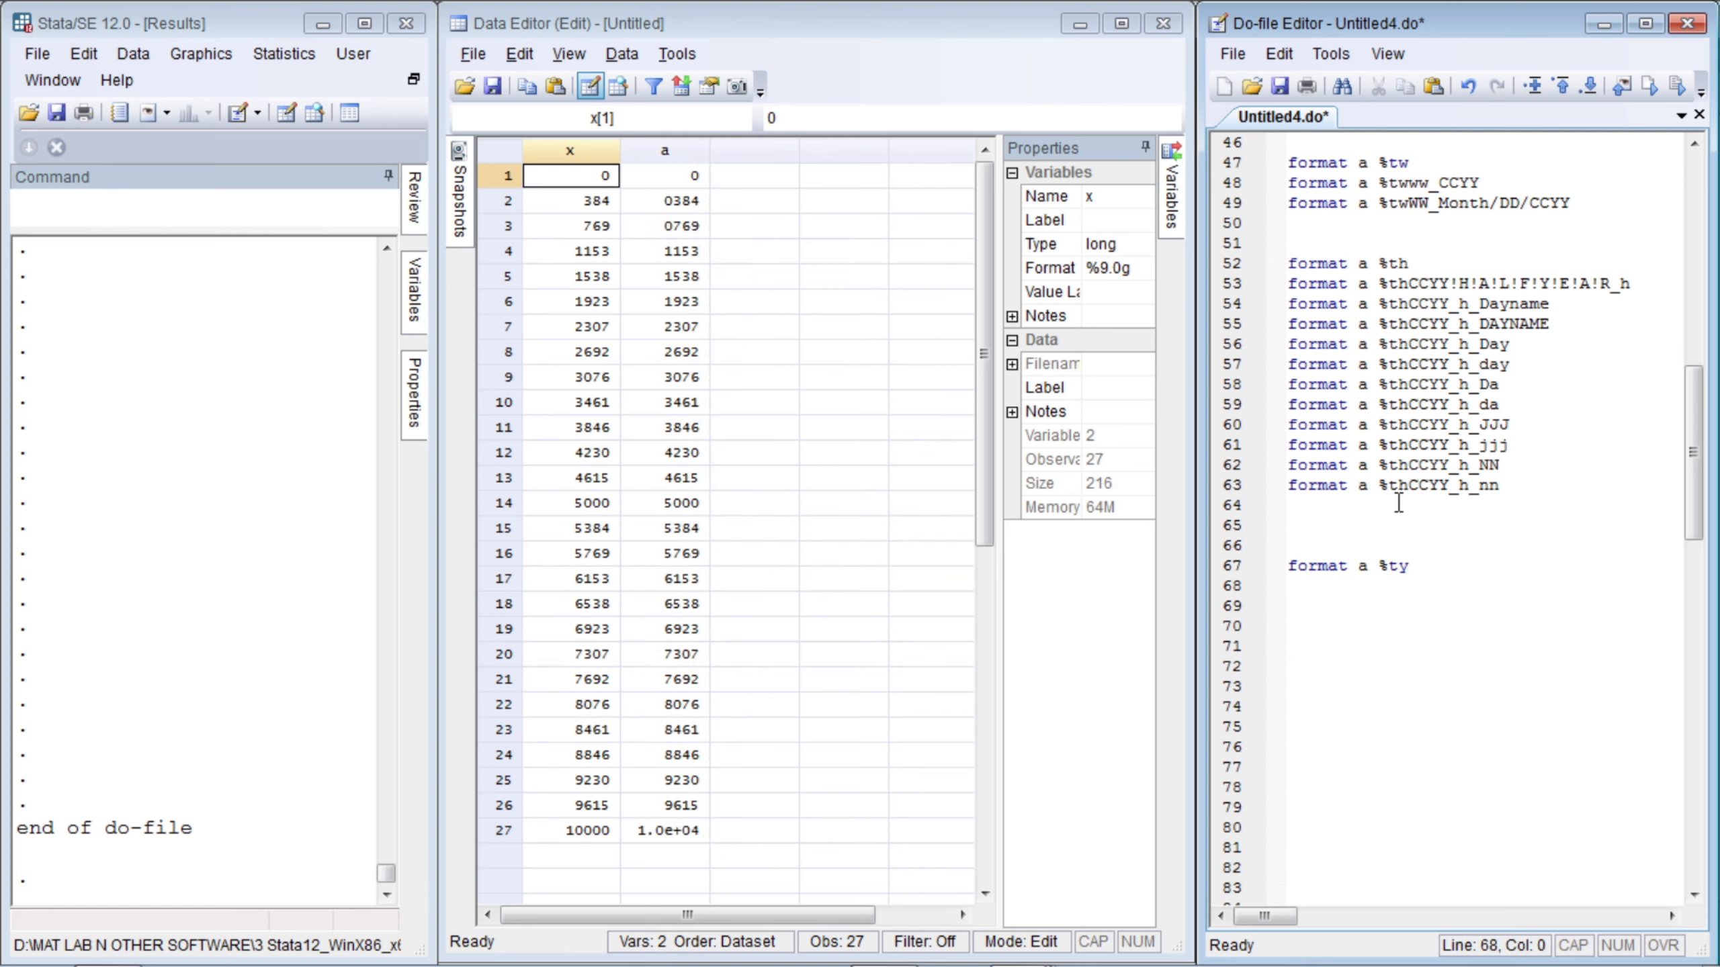